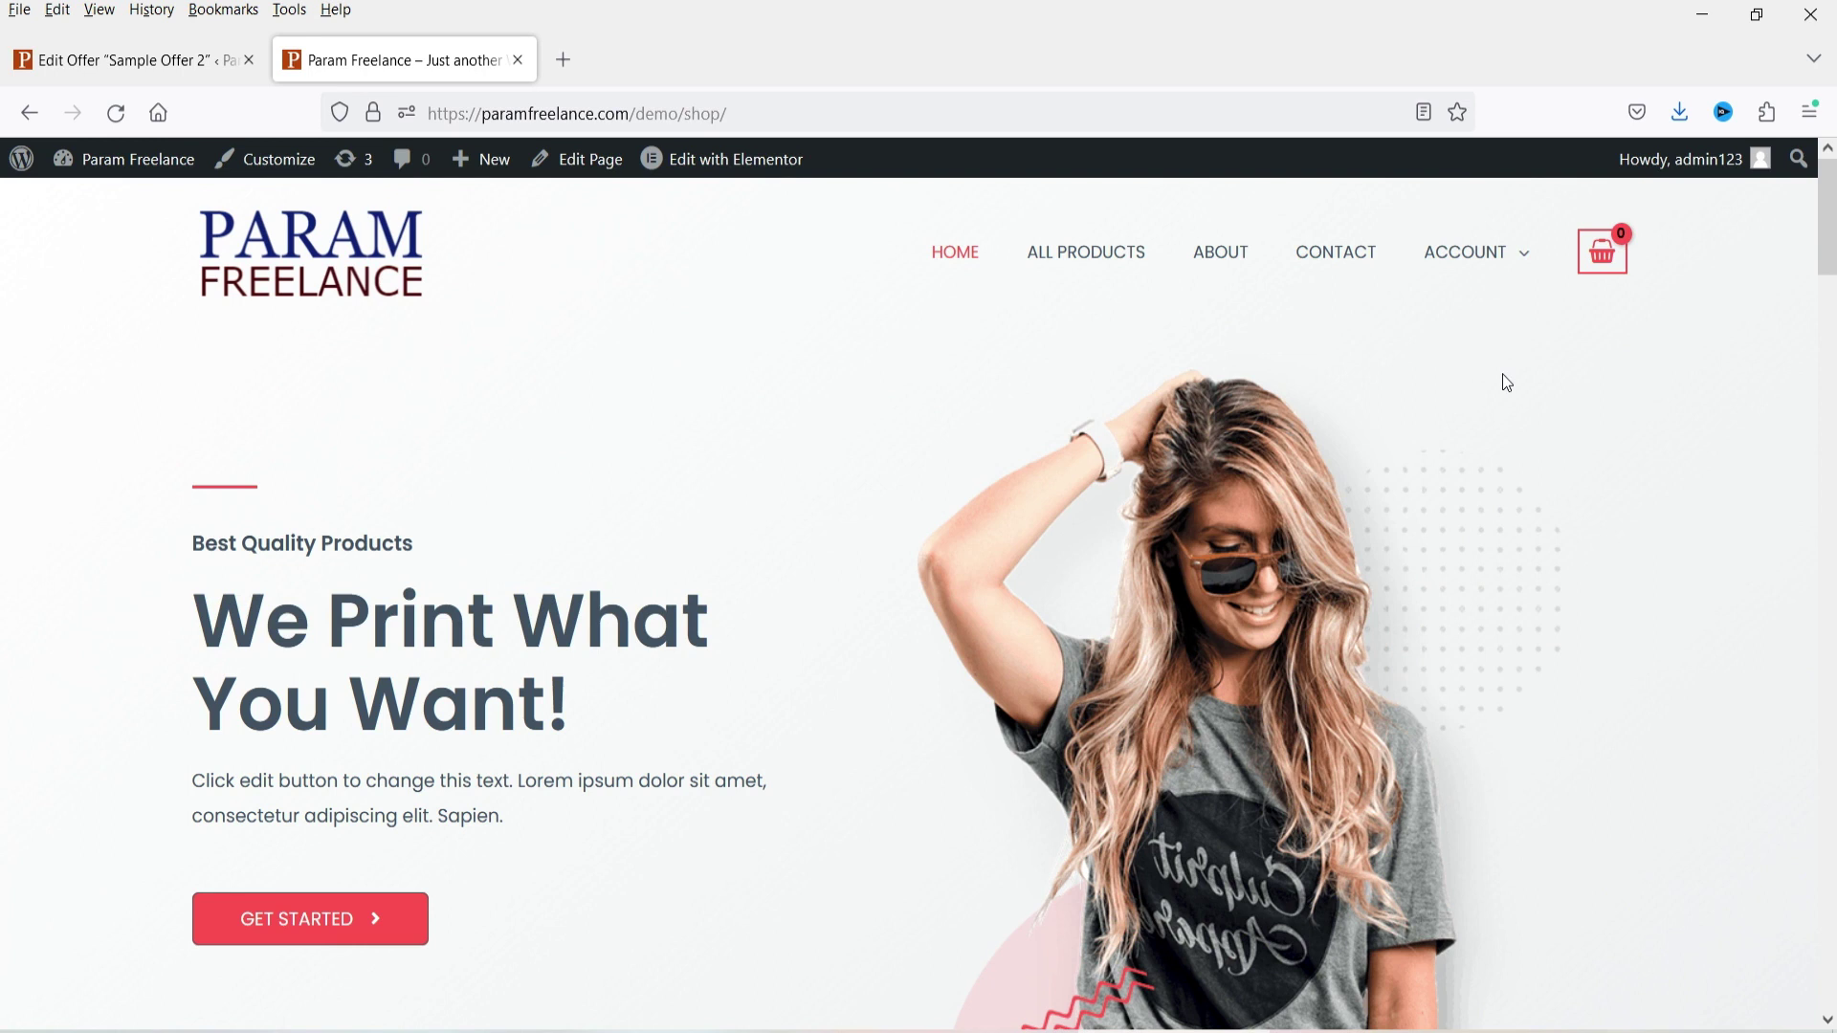
Open the shop's full product listing and add the Green Printed Tshirt to the cart.
click(1104, 268)
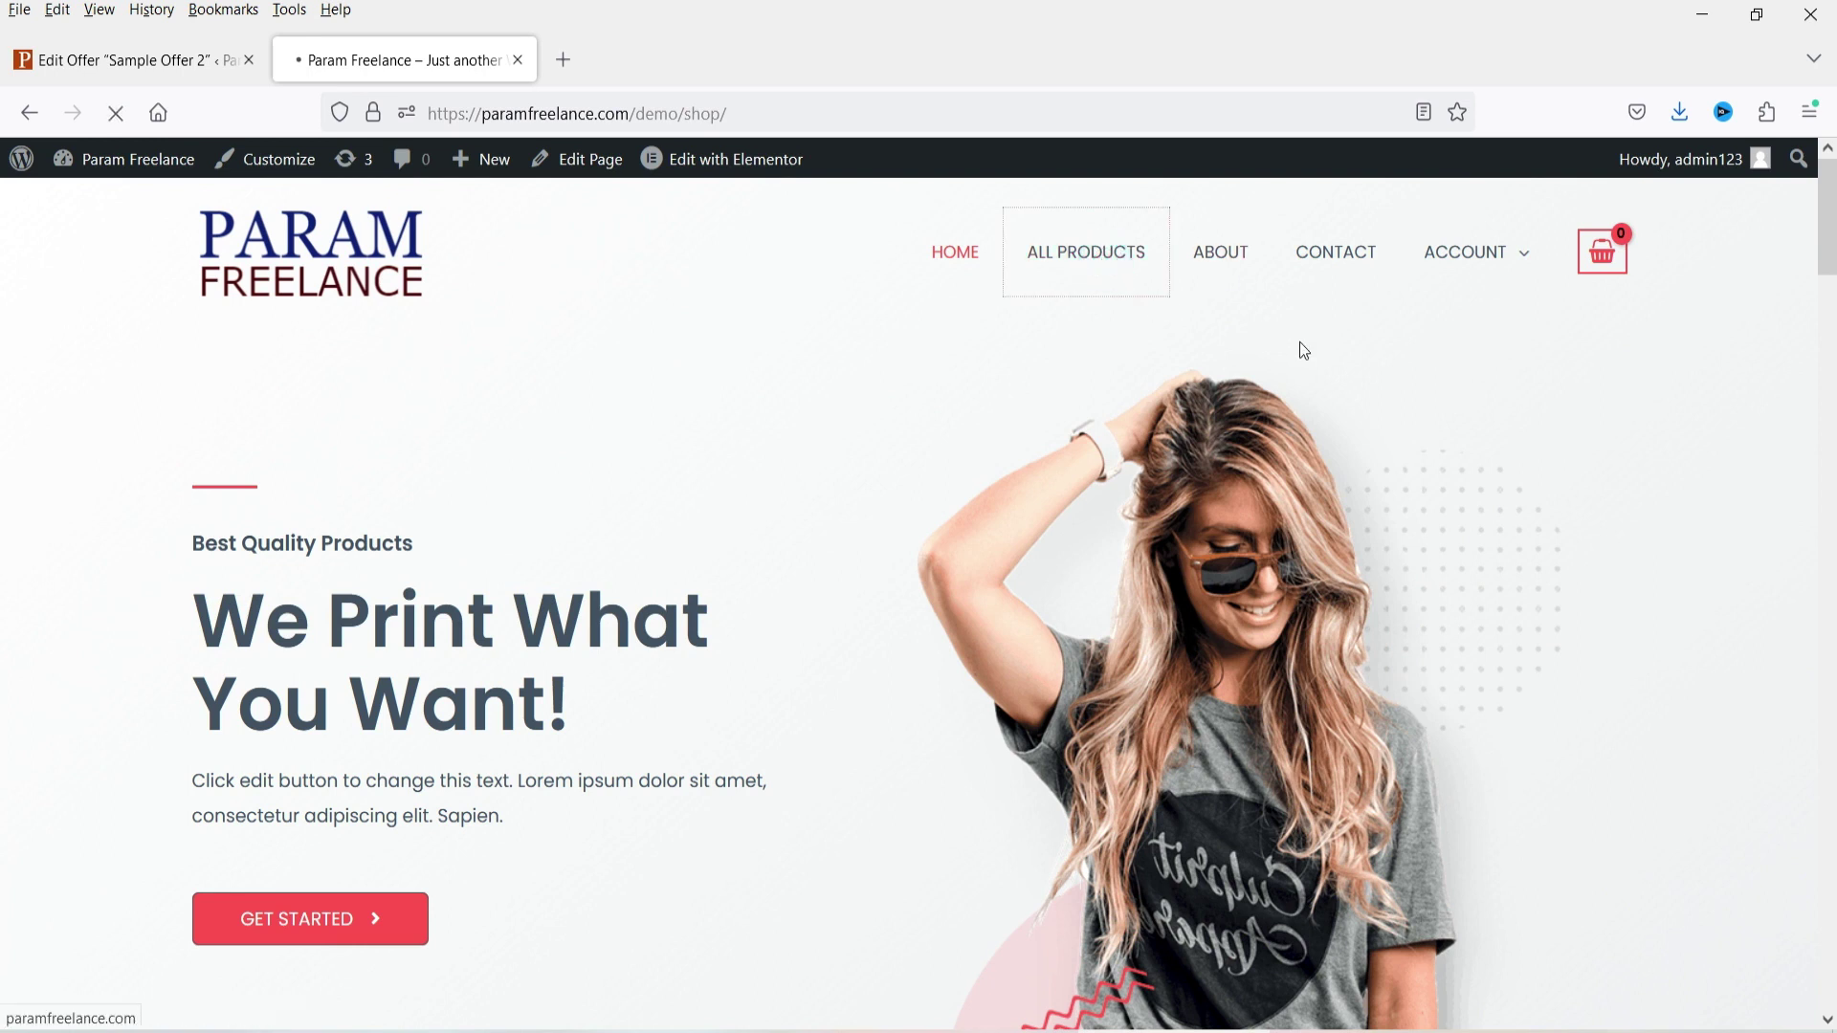
scroll(1161, 354, down, 10)
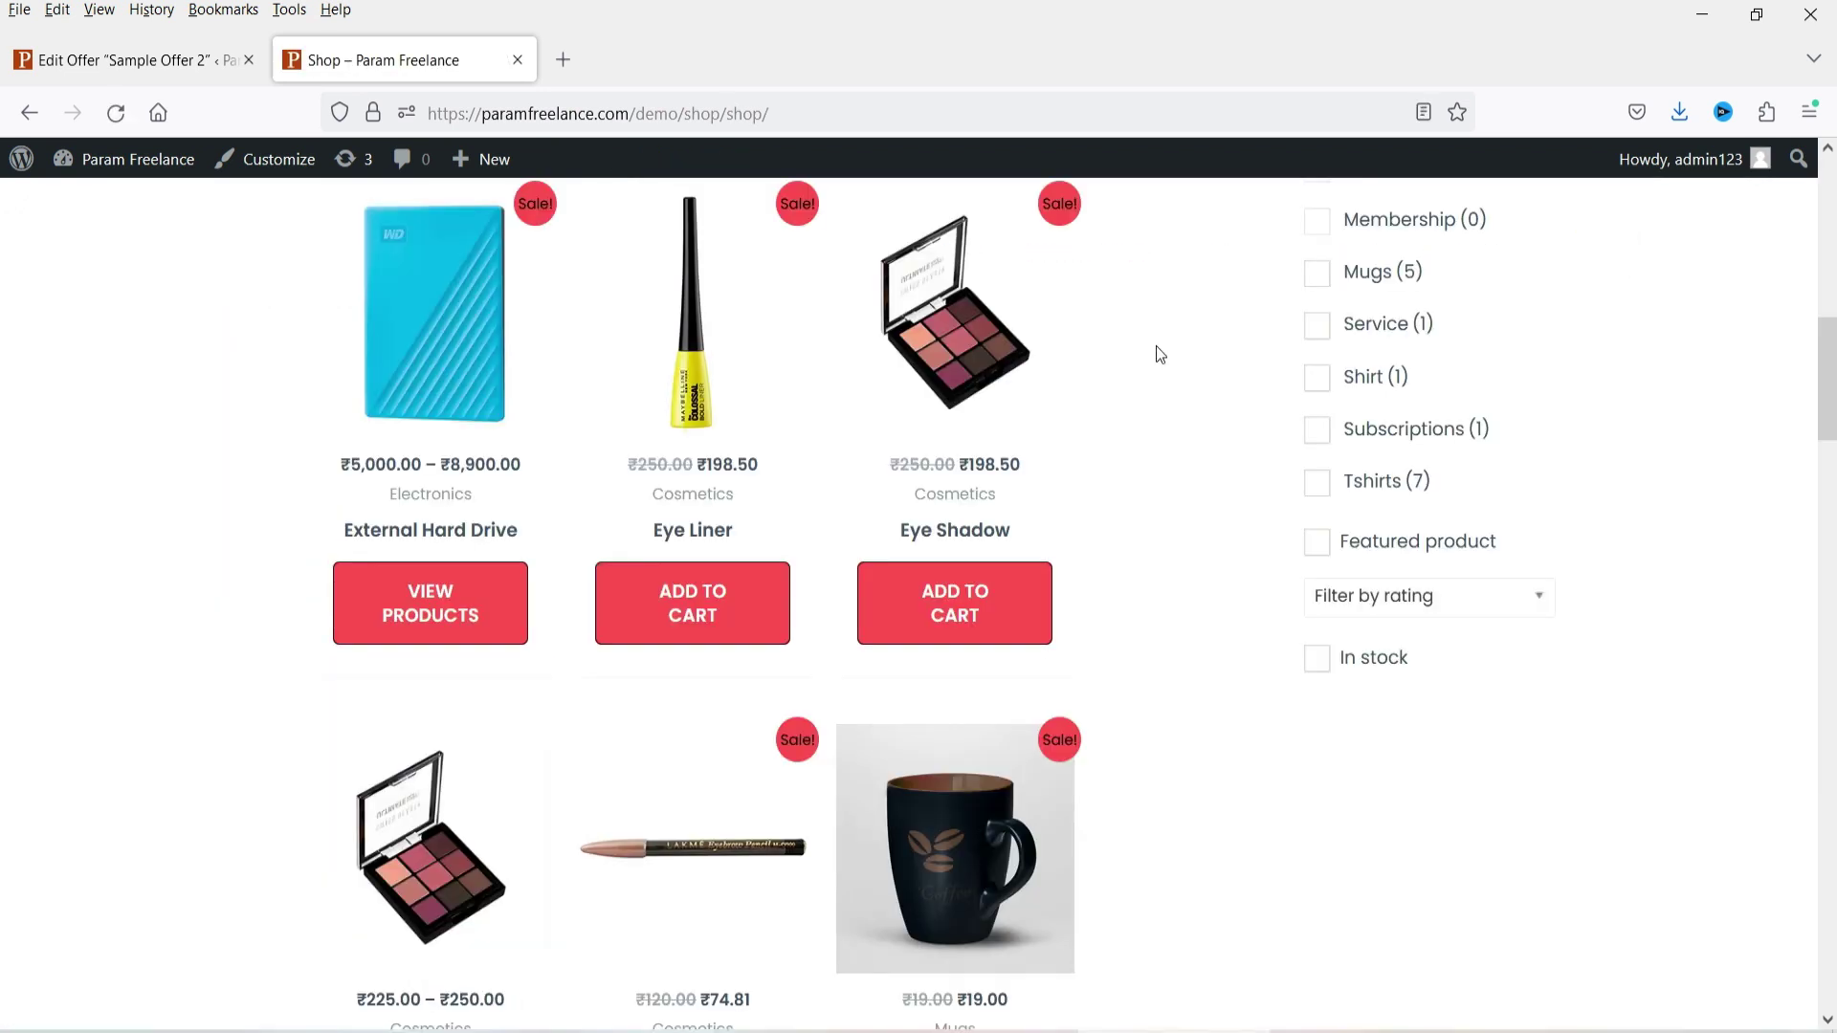
scroll(1156, 341, down, 10)
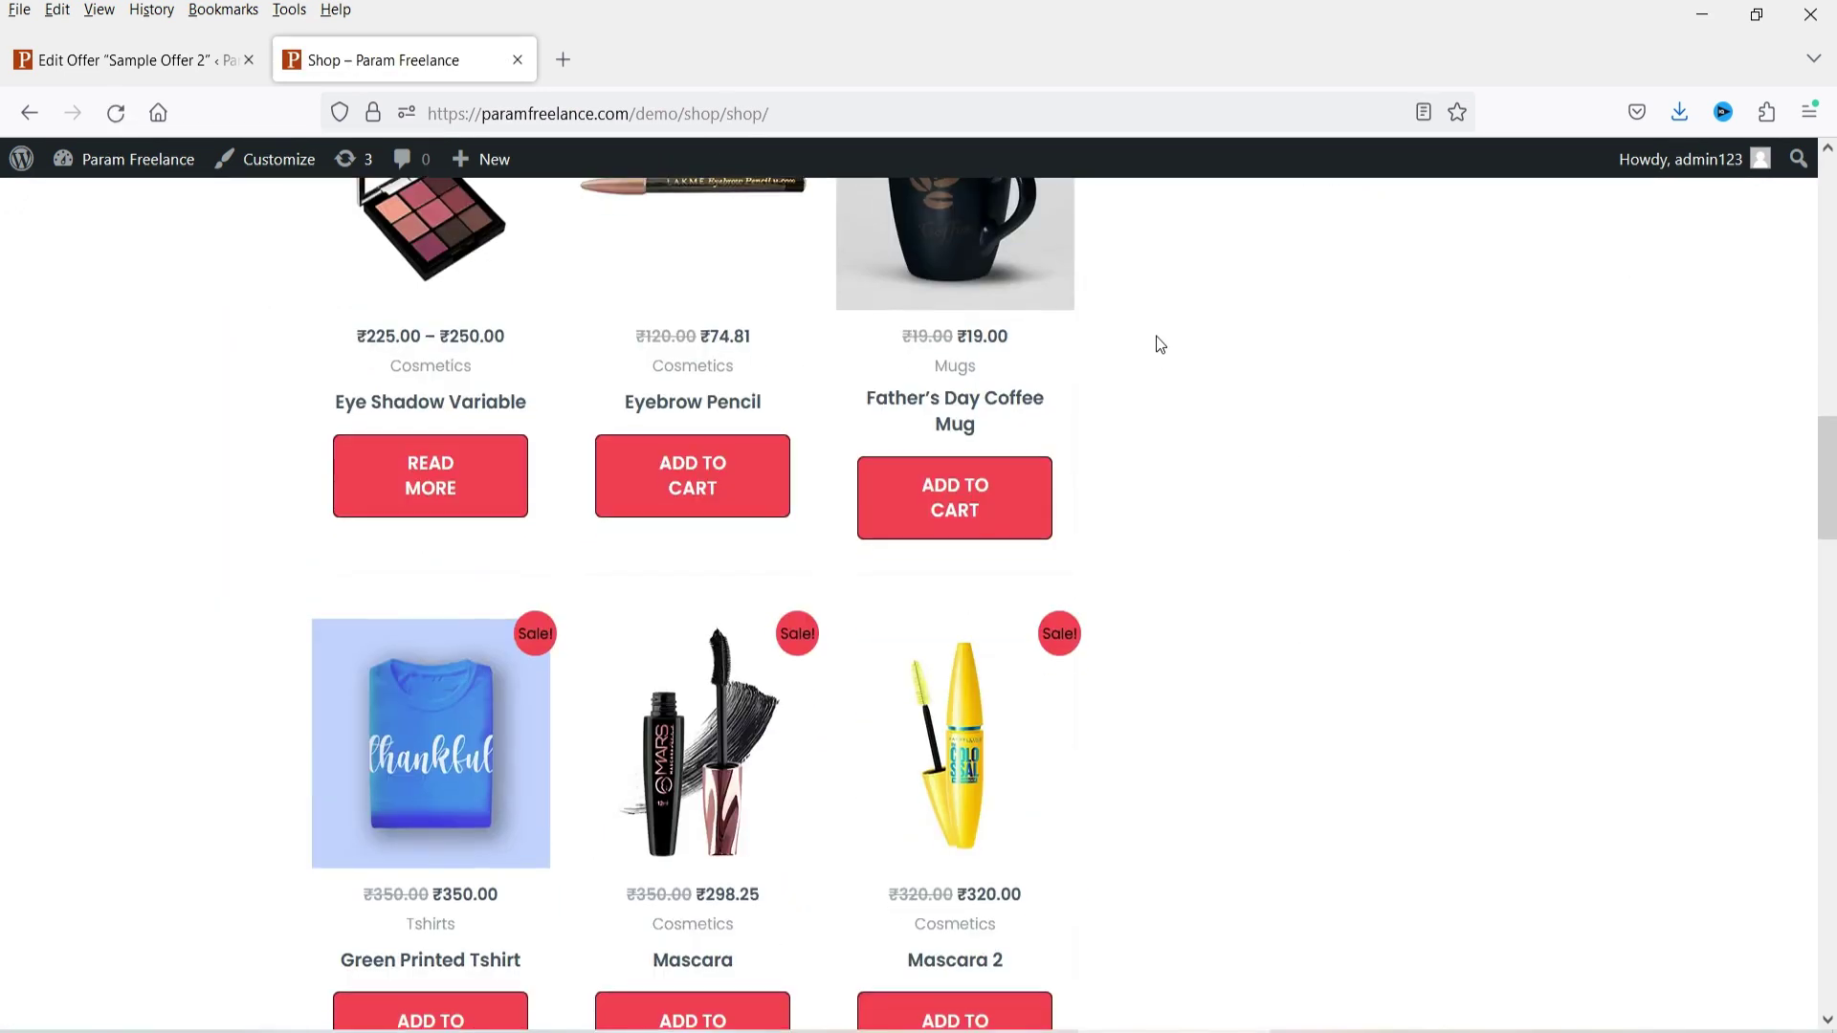
click(410, 657)
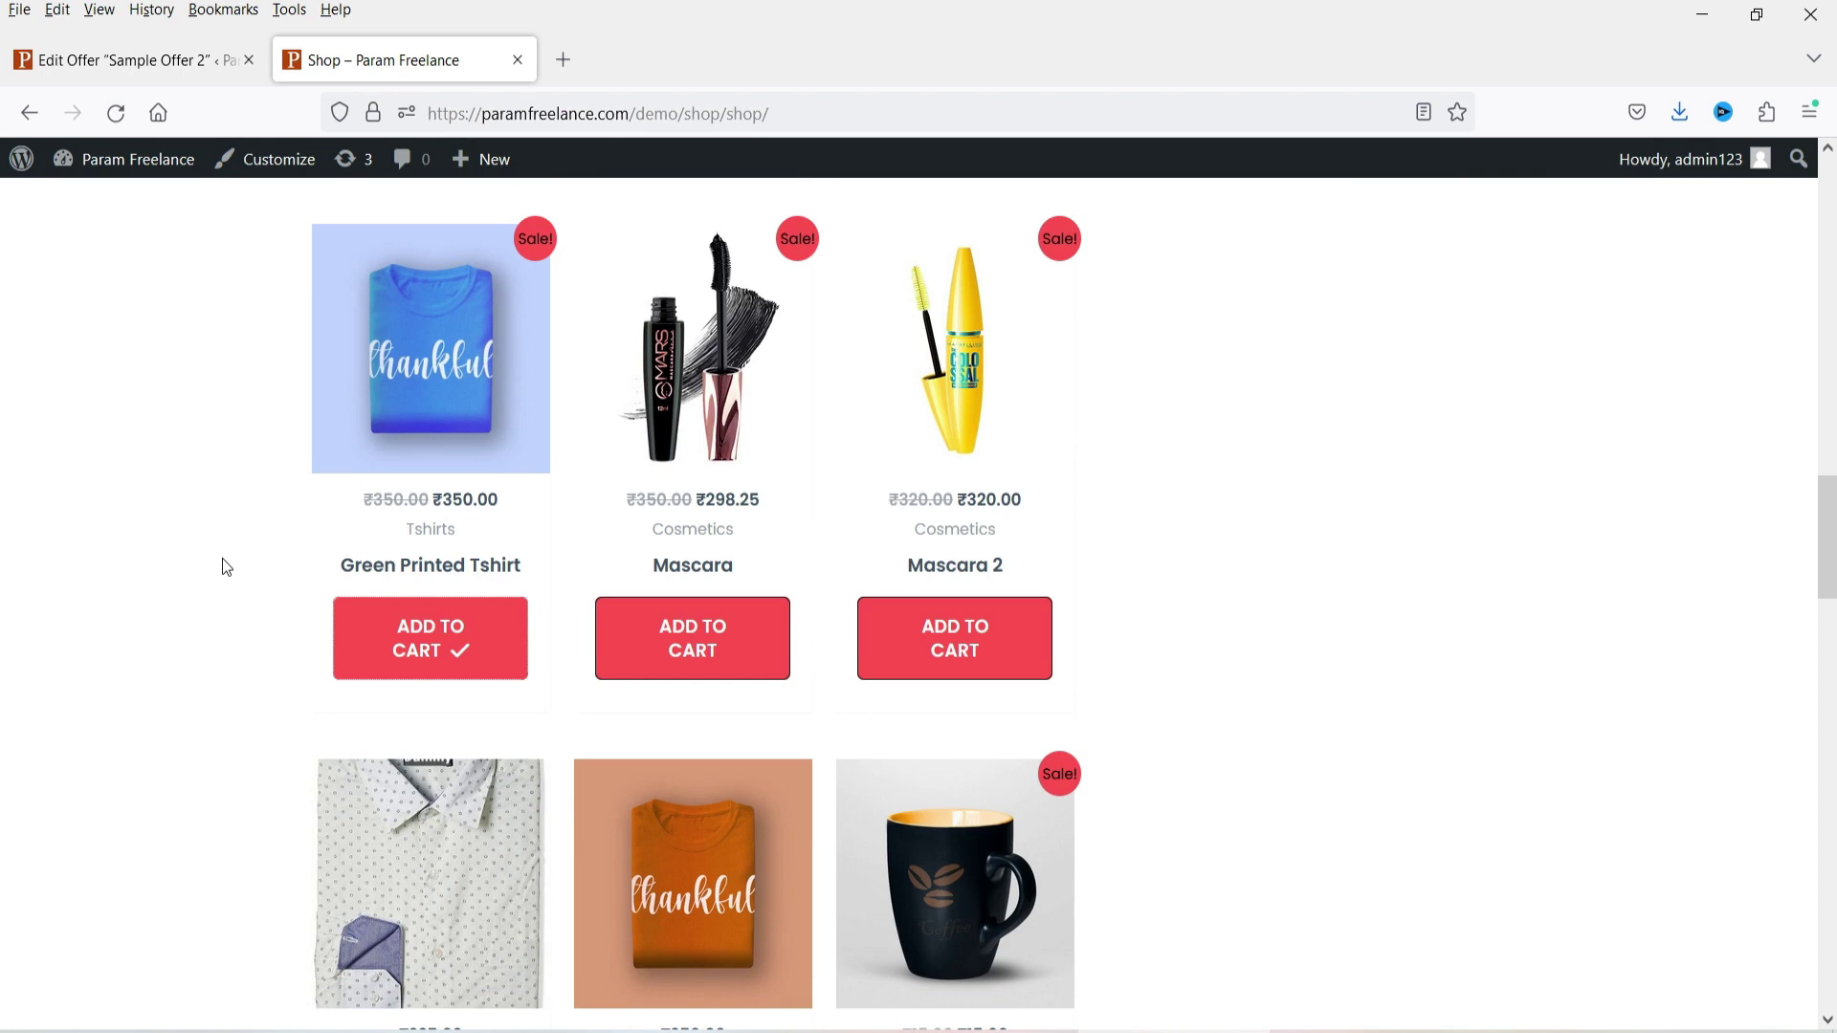
Open the cart, skip the Eye Liner discount offer and accept the 10% off Eye Shadow offer.
mouse_move(402, 457)
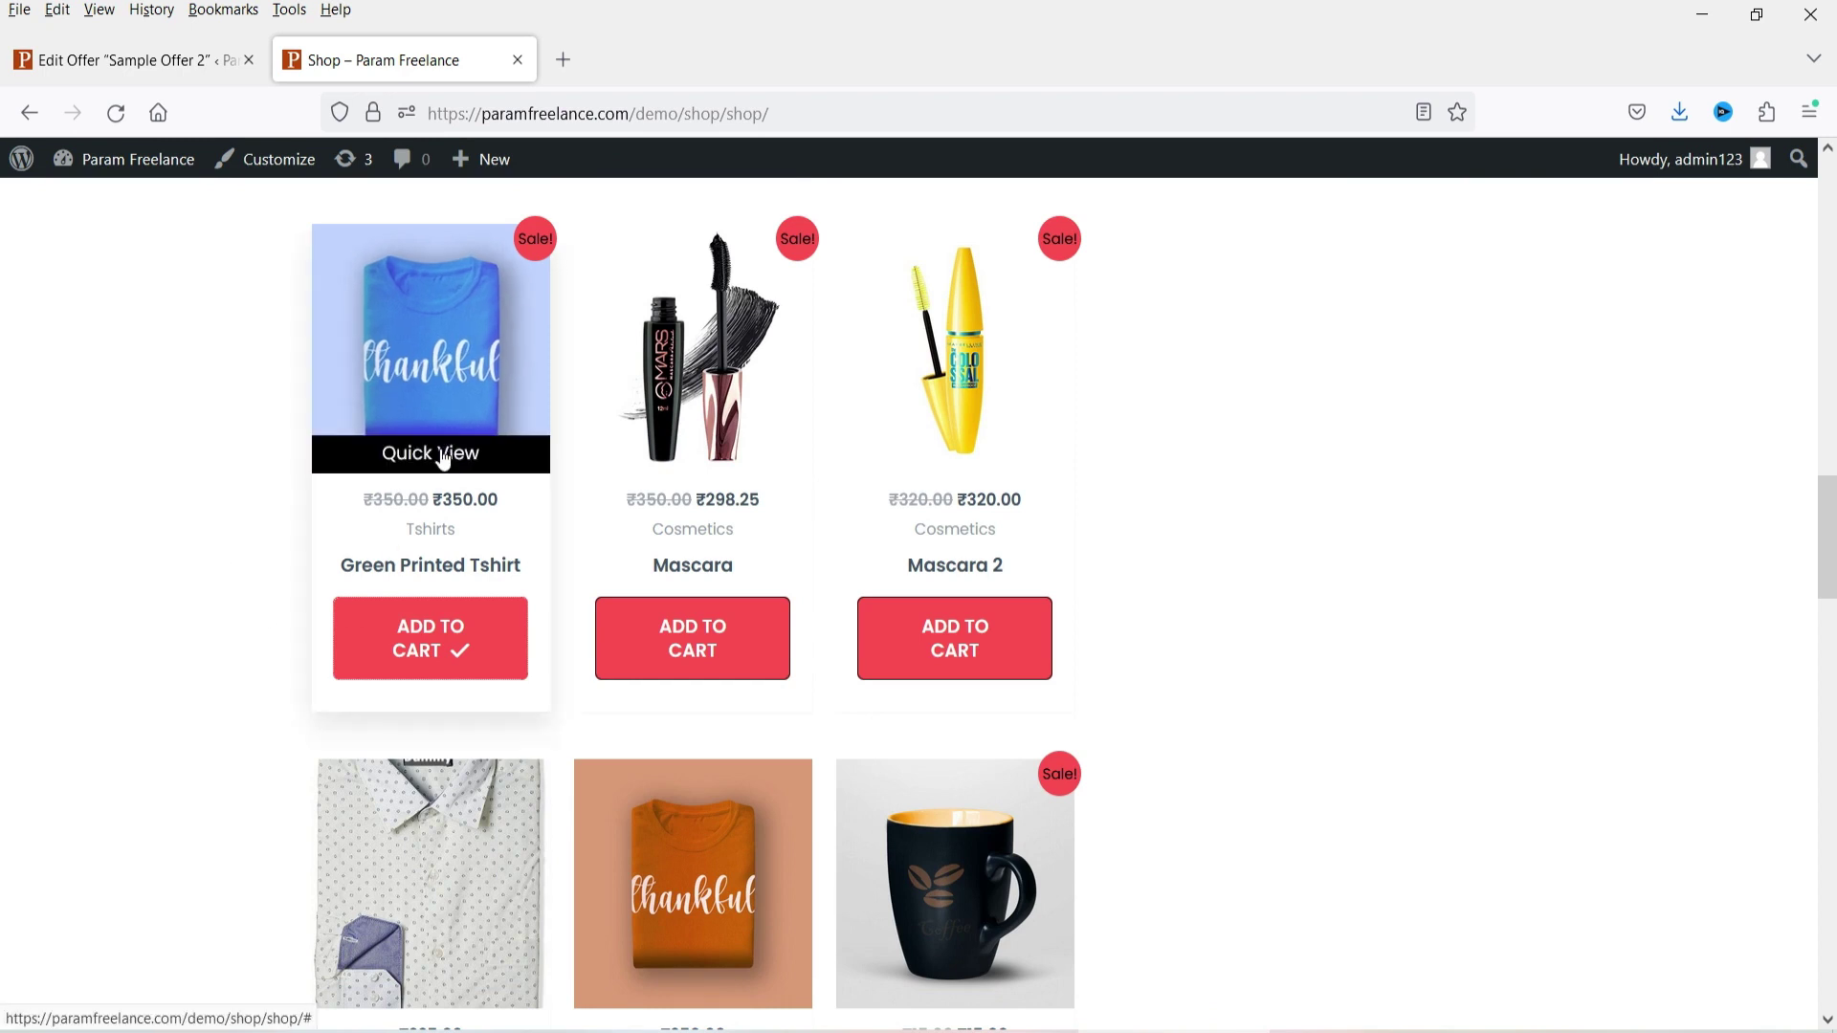
scroll(1563, 510, up, 10)
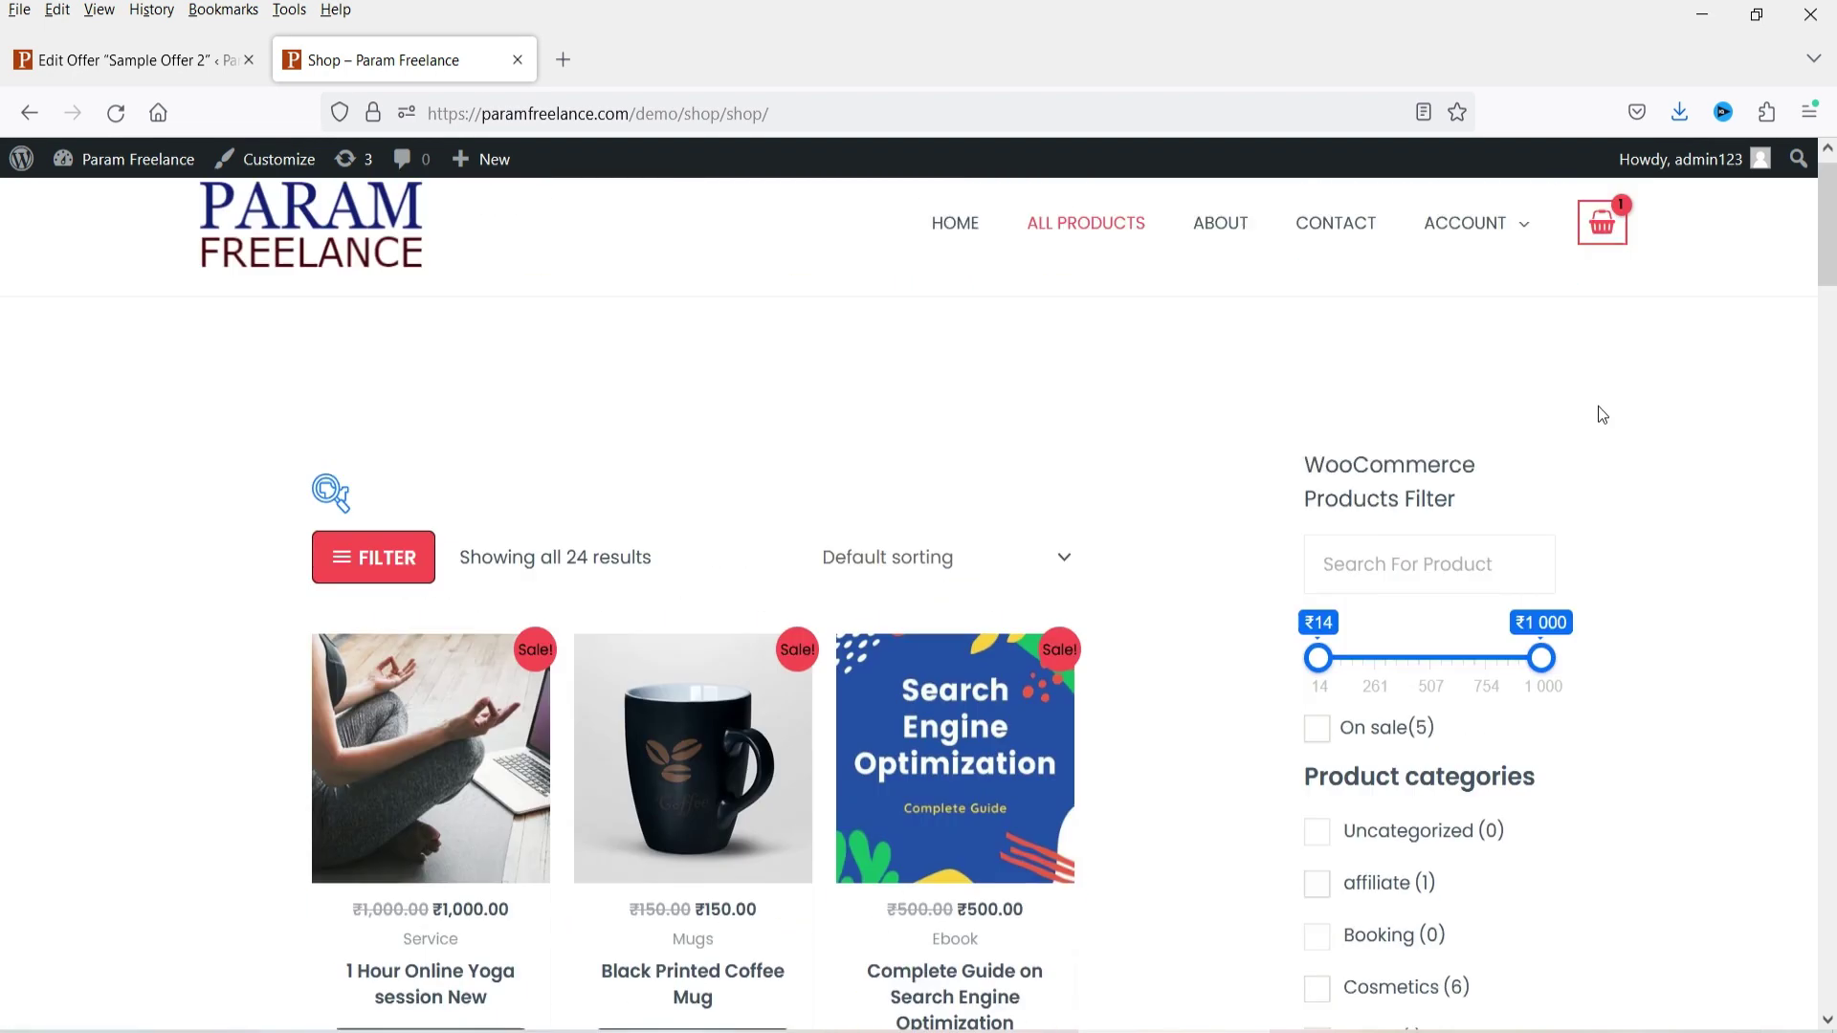
click(1594, 250)
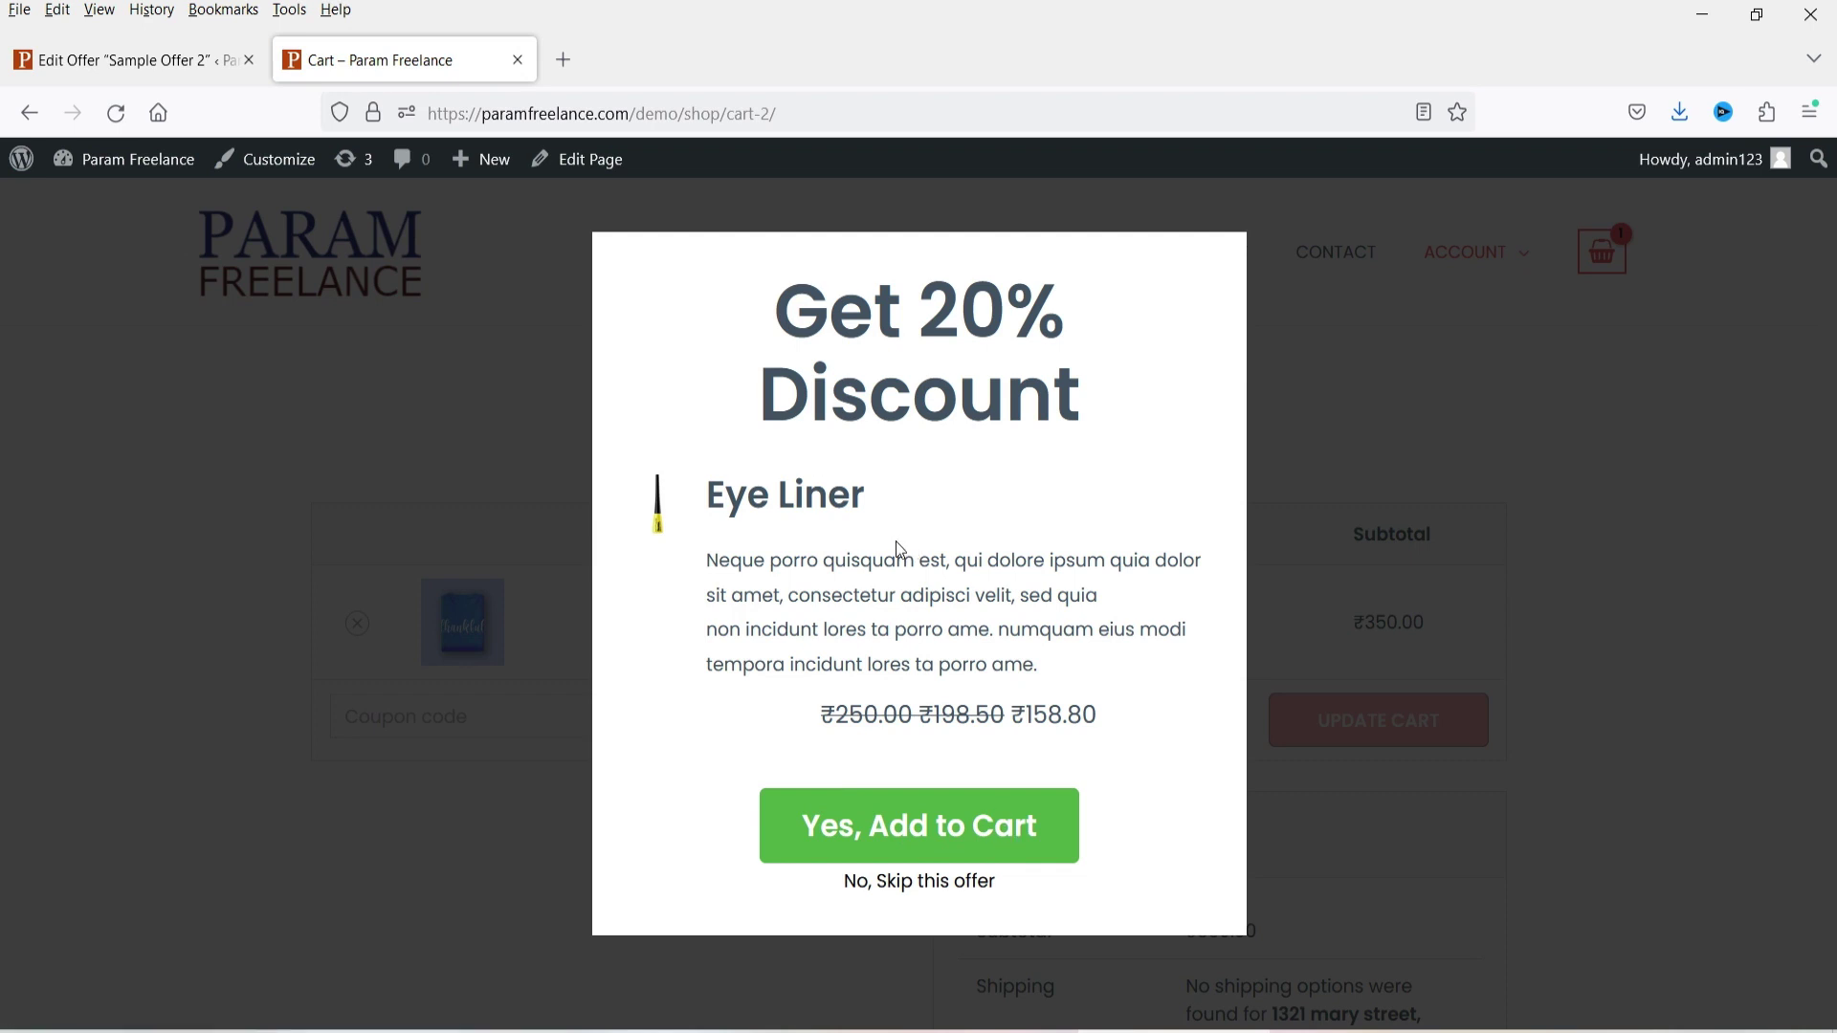
click(905, 888)
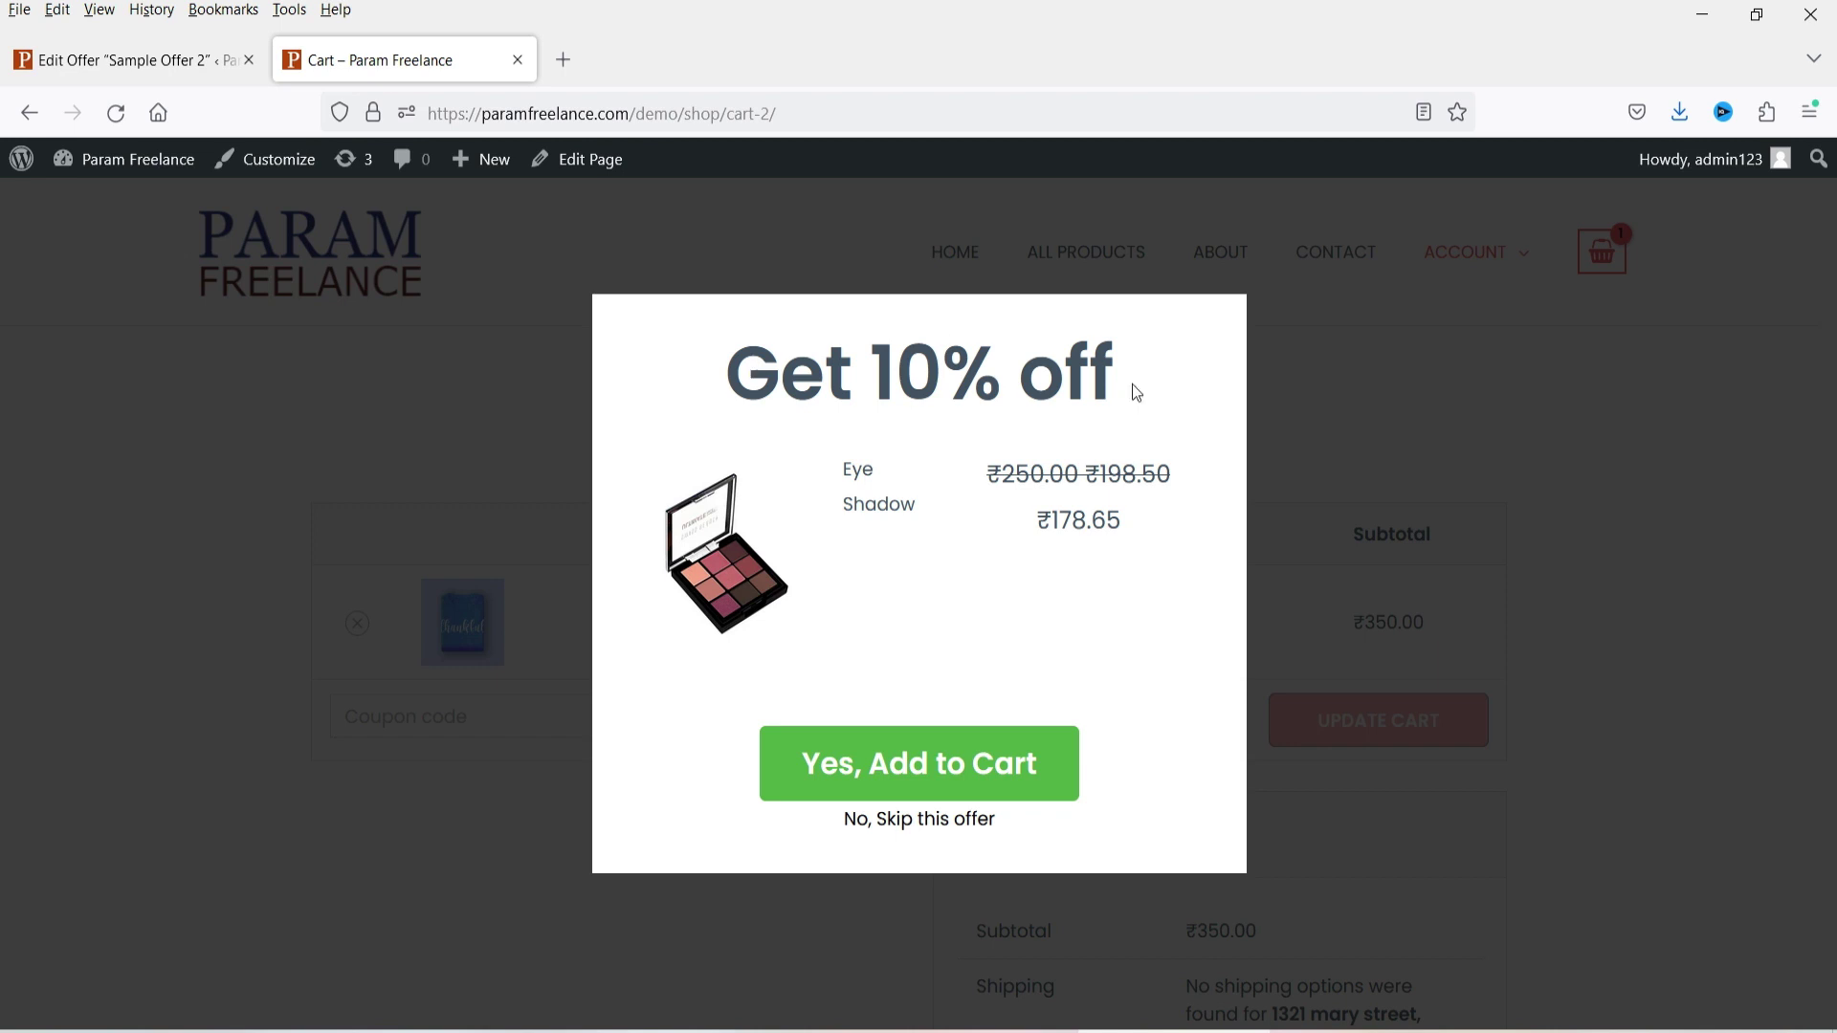
click(897, 768)
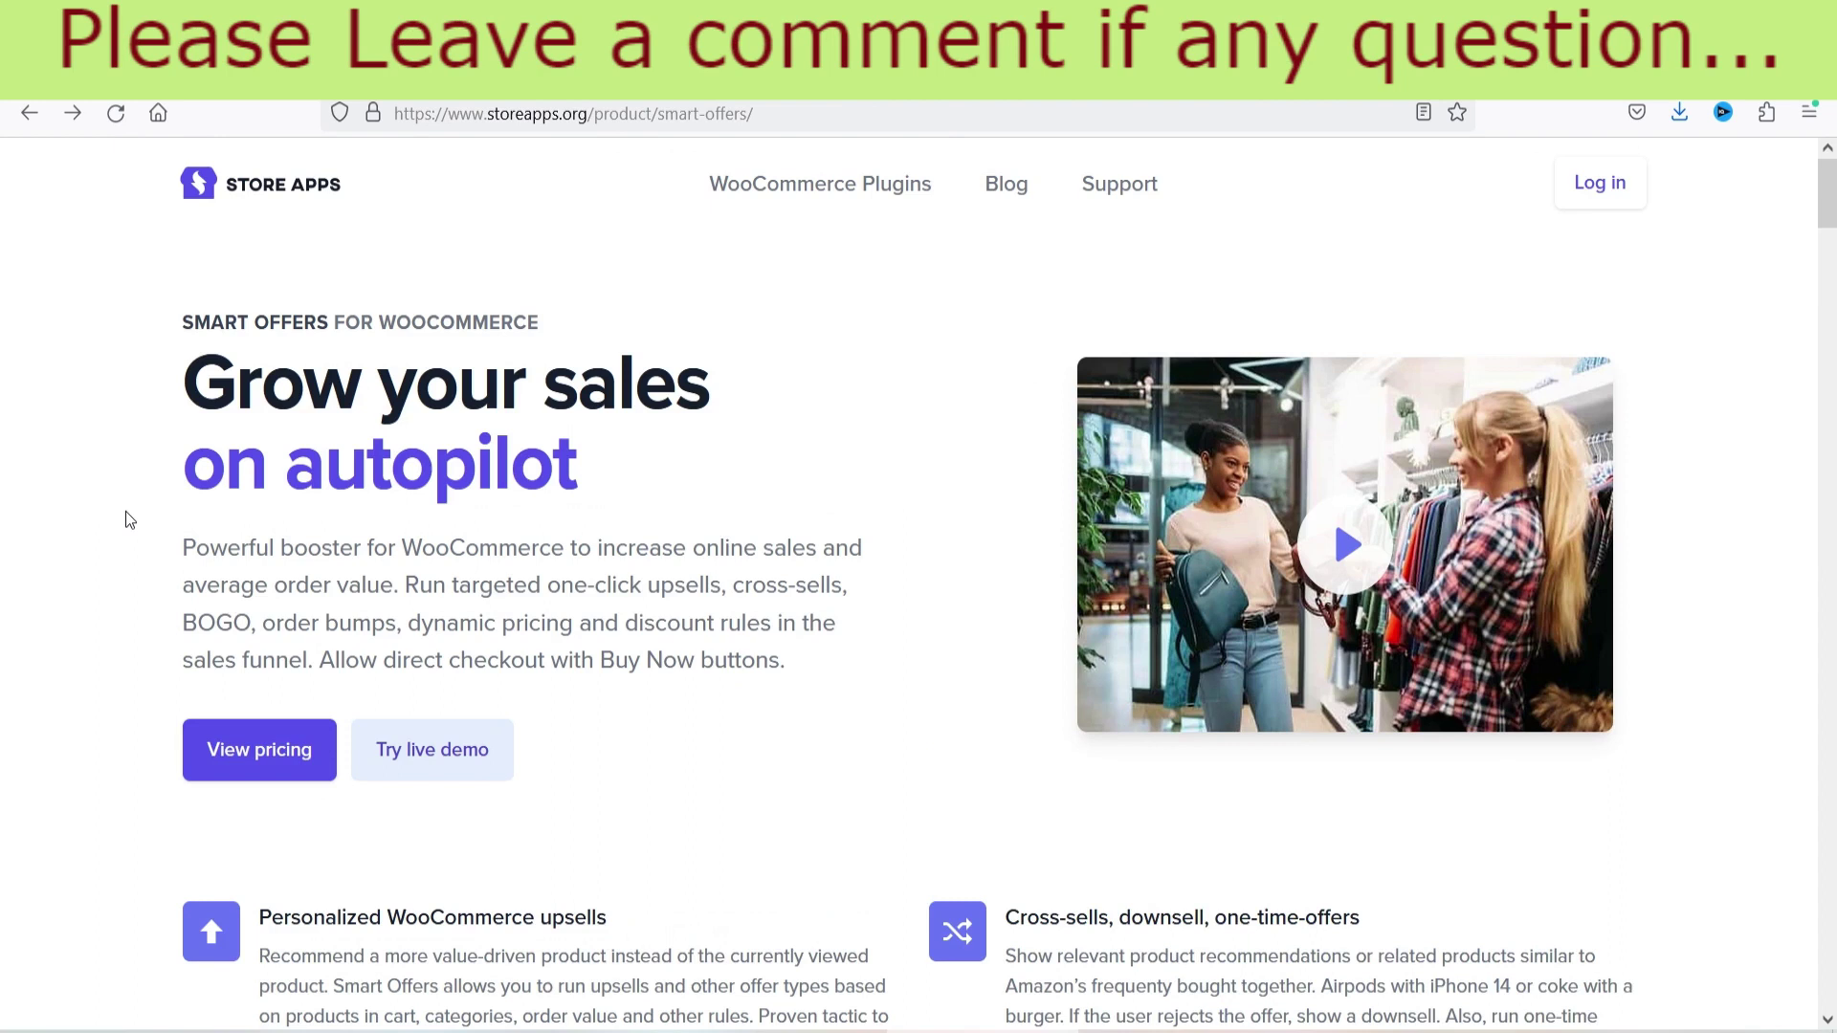
Review the feature list on the Smart Offers product page and switch to the other open WooCommerce Smart Offers page.
scroll(133, 507, down, 7)
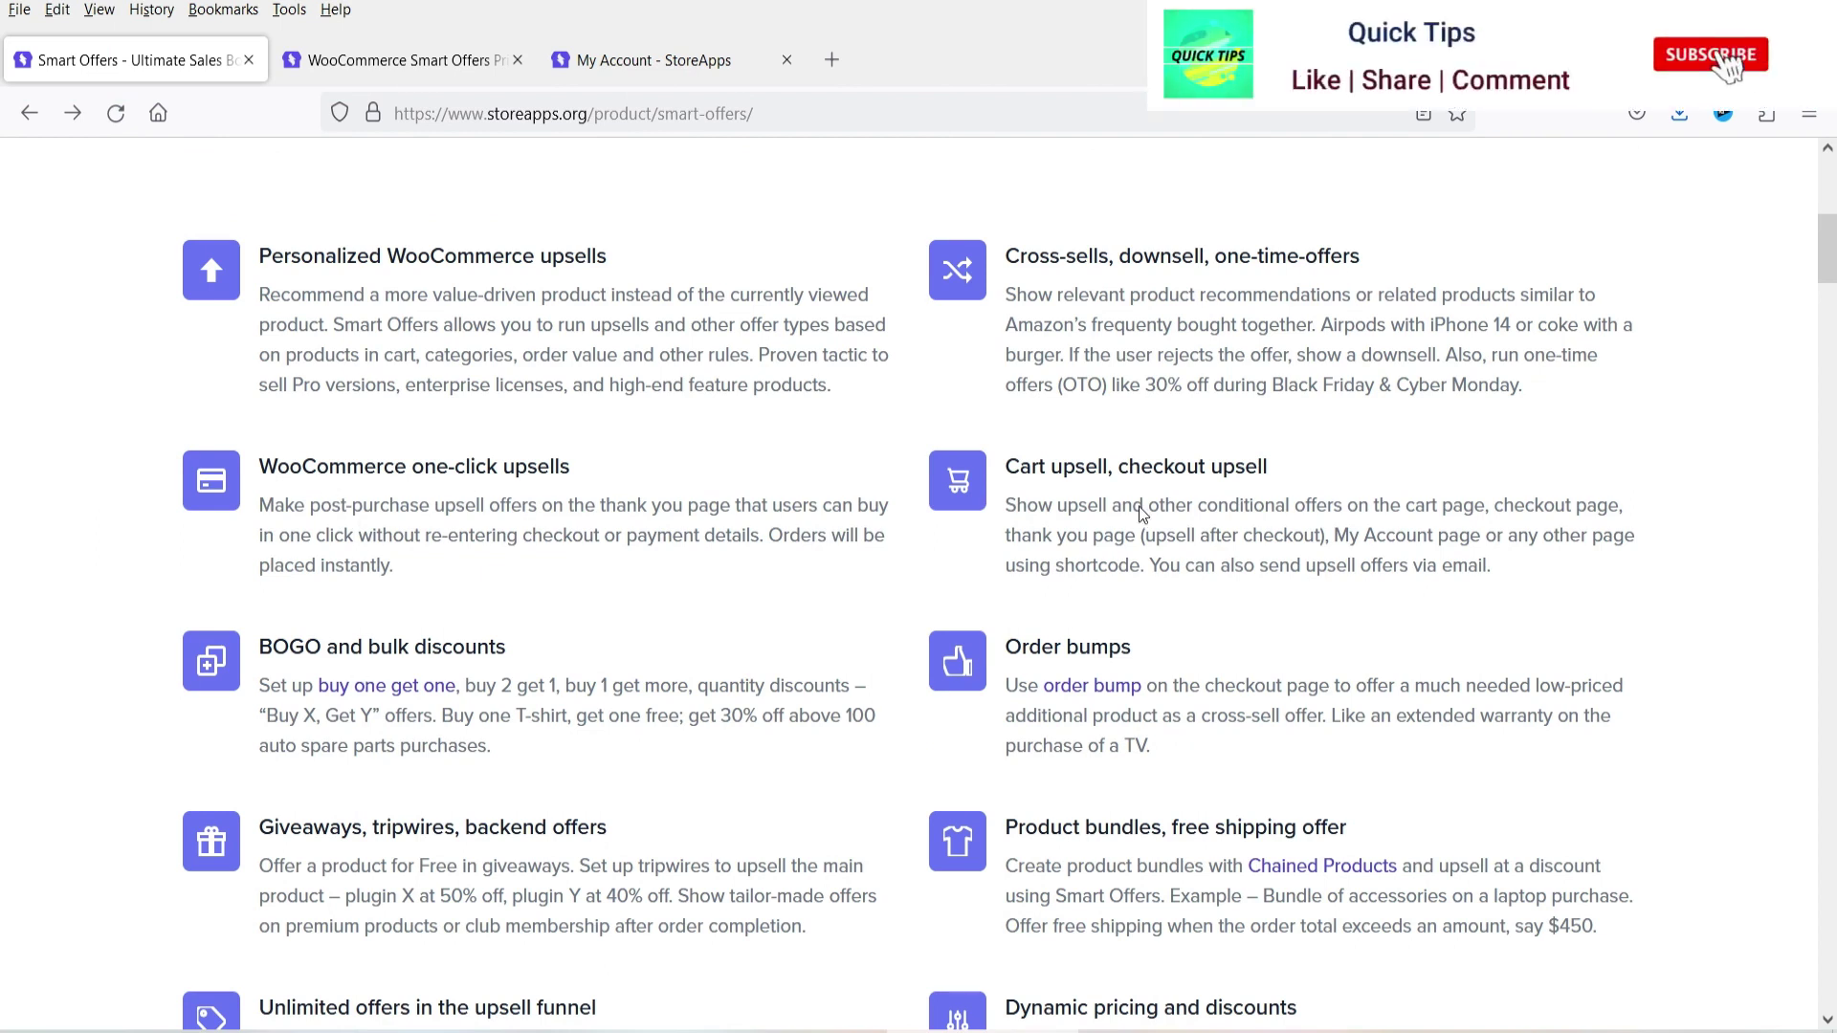
scroll(710, 489, down, 2)
scroll(711, 489, down, 4)
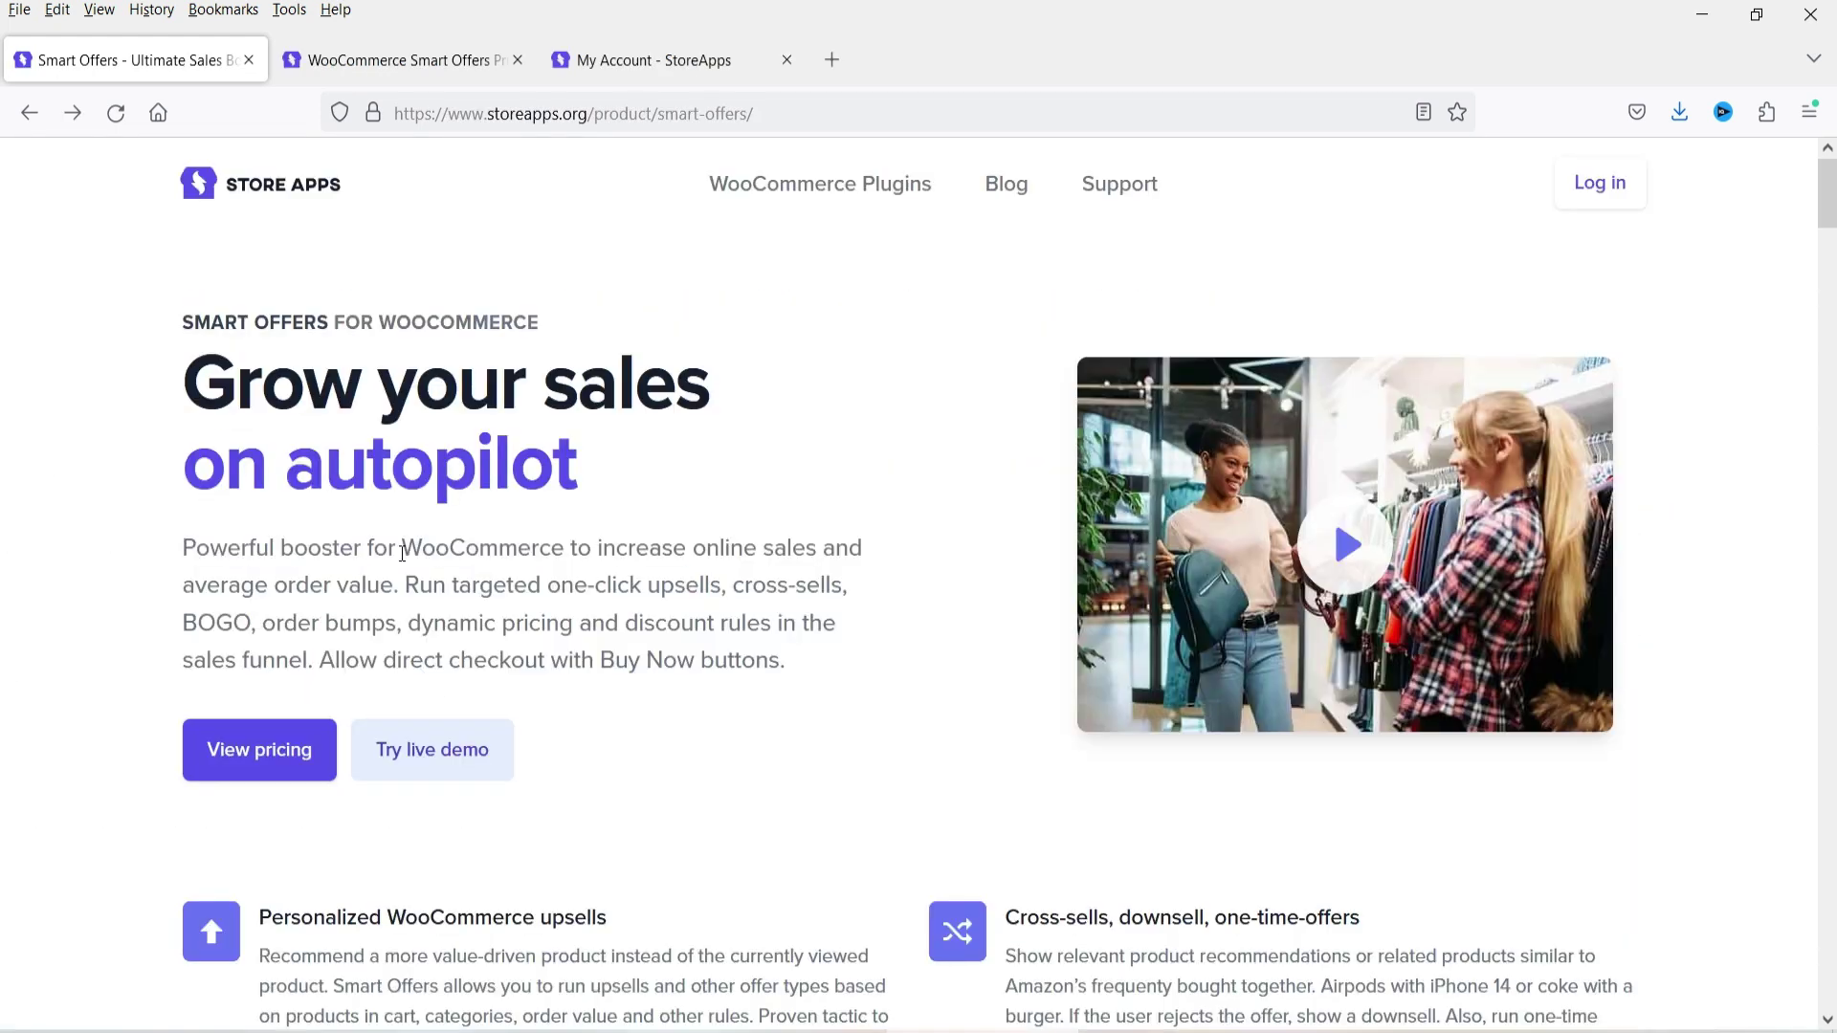
click(402, 60)
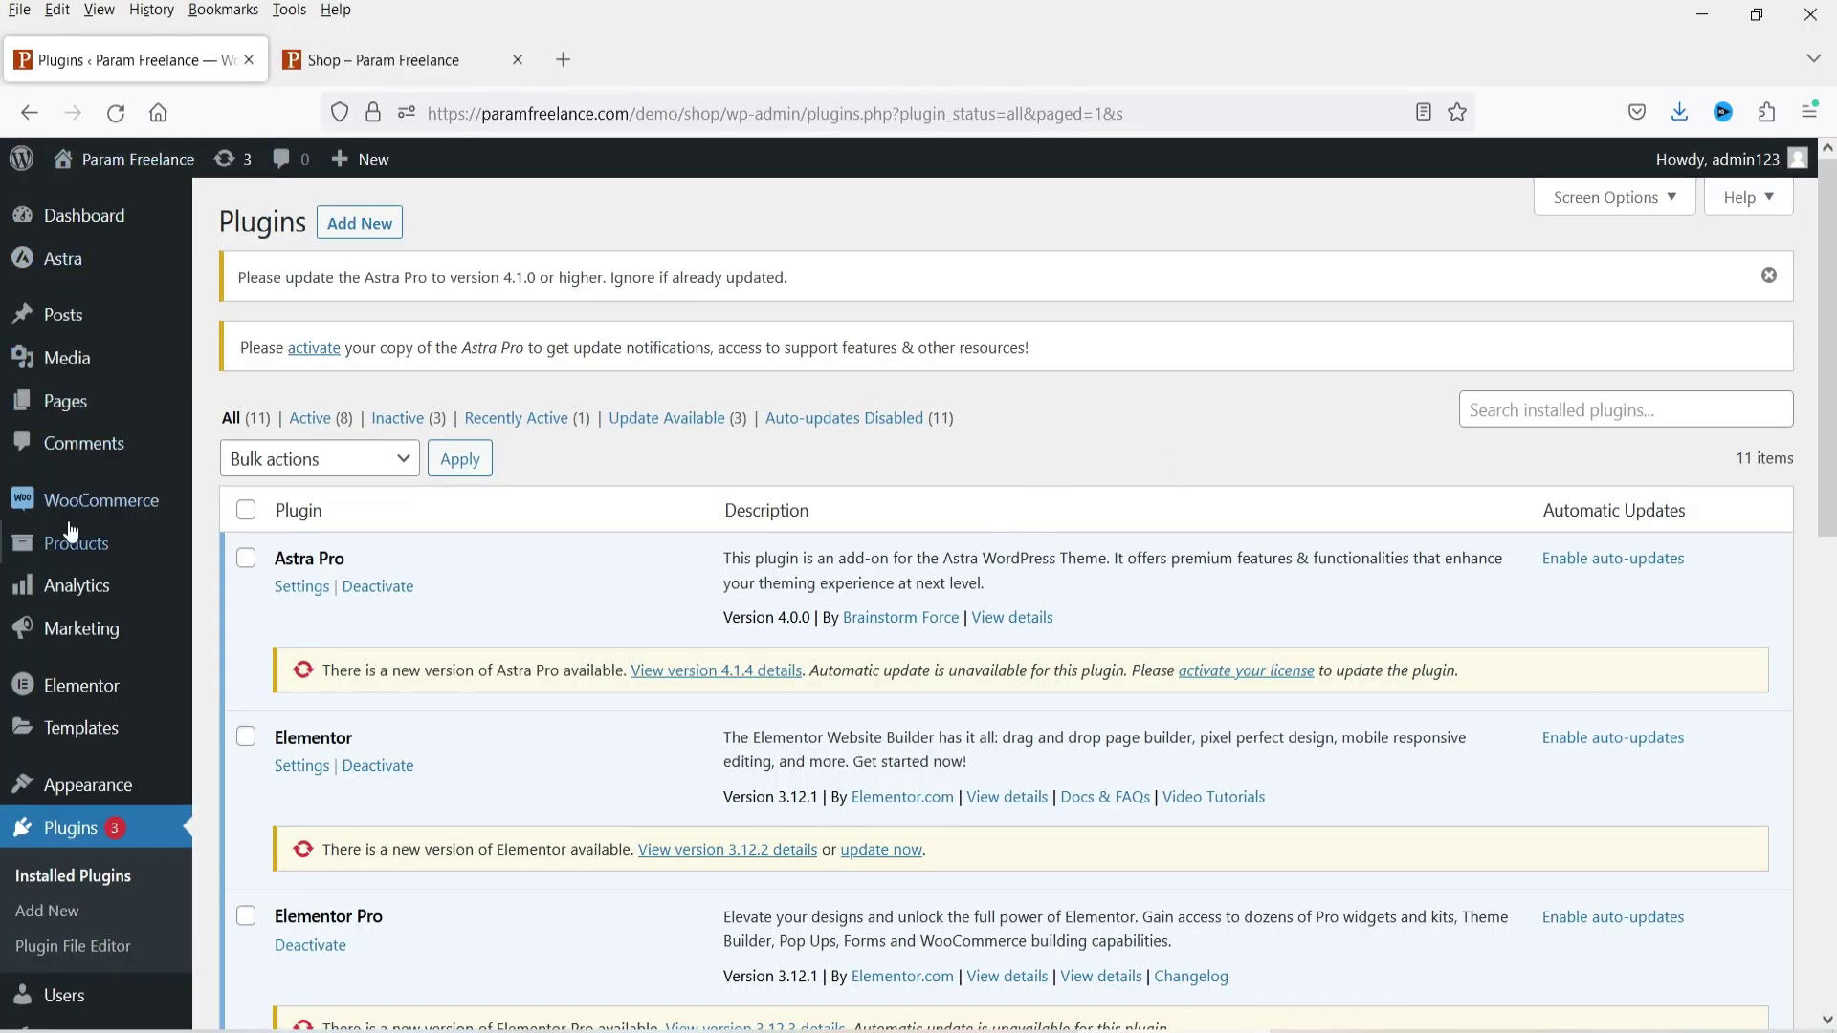
Install a new WordPress plugin from the uploaded file smart-offers.zip and activate it.
click(62, 926)
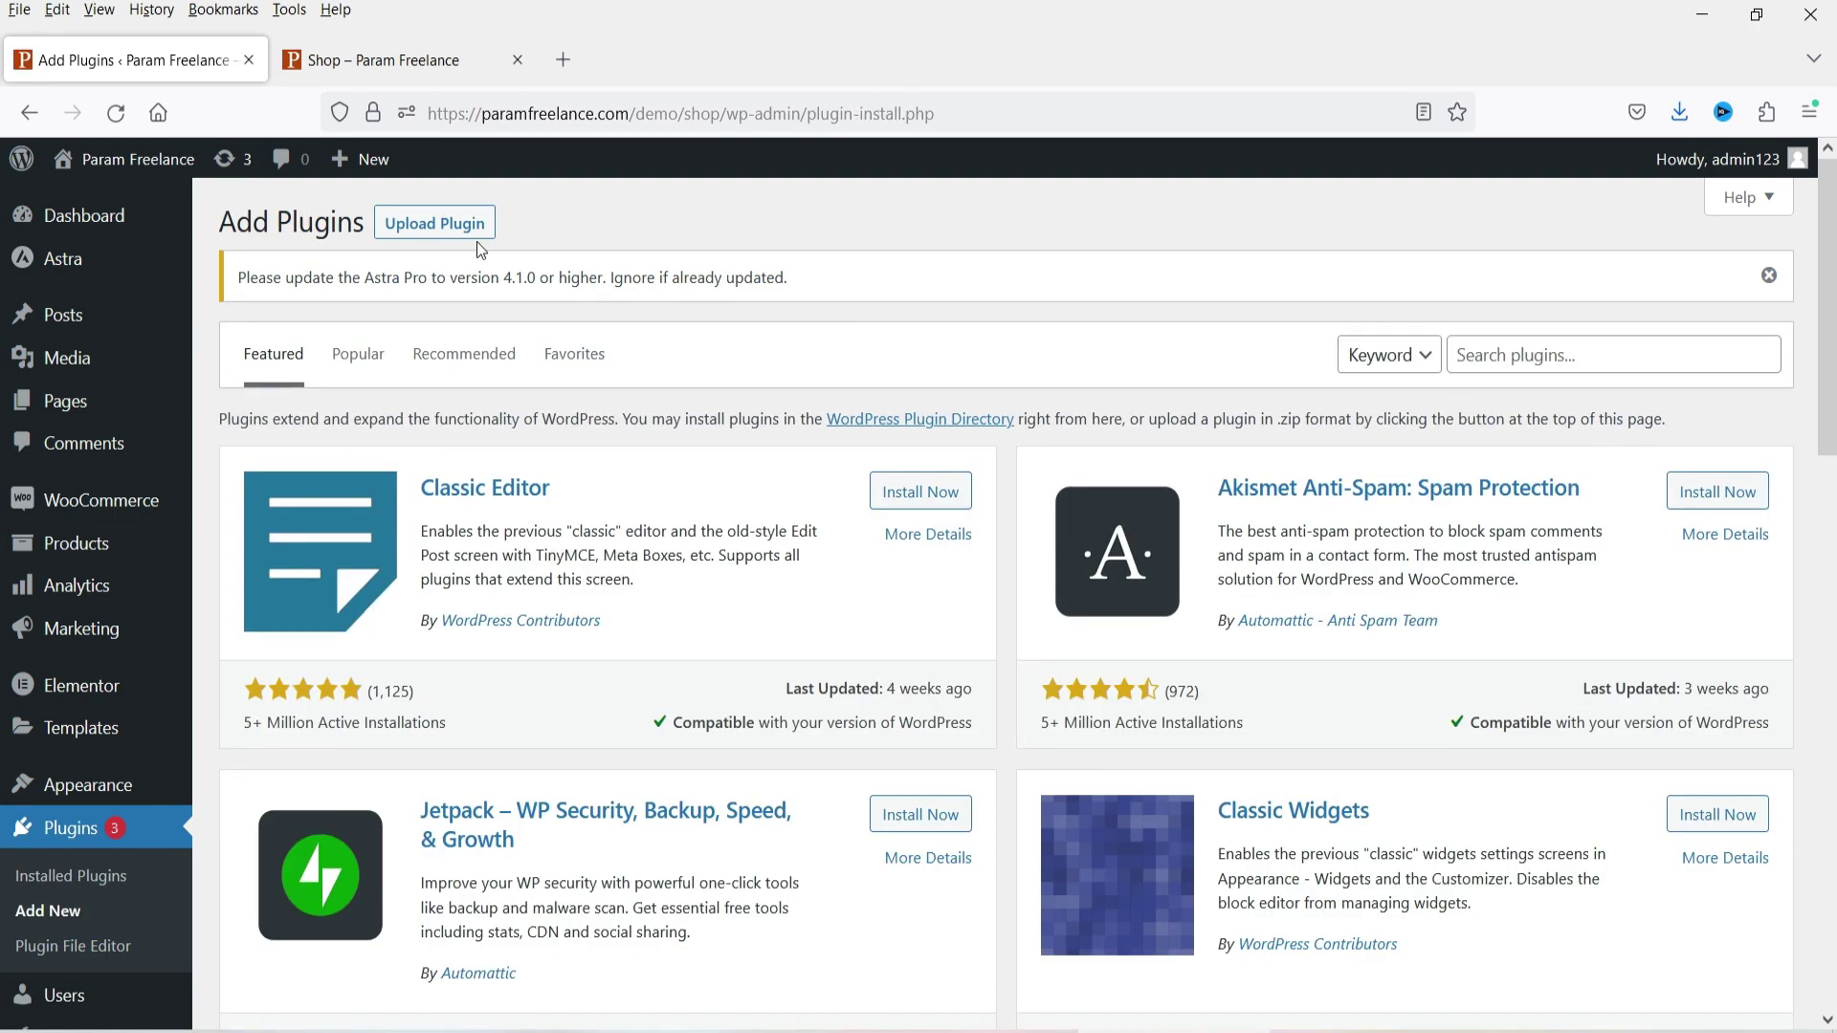
click(466, 234)
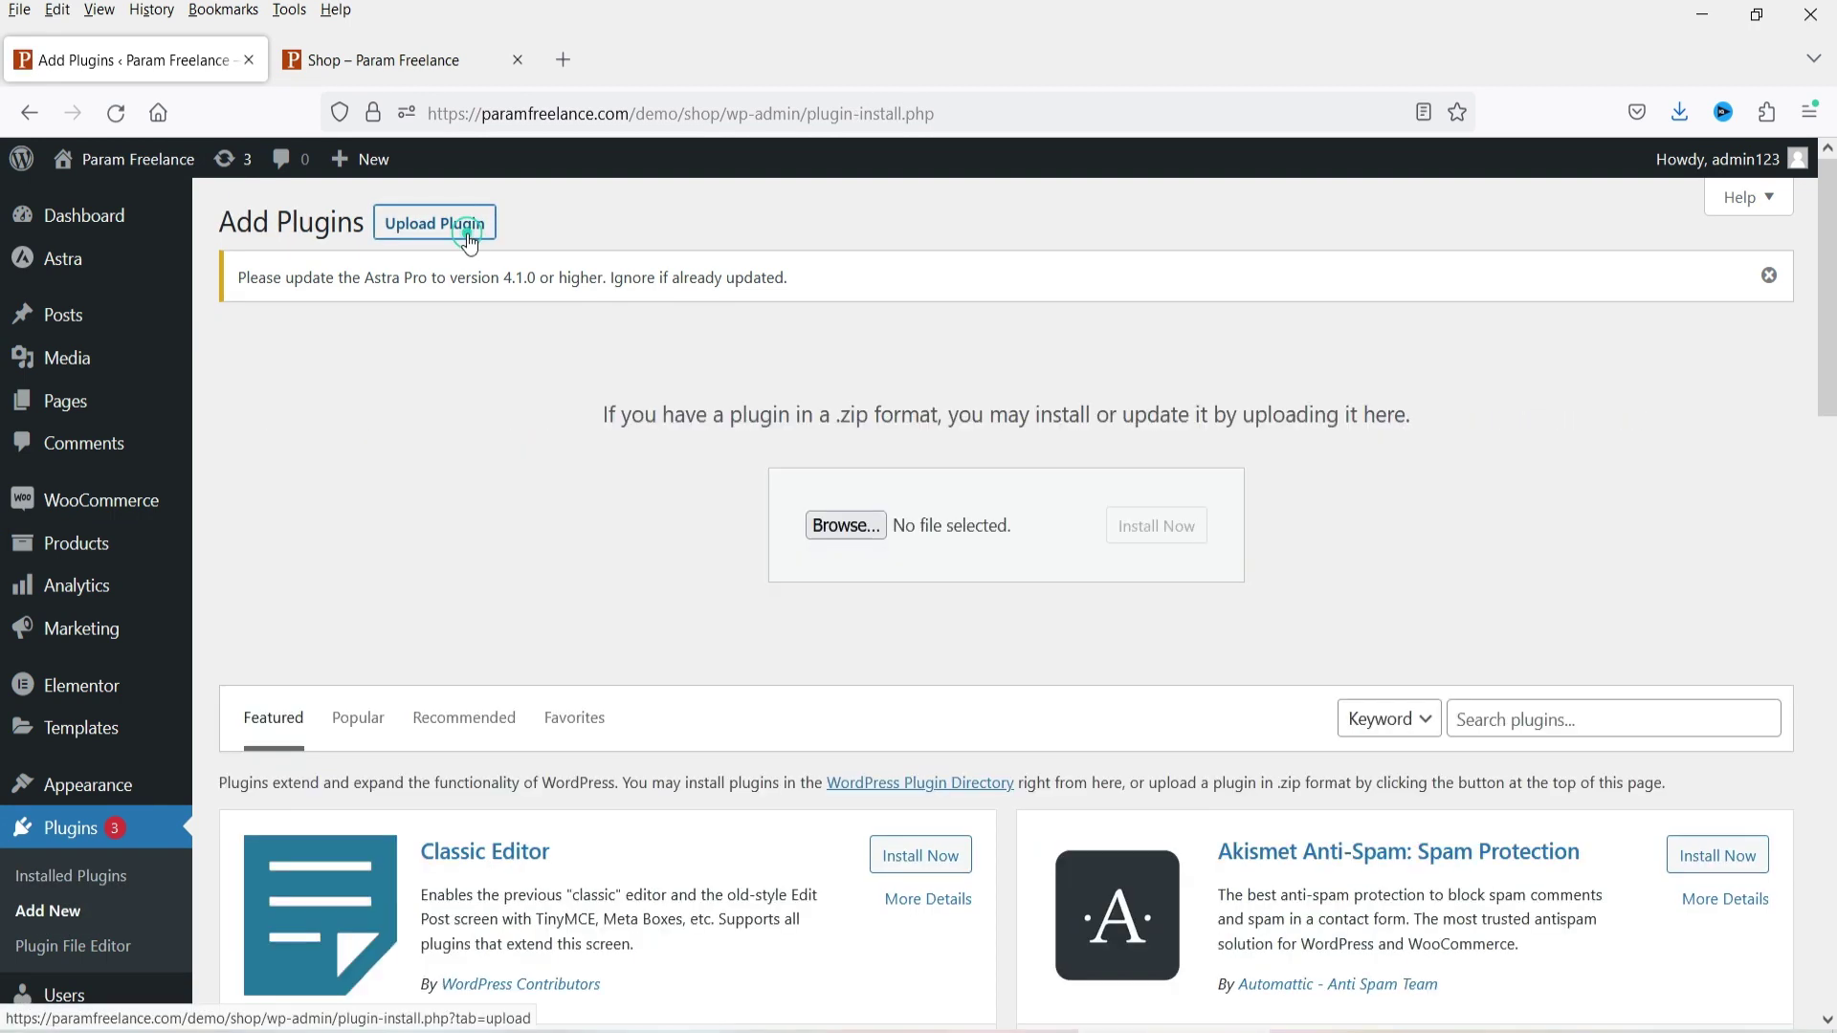
click(856, 530)
click(572, 218)
double_click(572, 218)
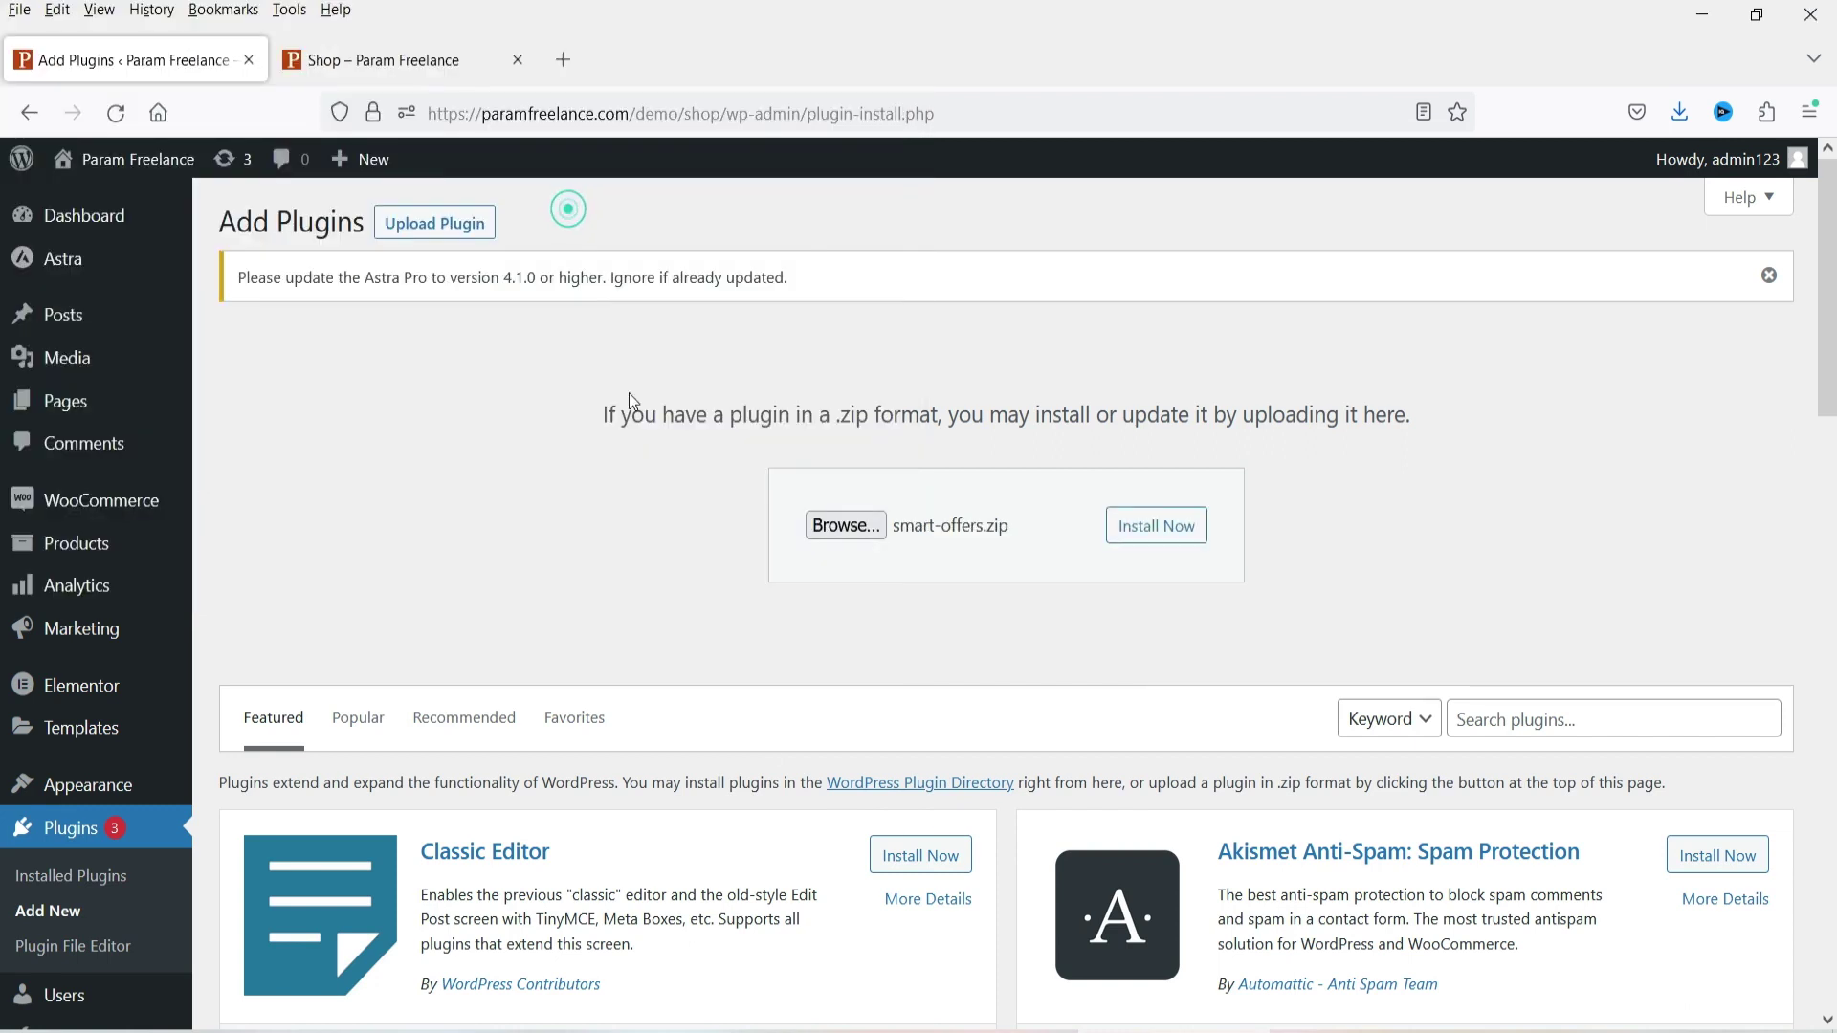
click(1164, 535)
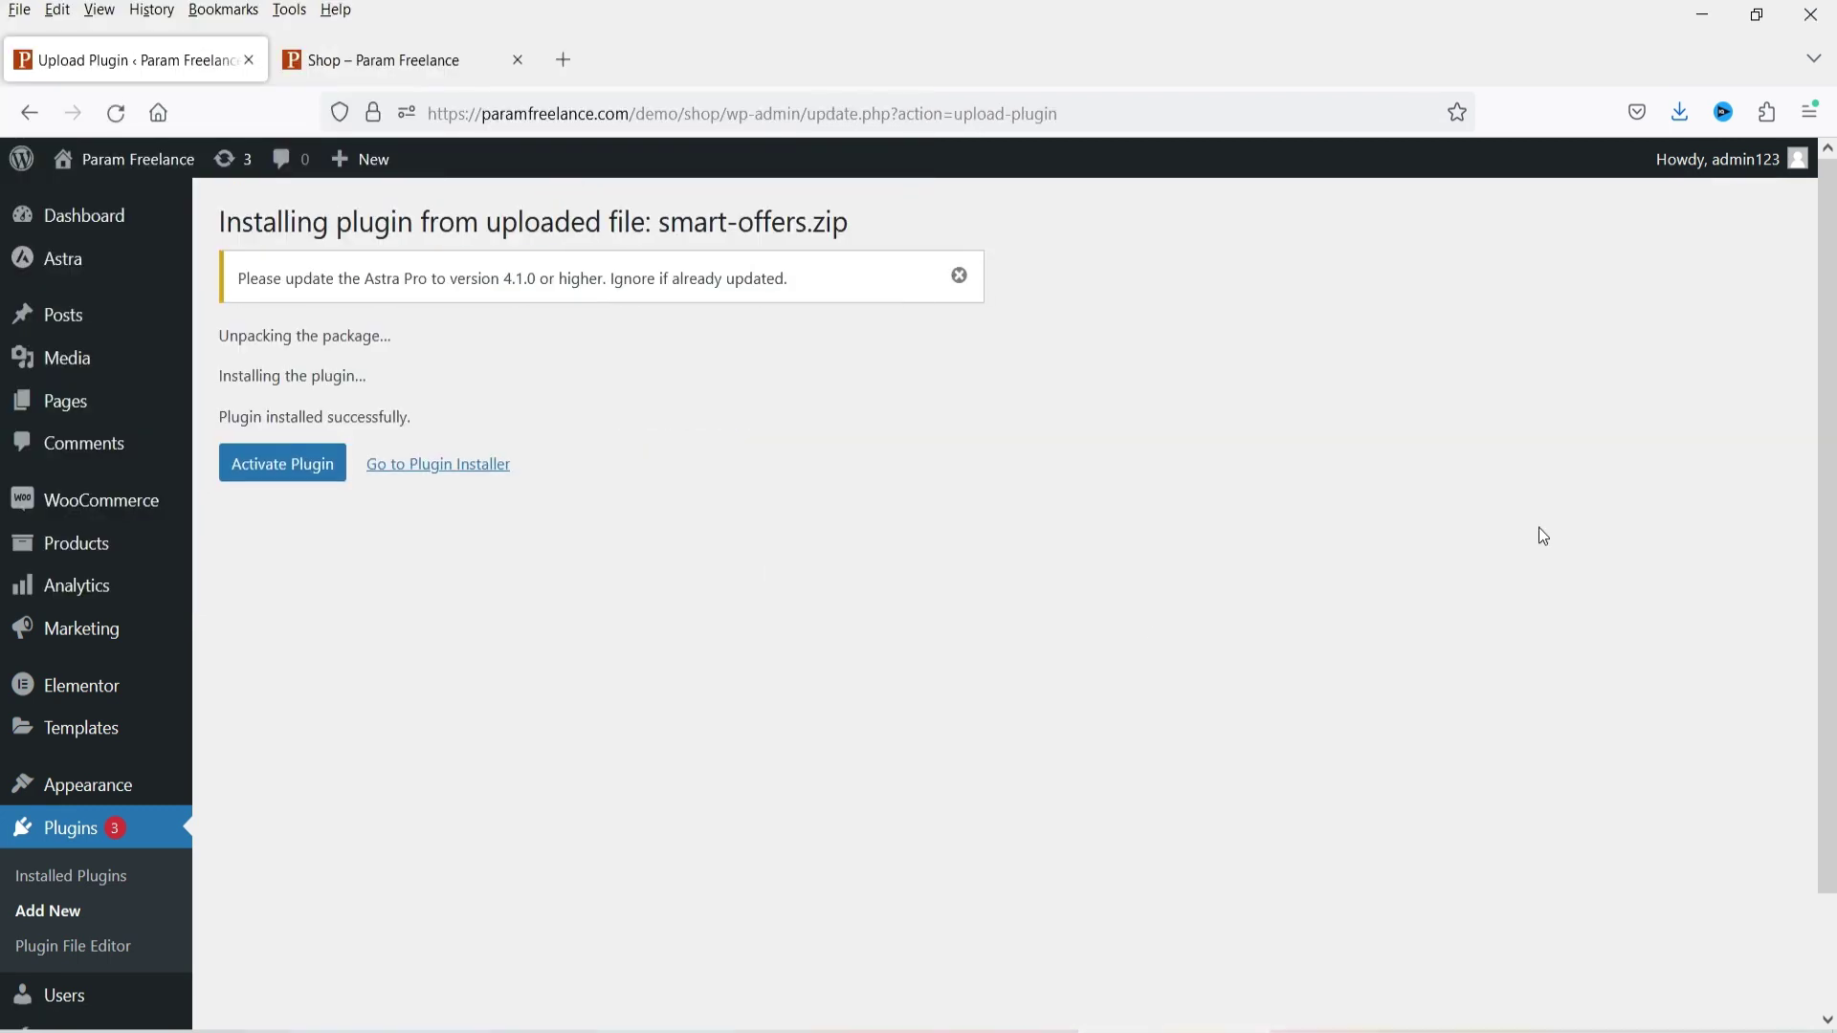
click(308, 477)
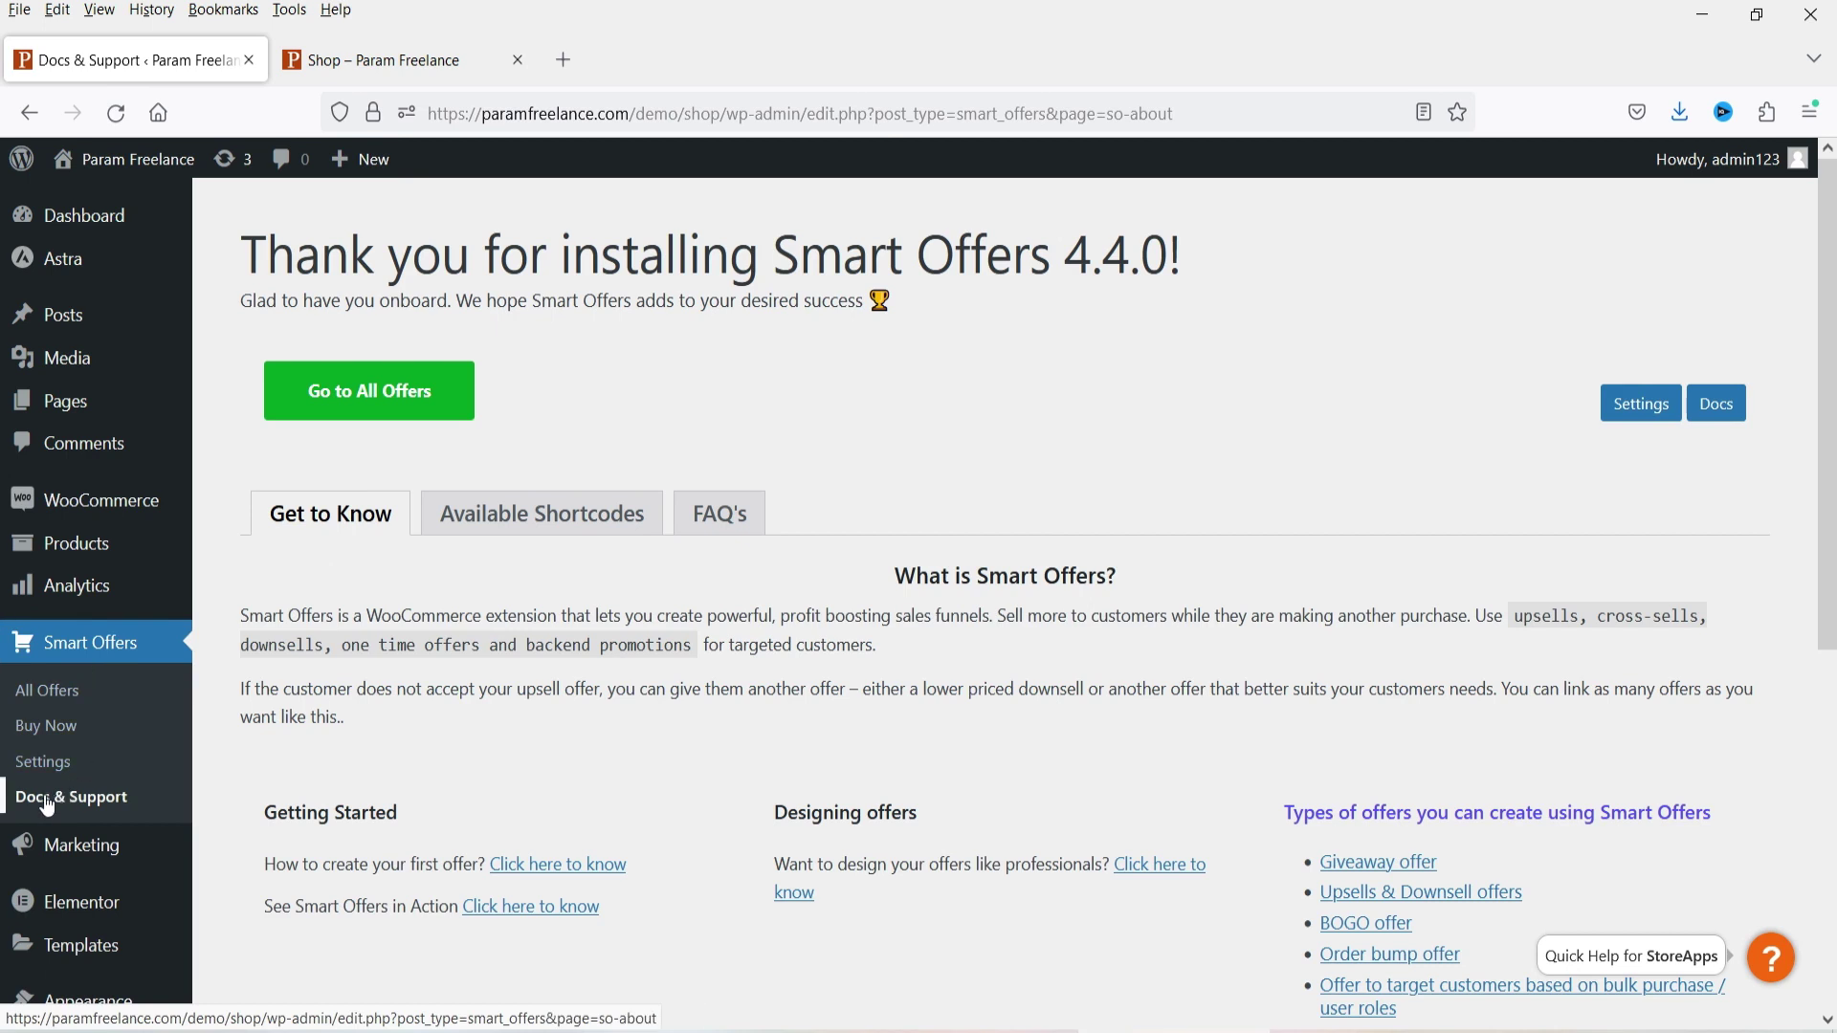
Look through the Smart Offers Docs & Support page and the list of ready-made offers under All Offers.
scroll(1070, 514, down, 3)
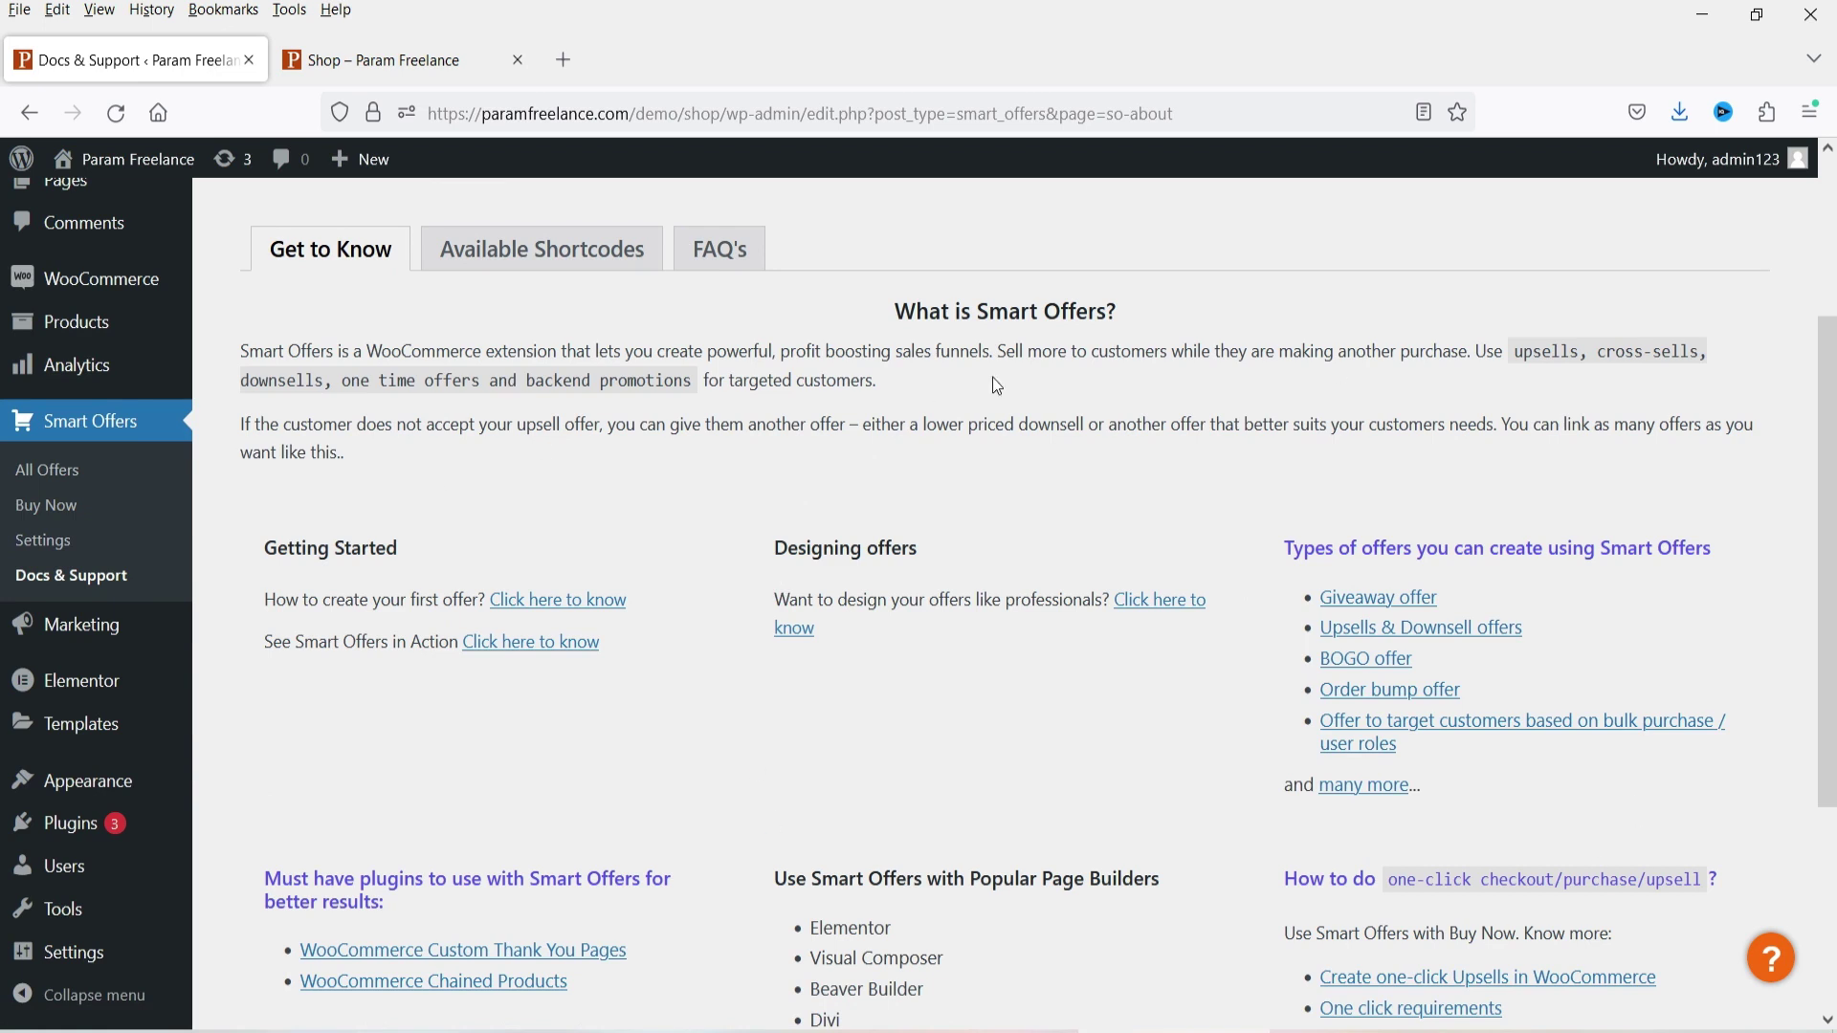
click(58, 471)
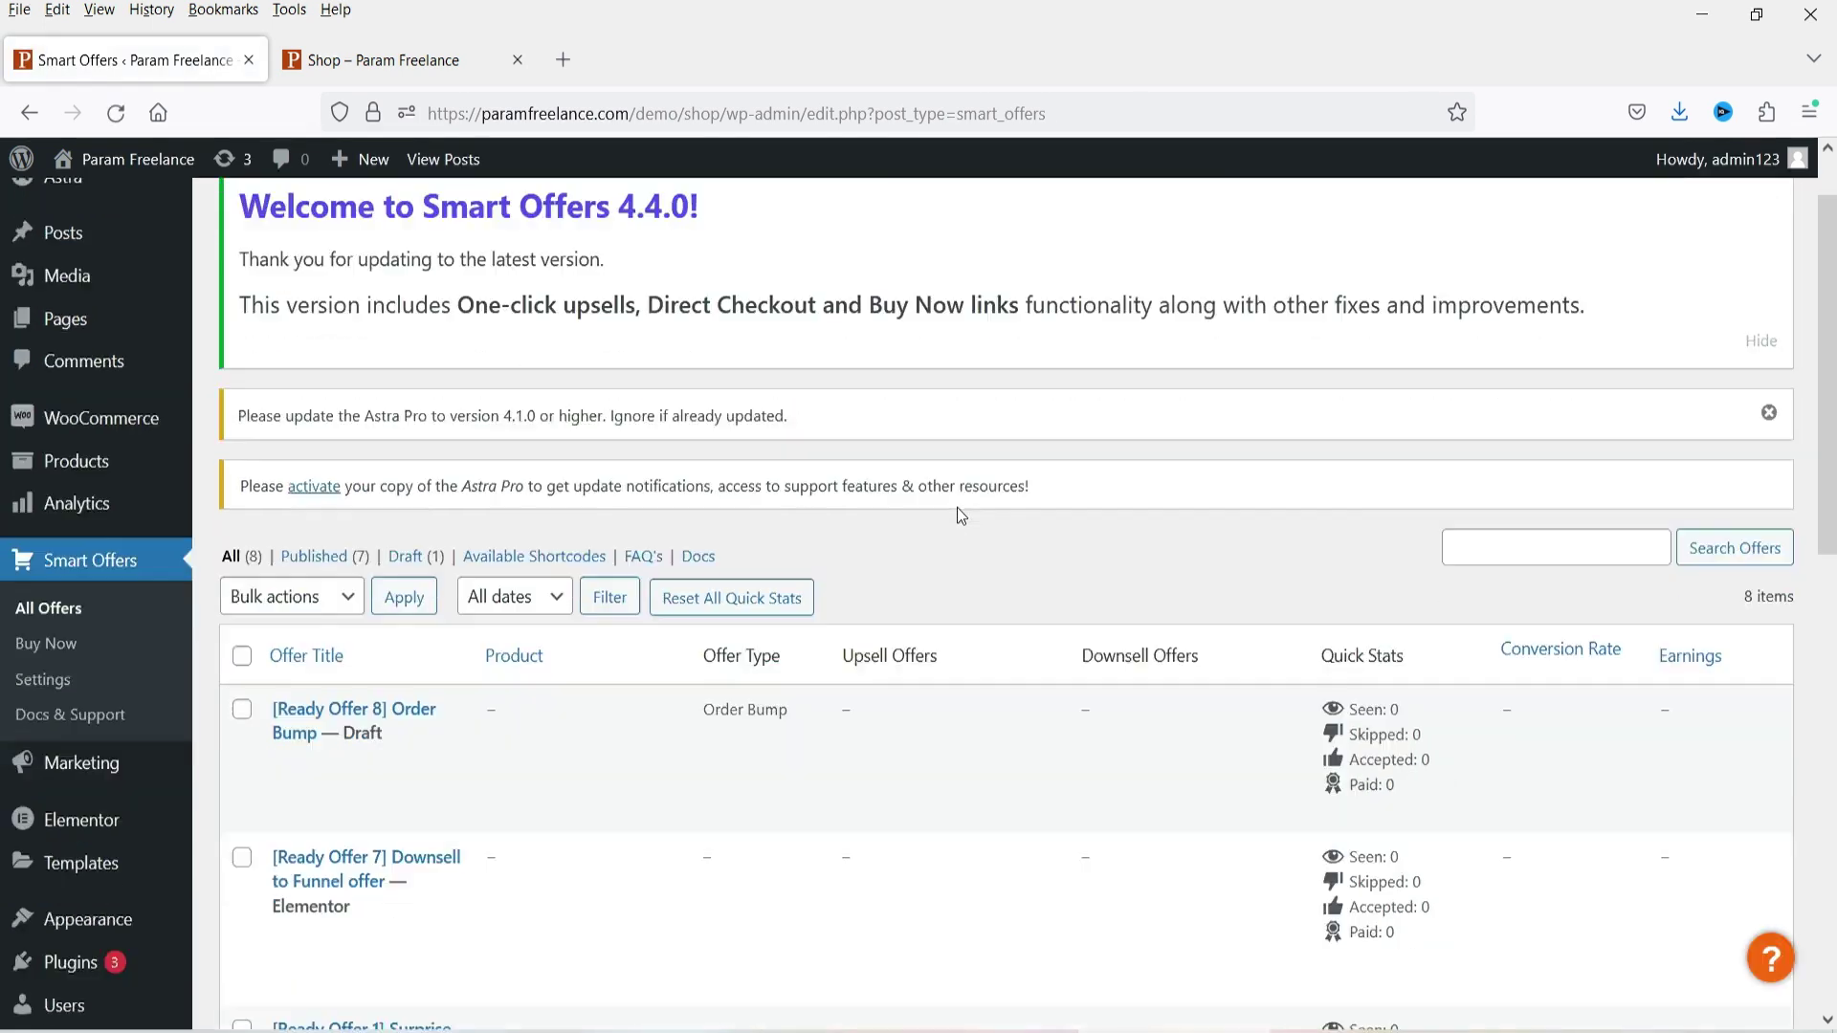
scroll(956, 507, down, 5)
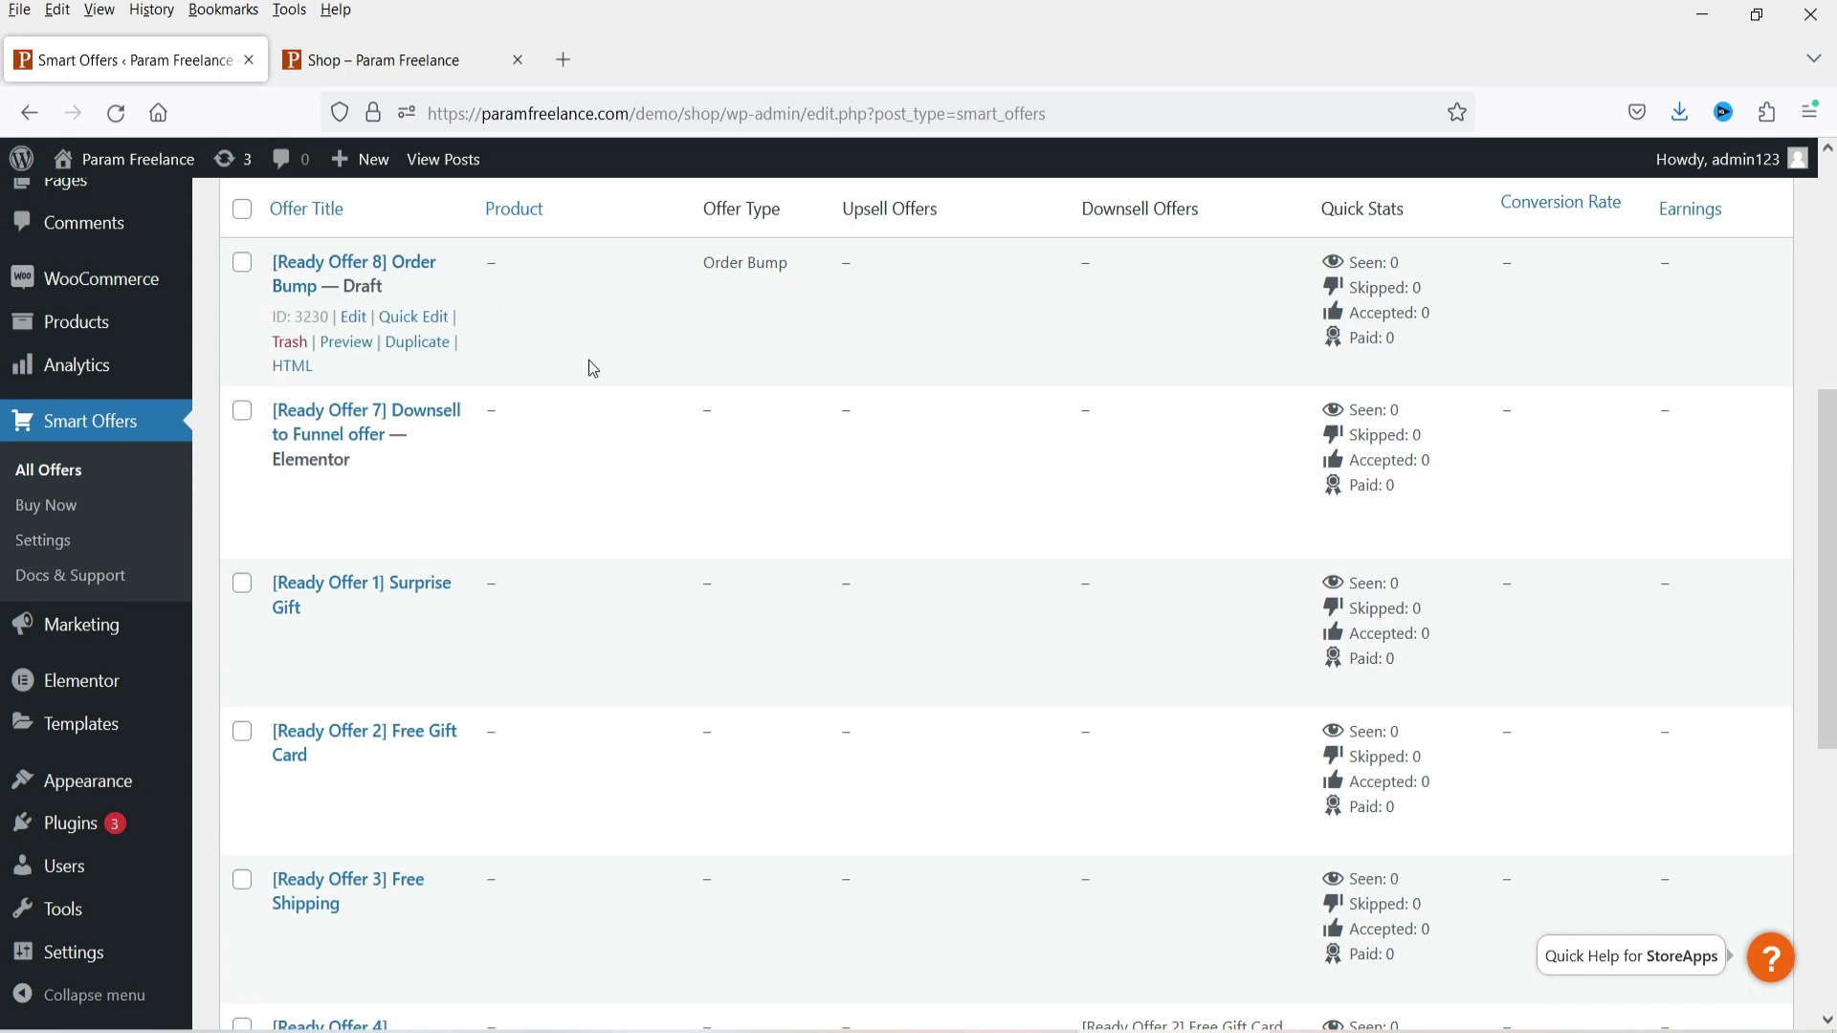
scroll(888, 548, up, 6)
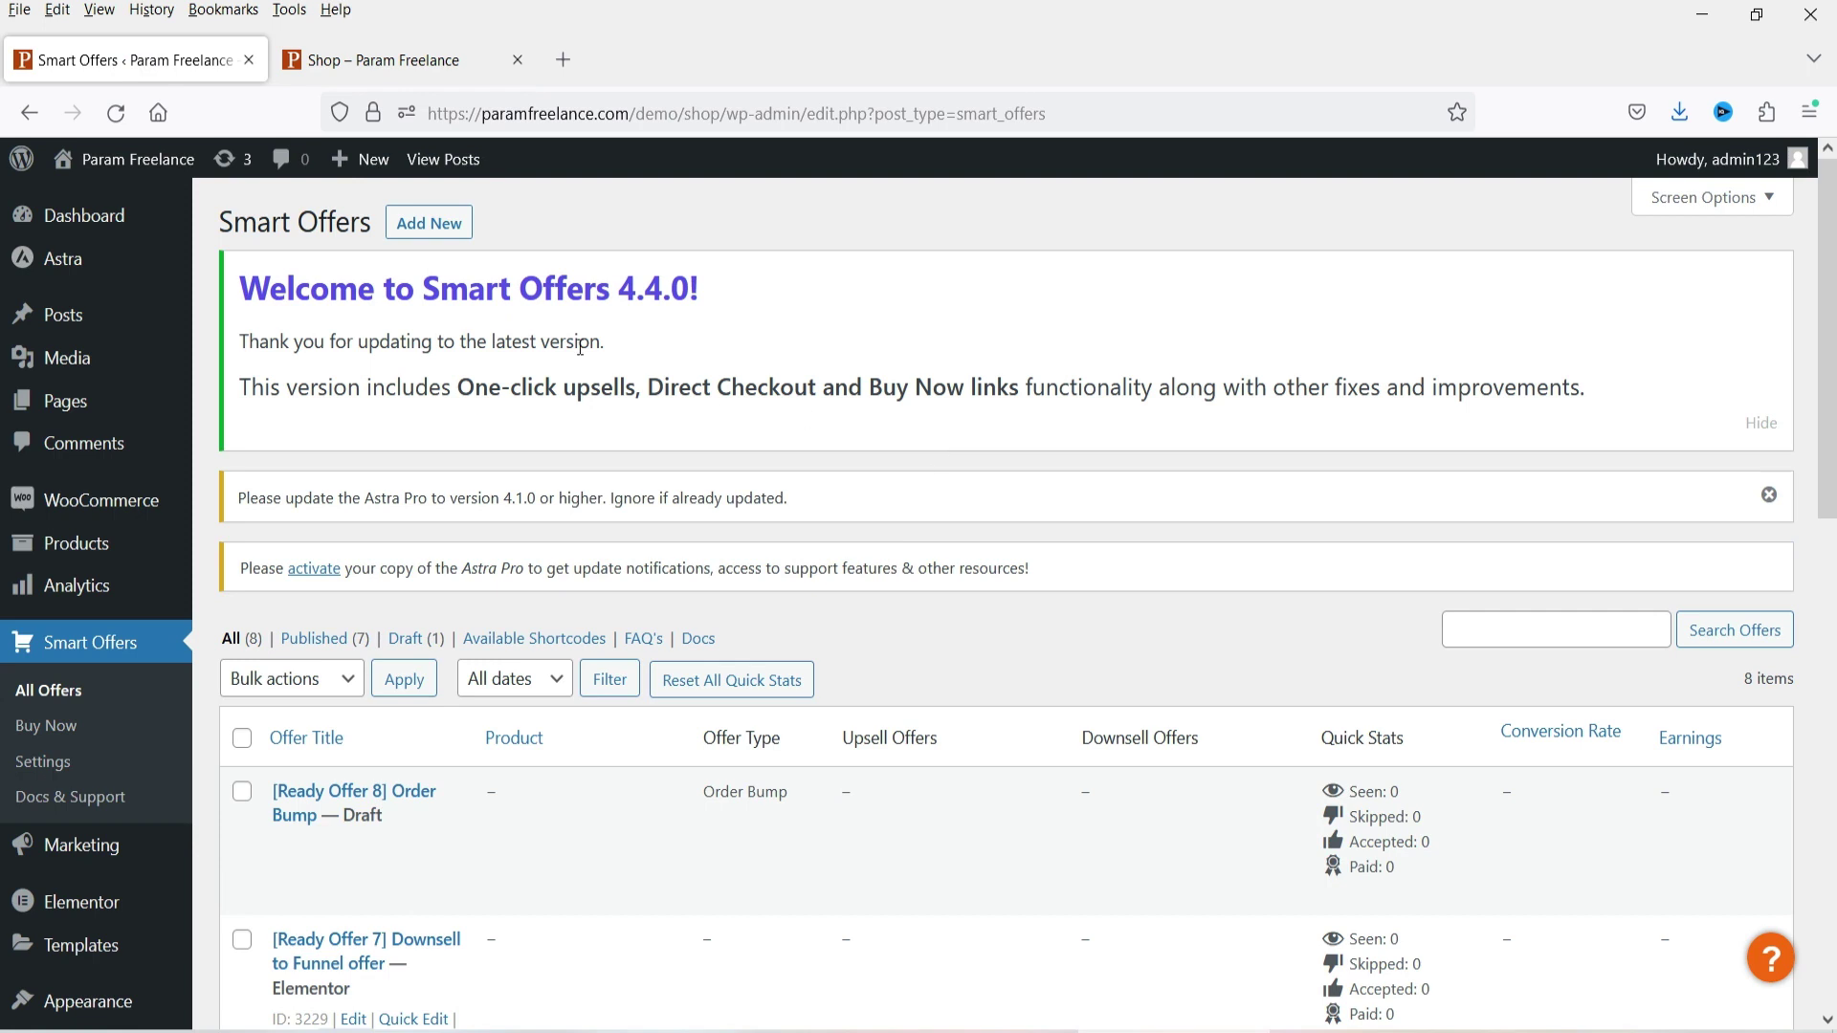
Create a new Smart Offers offer of the Offer type and title it "Sample offer 1".
mouse_move(408, 230)
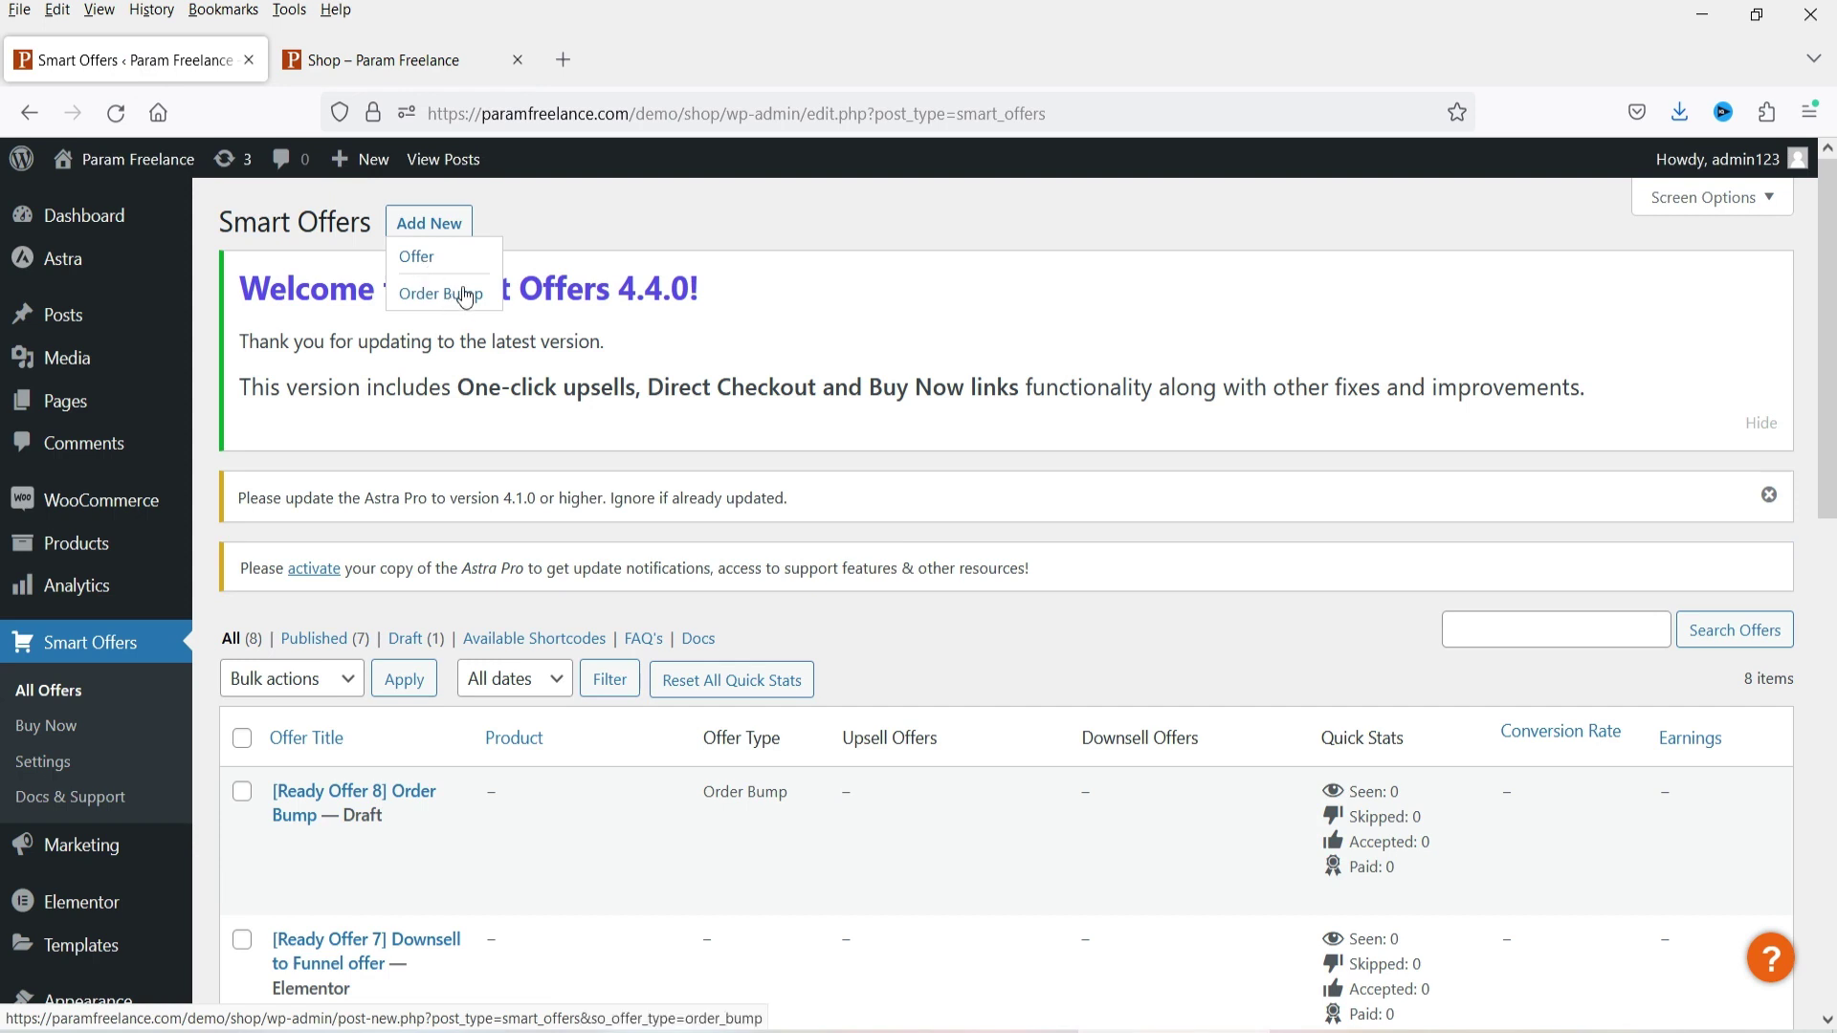
click(415, 260)
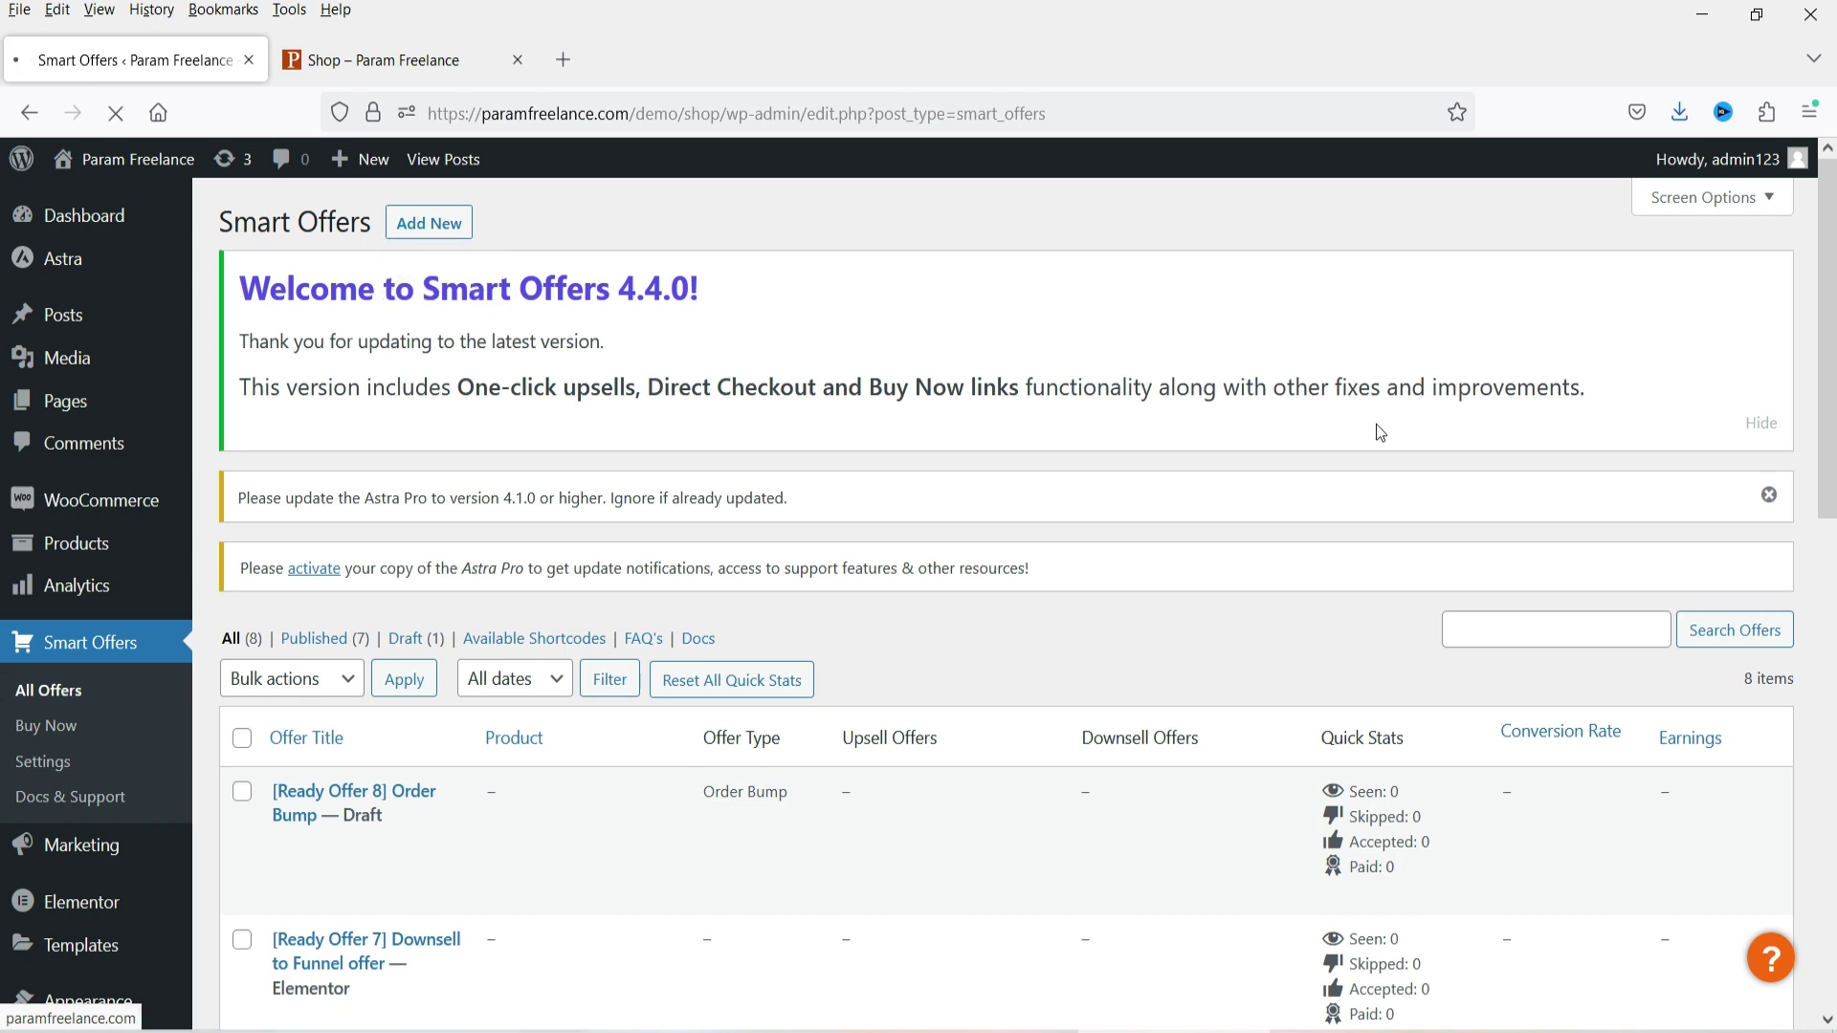
text(Samp)
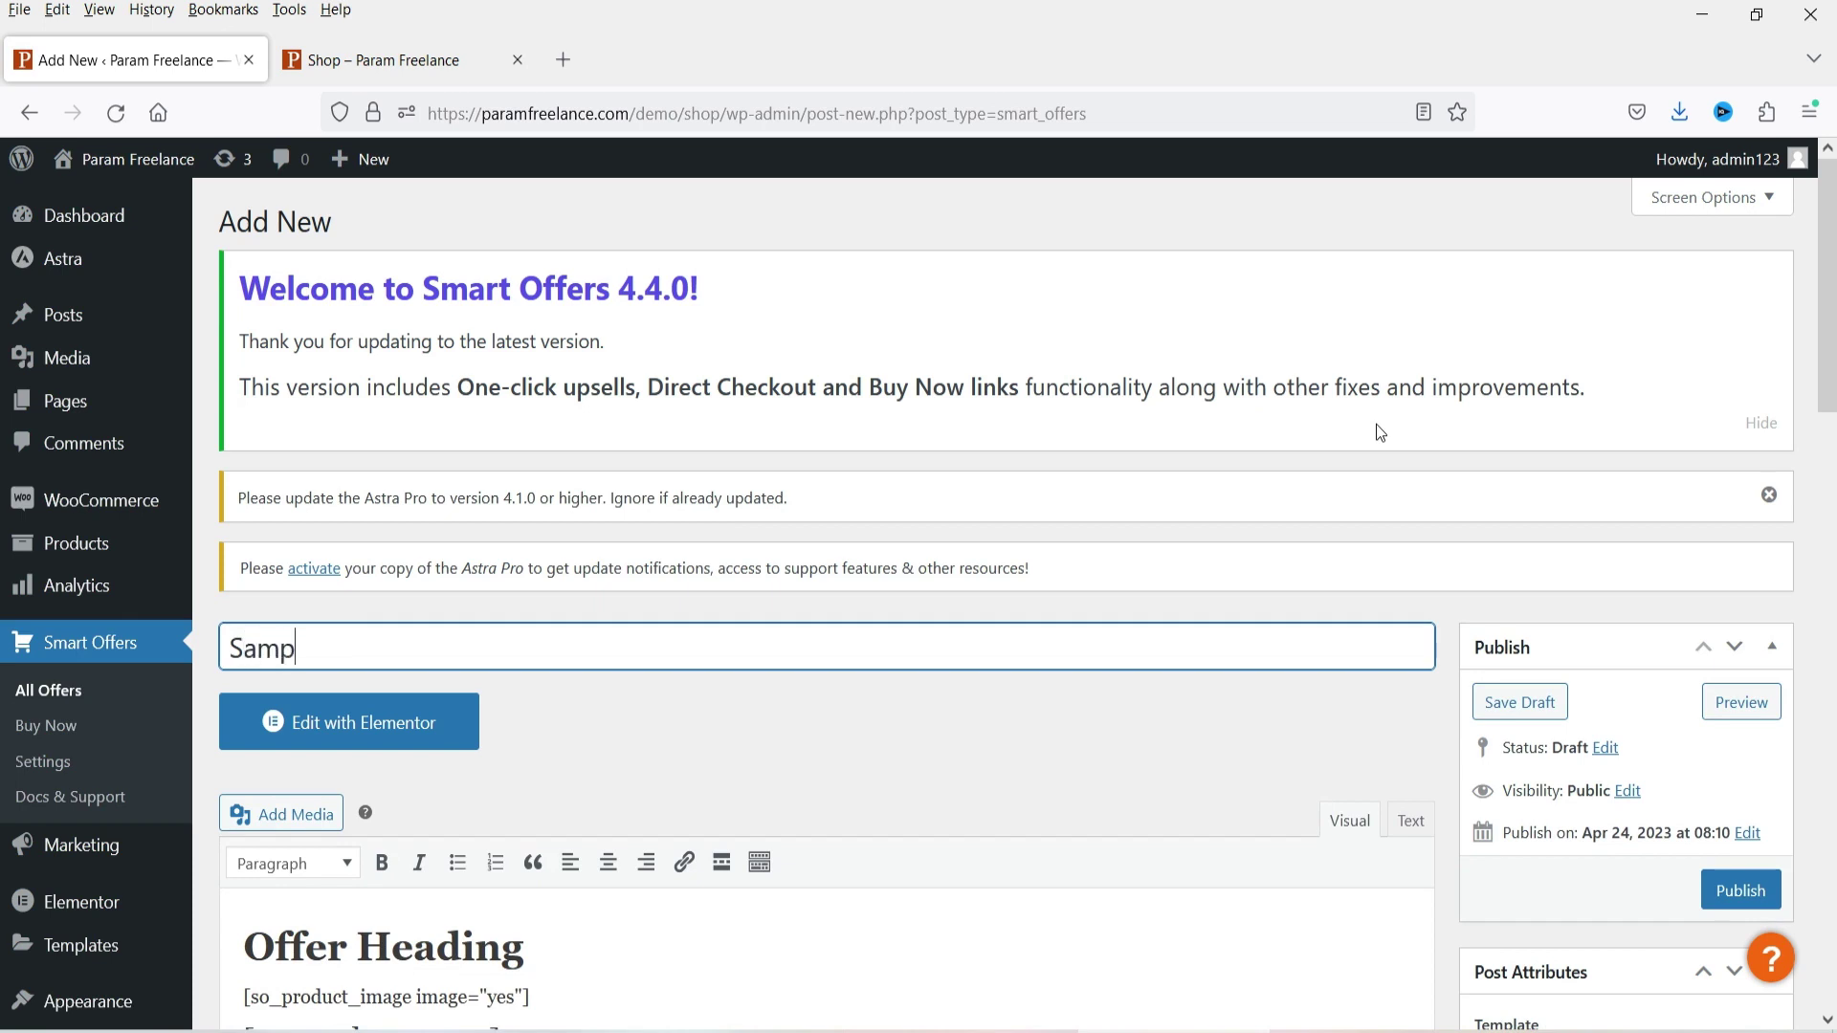
text(le offer 1)
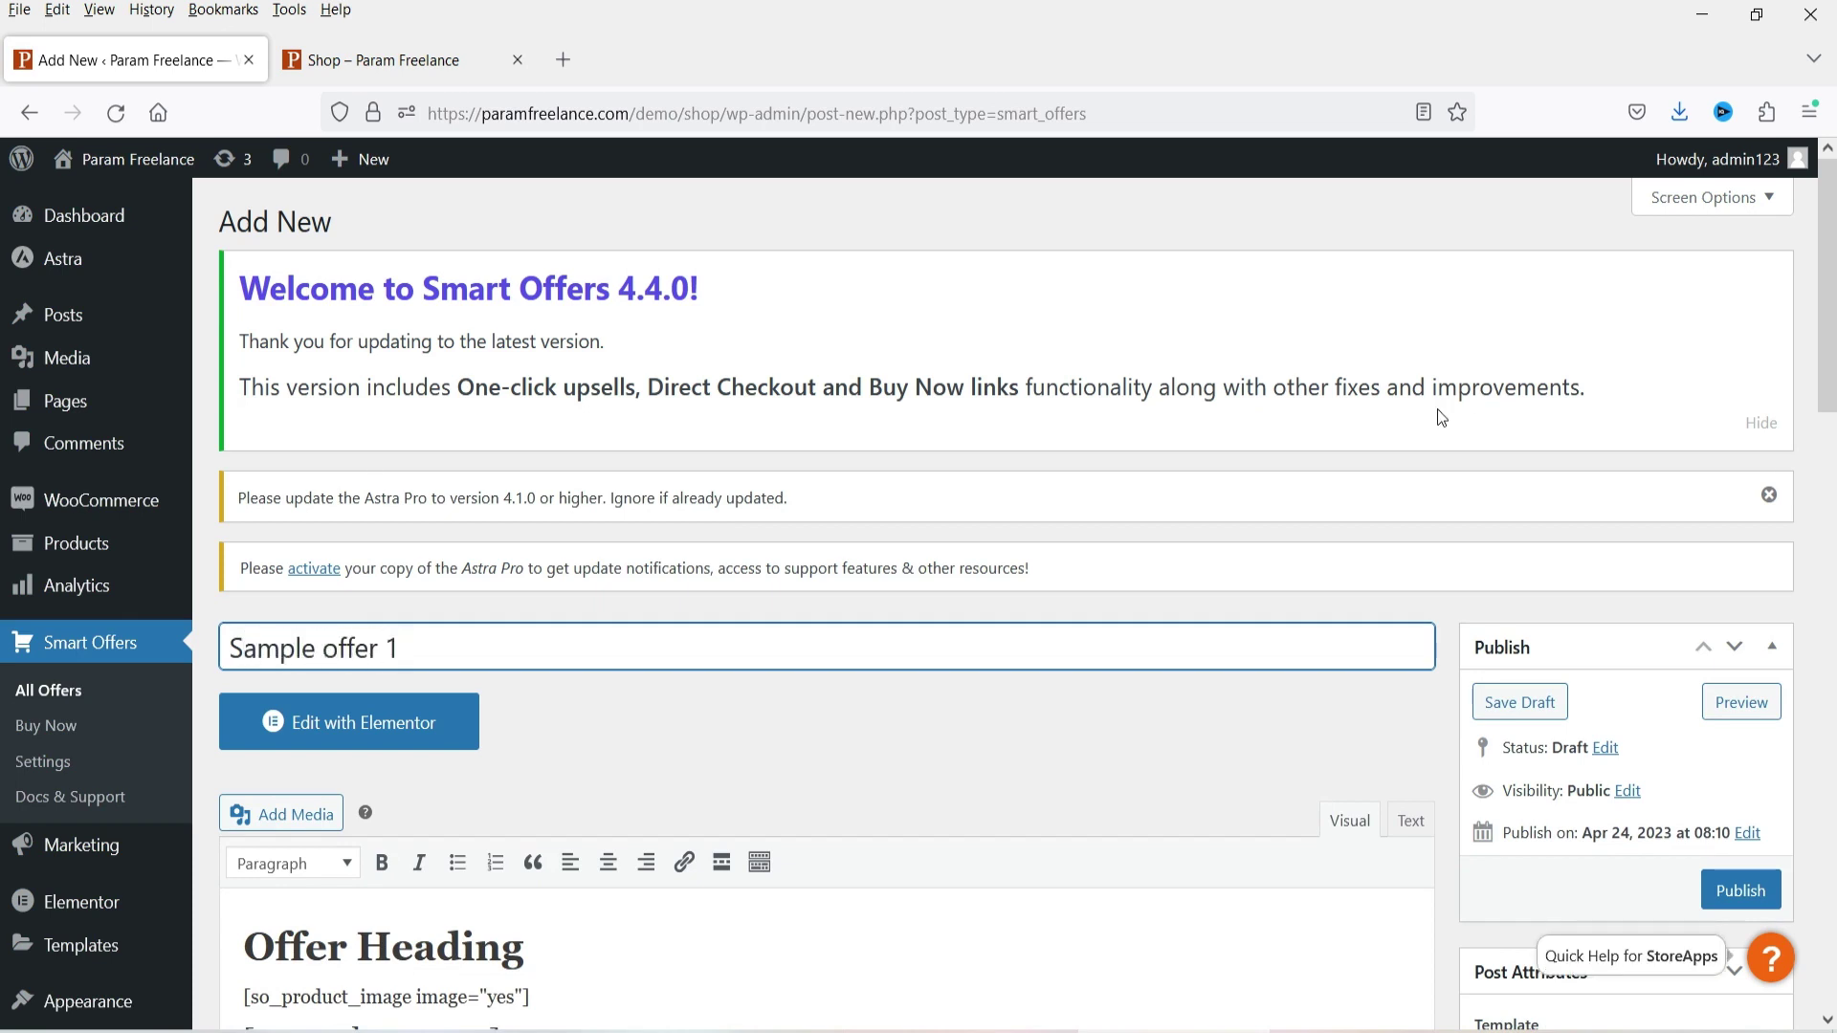
Replace the "Offer Heading" text in the offer content with "Get 25% off".
scroll(1436, 409, down, 3)
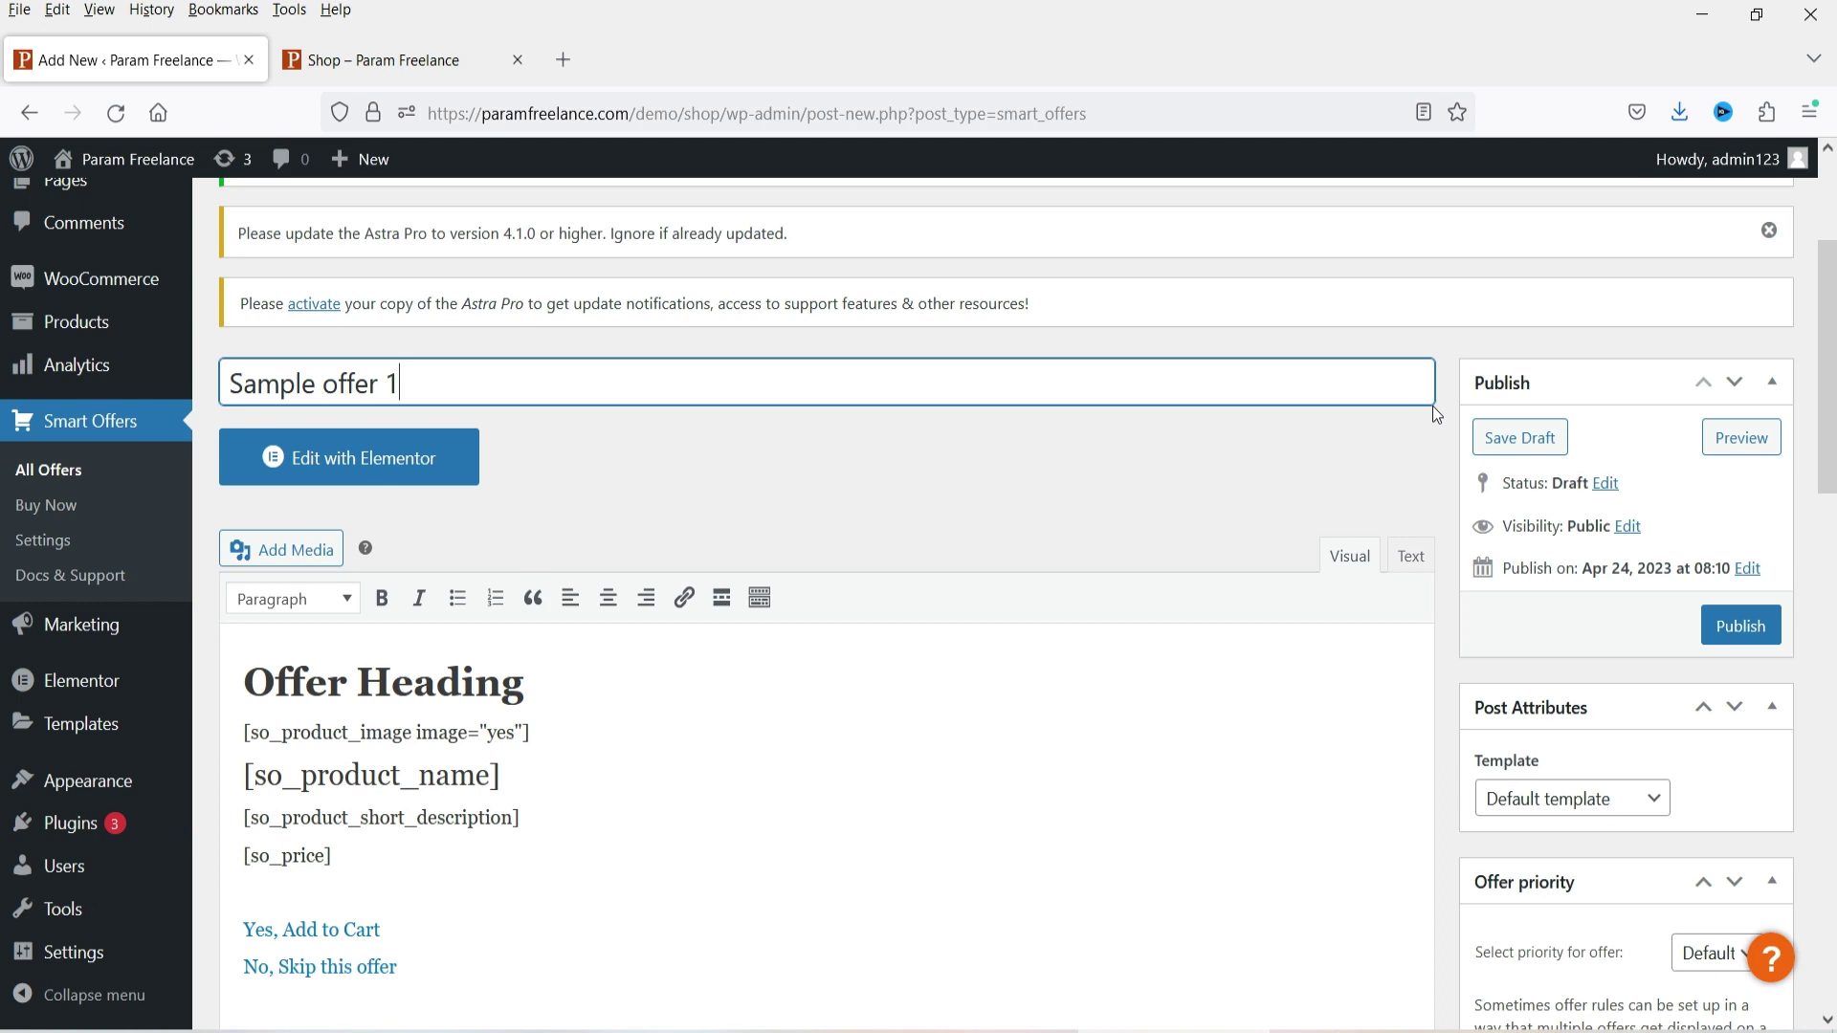
scroll(714, 500, down, 5)
scroll(714, 500, up, 3)
click(236, 551)
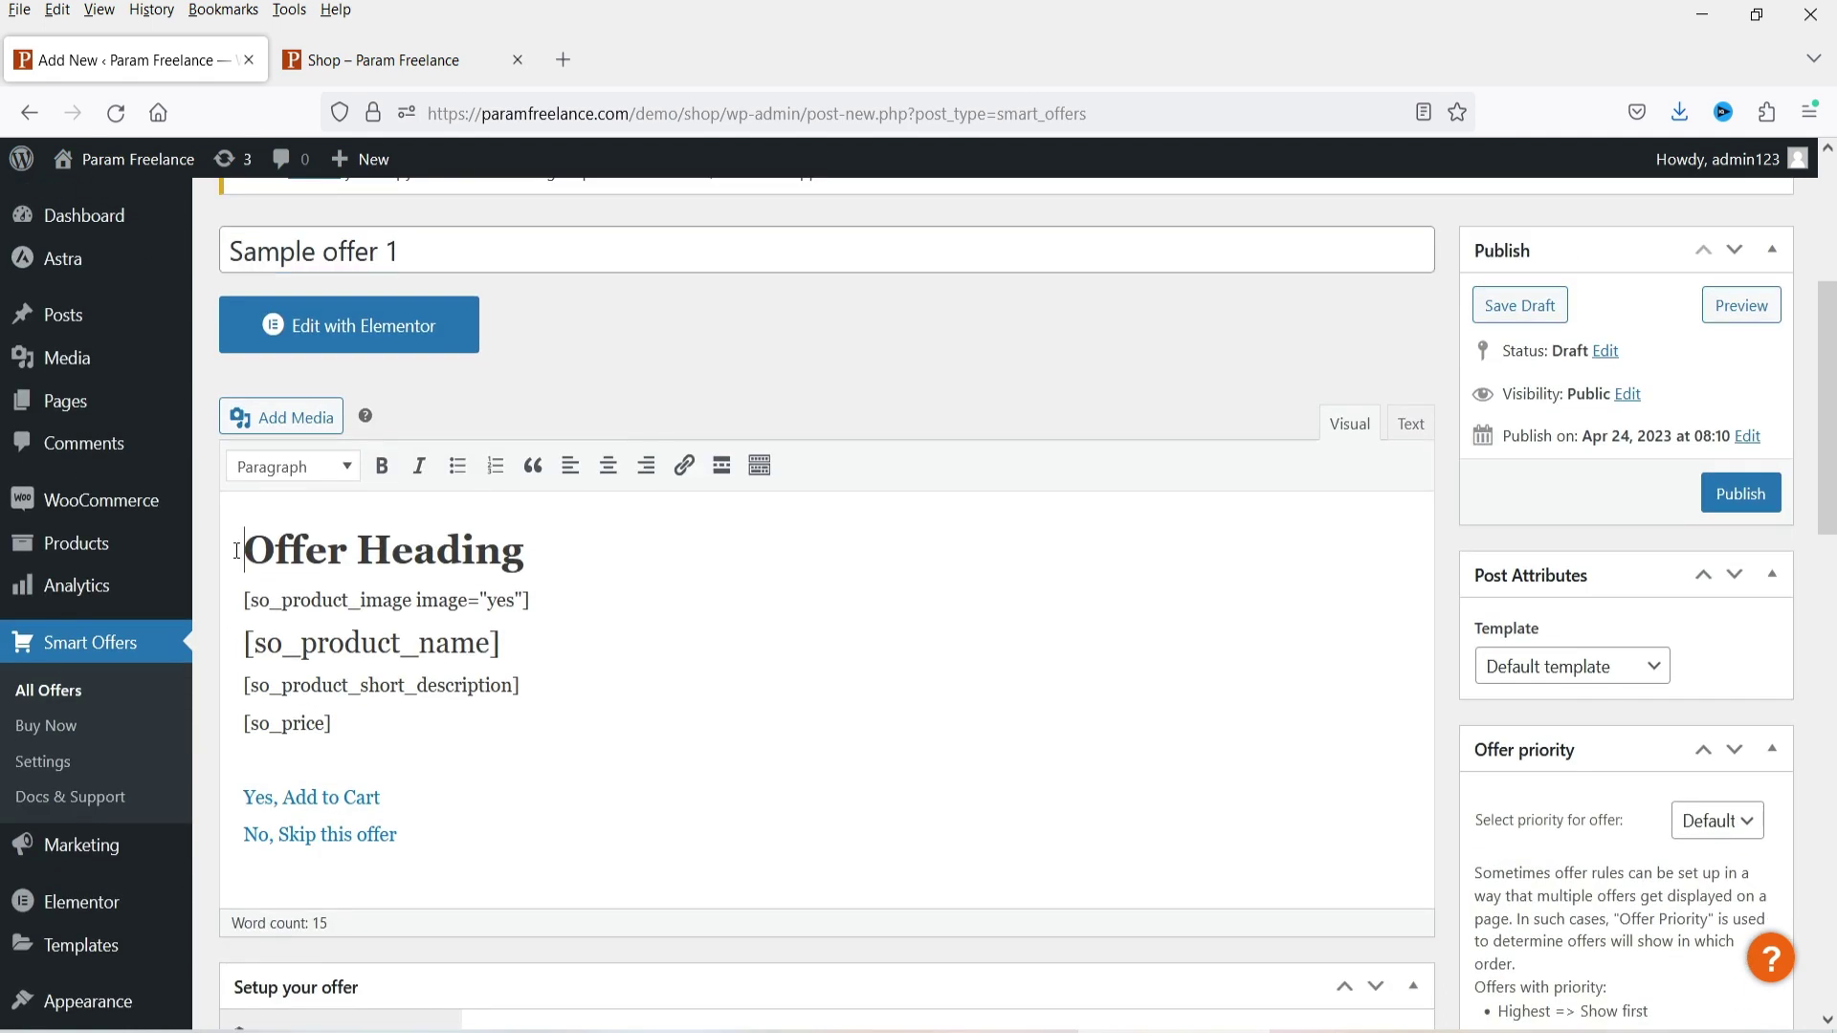
click(237, 551)
drag(526, 551, 245, 552)
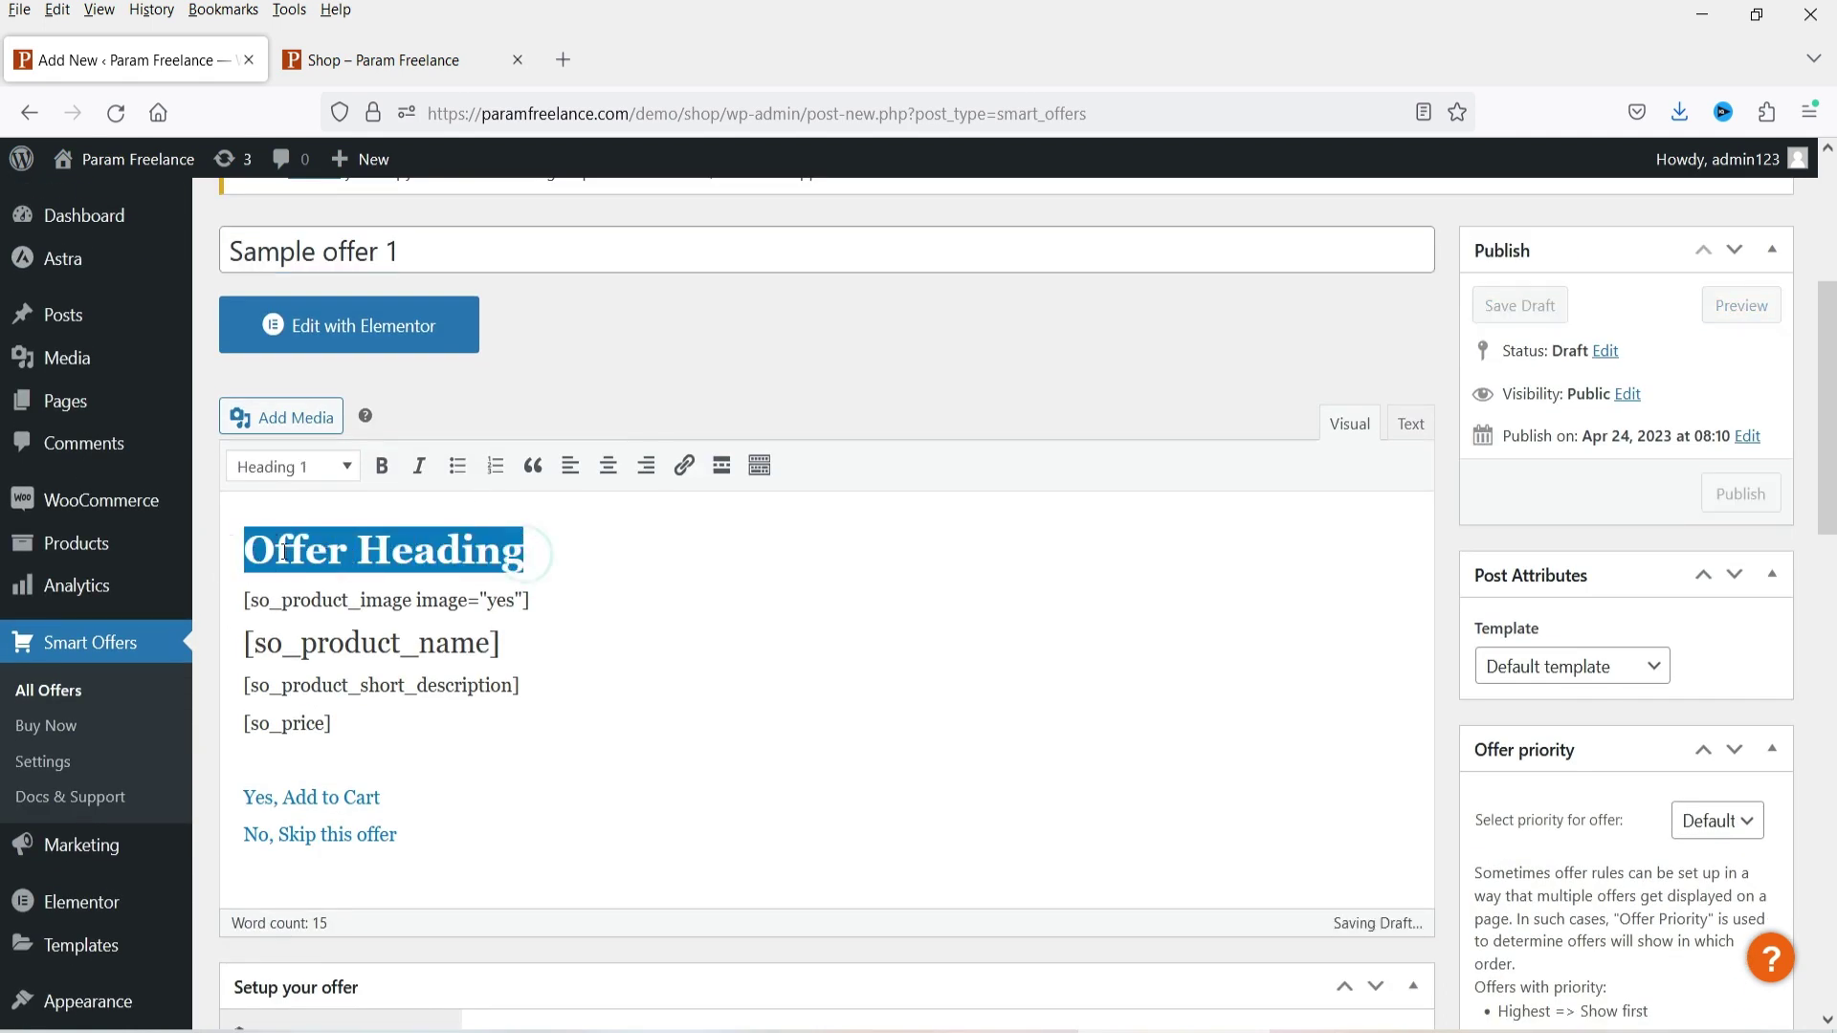
click(775, 594)
click(246, 542)
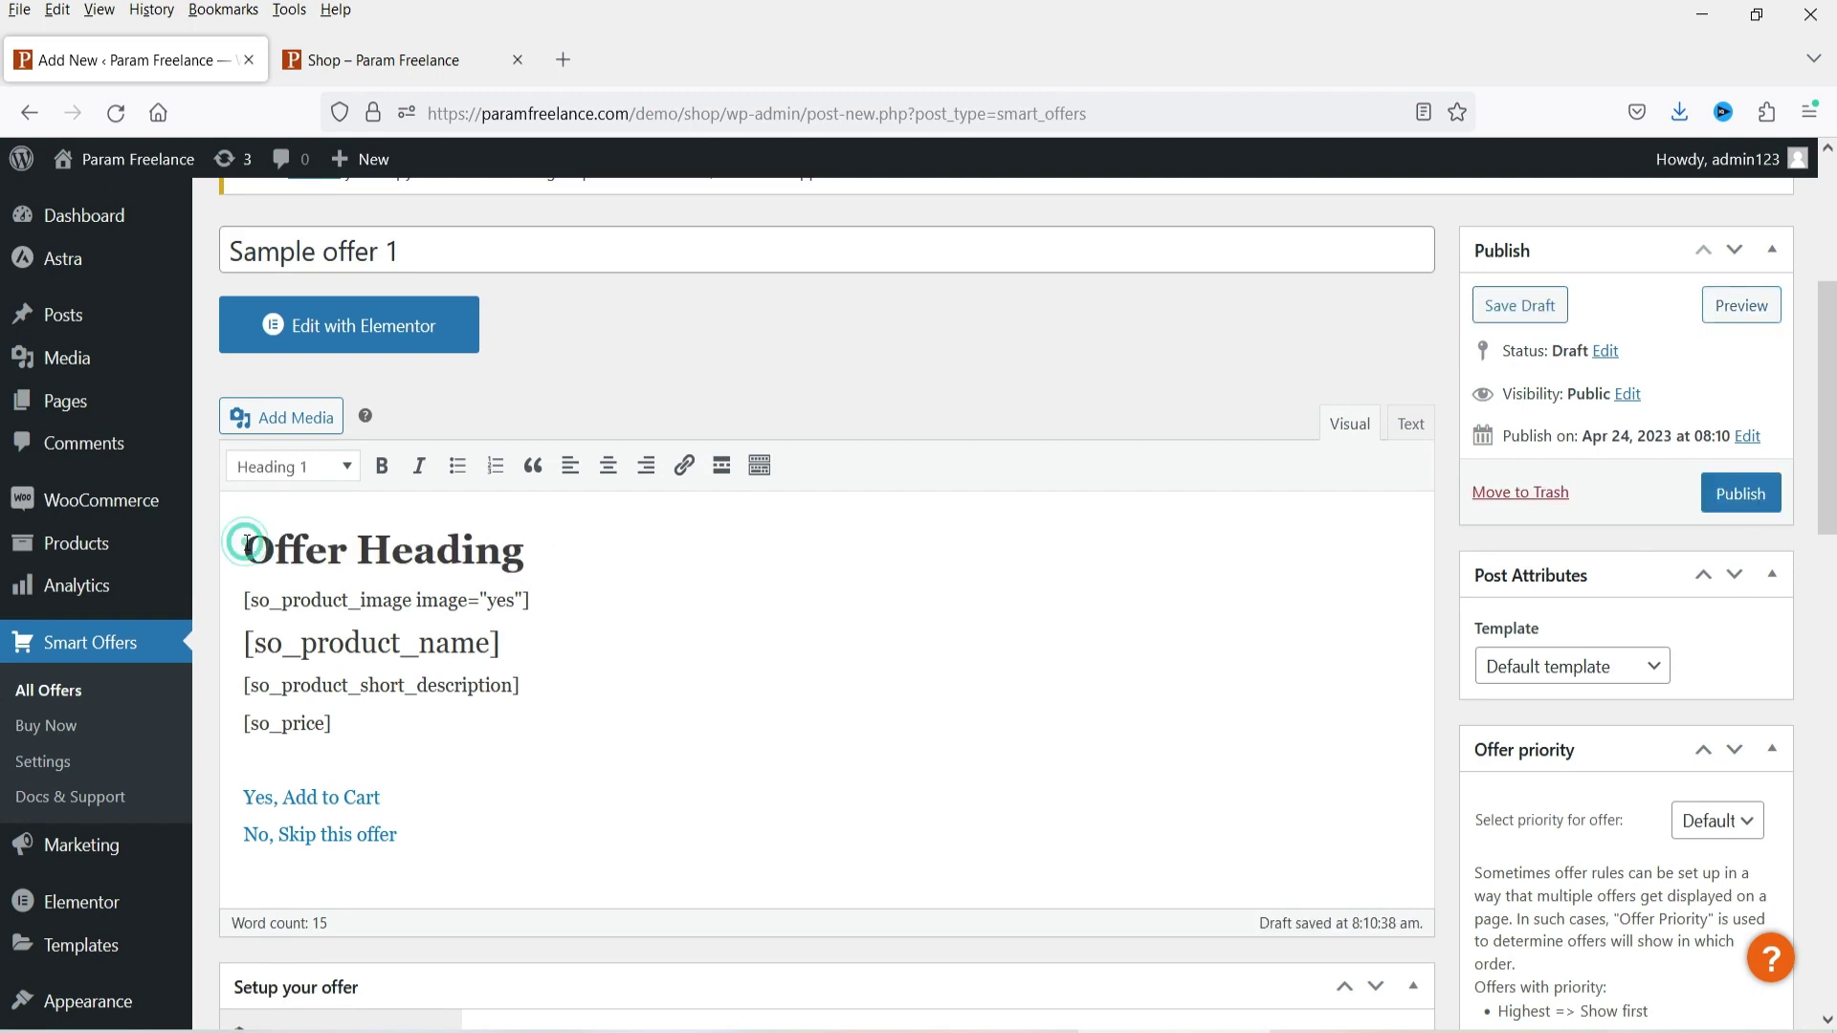
drag(523, 555, 237, 551)
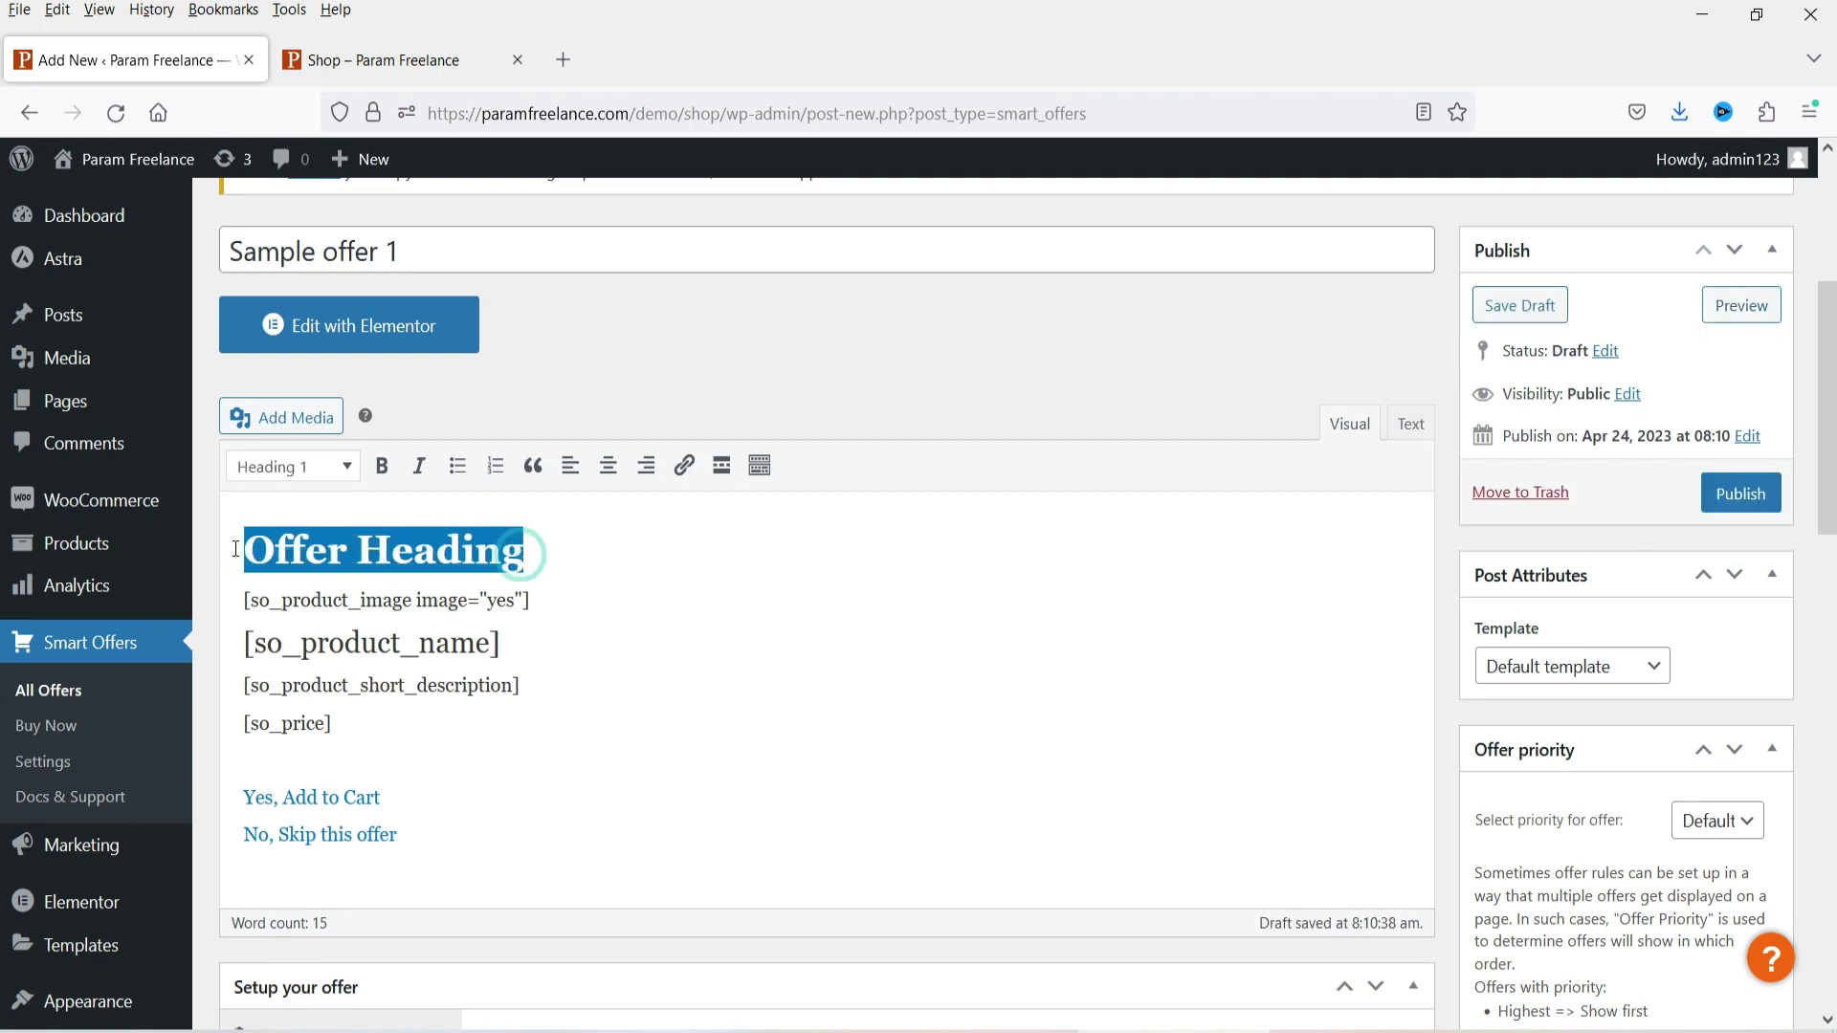
text(Get)
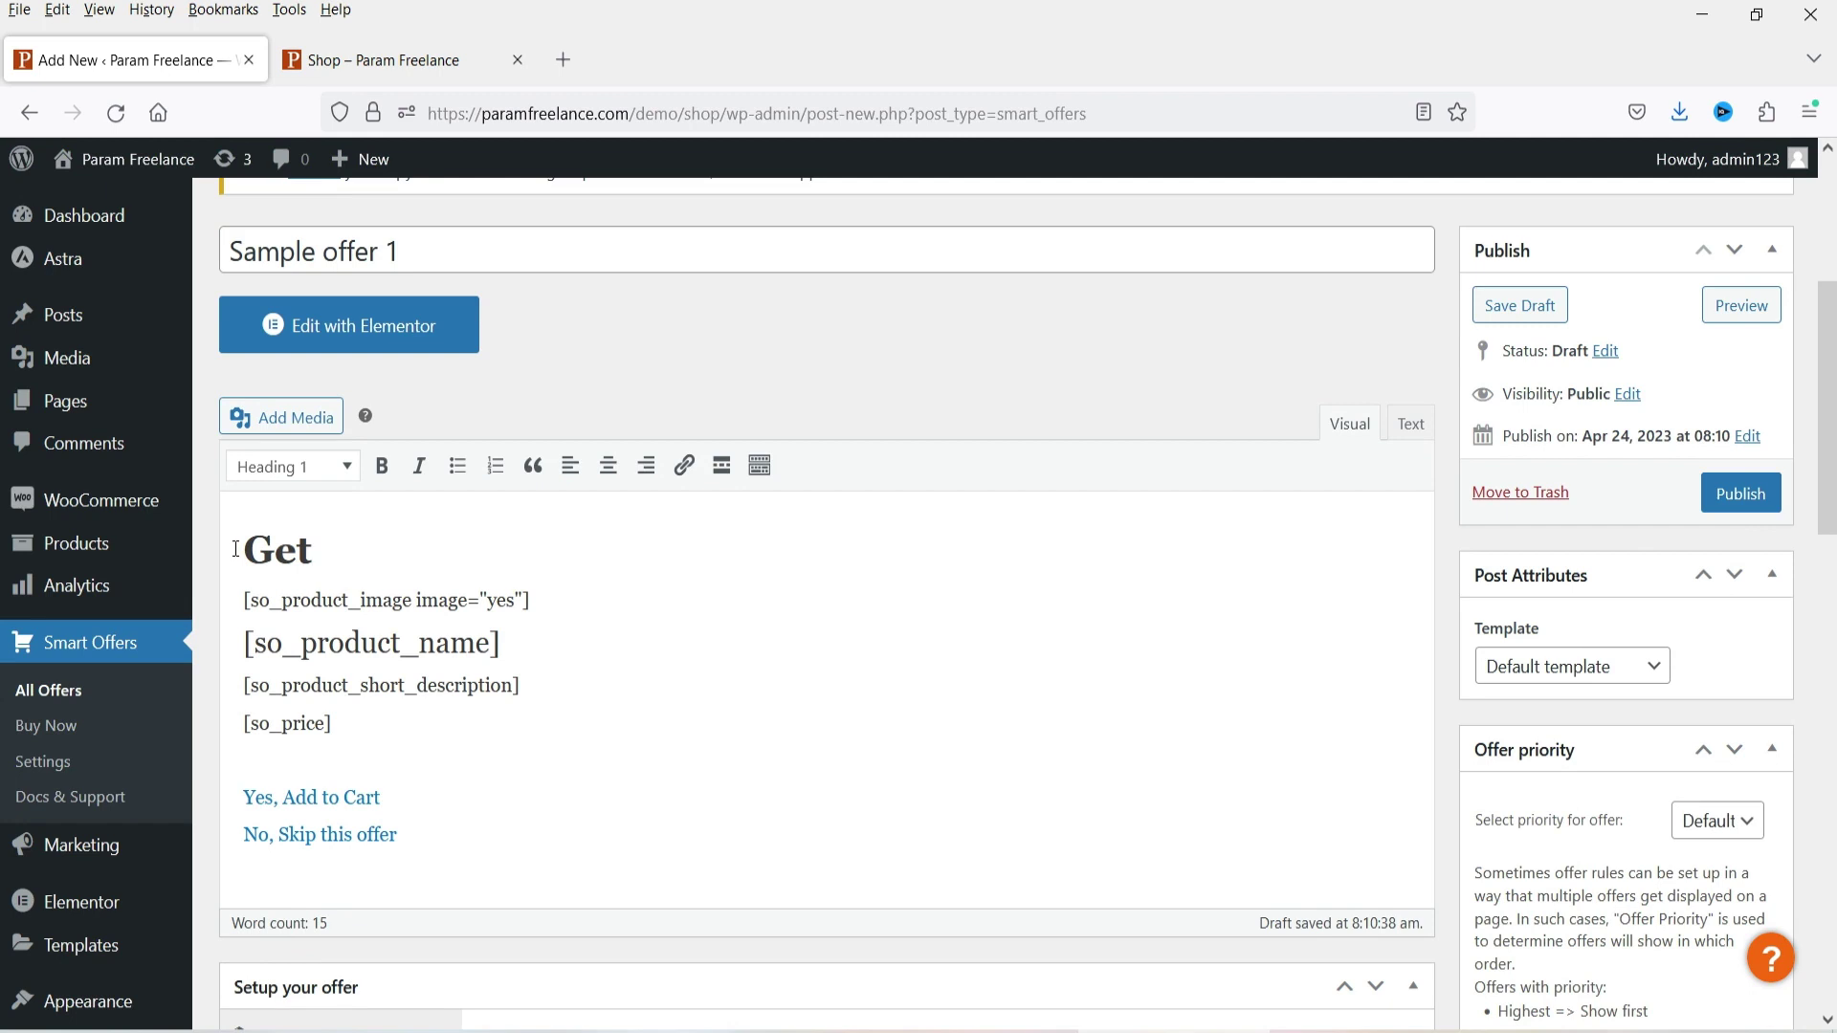
text( 25% off)
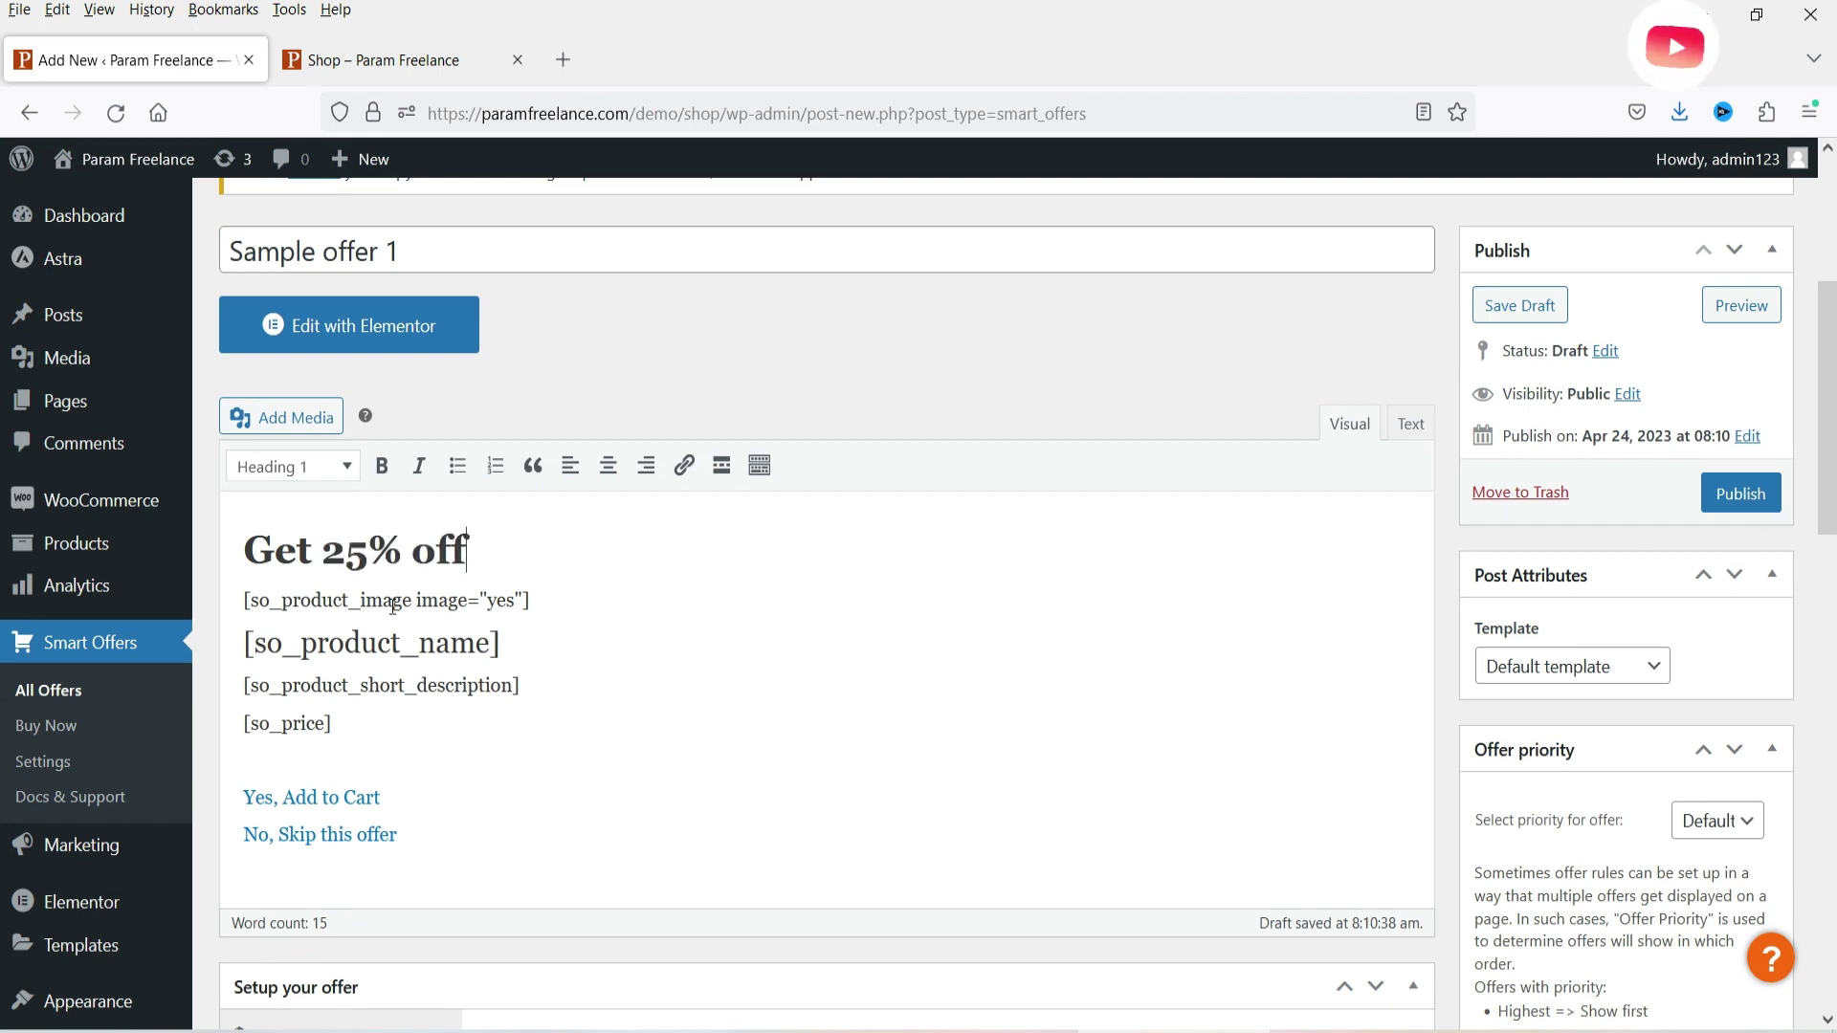
click(482, 555)
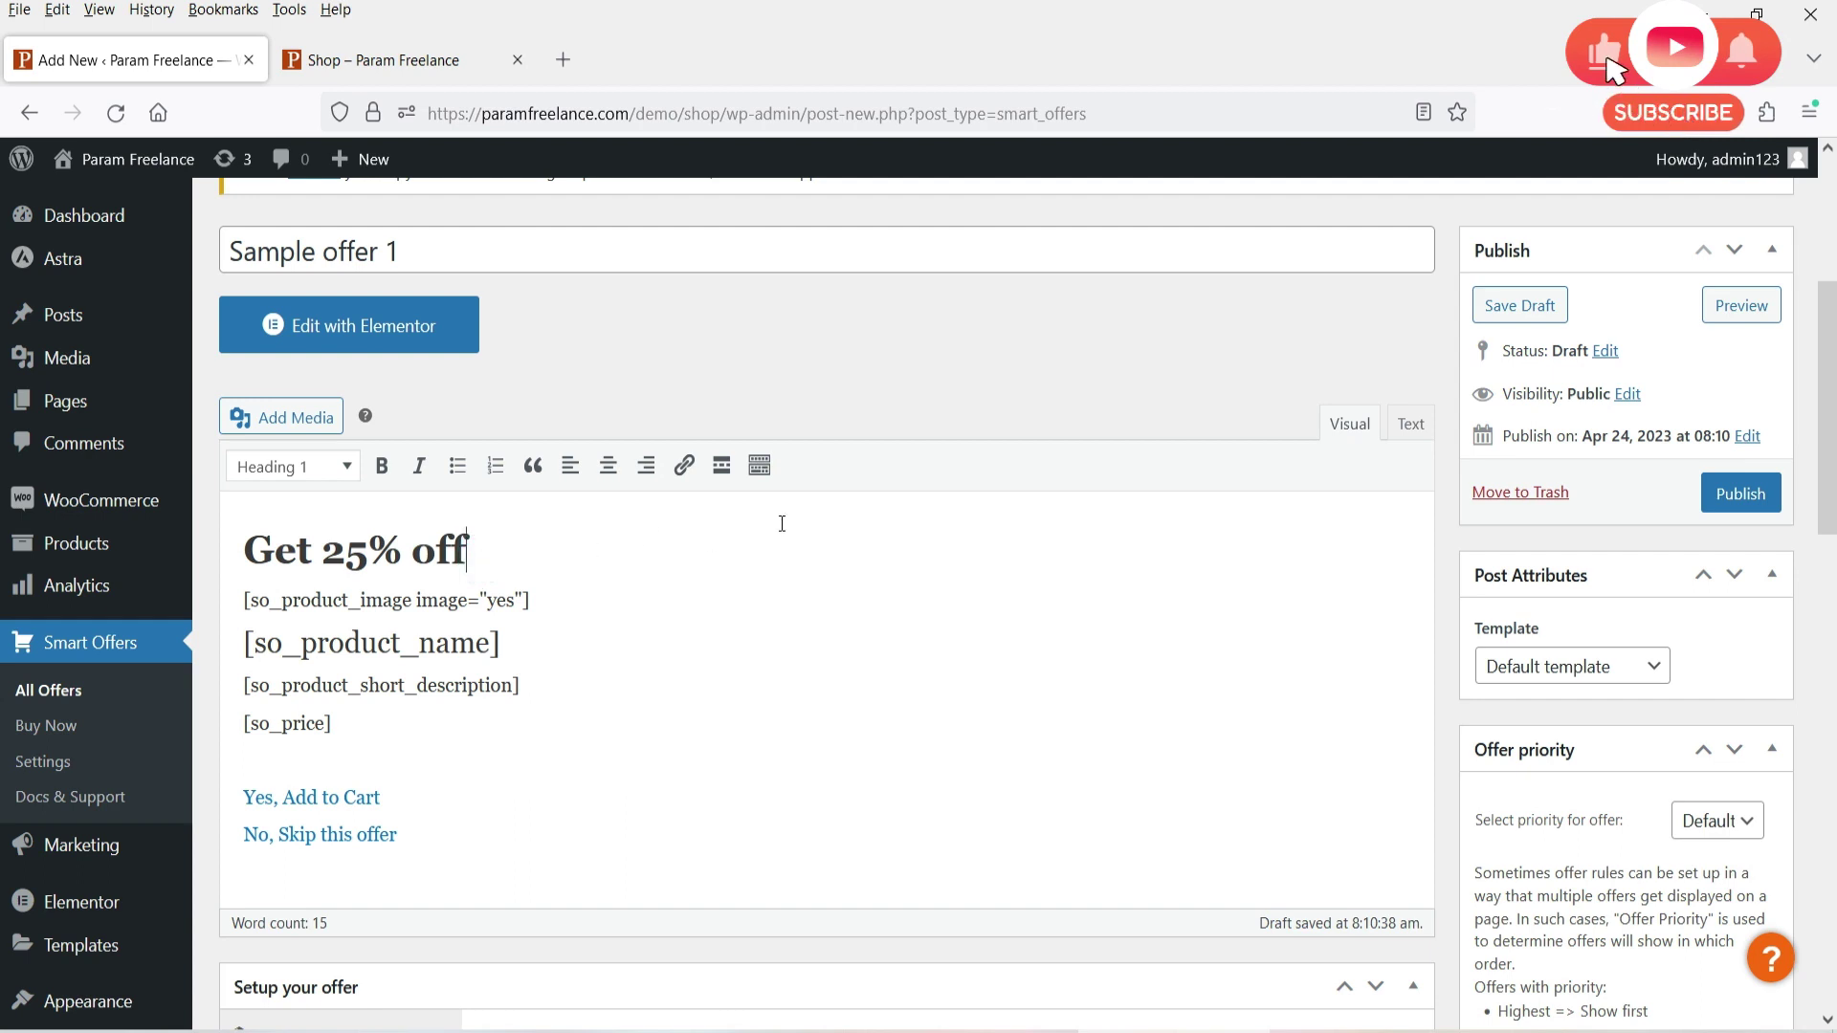
Find the Eye Shadow product on the shop page and set Eye Shadow (#2639) as the offered product.
scroll(784, 526, down, 5)
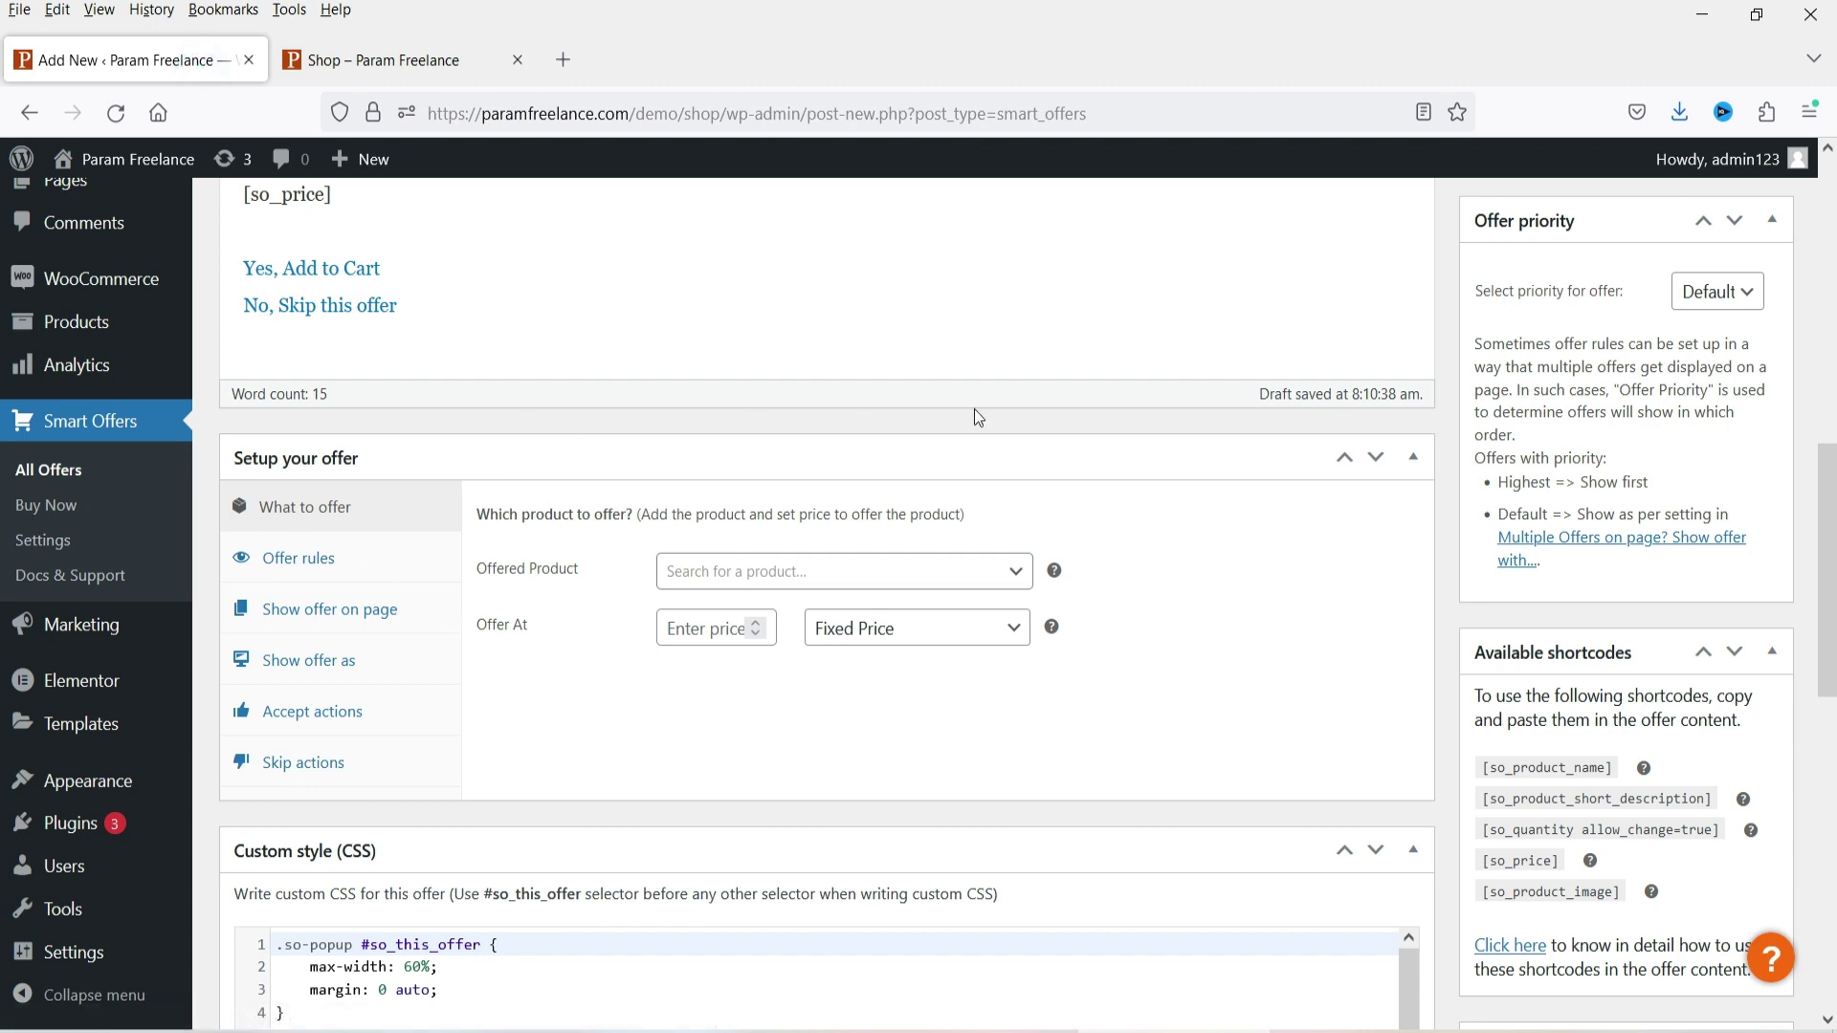
key(ctrl+Tab)
scroll(1052, 467, down, 10)
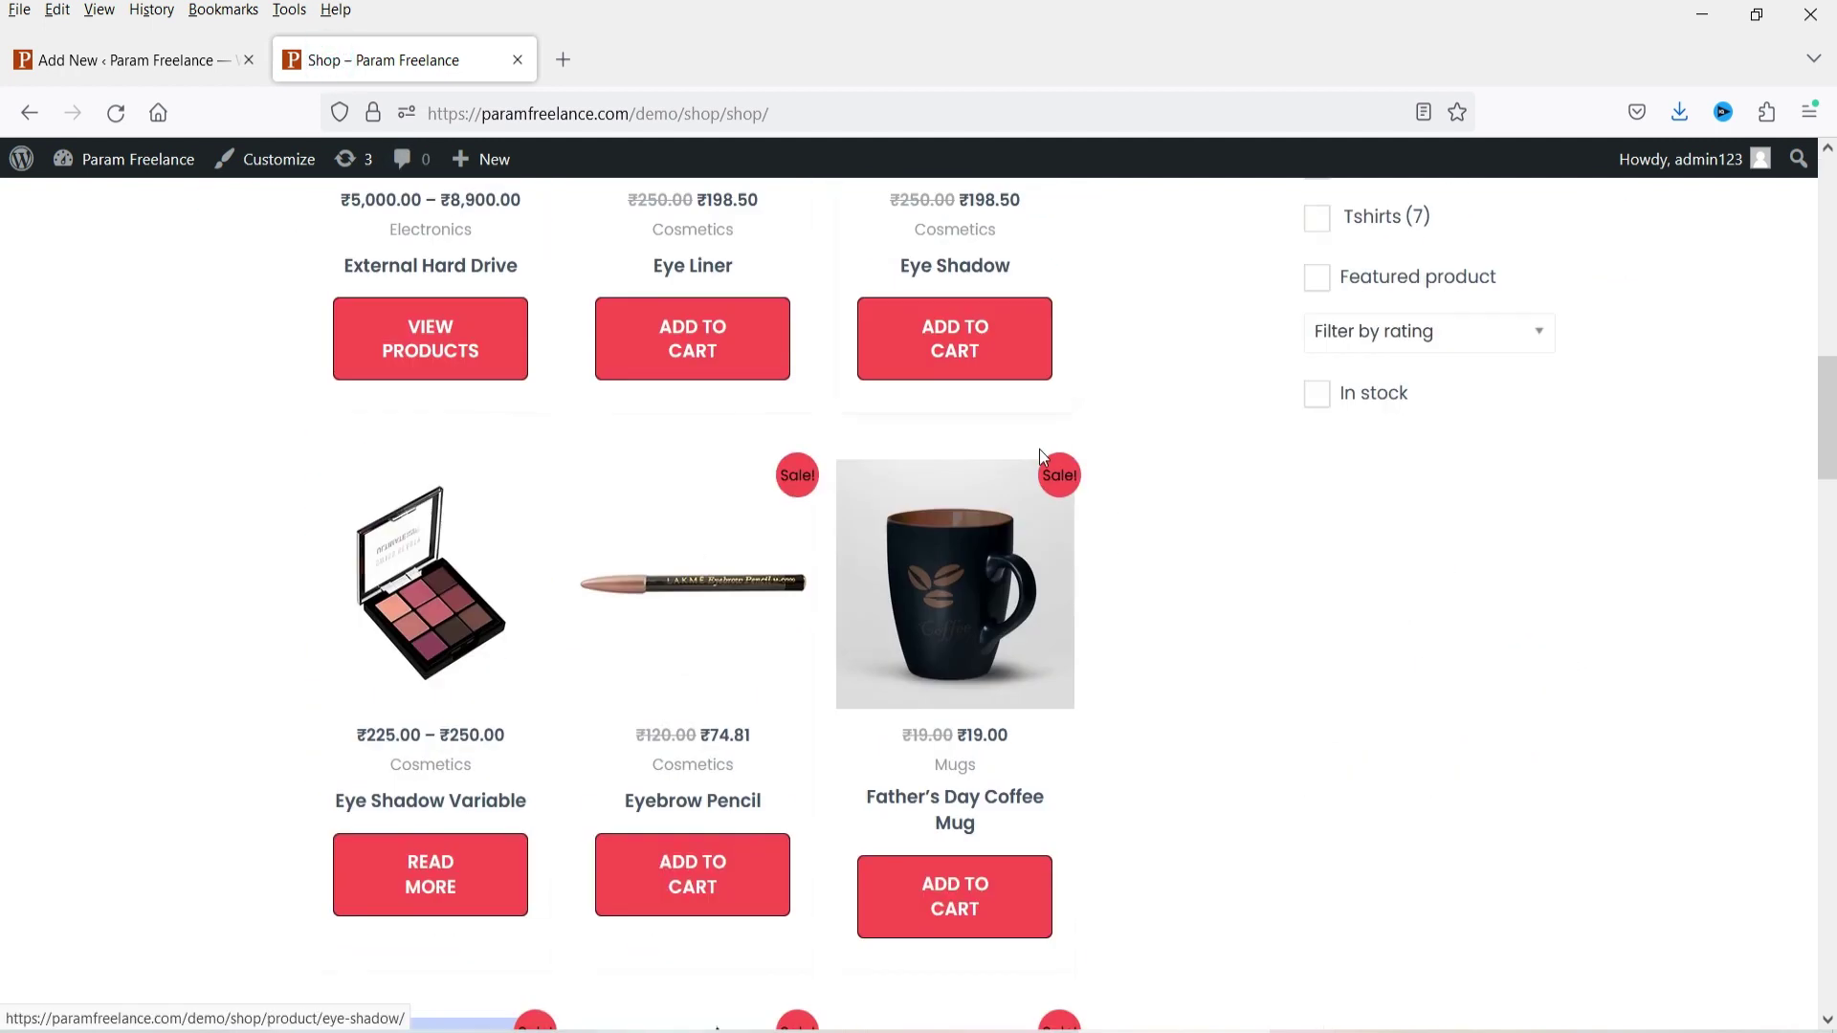
scroll(1250, 553, up, 3)
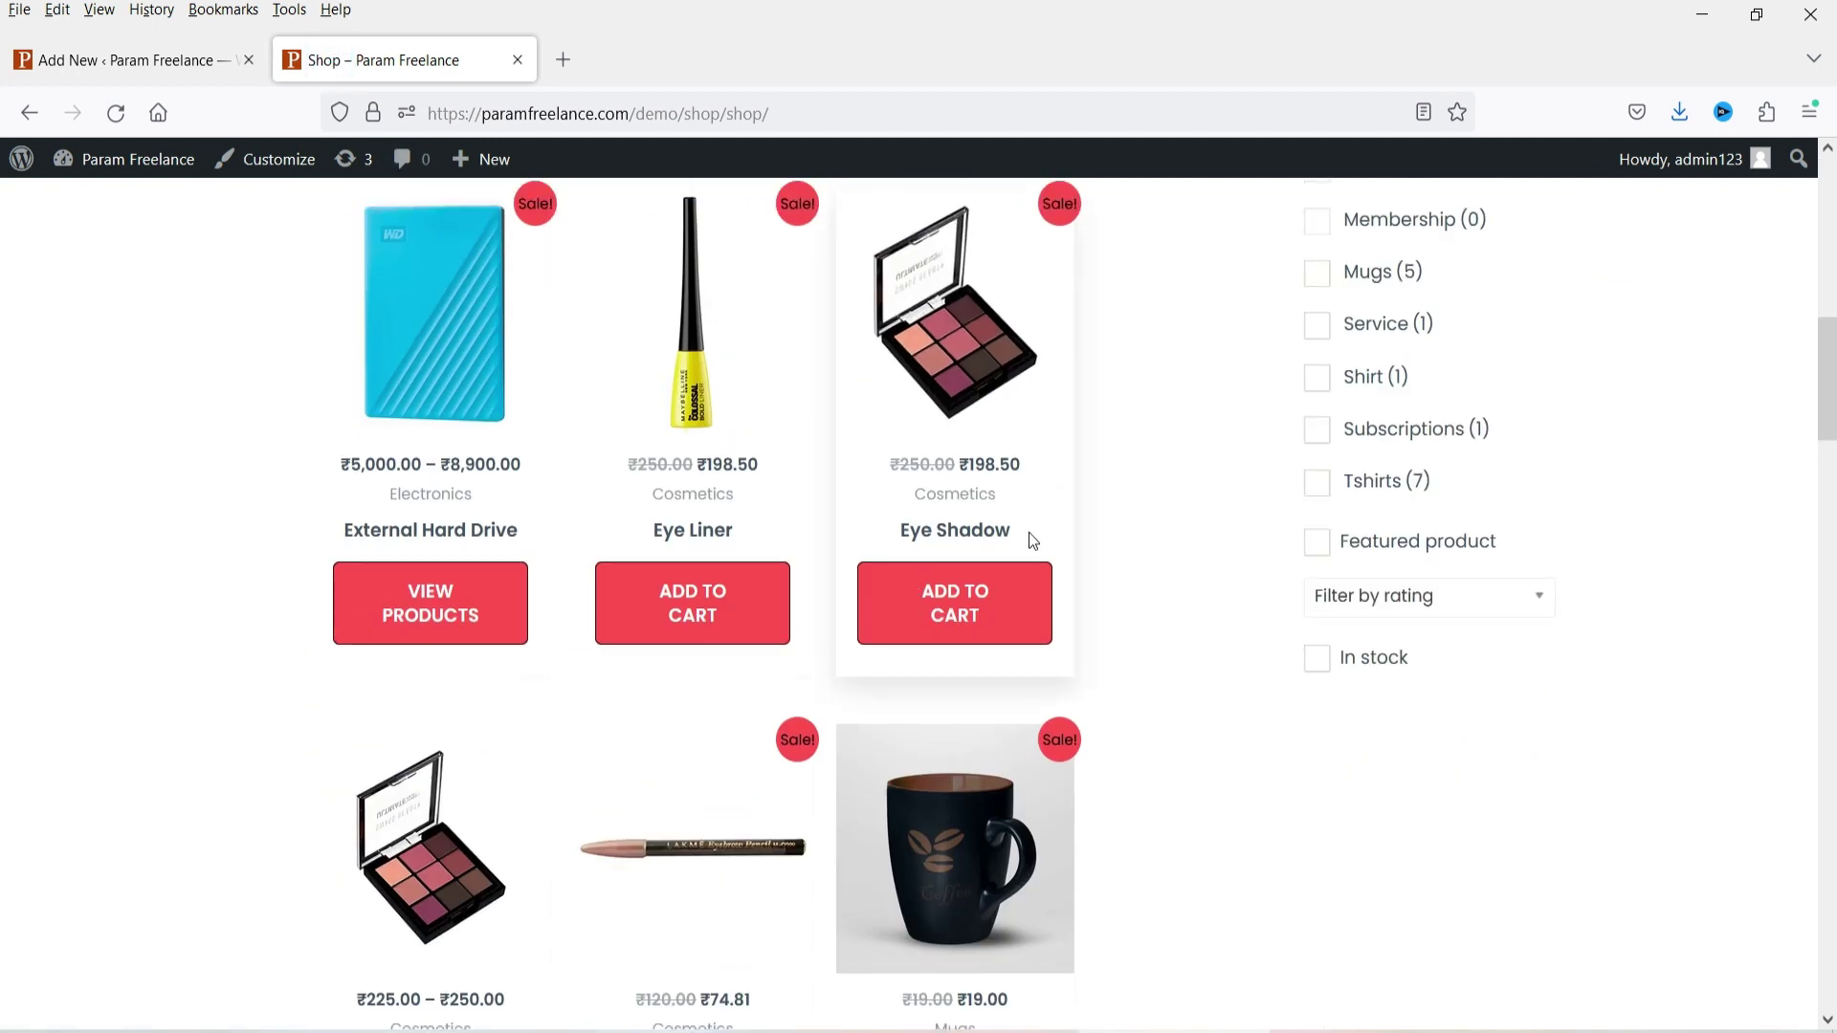
drag(1014, 528, 897, 530)
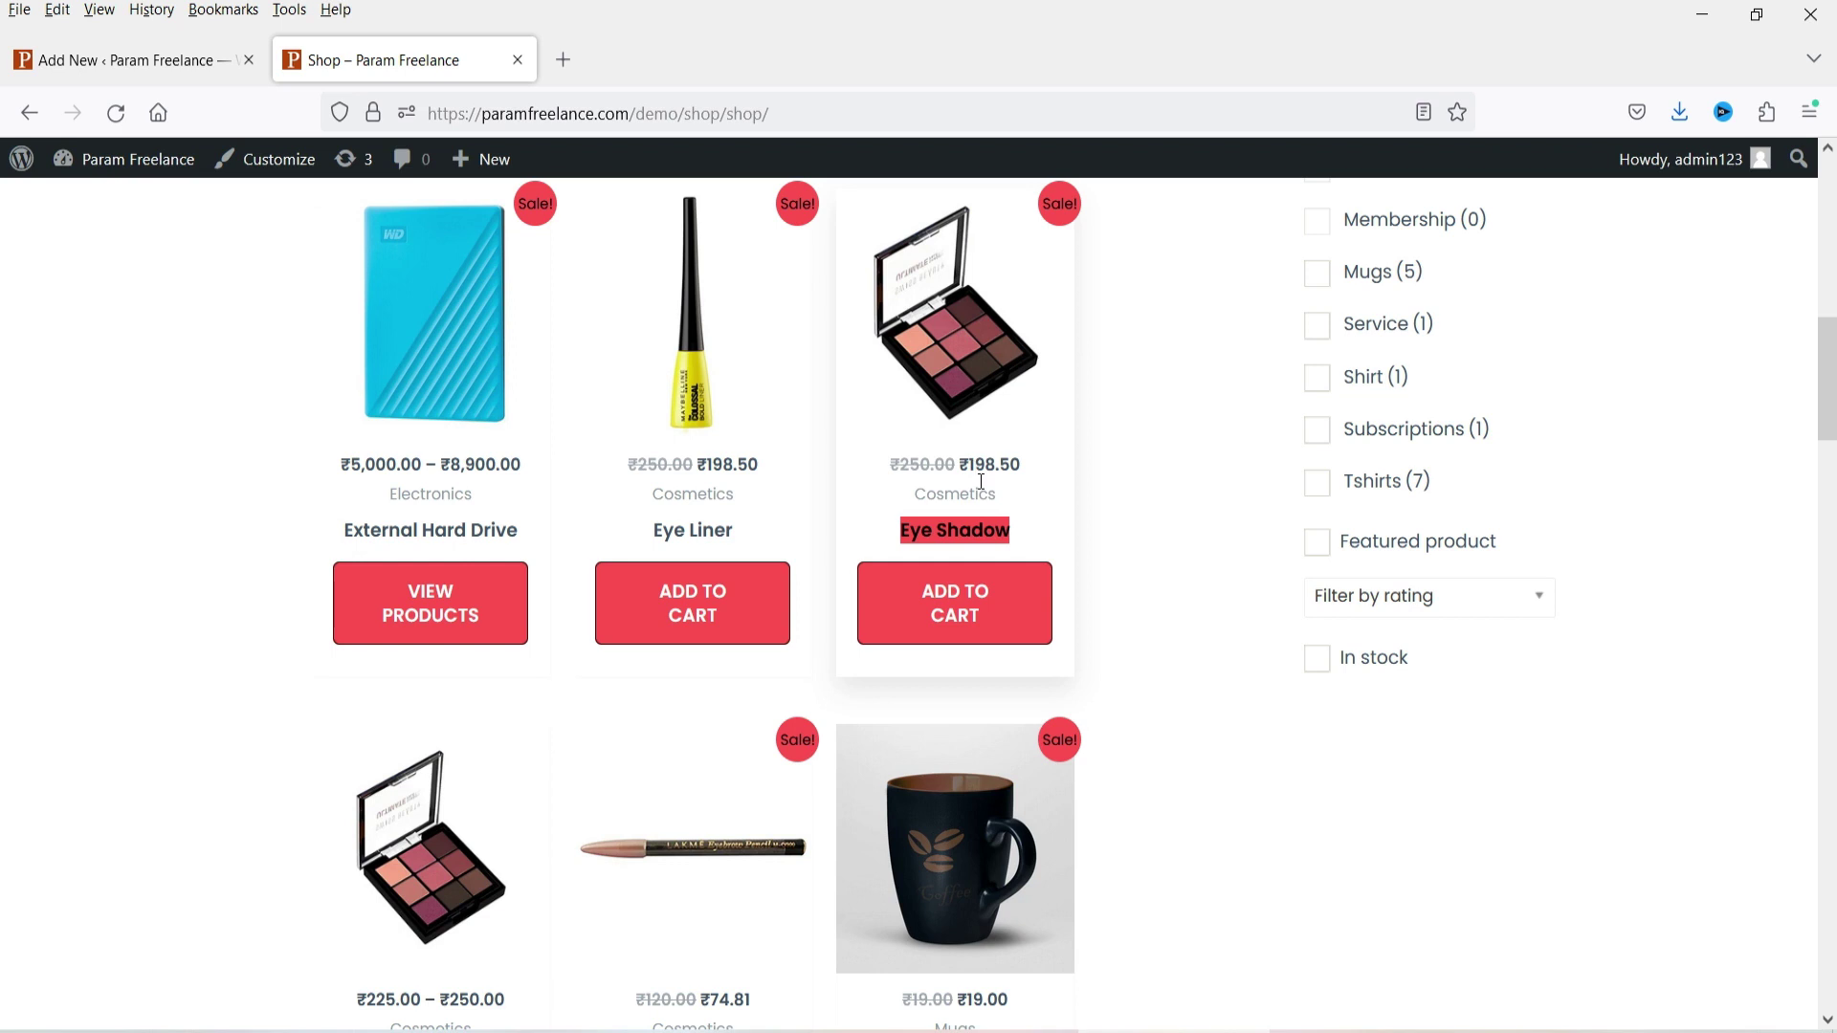
click(72, 63)
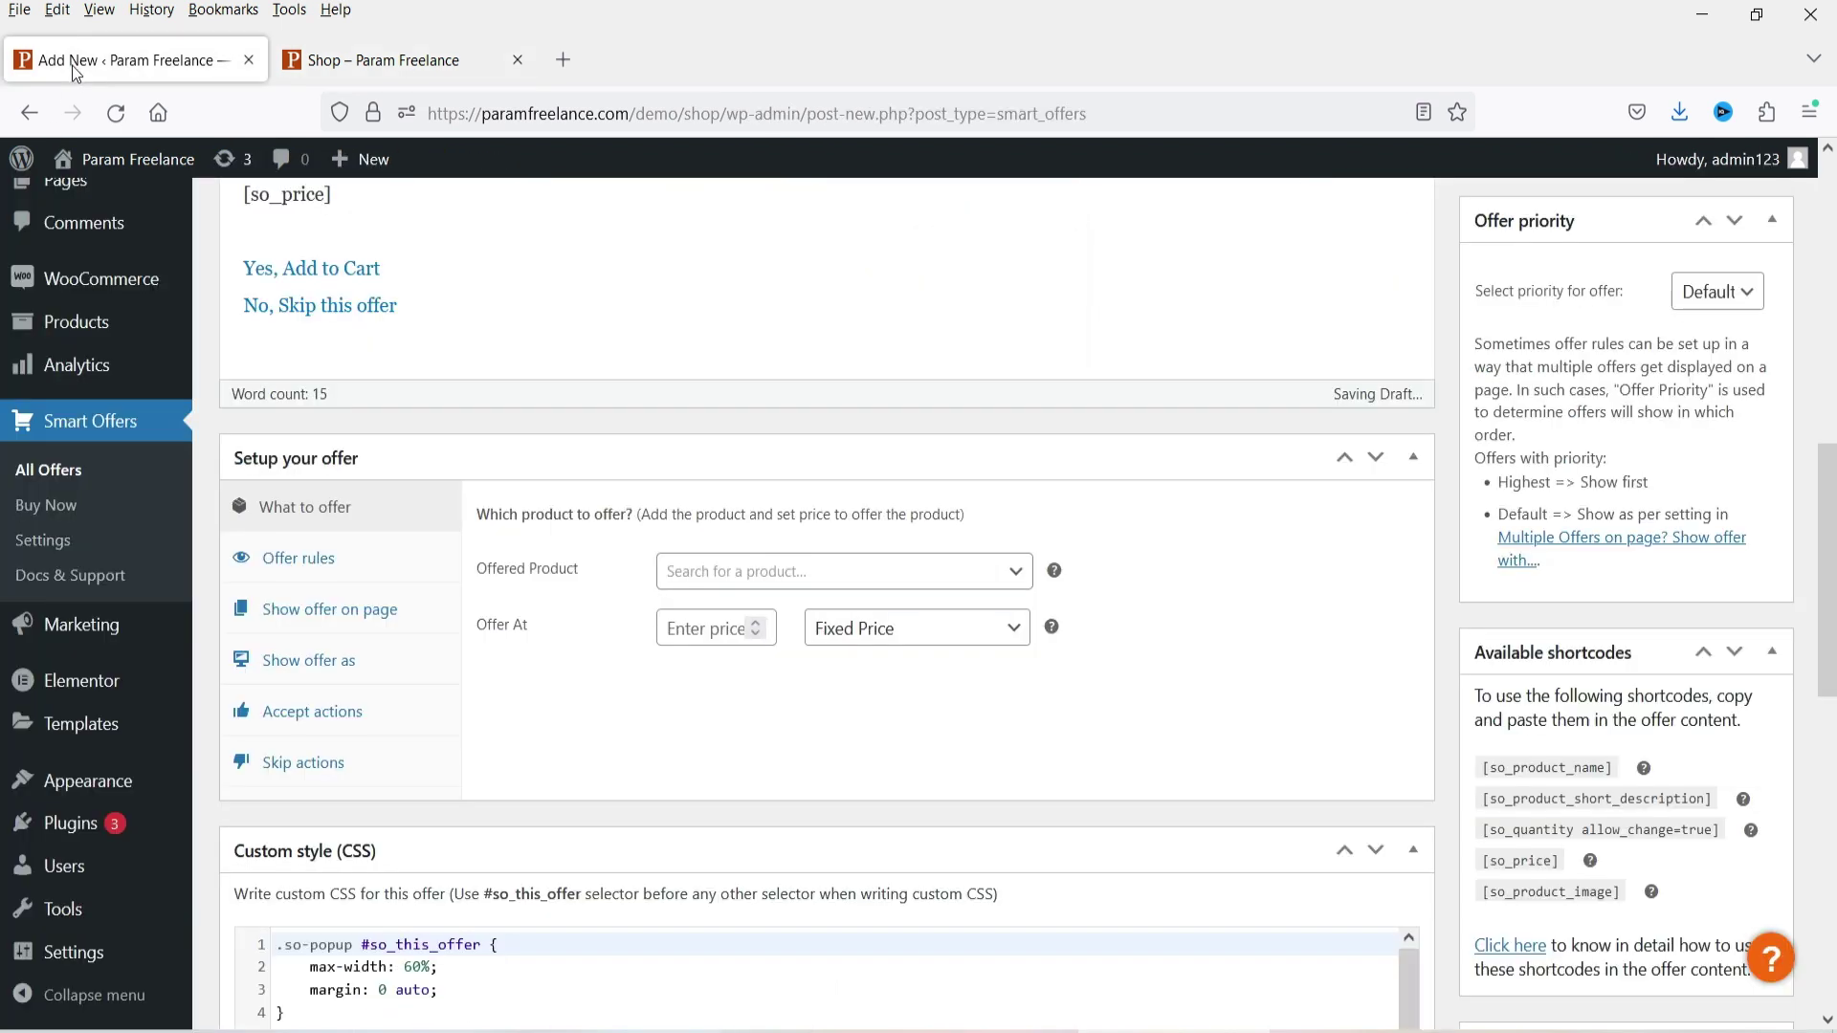
click(725, 580)
text(eye)
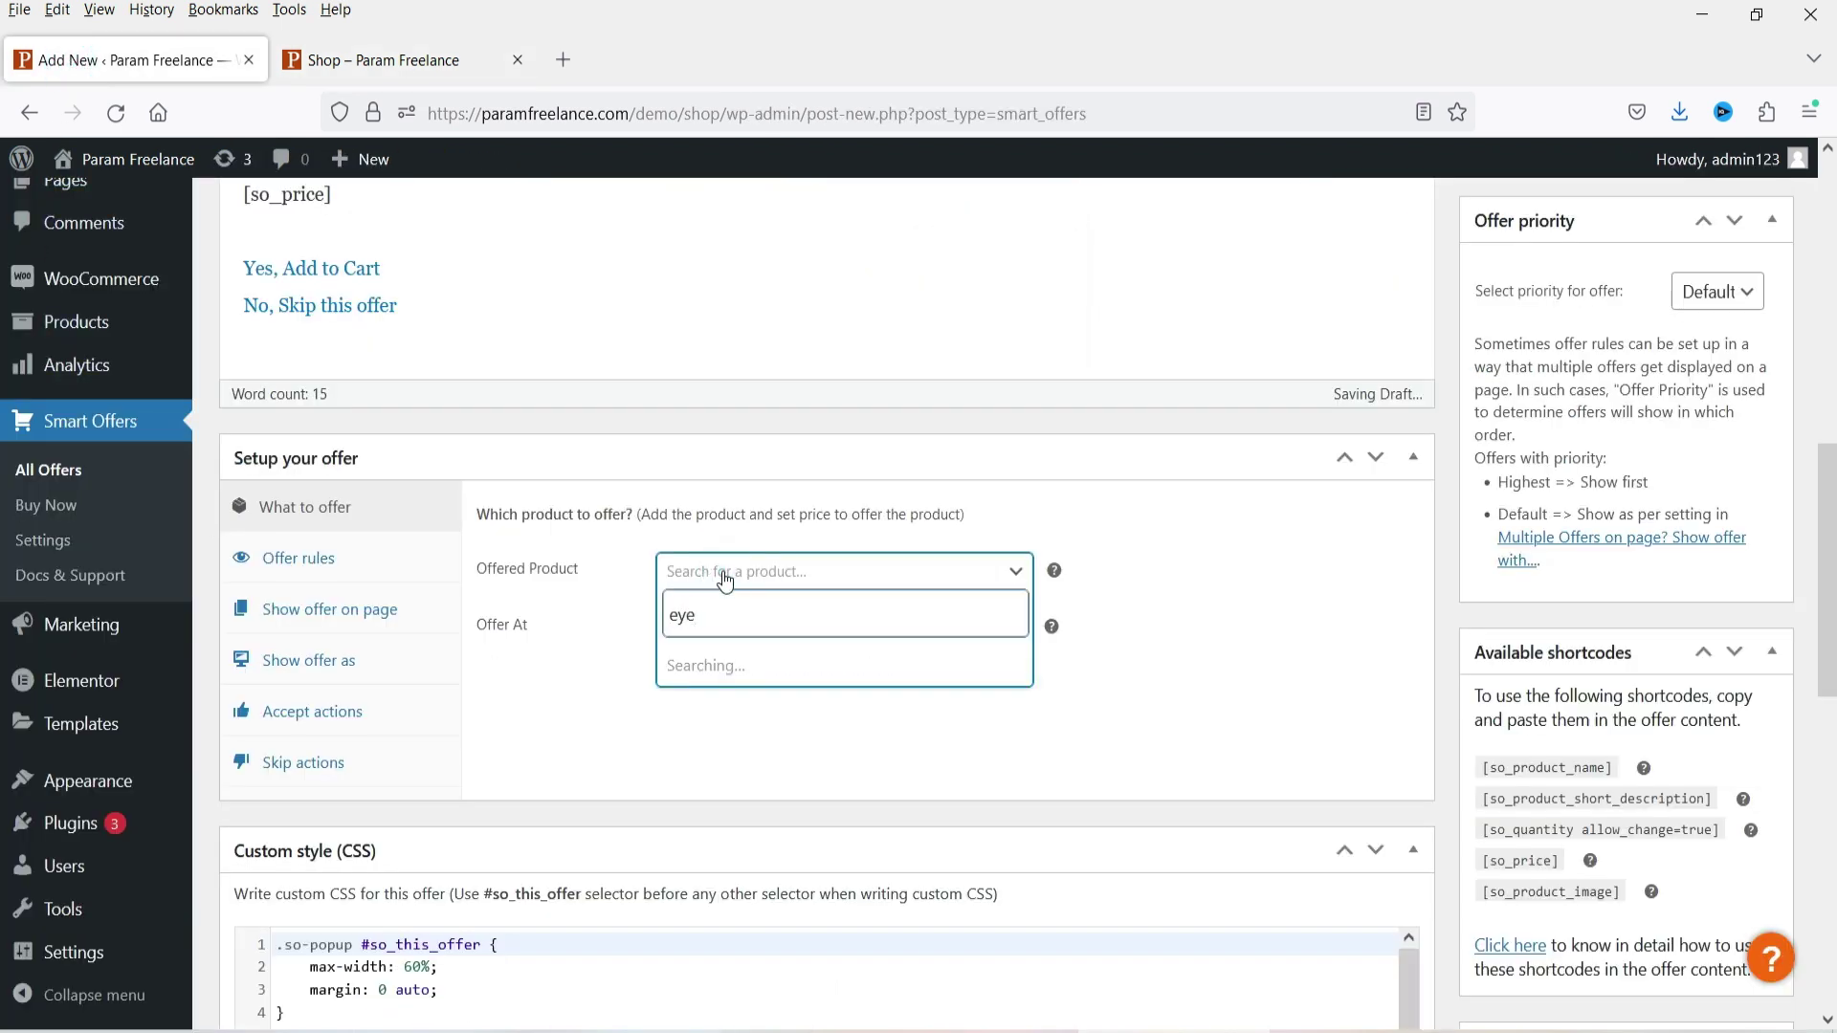
text( shado)
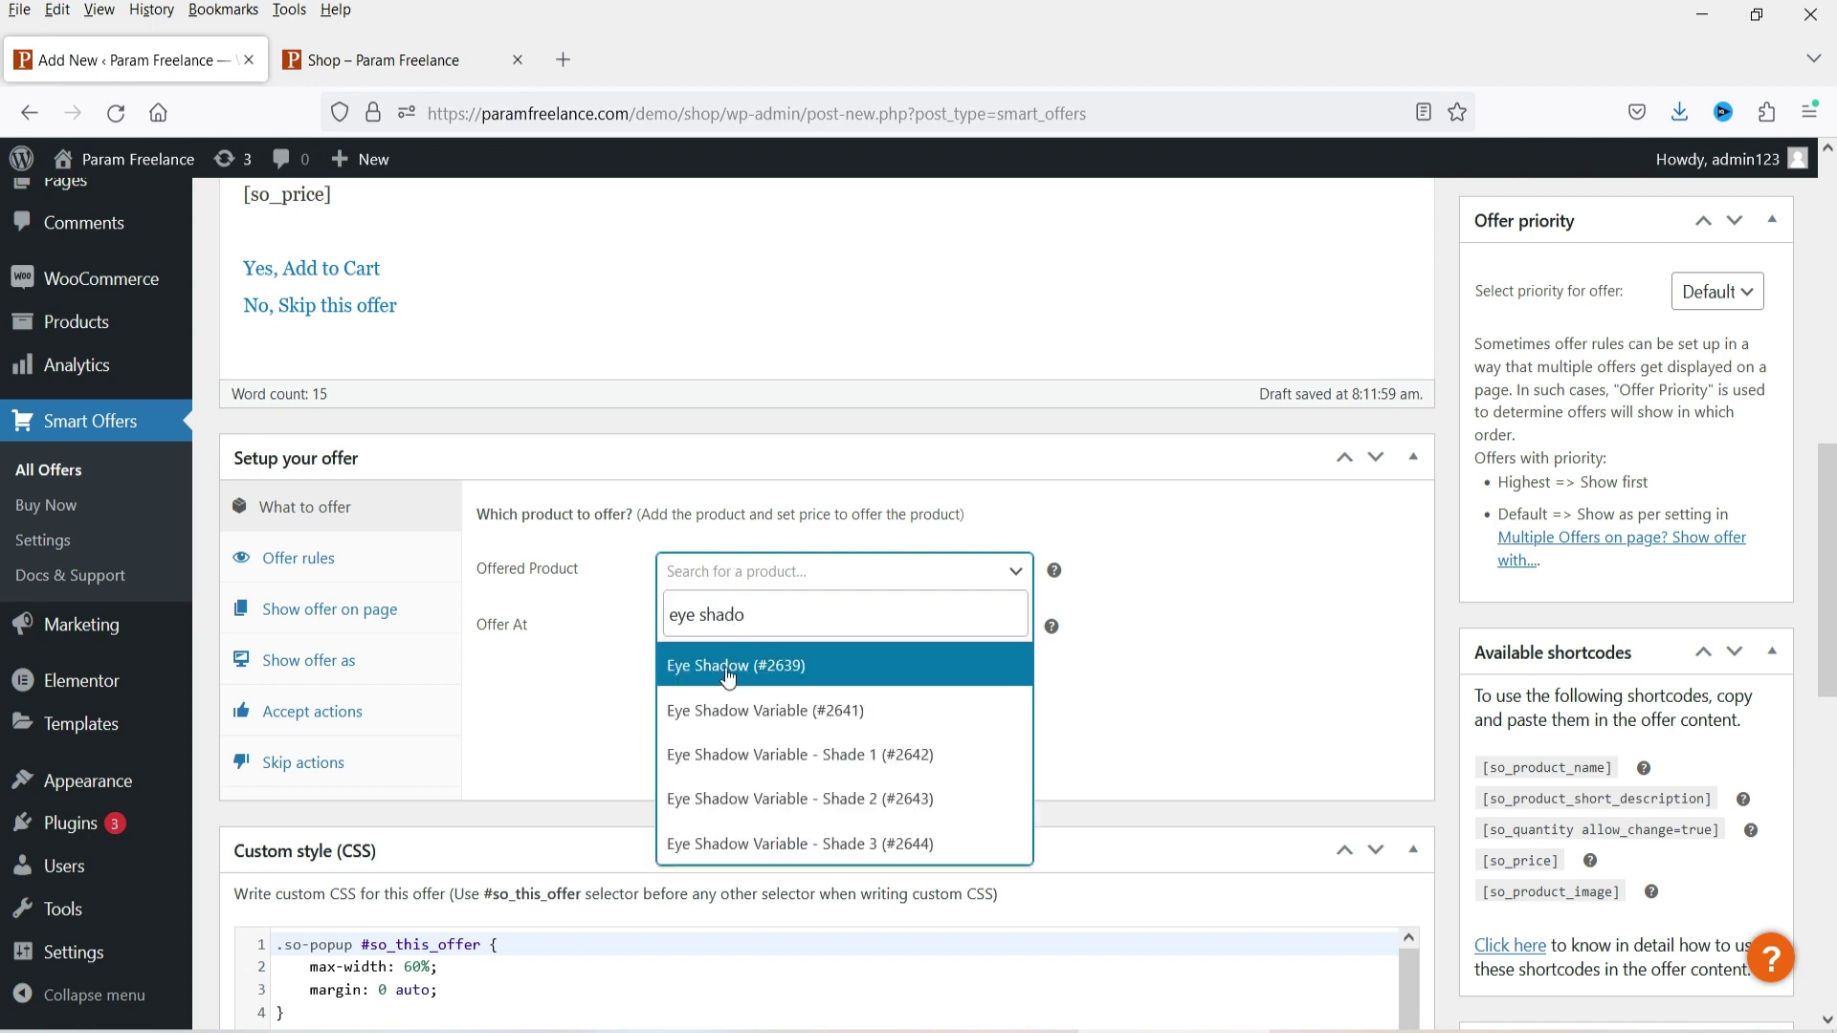
click(730, 666)
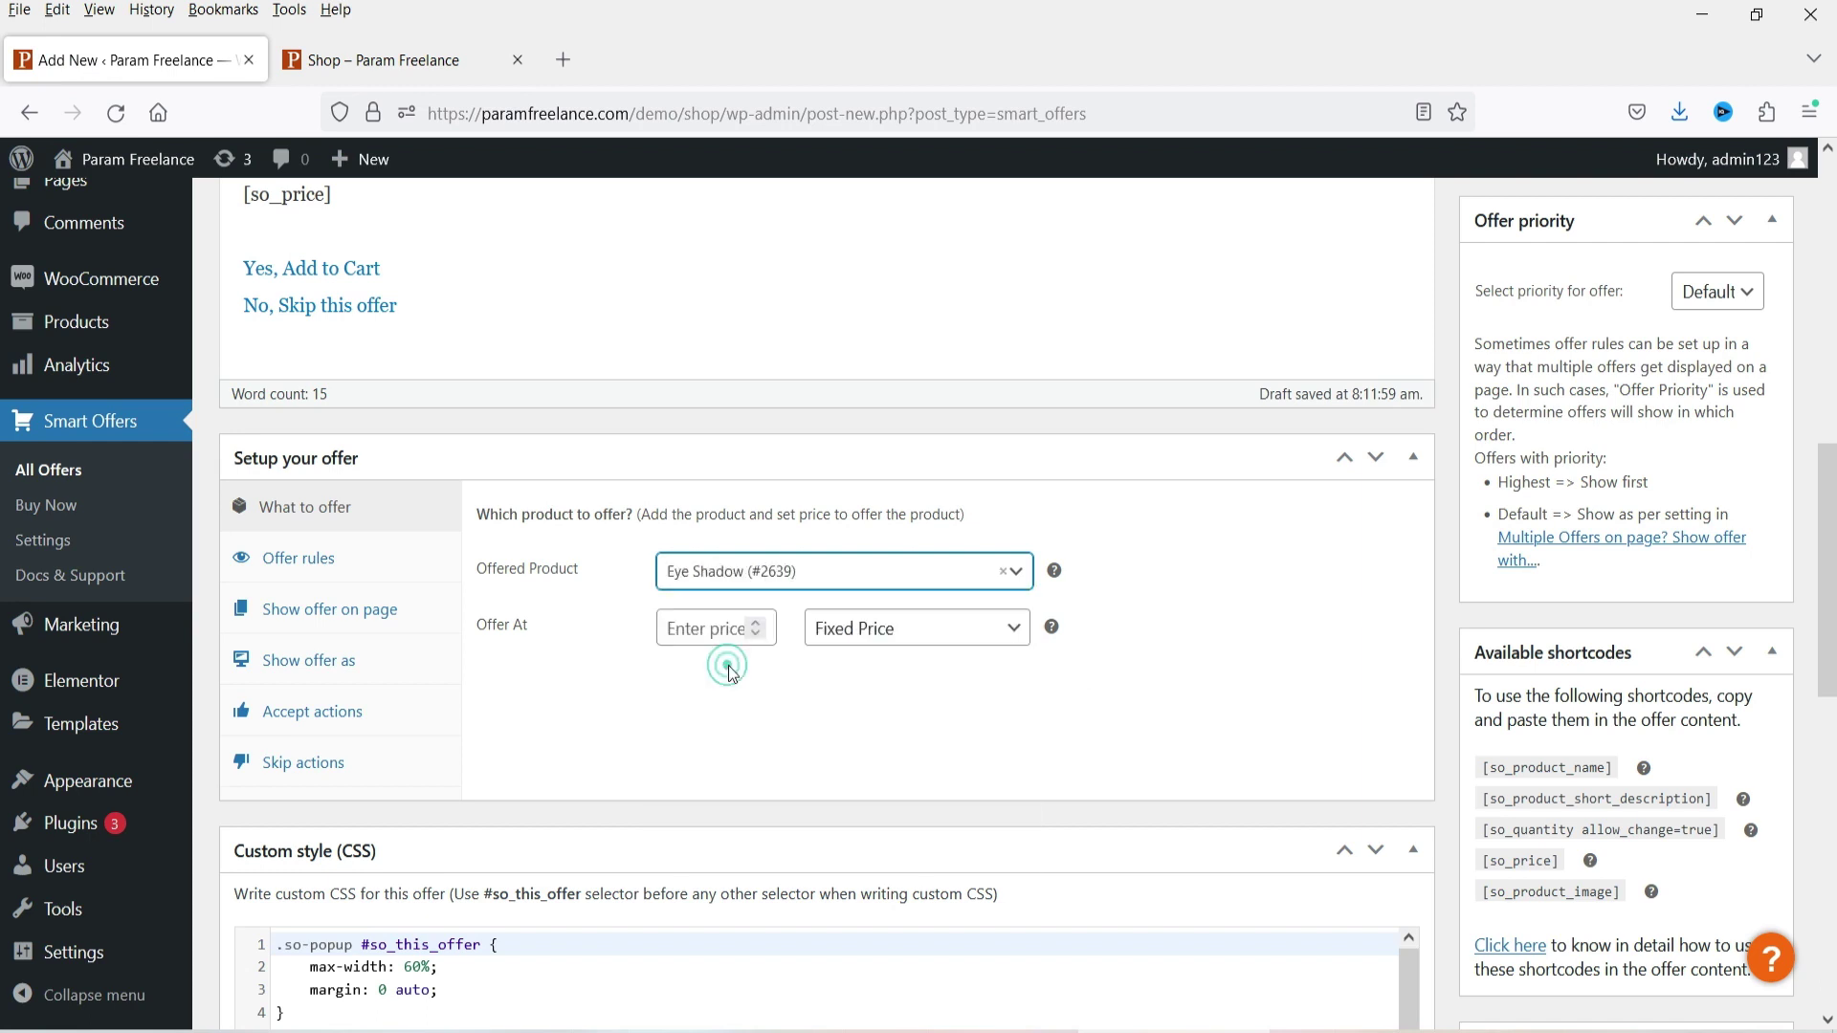
Set the offer price to a 10 % Discount and check the Eye Shadow's sale price on the shop page.
click(376, 75)
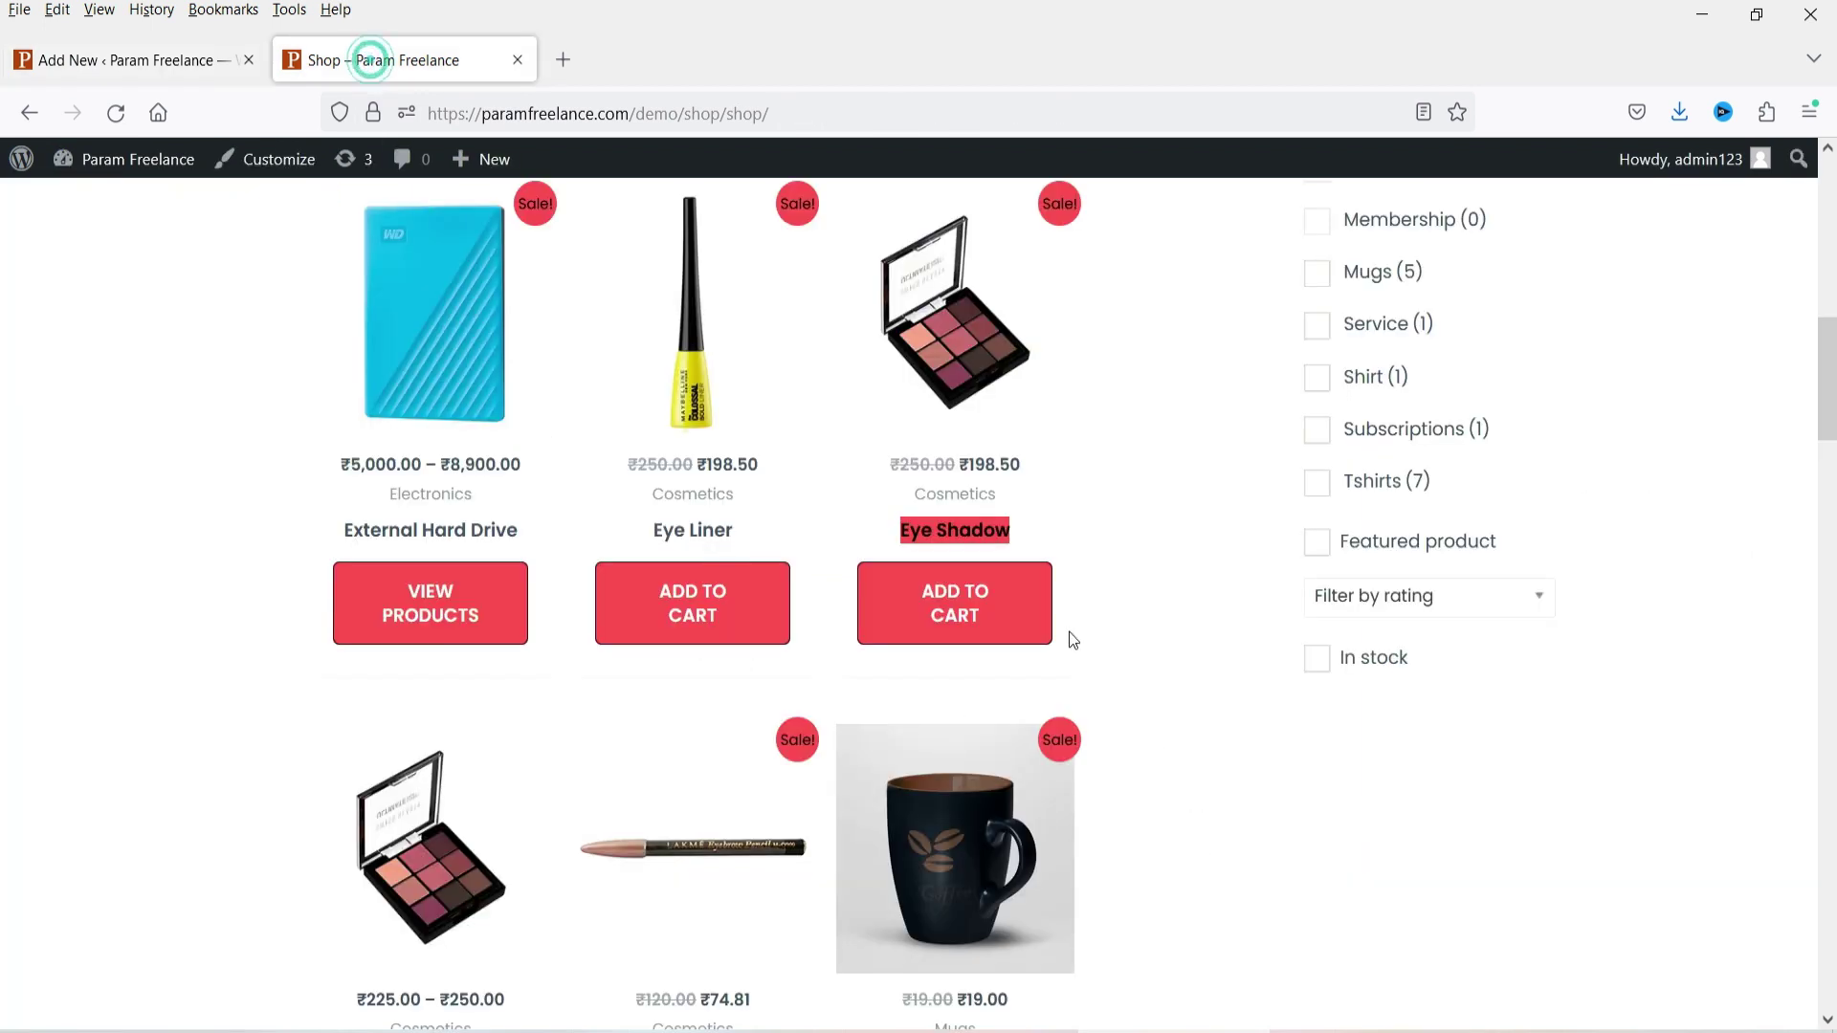
click(81, 48)
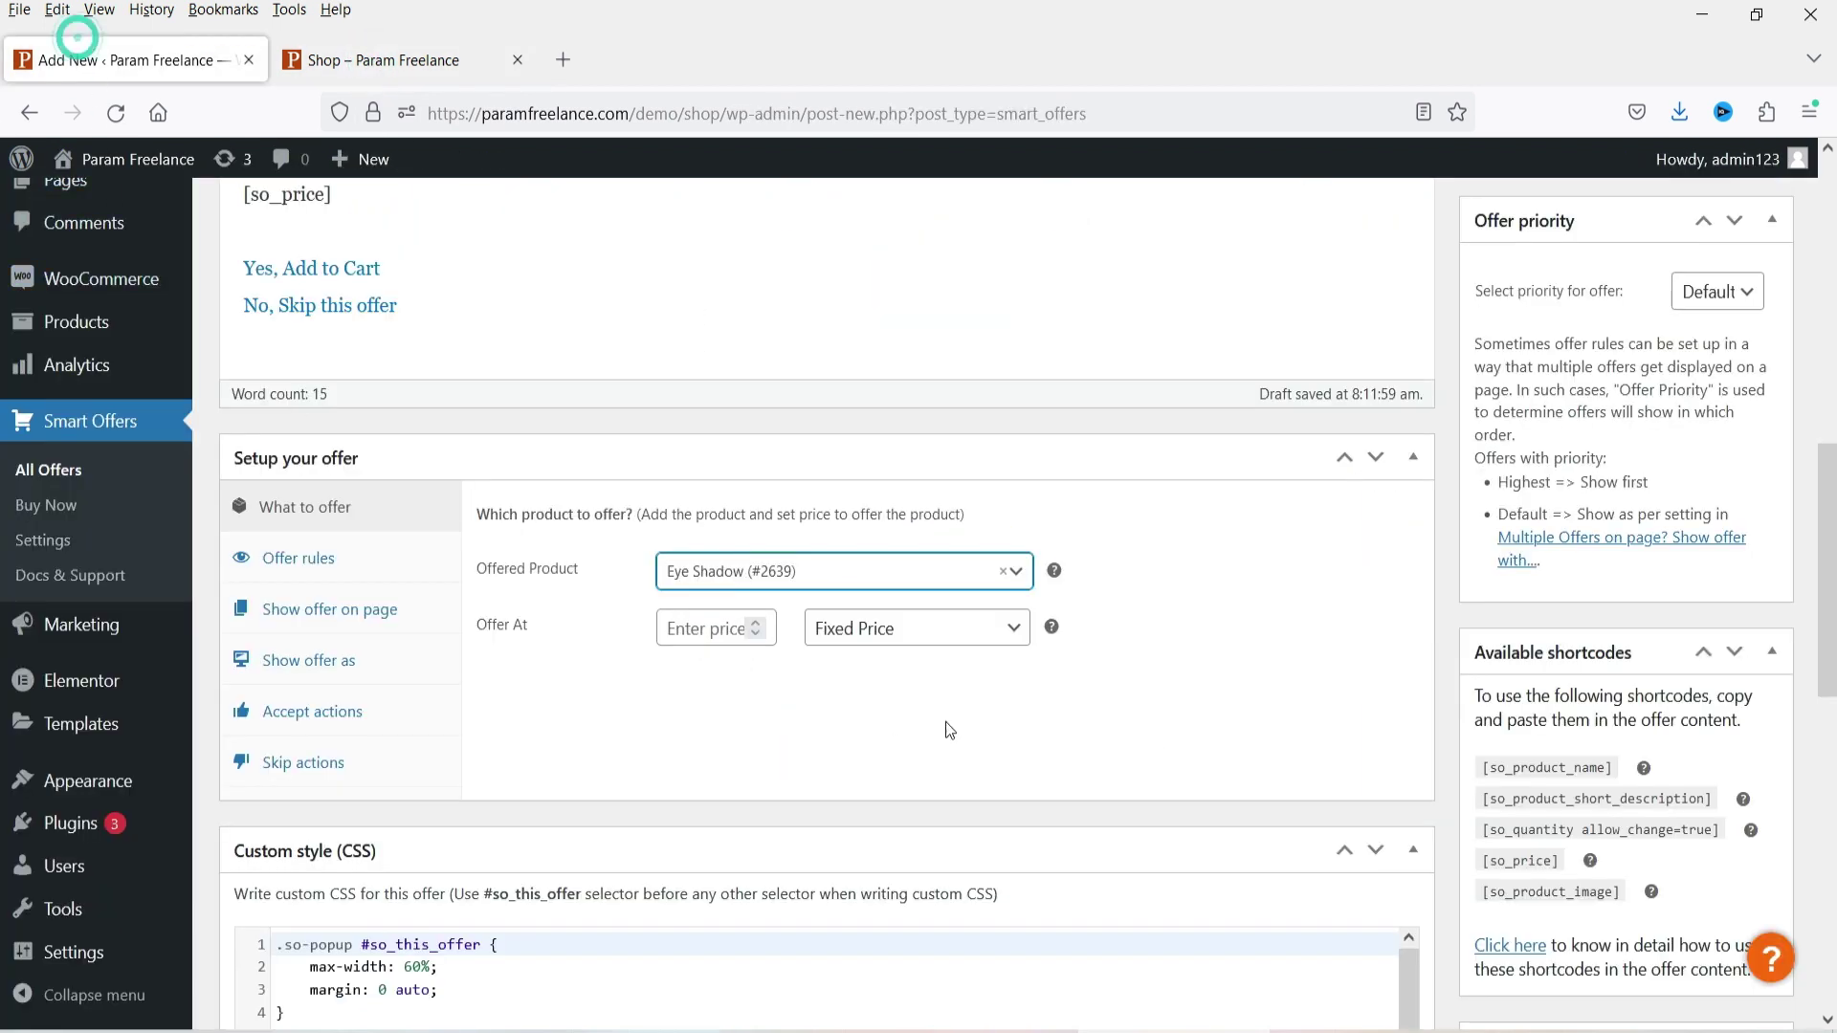
click(698, 628)
click(847, 641)
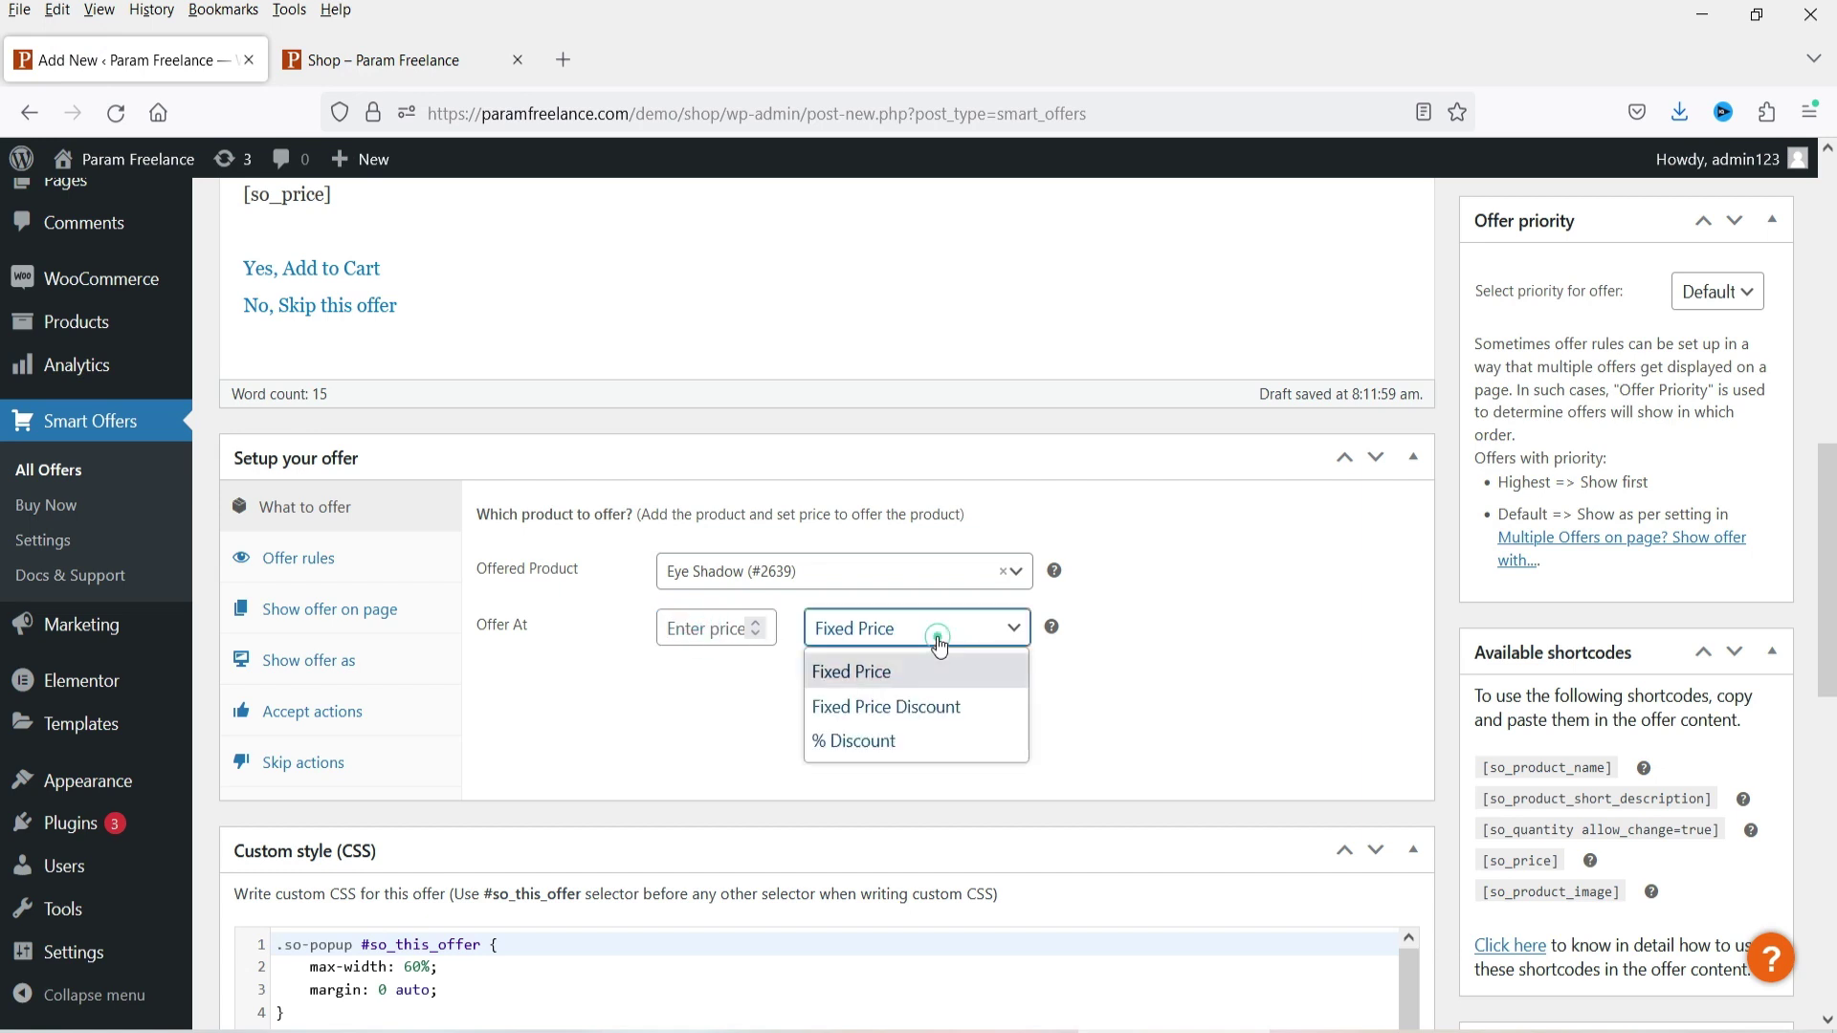
click(903, 743)
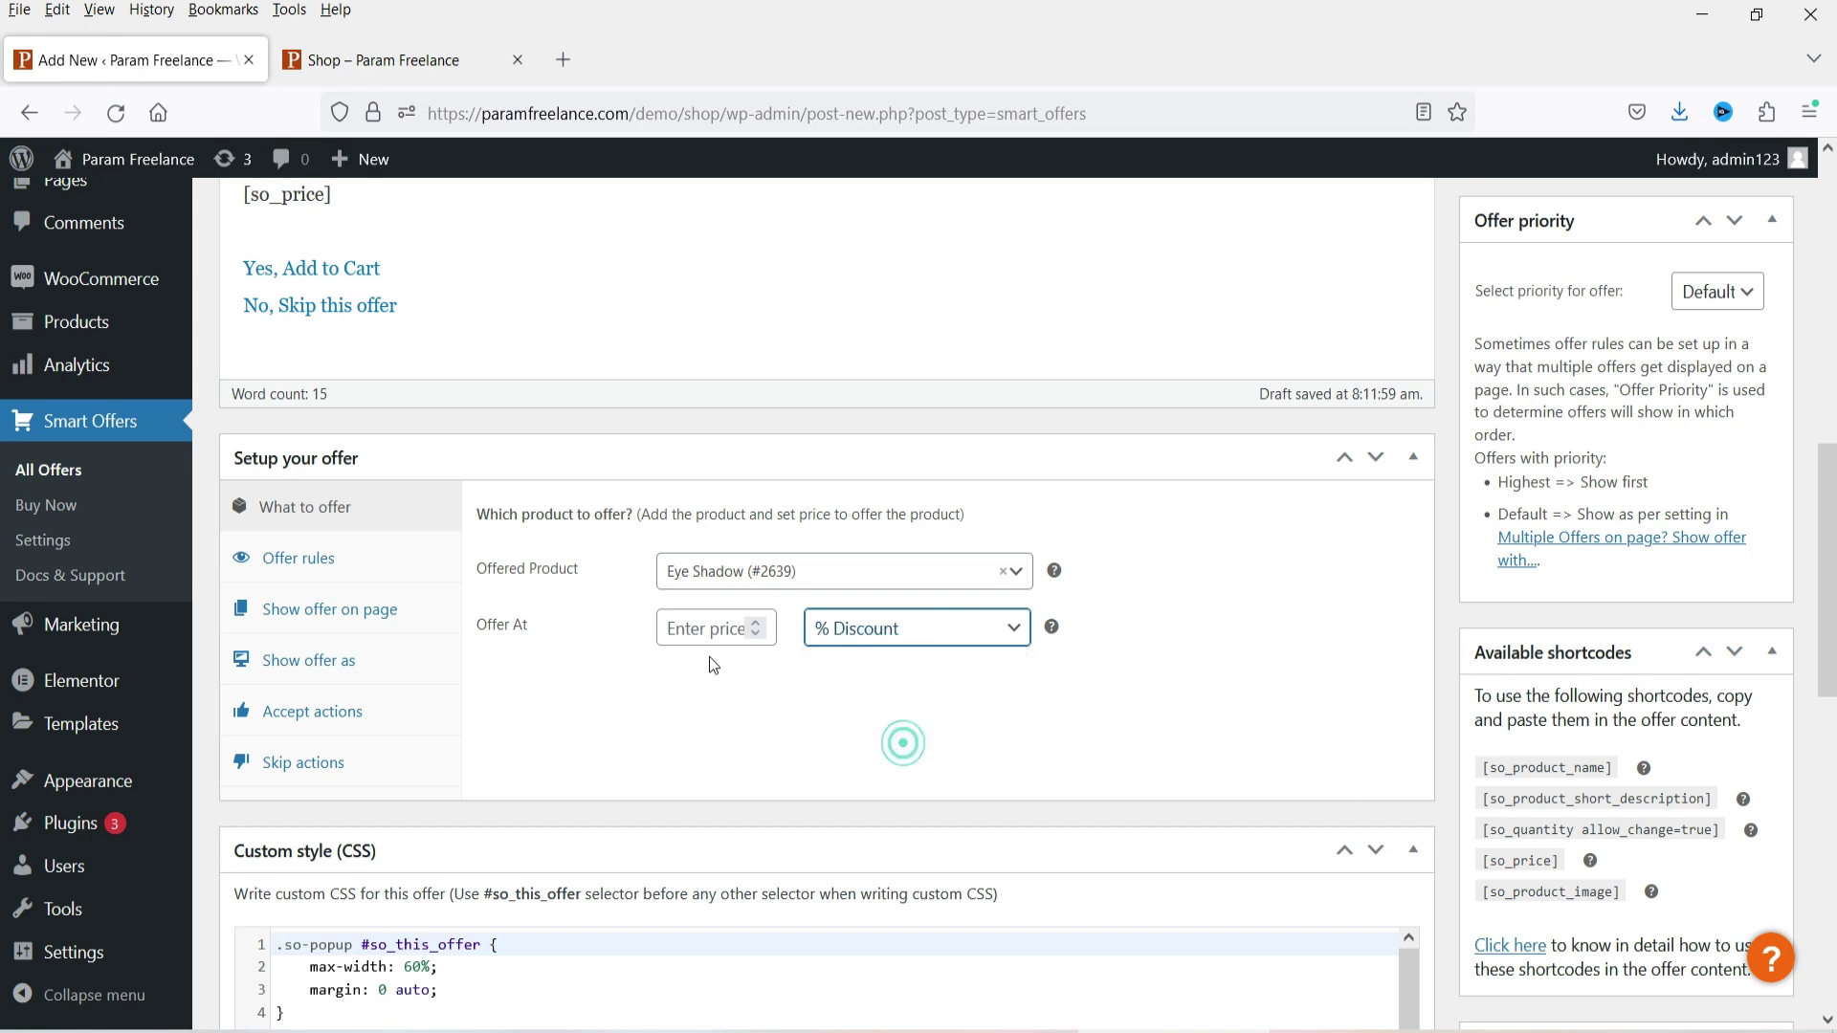
click(693, 617)
text(10)
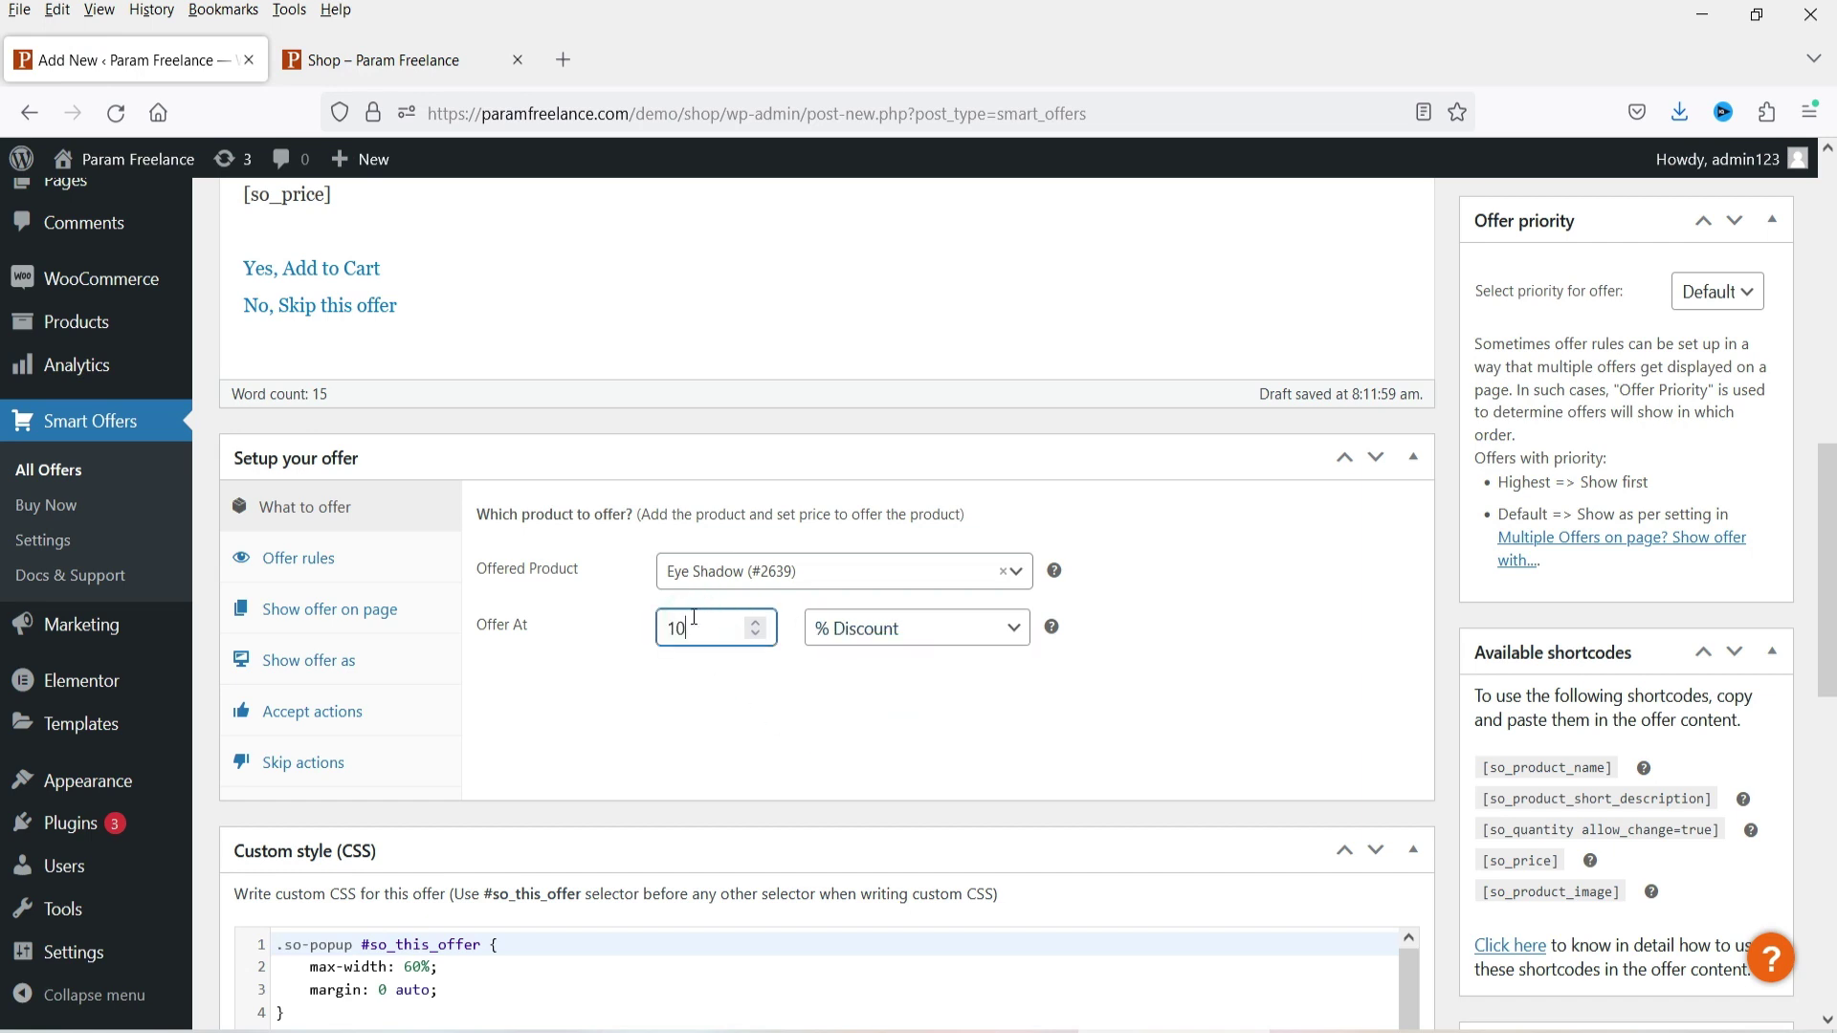
click(373, 59)
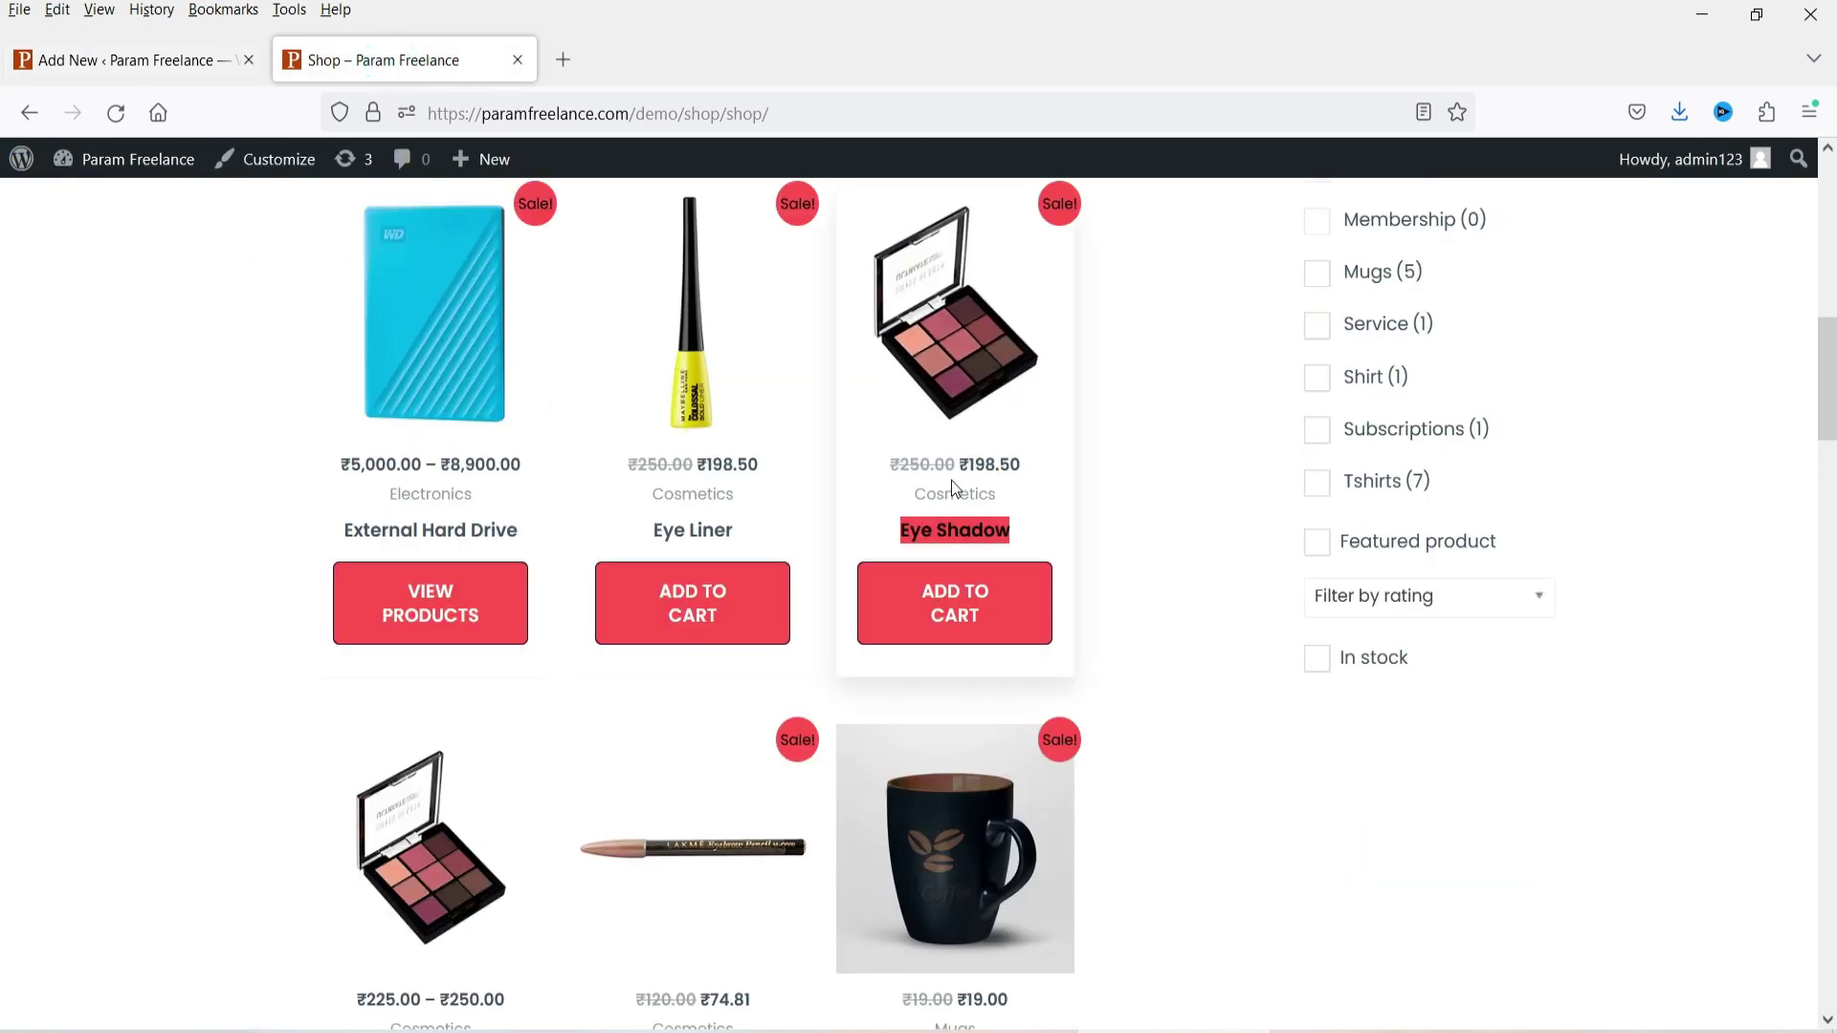
drag(893, 467, 971, 467)
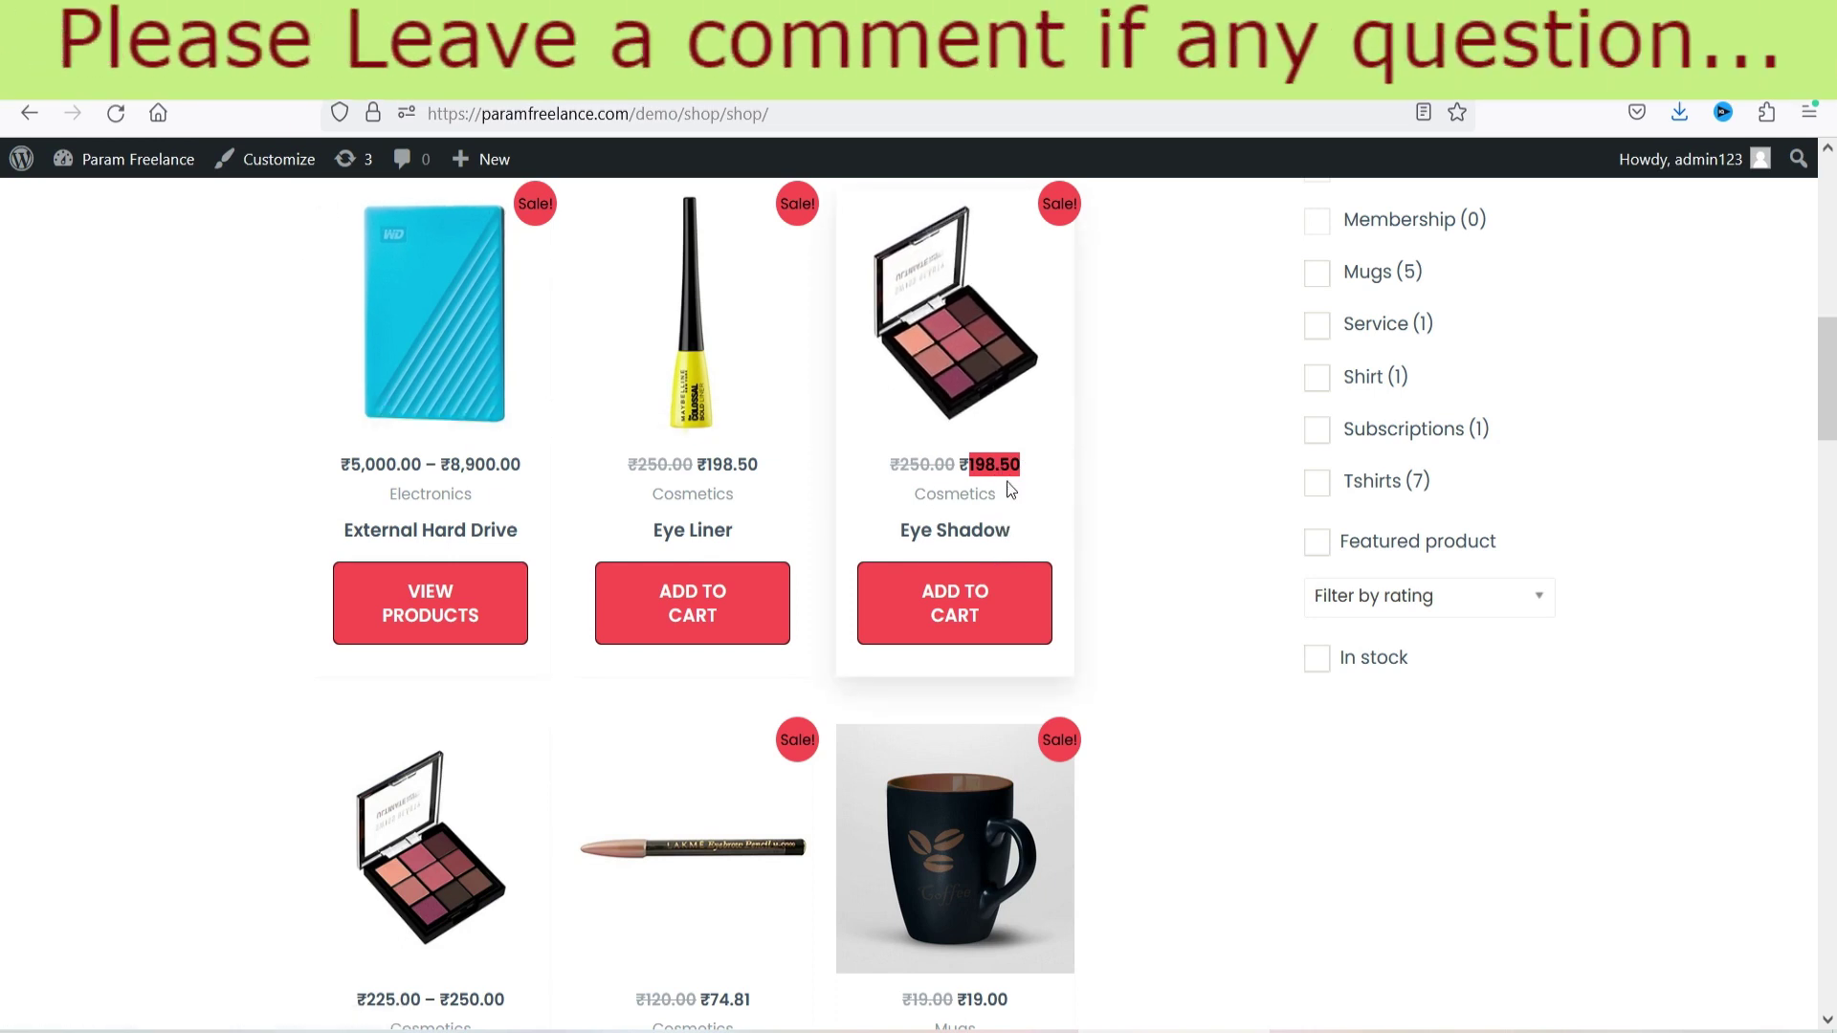
key(ctrl+Page_Up)
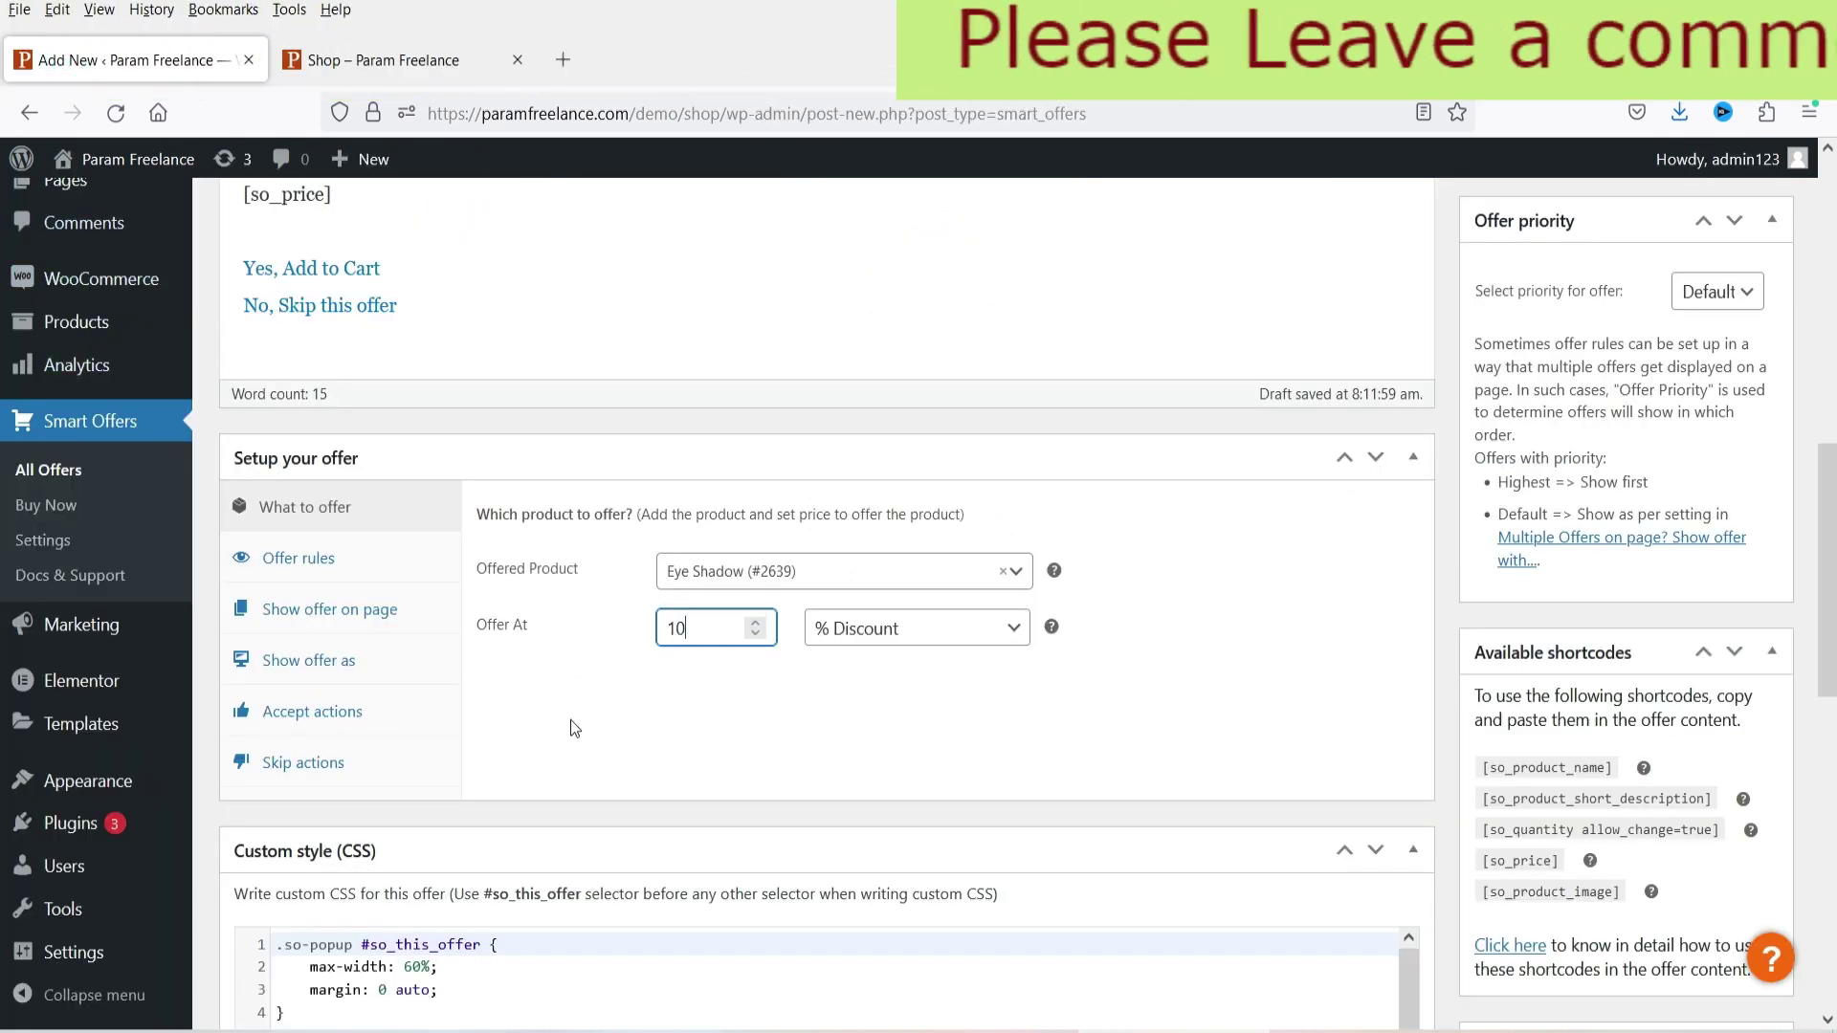
Change the percentage in the offer content heading so it reads "Get 10% off".
scroll(432, 383, up, 4)
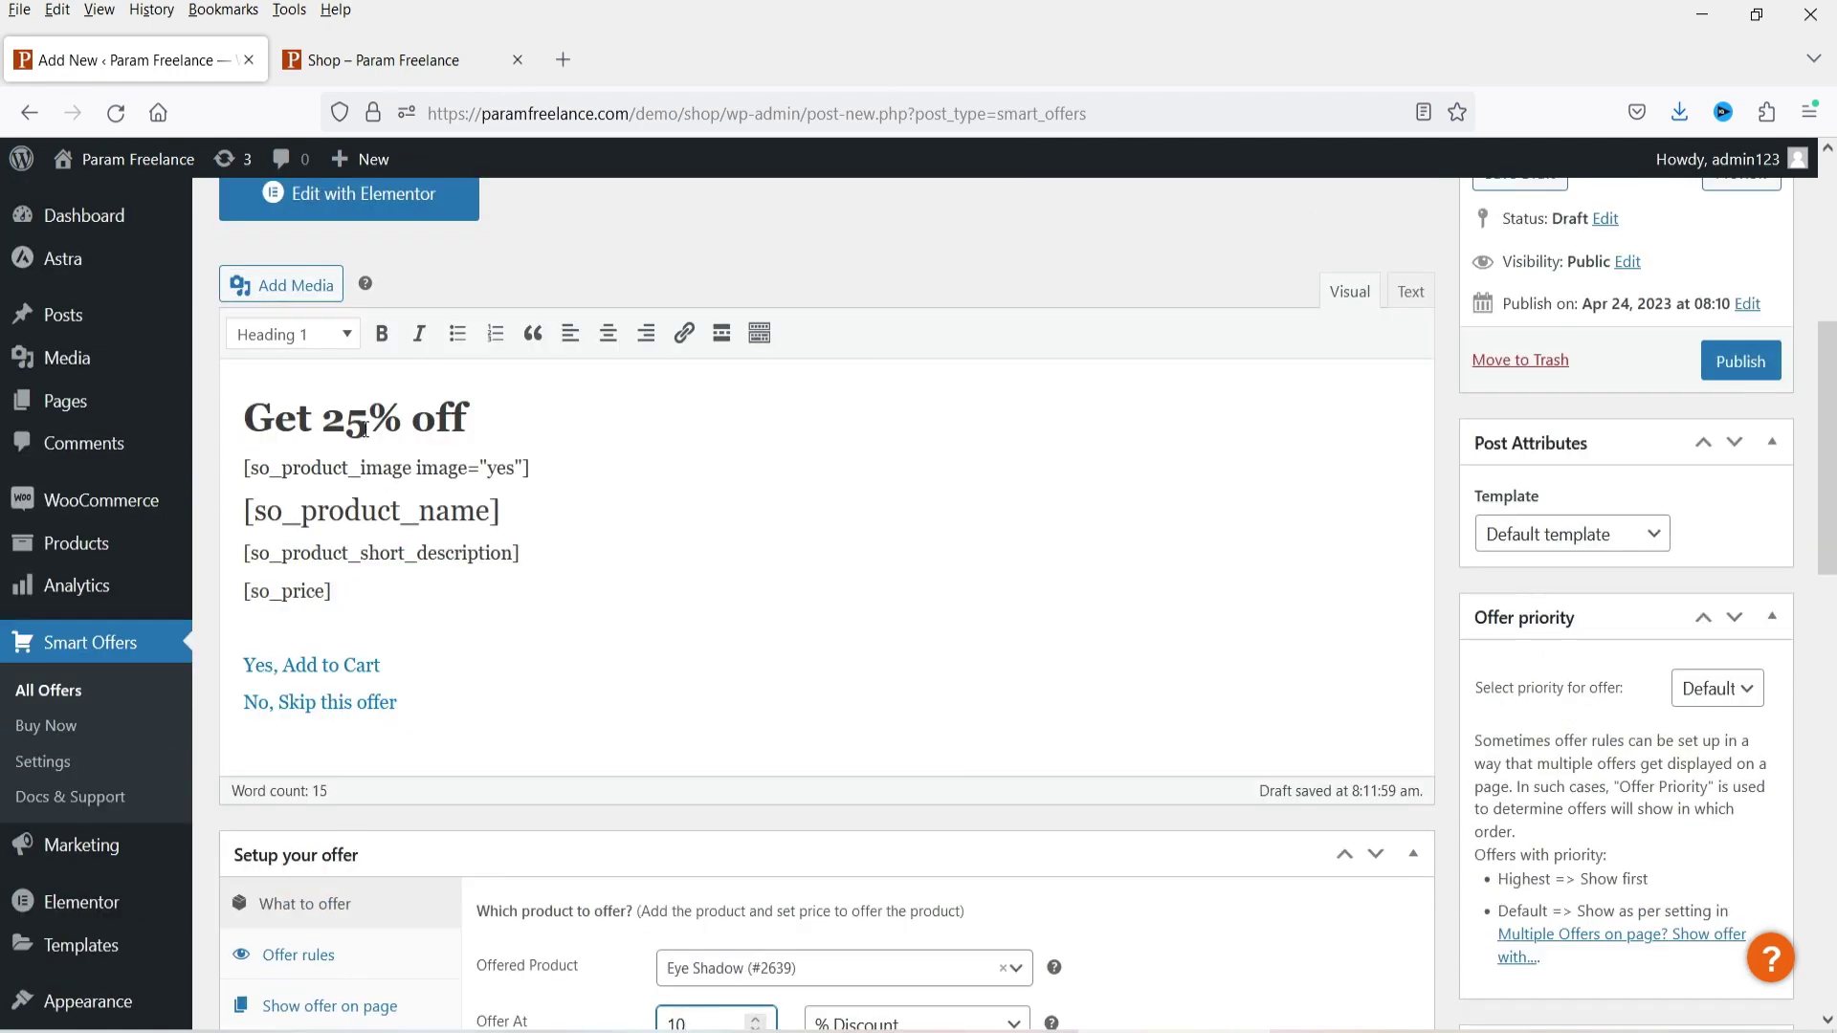
click(365, 430)
double_click(365, 429)
text(10)
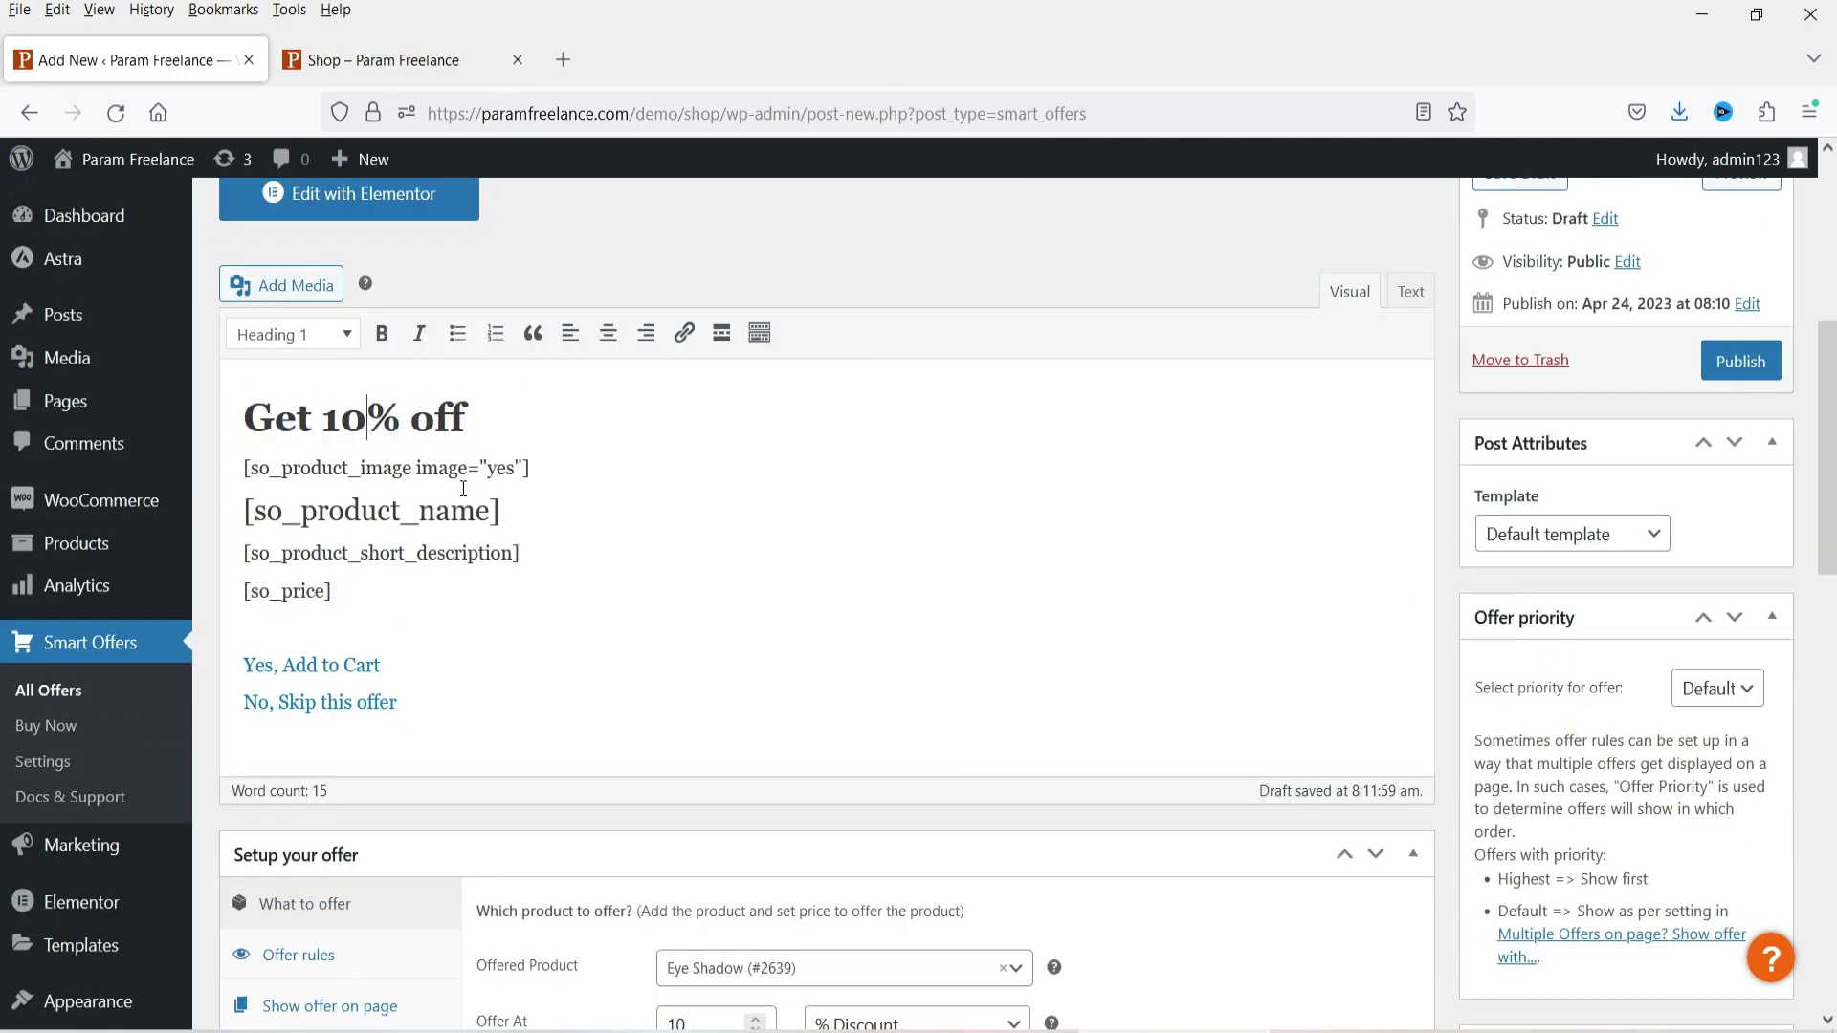
Compare the discount value in the offer setup with the percentage in the offer content heading.
scroll(581, 459, down, 5)
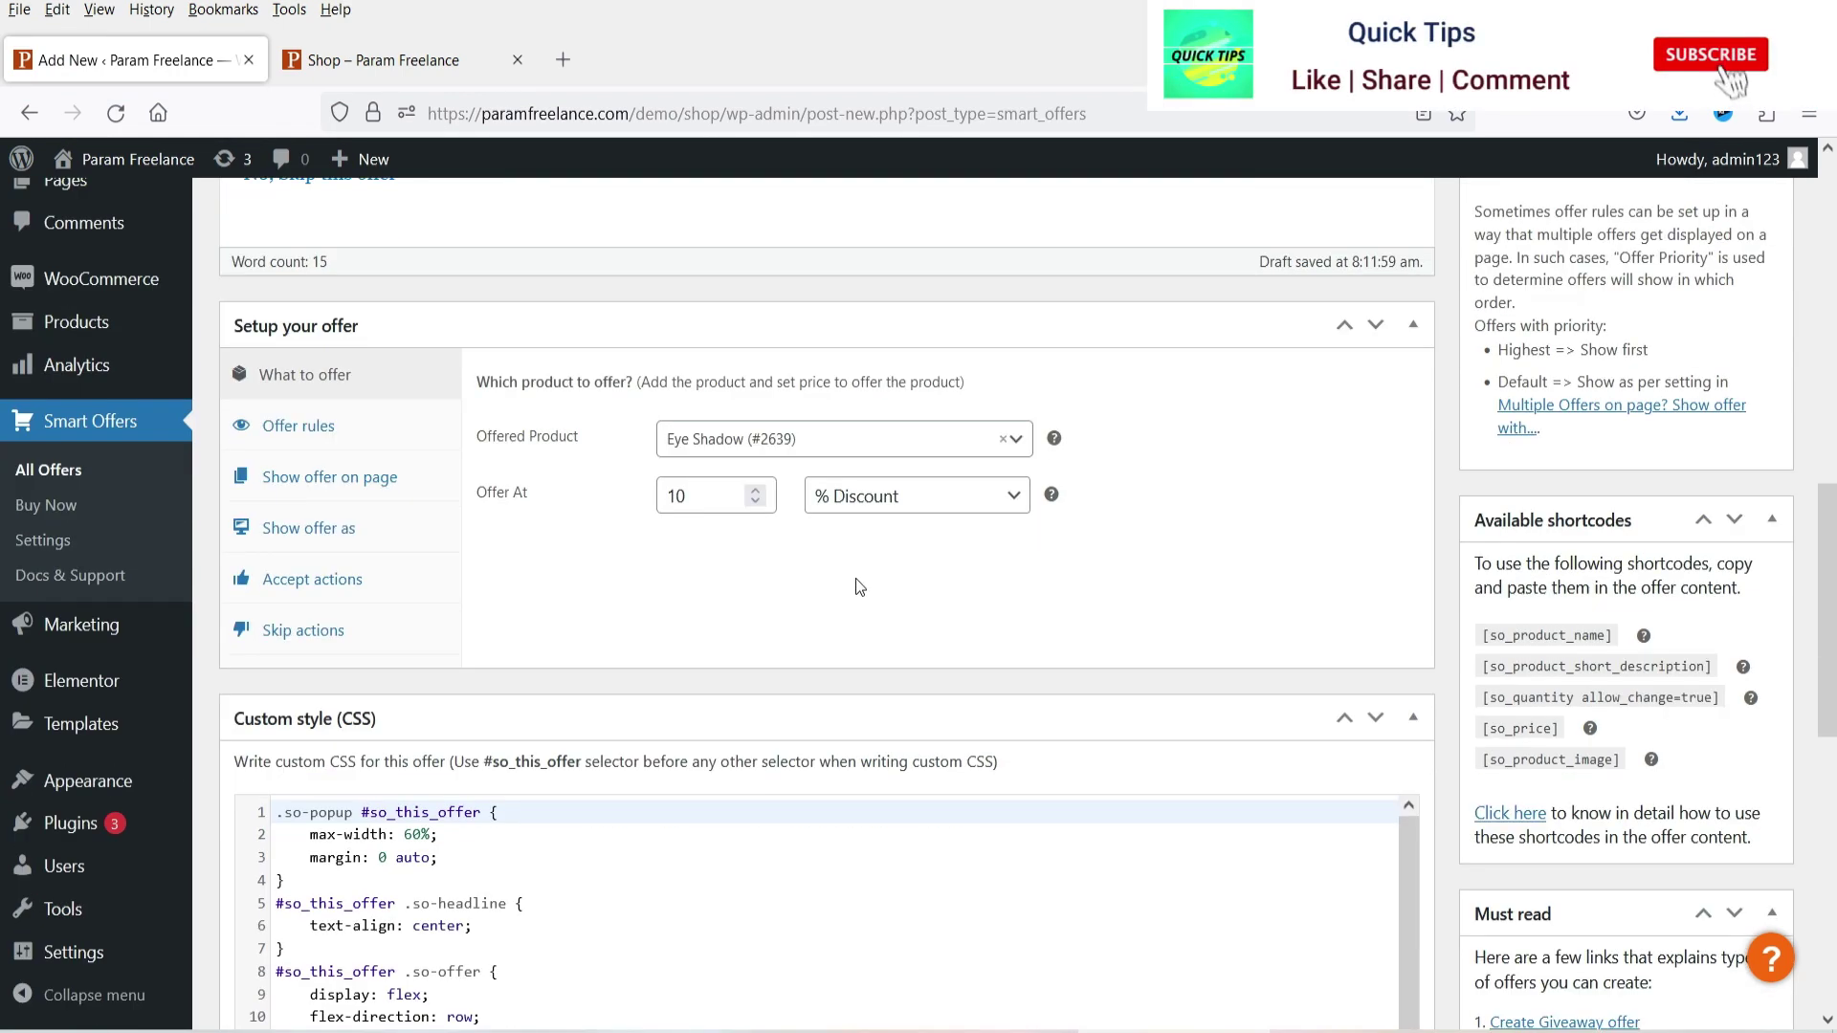
click(705, 490)
double_click(705, 490)
click(725, 530)
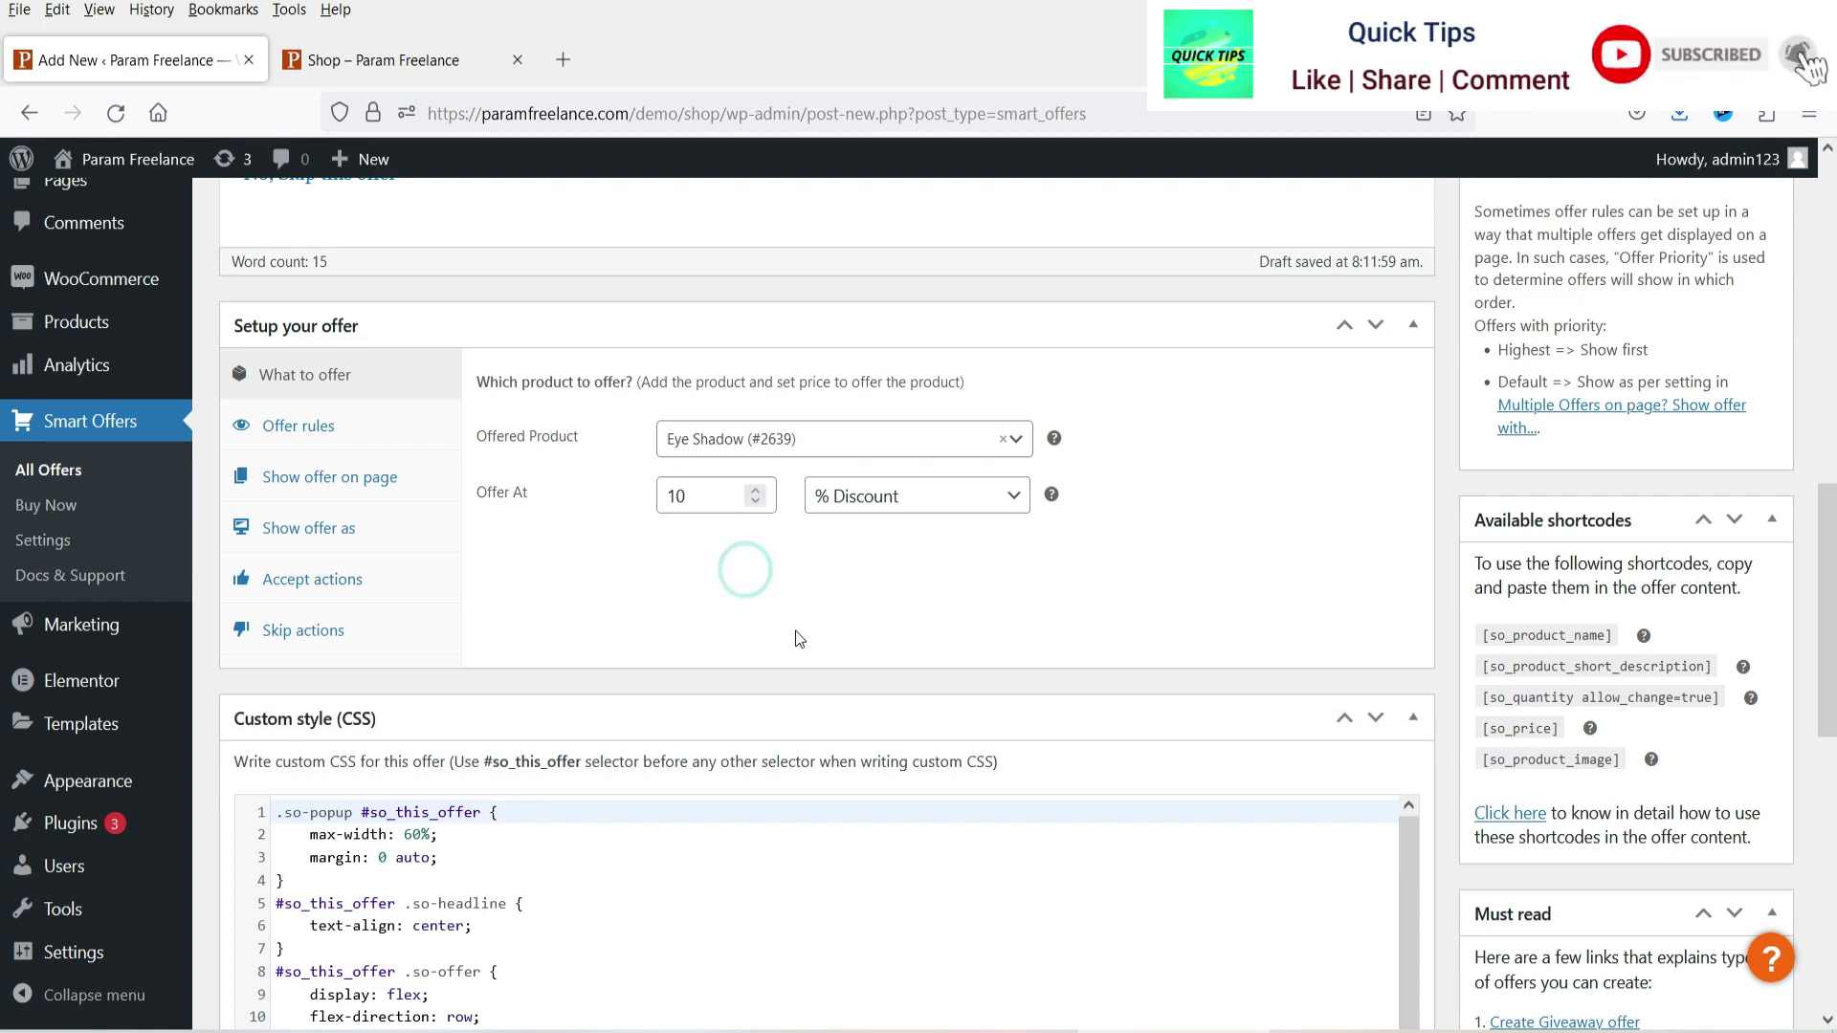
scroll(354, 340, up, 5)
scroll(354, 340, up, 3)
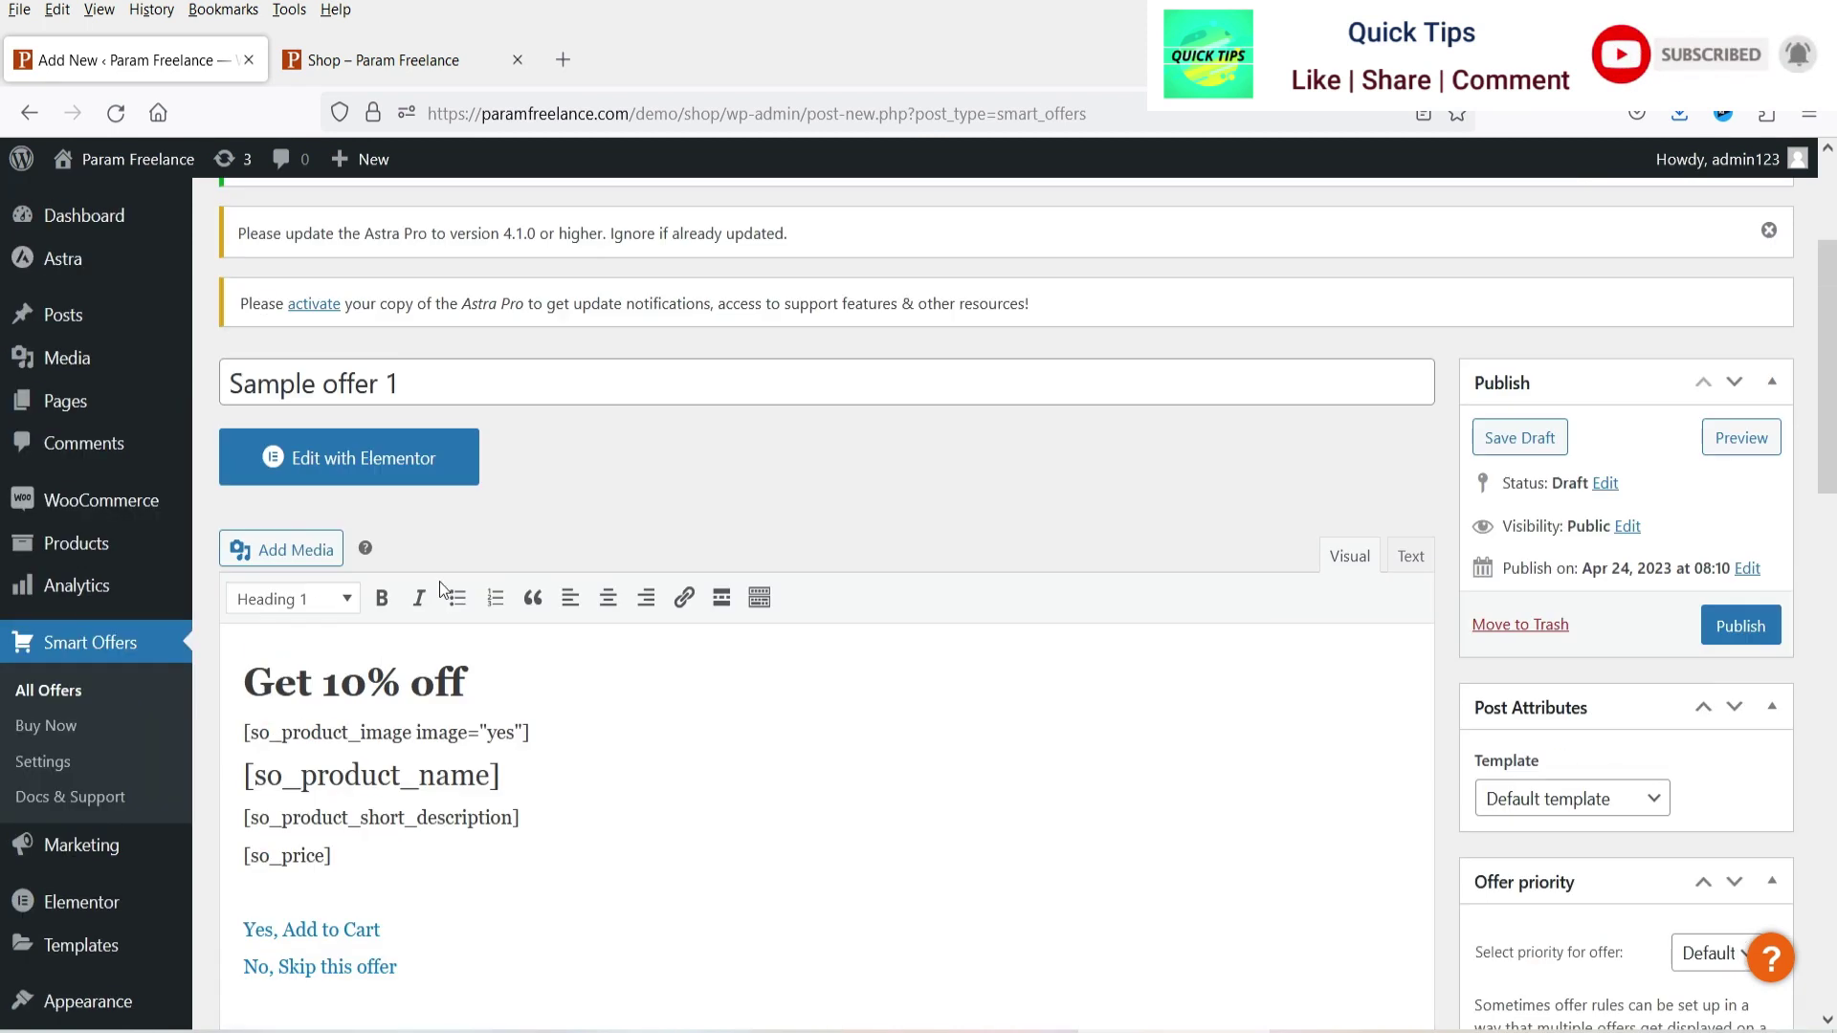
double_click(364, 681)
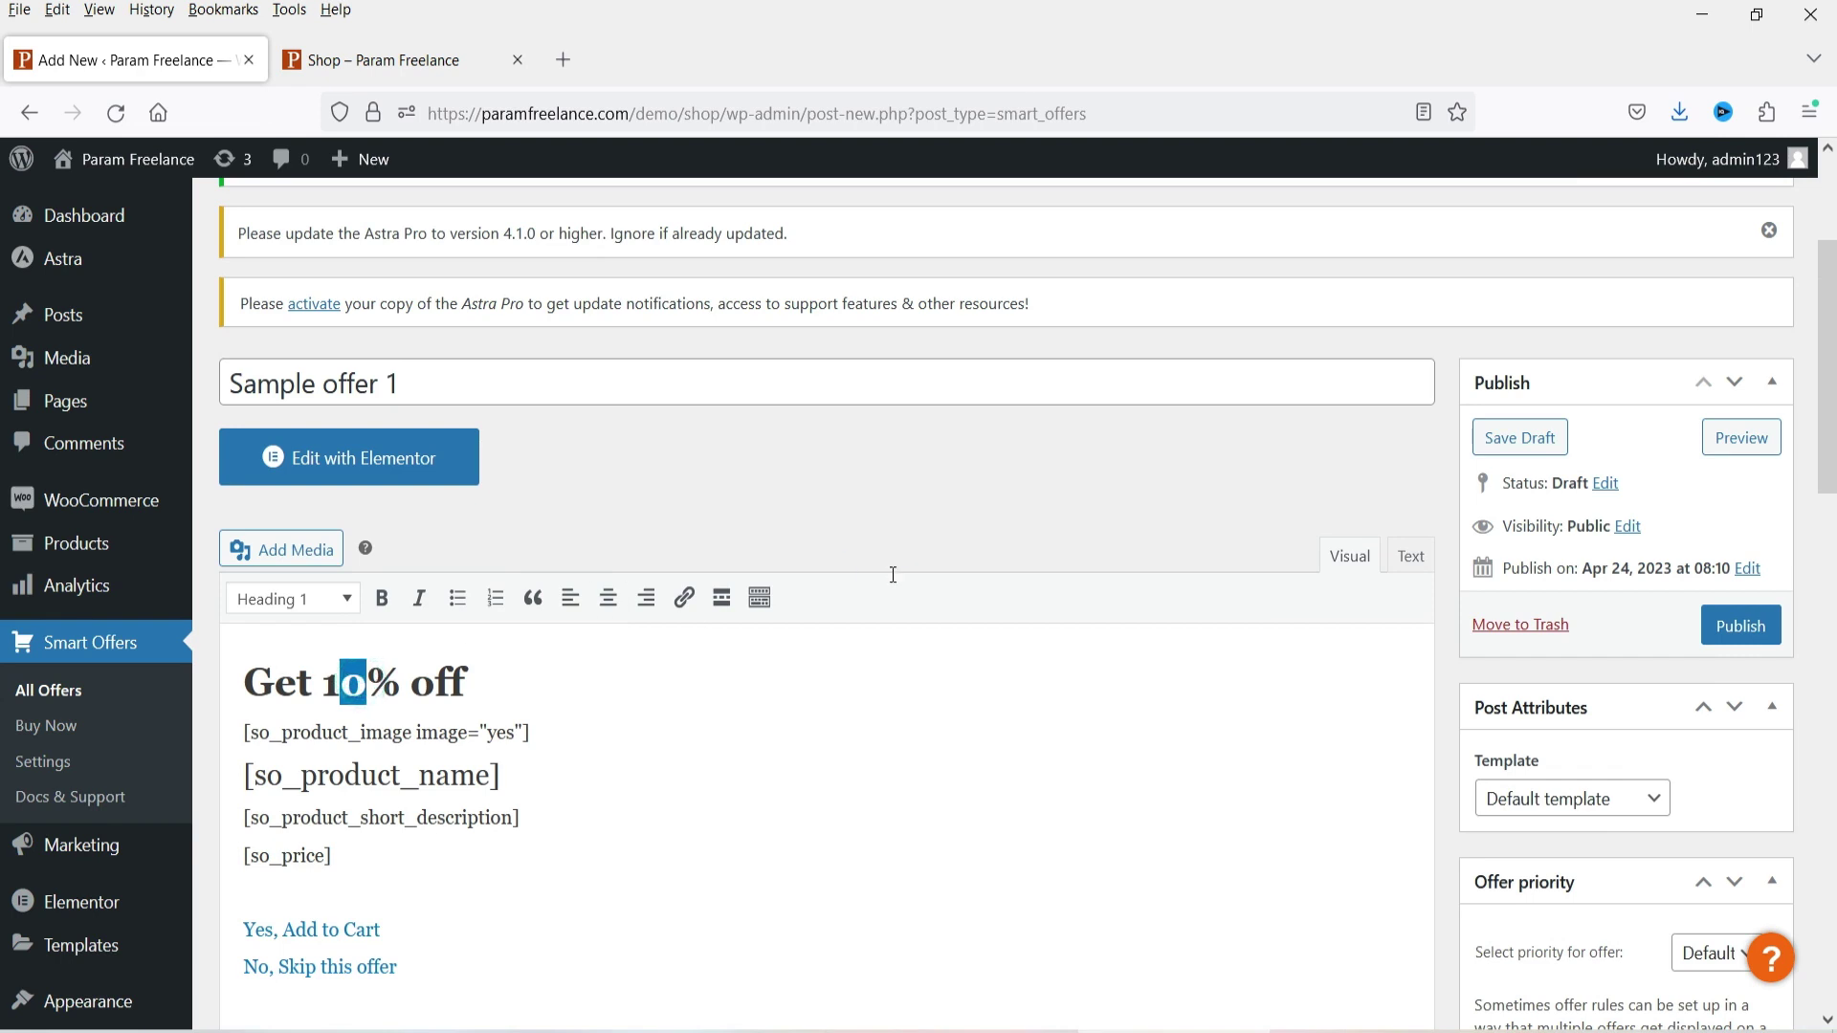
Add a new offer rule with the Cart/Order type and the condition "Contain product from category".
scroll(734, 585, down, 8)
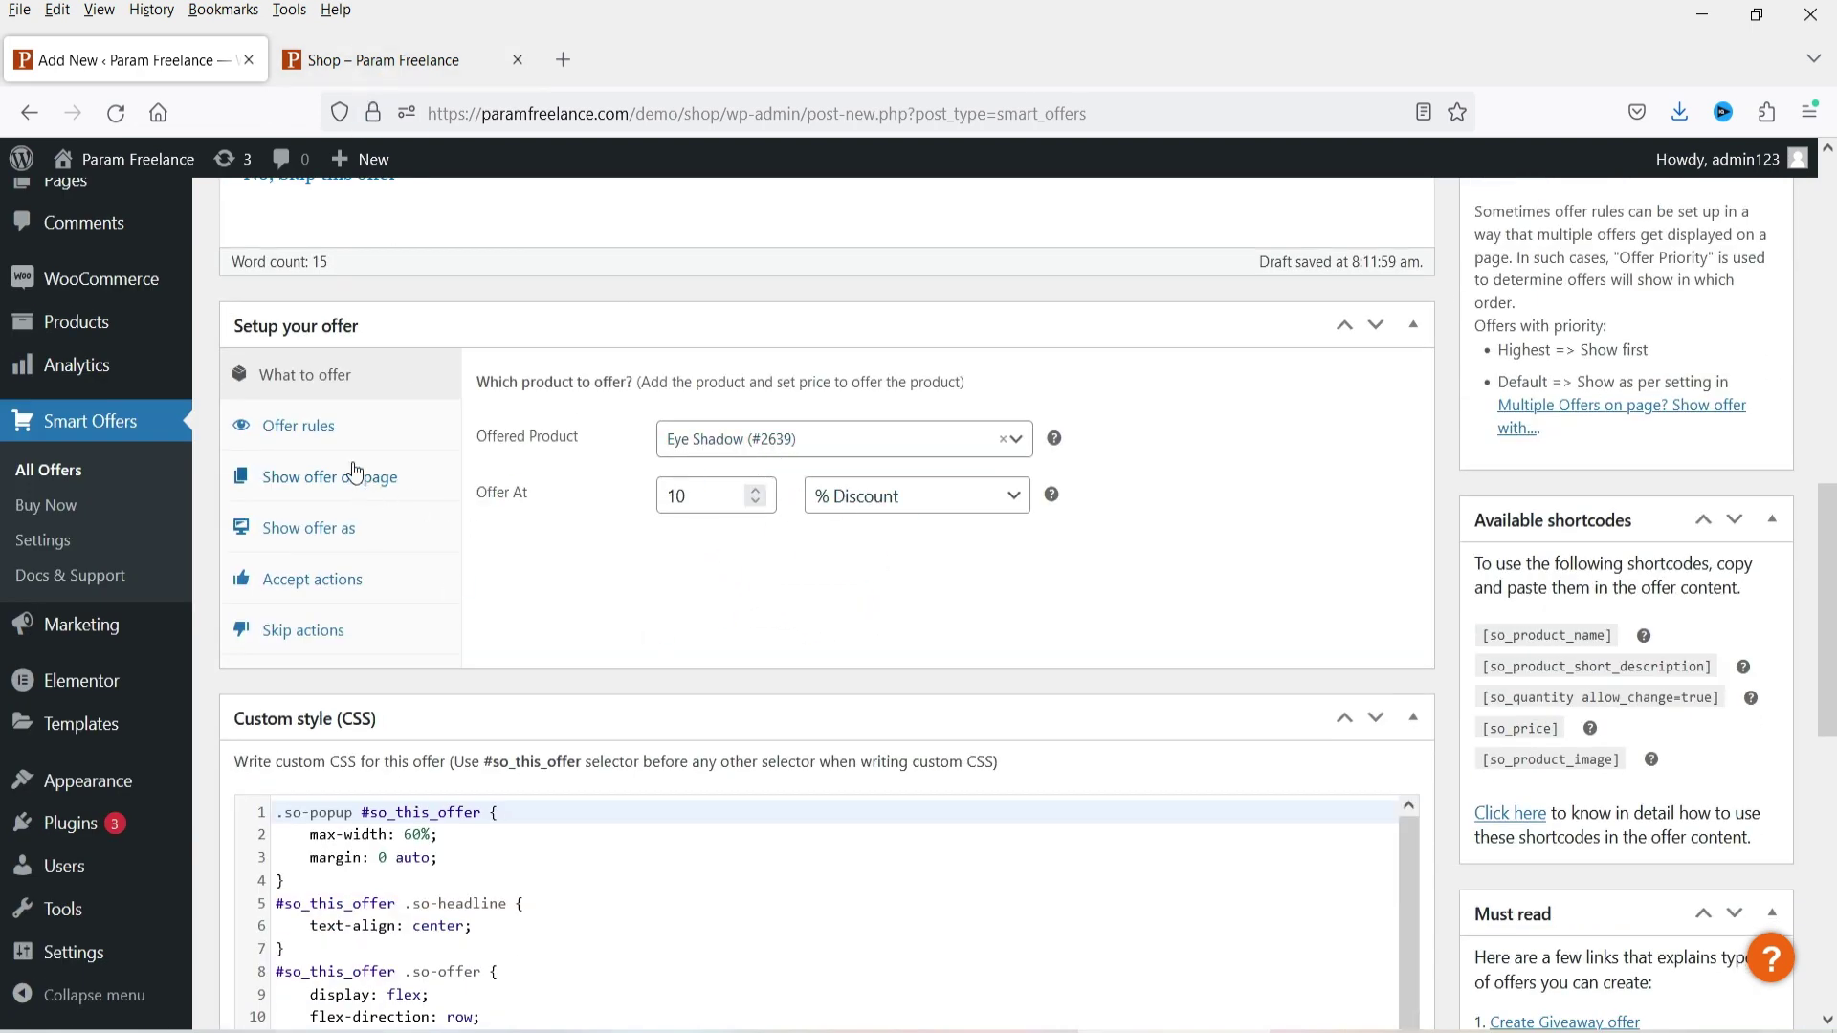
click(308, 427)
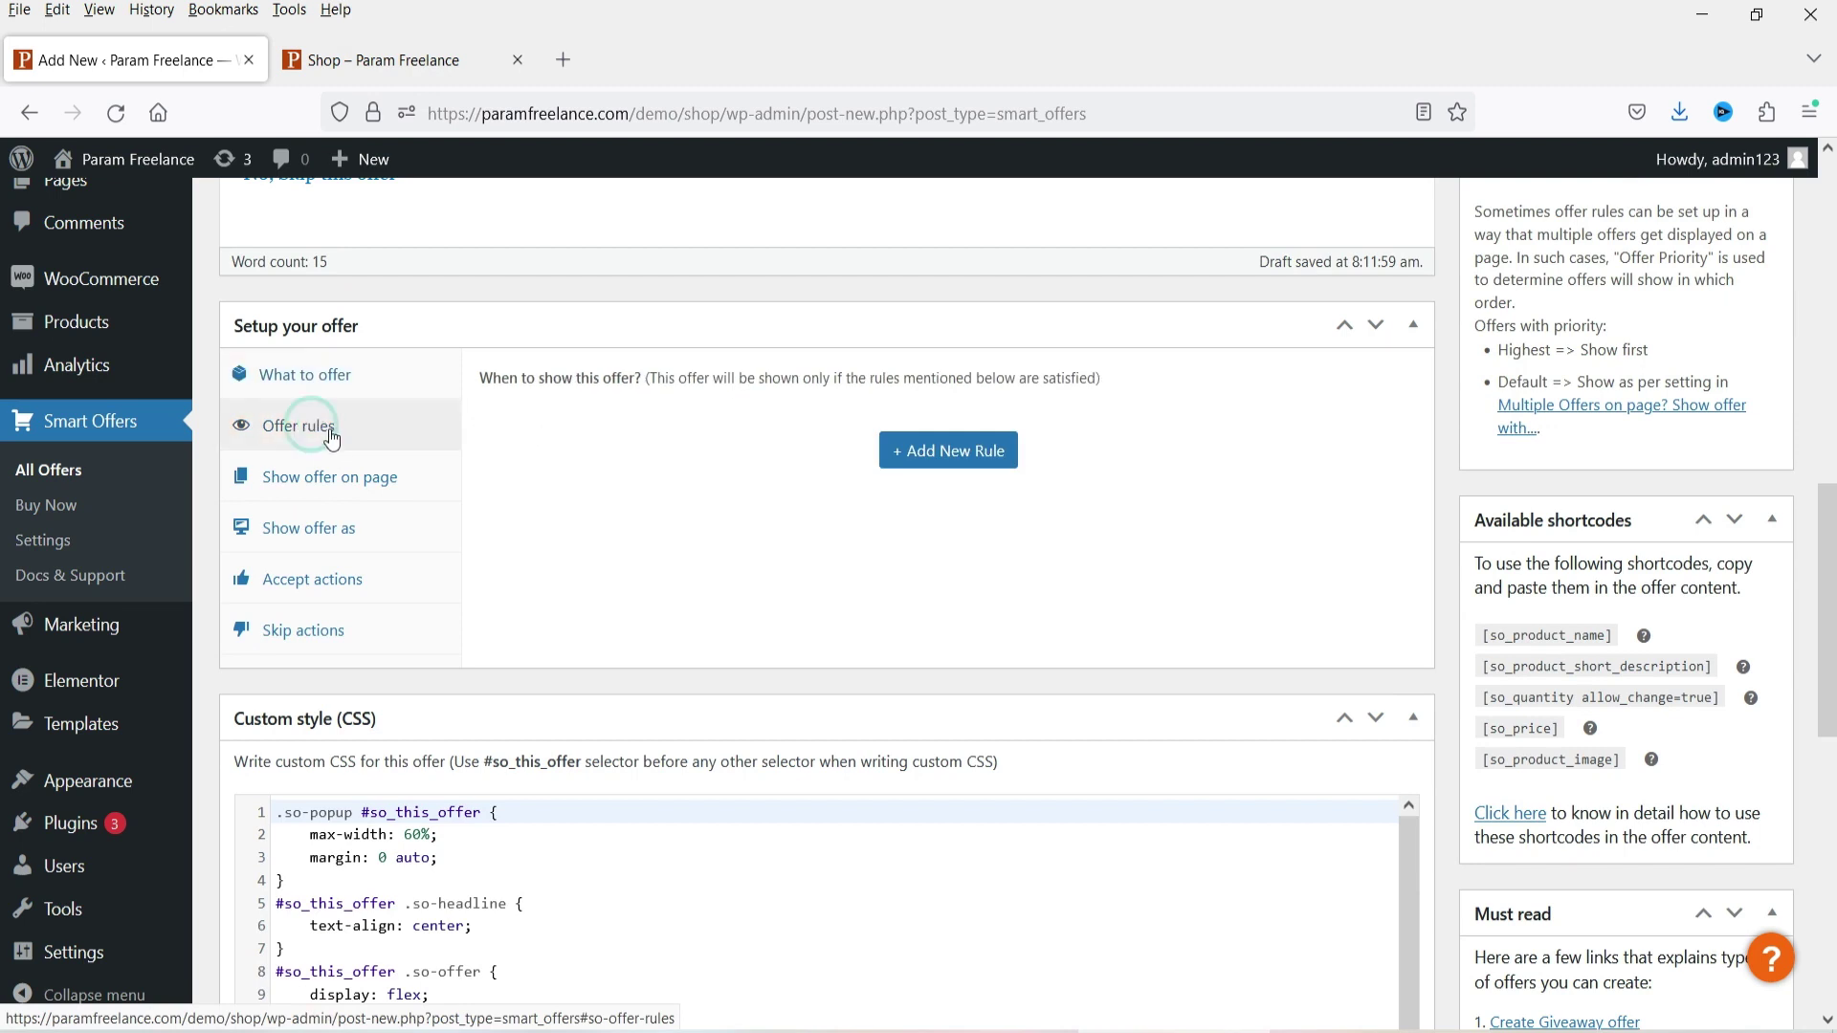
click(940, 467)
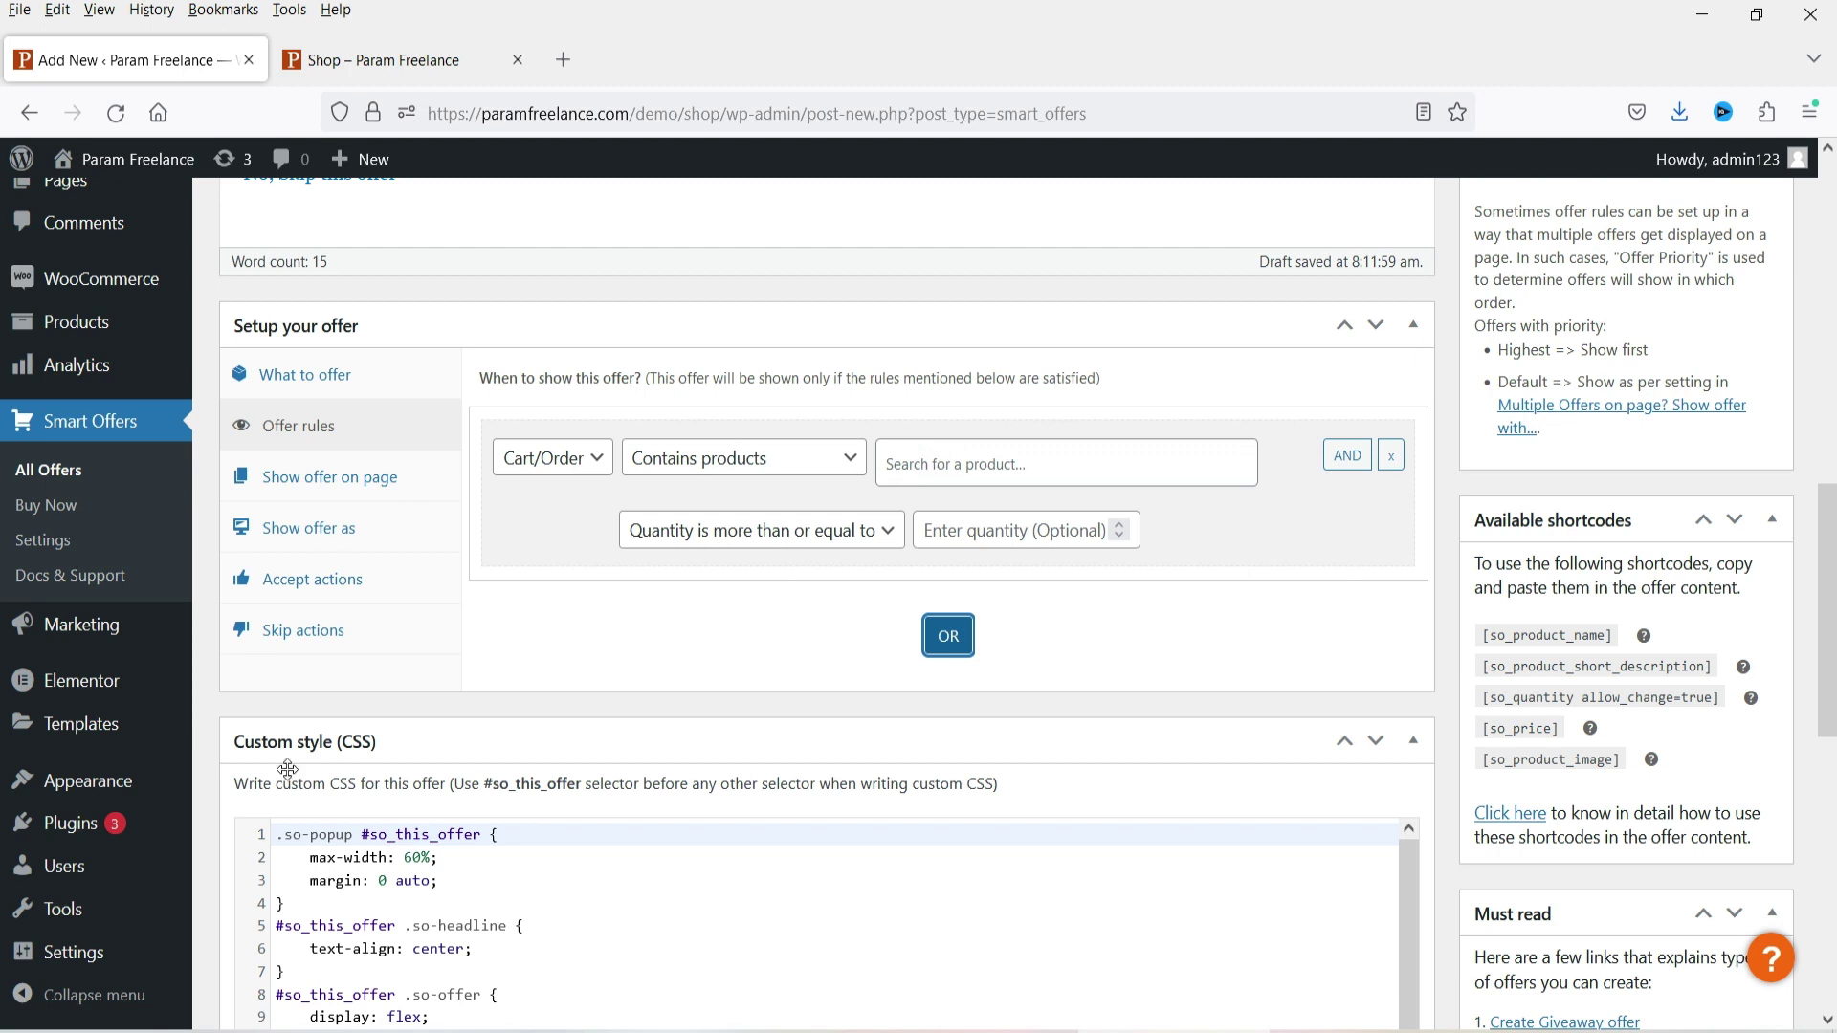
click(544, 467)
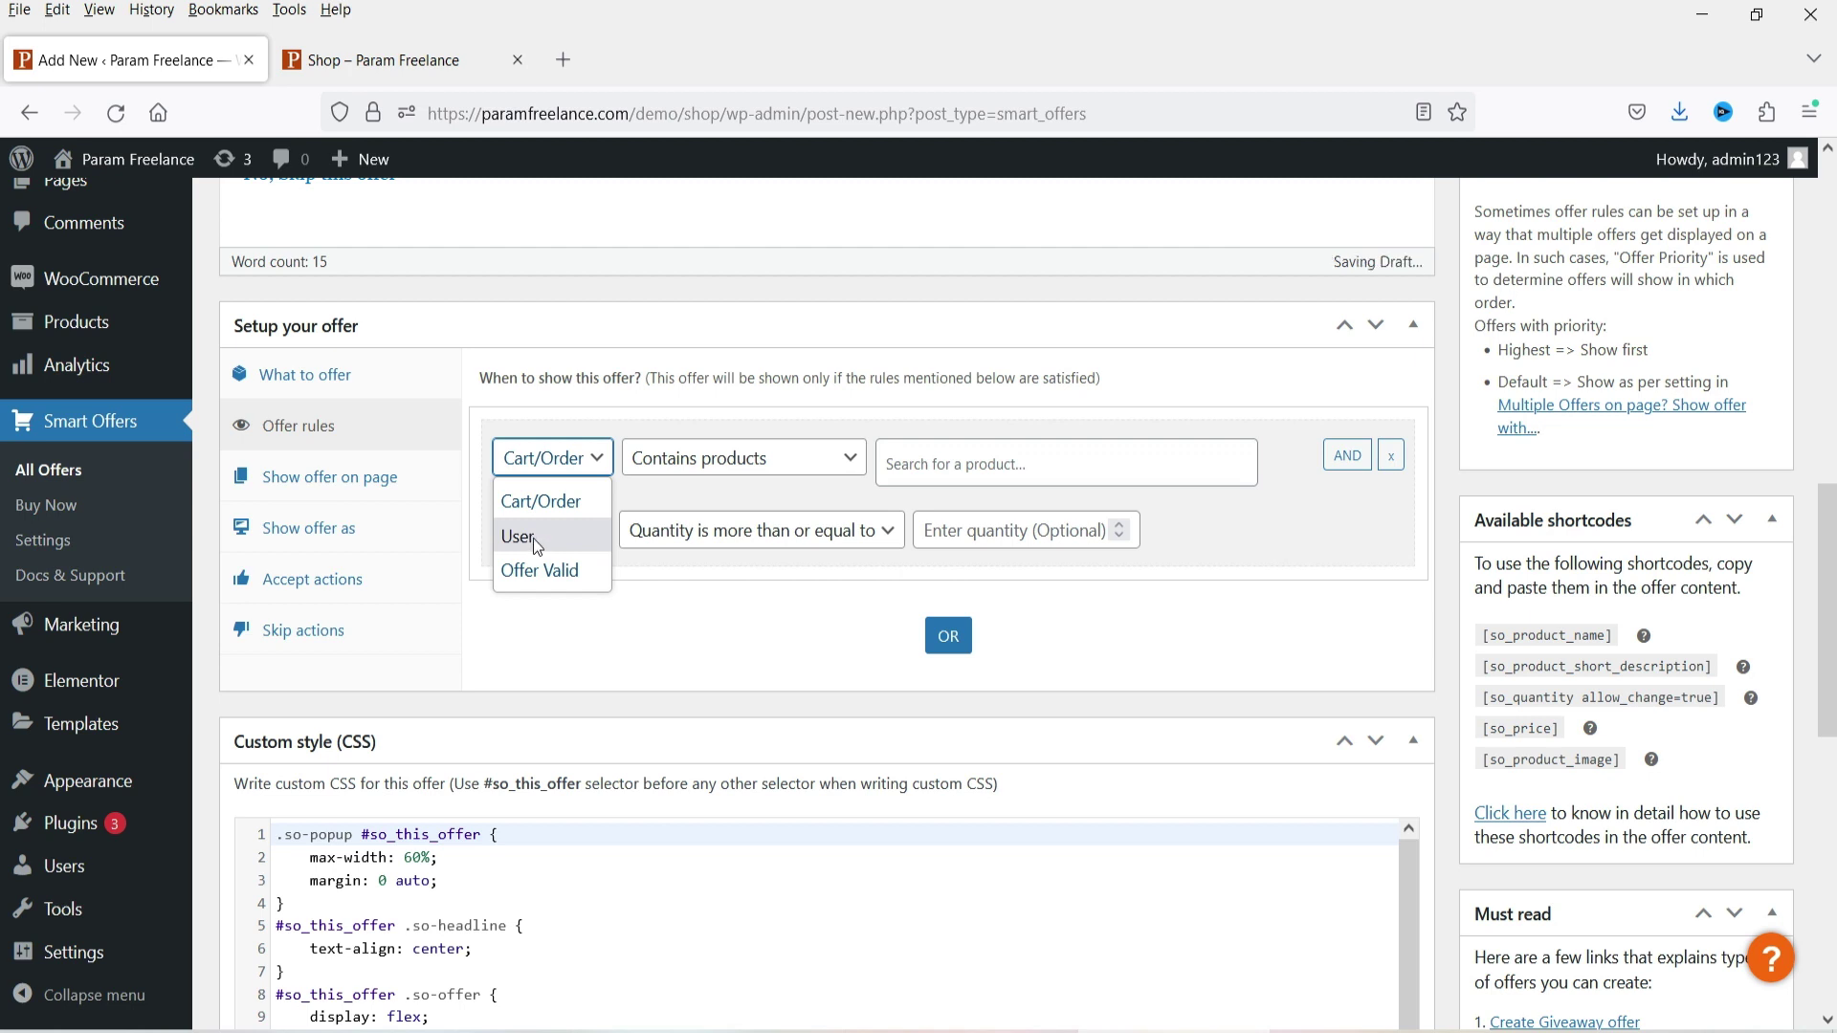
click(544, 494)
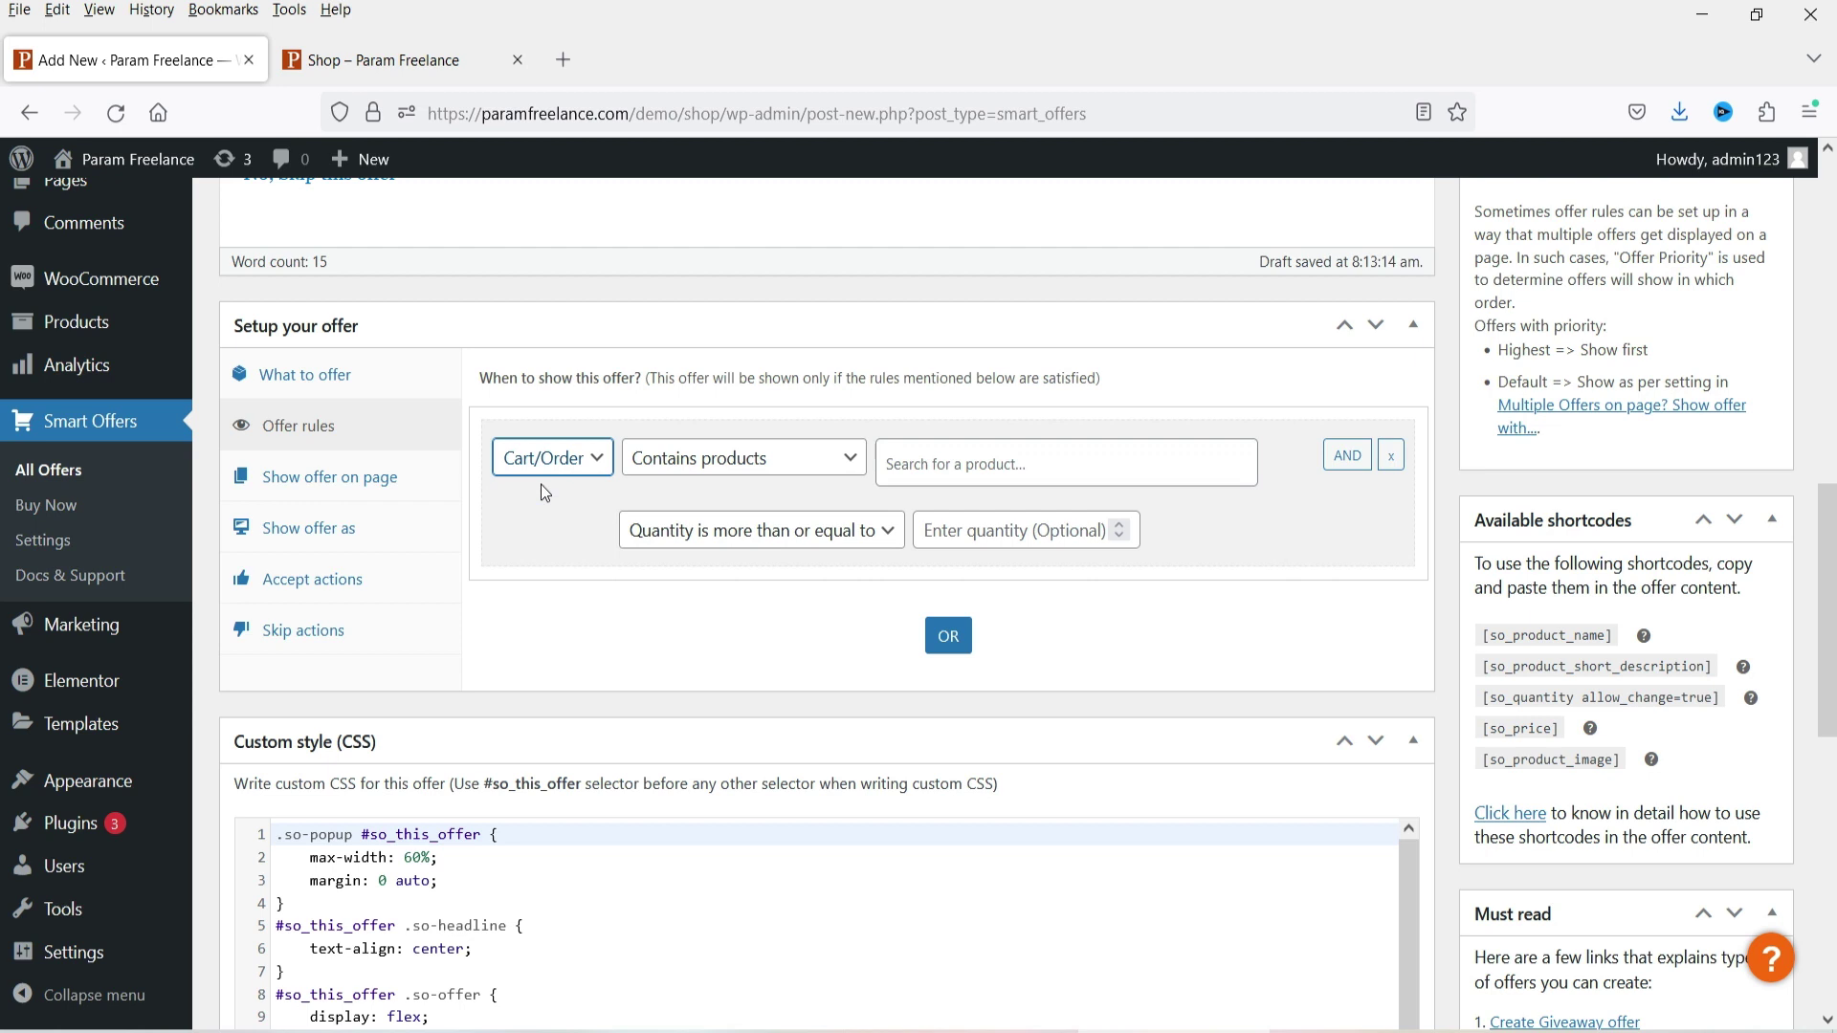
click(764, 461)
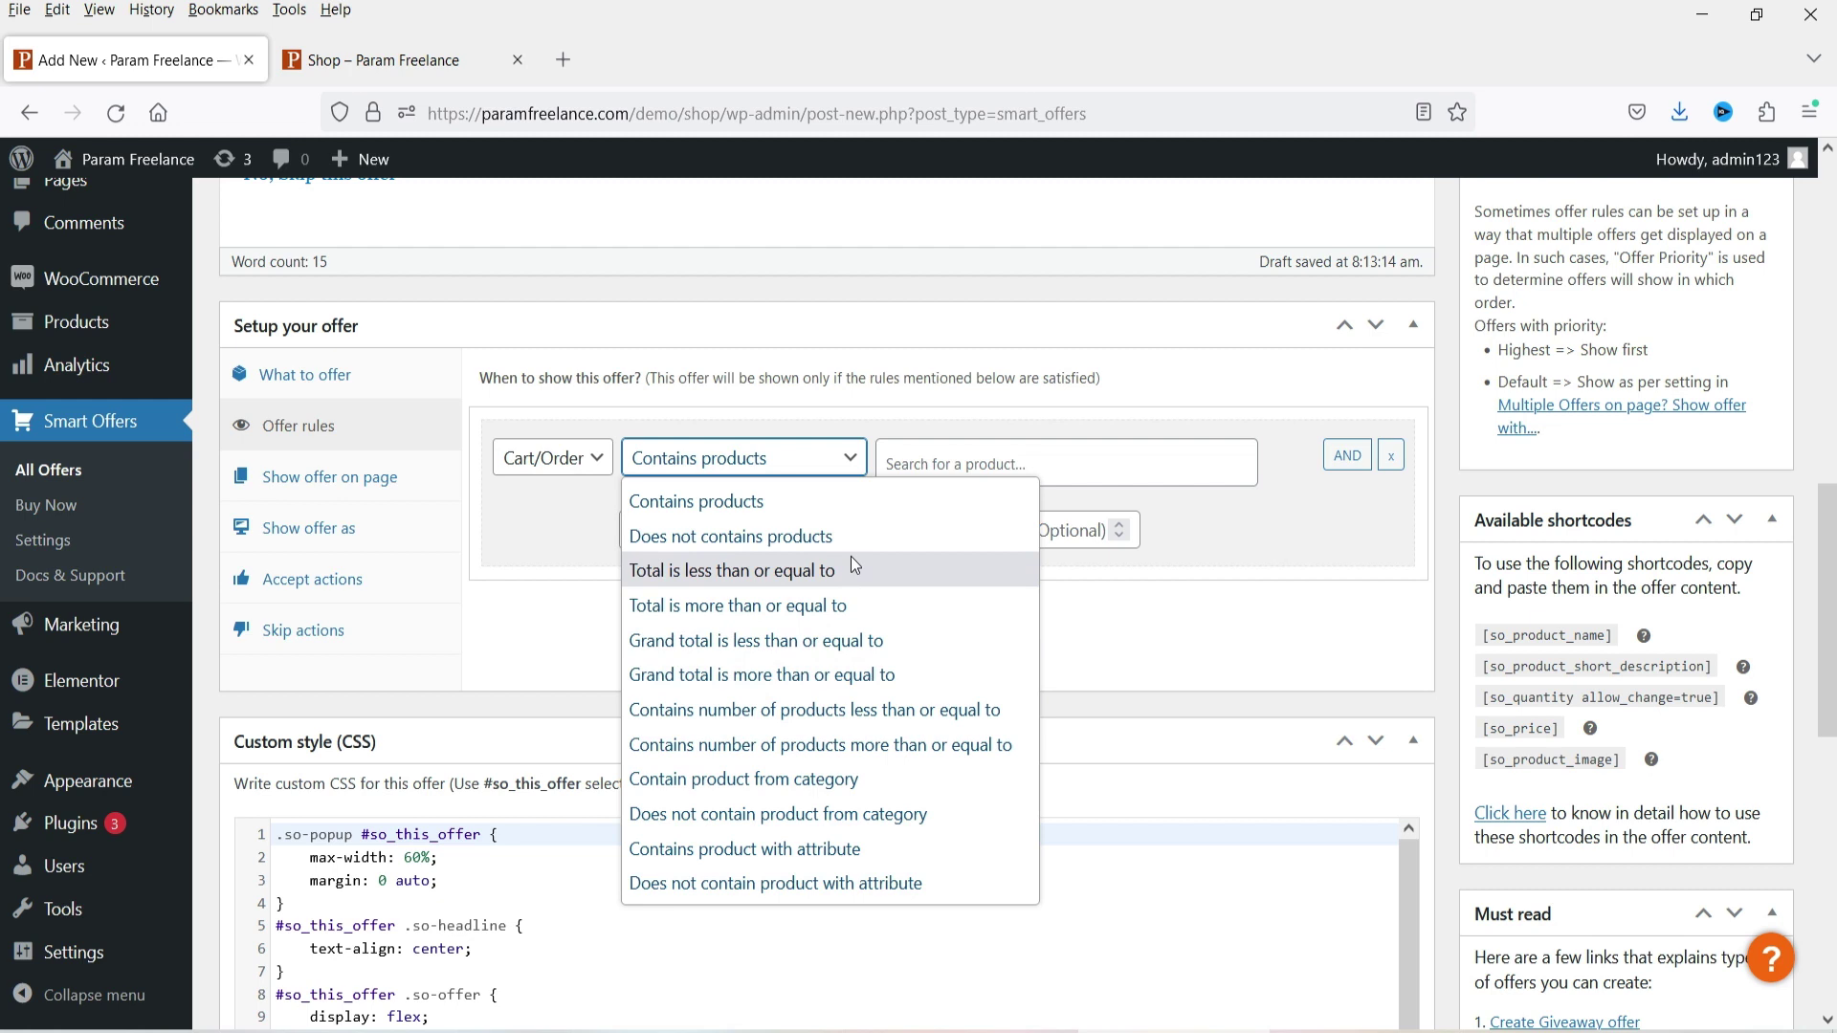
click(863, 783)
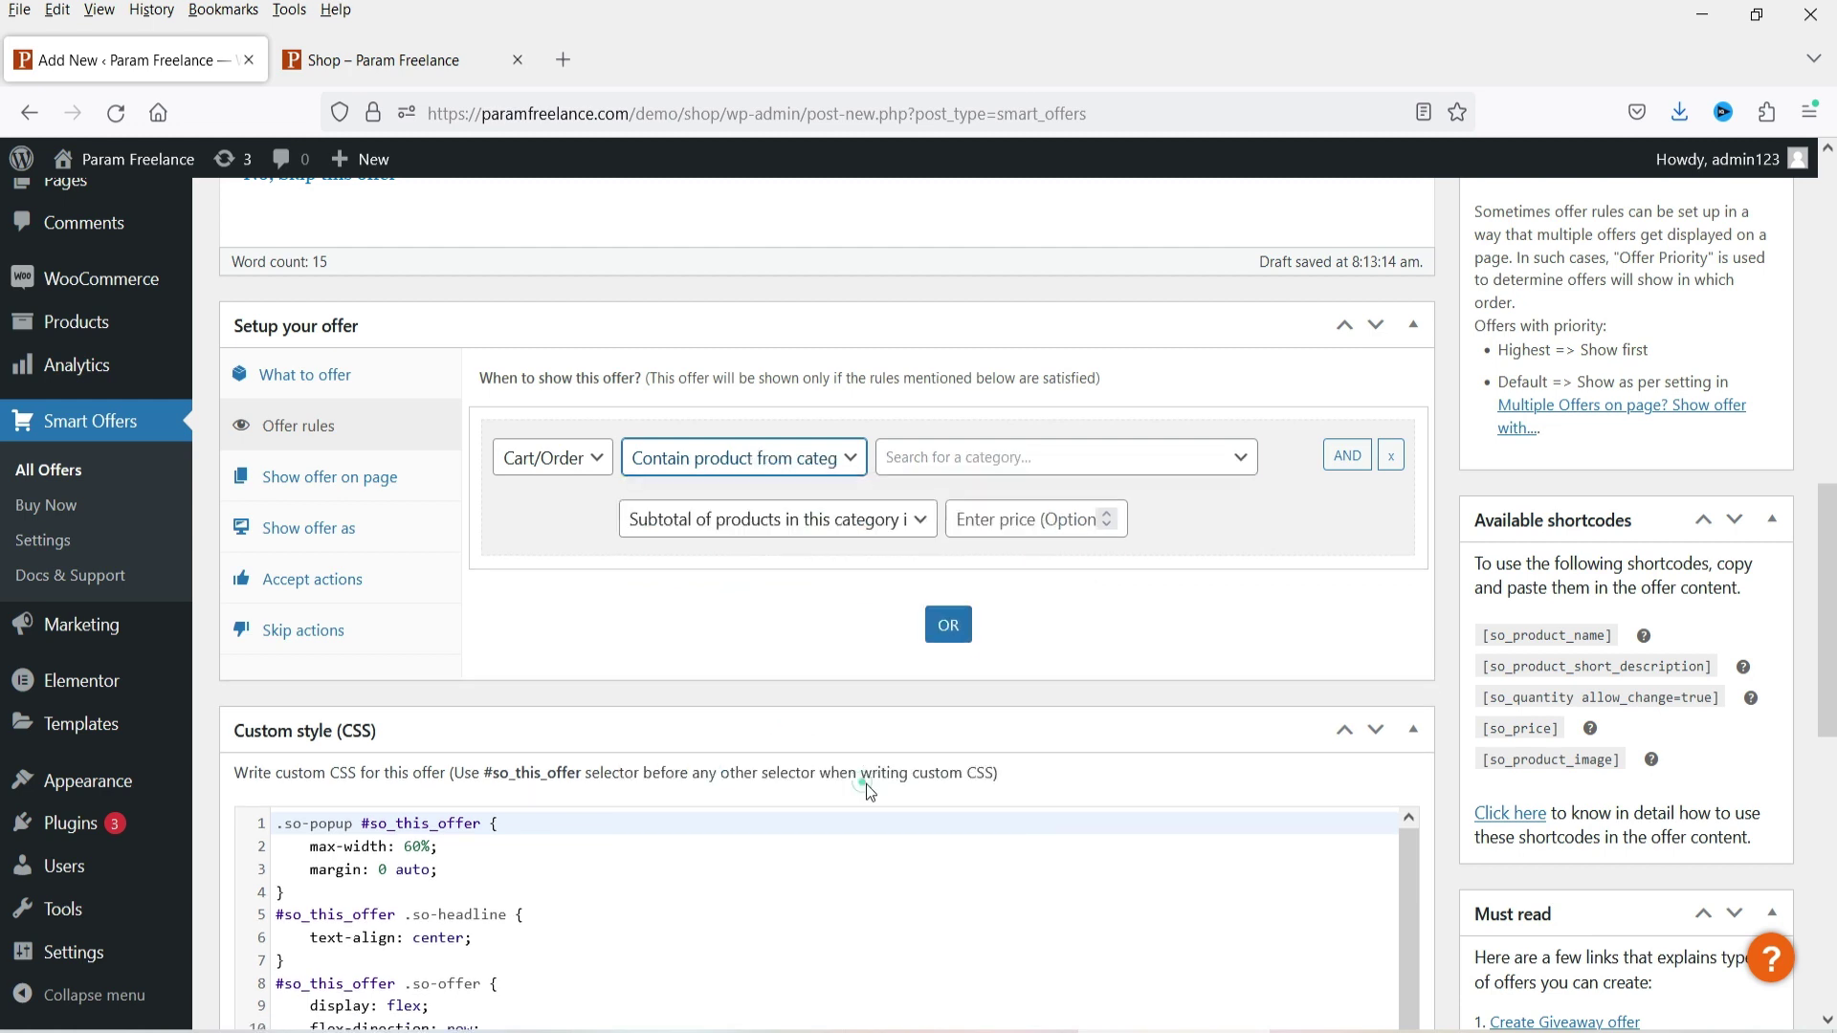
Search for the shirt categories and set the rule's product category to Tshirts.
click(950, 460)
text(acc)
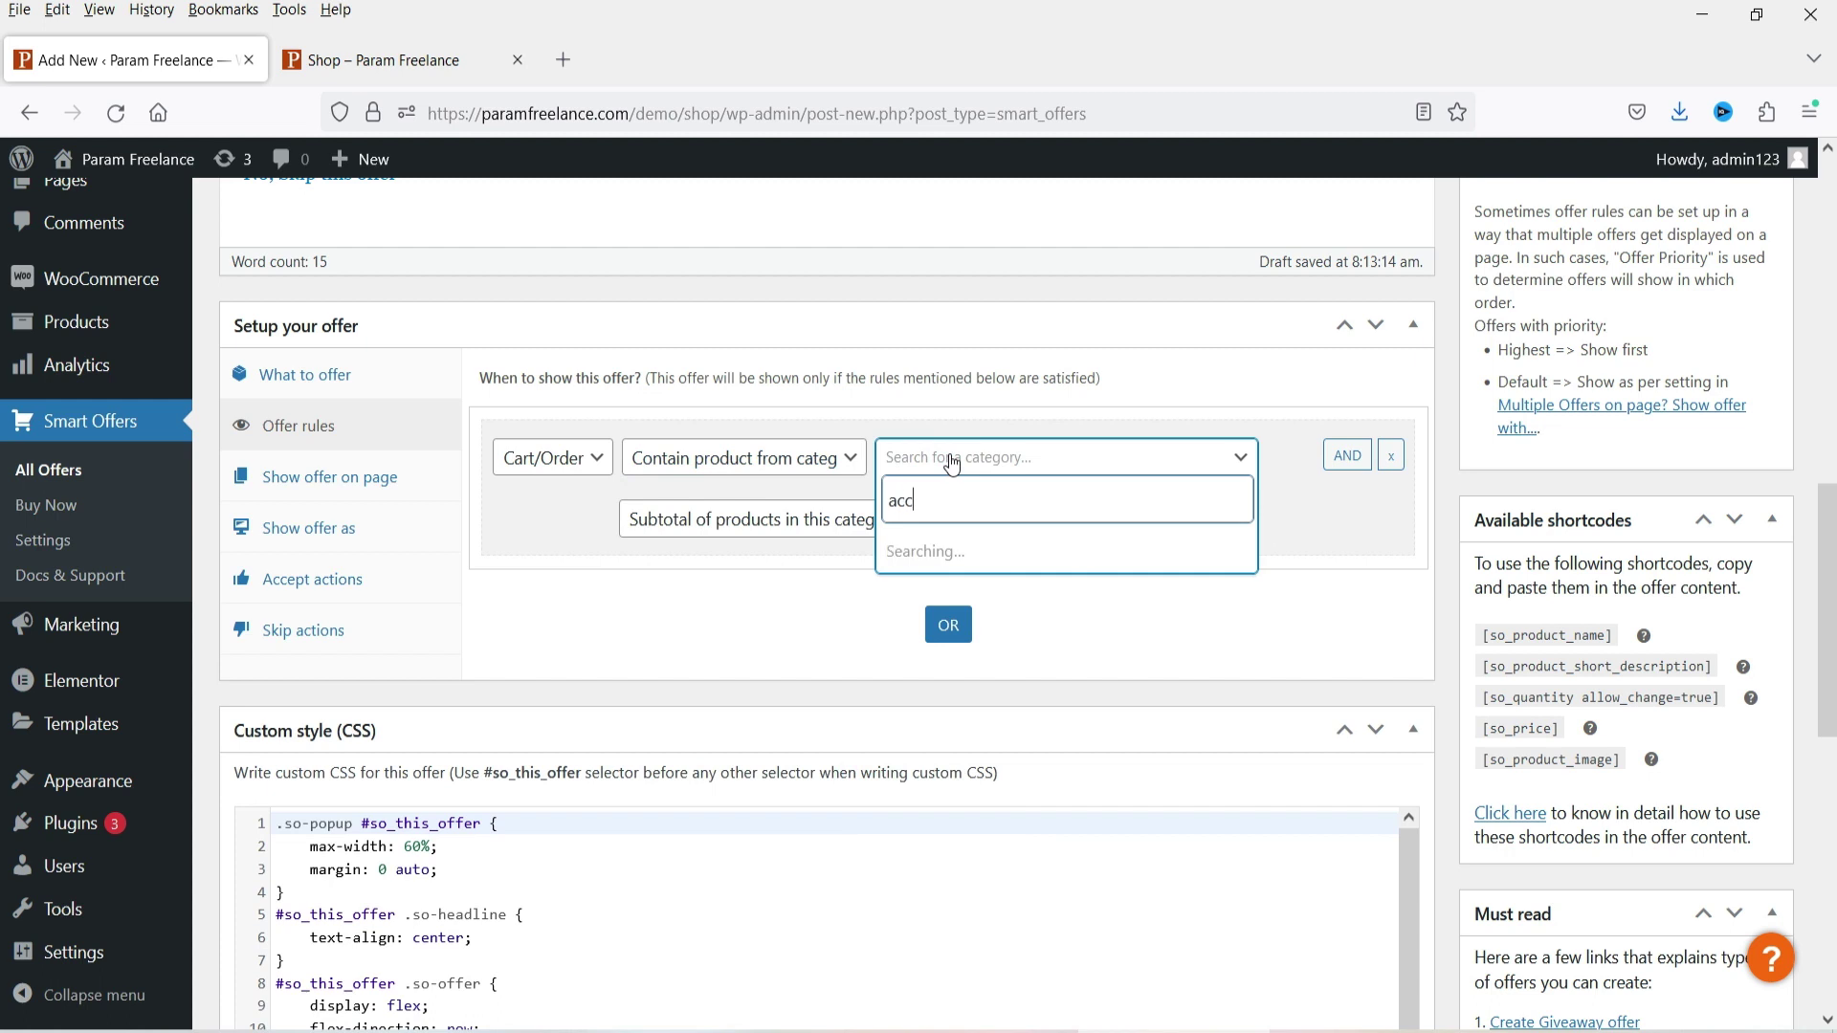
text(e)
double_click(948, 494)
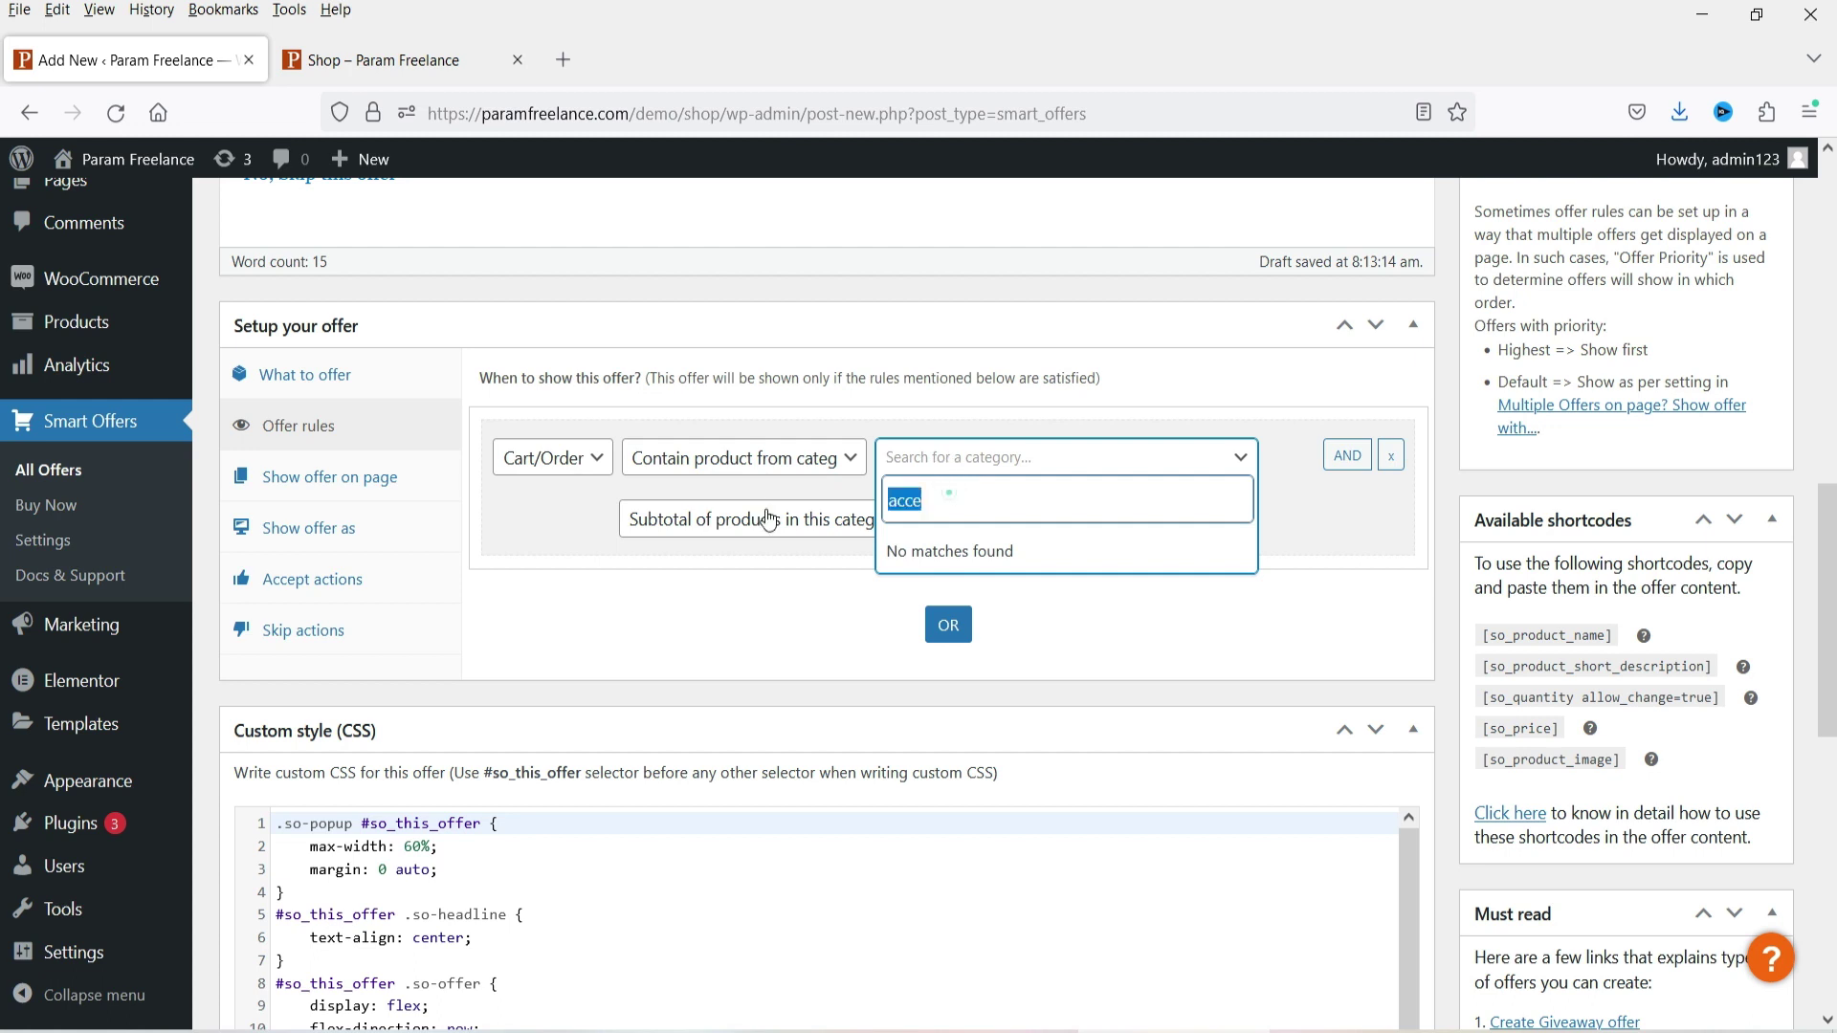
key(BackSpace)
text(shirt)
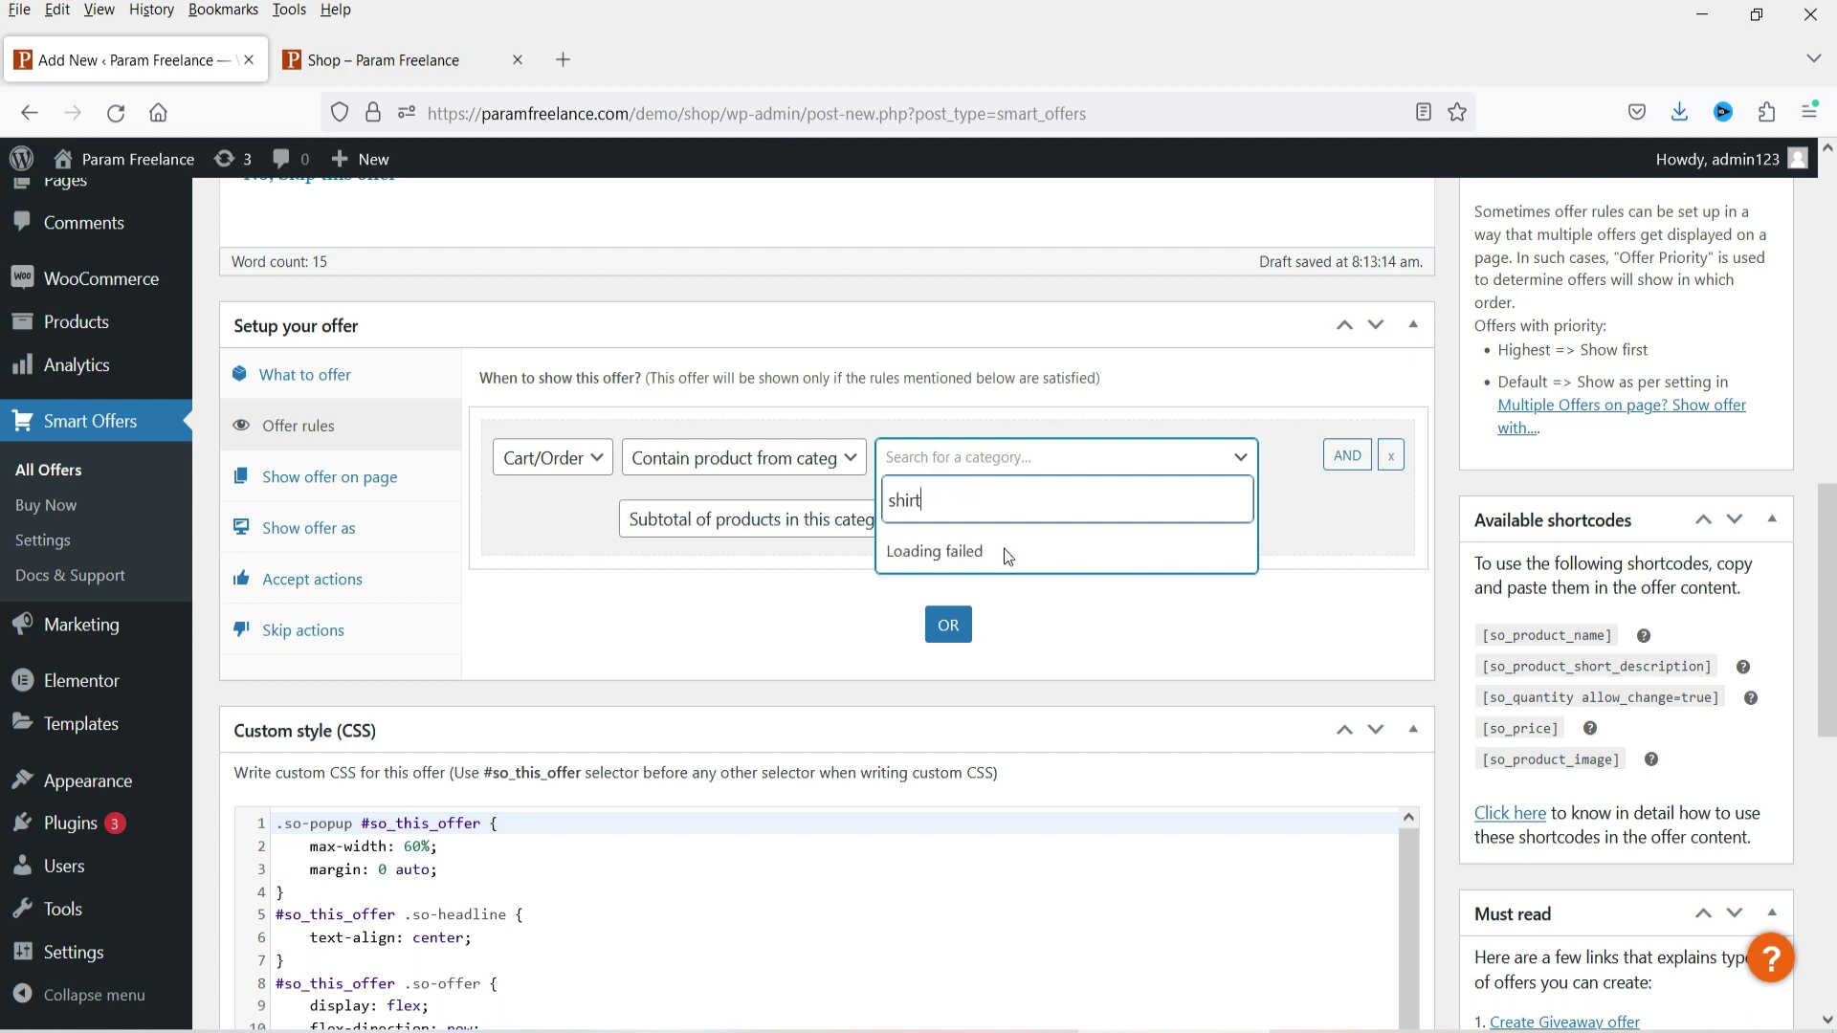
click(1006, 553)
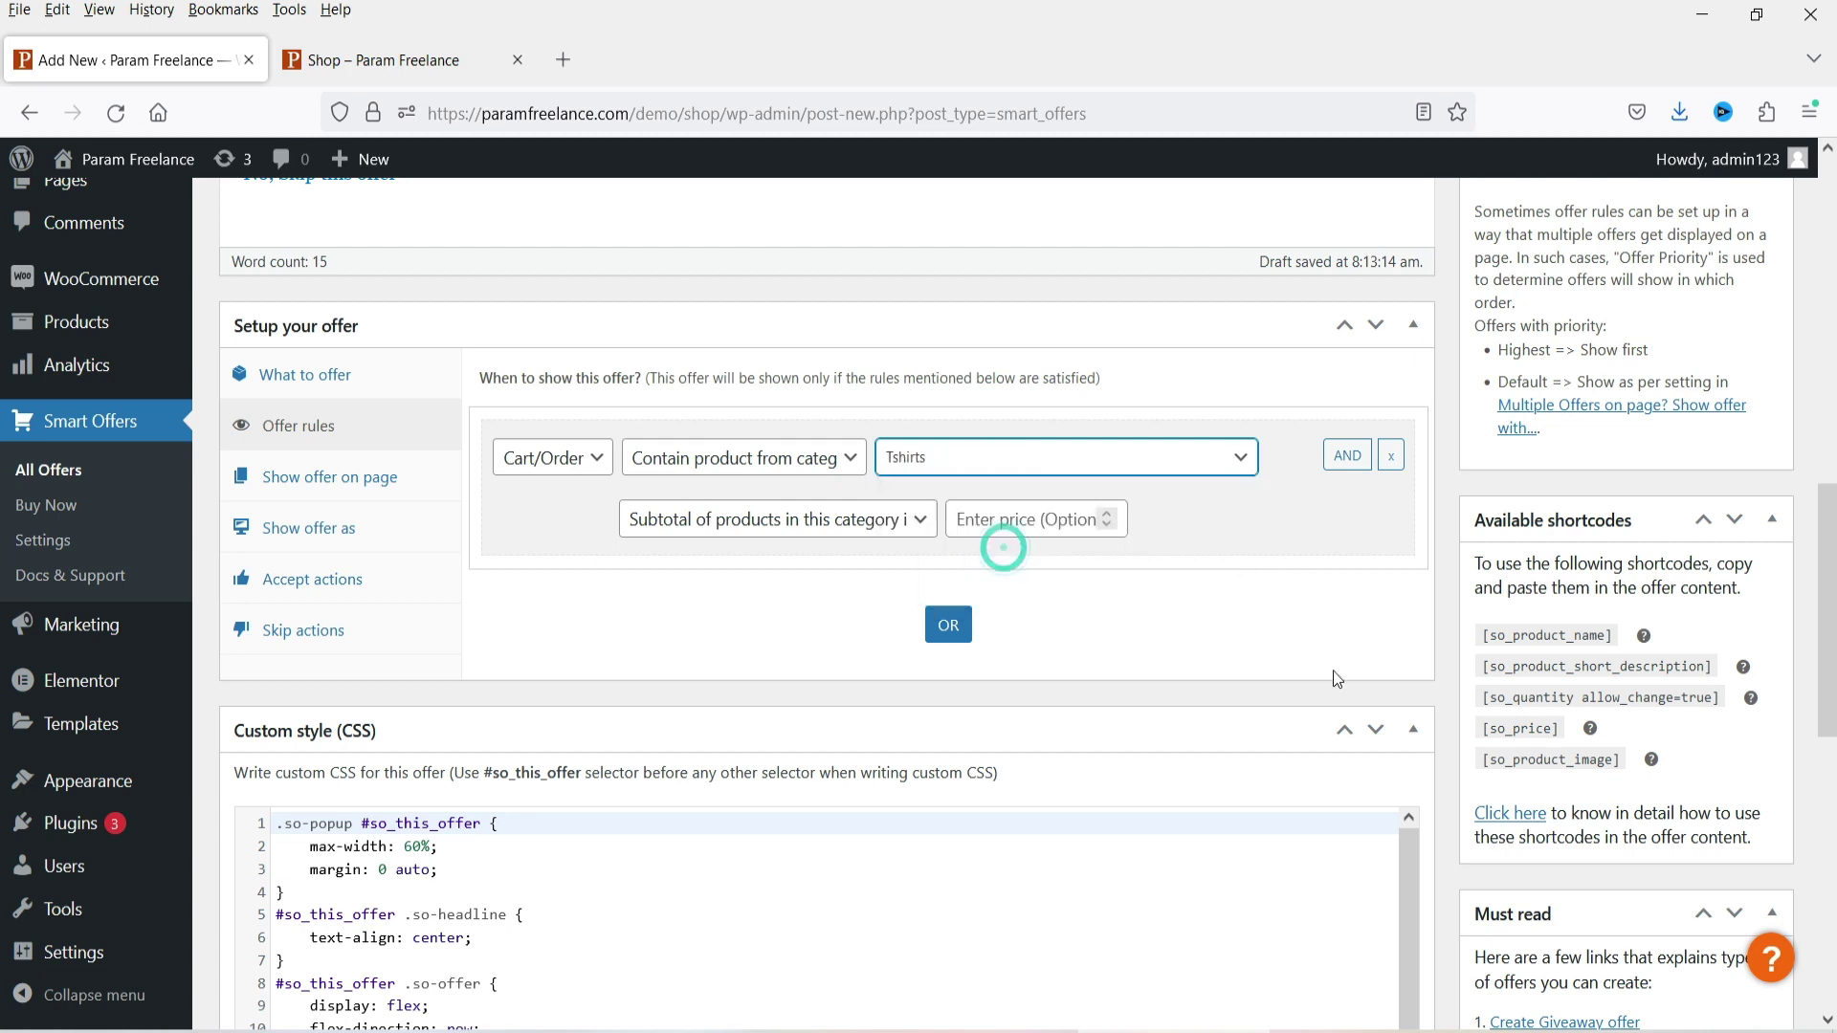
Examine the shop page for products in the Tshirts category and the Eye Shadow product.
click(412, 63)
scroll(1121, 546, down, 10)
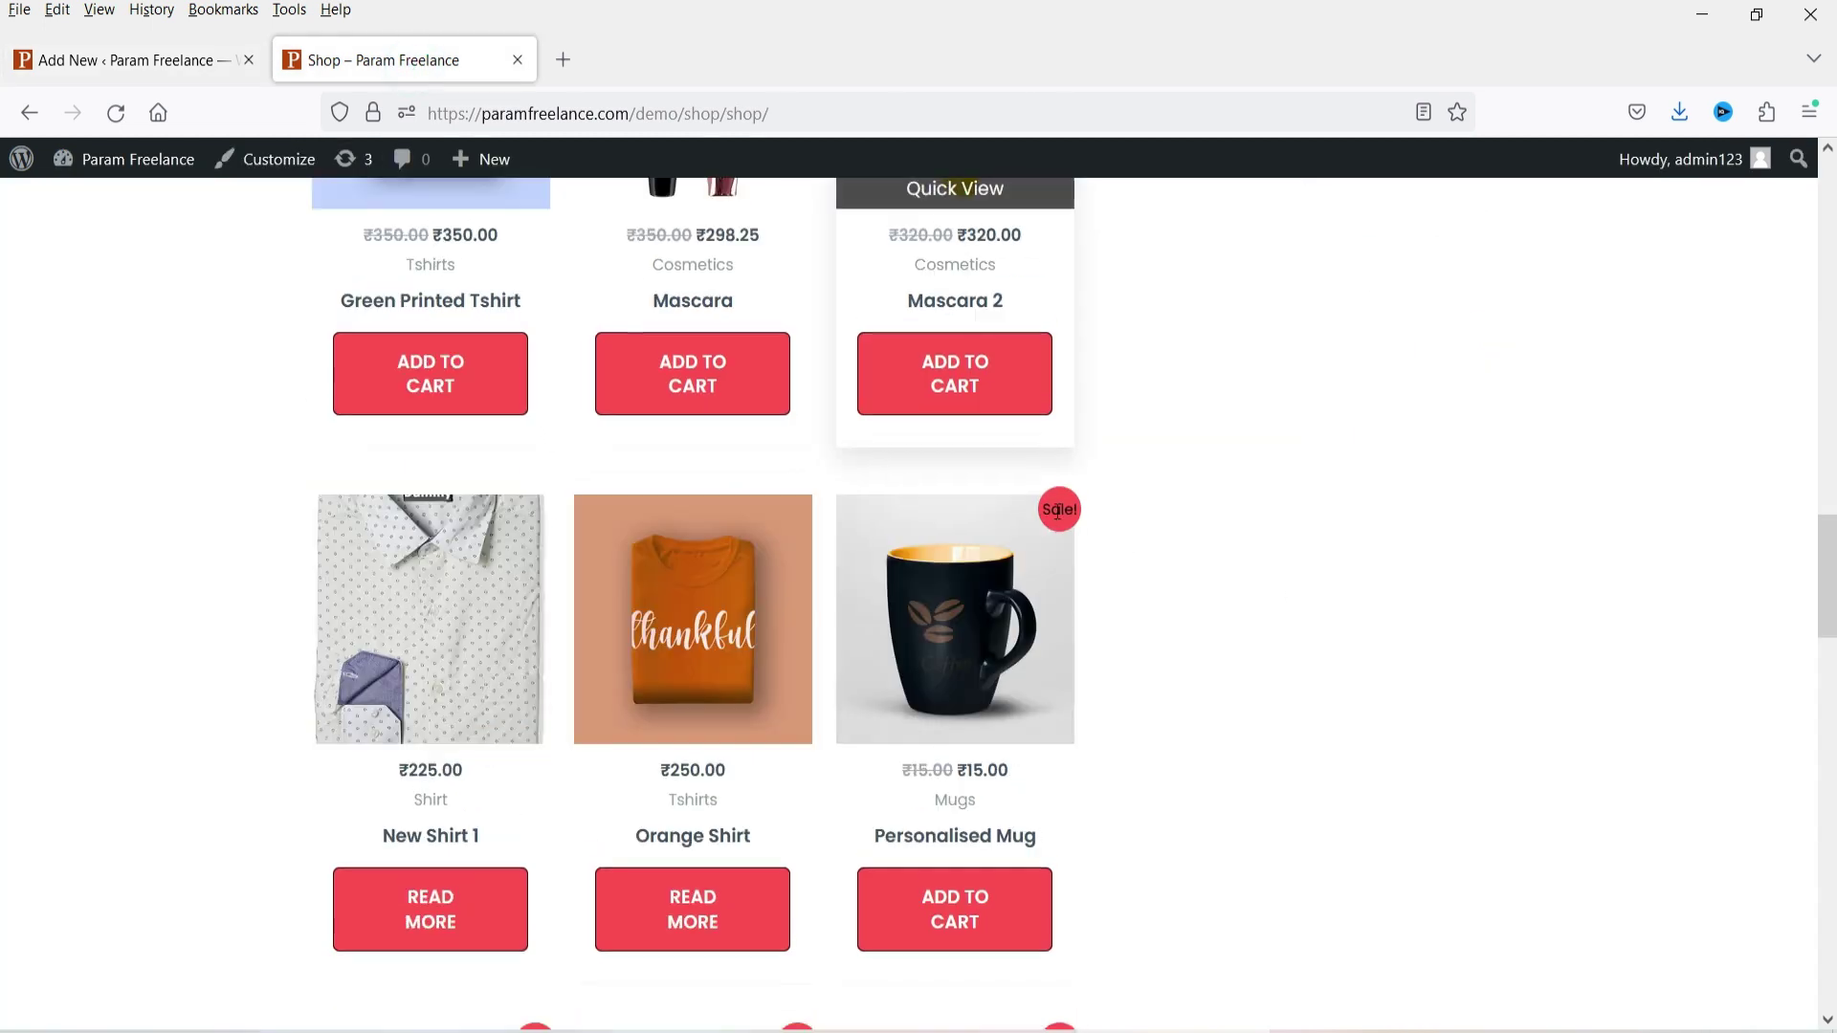
scroll(418, 662, up, 3)
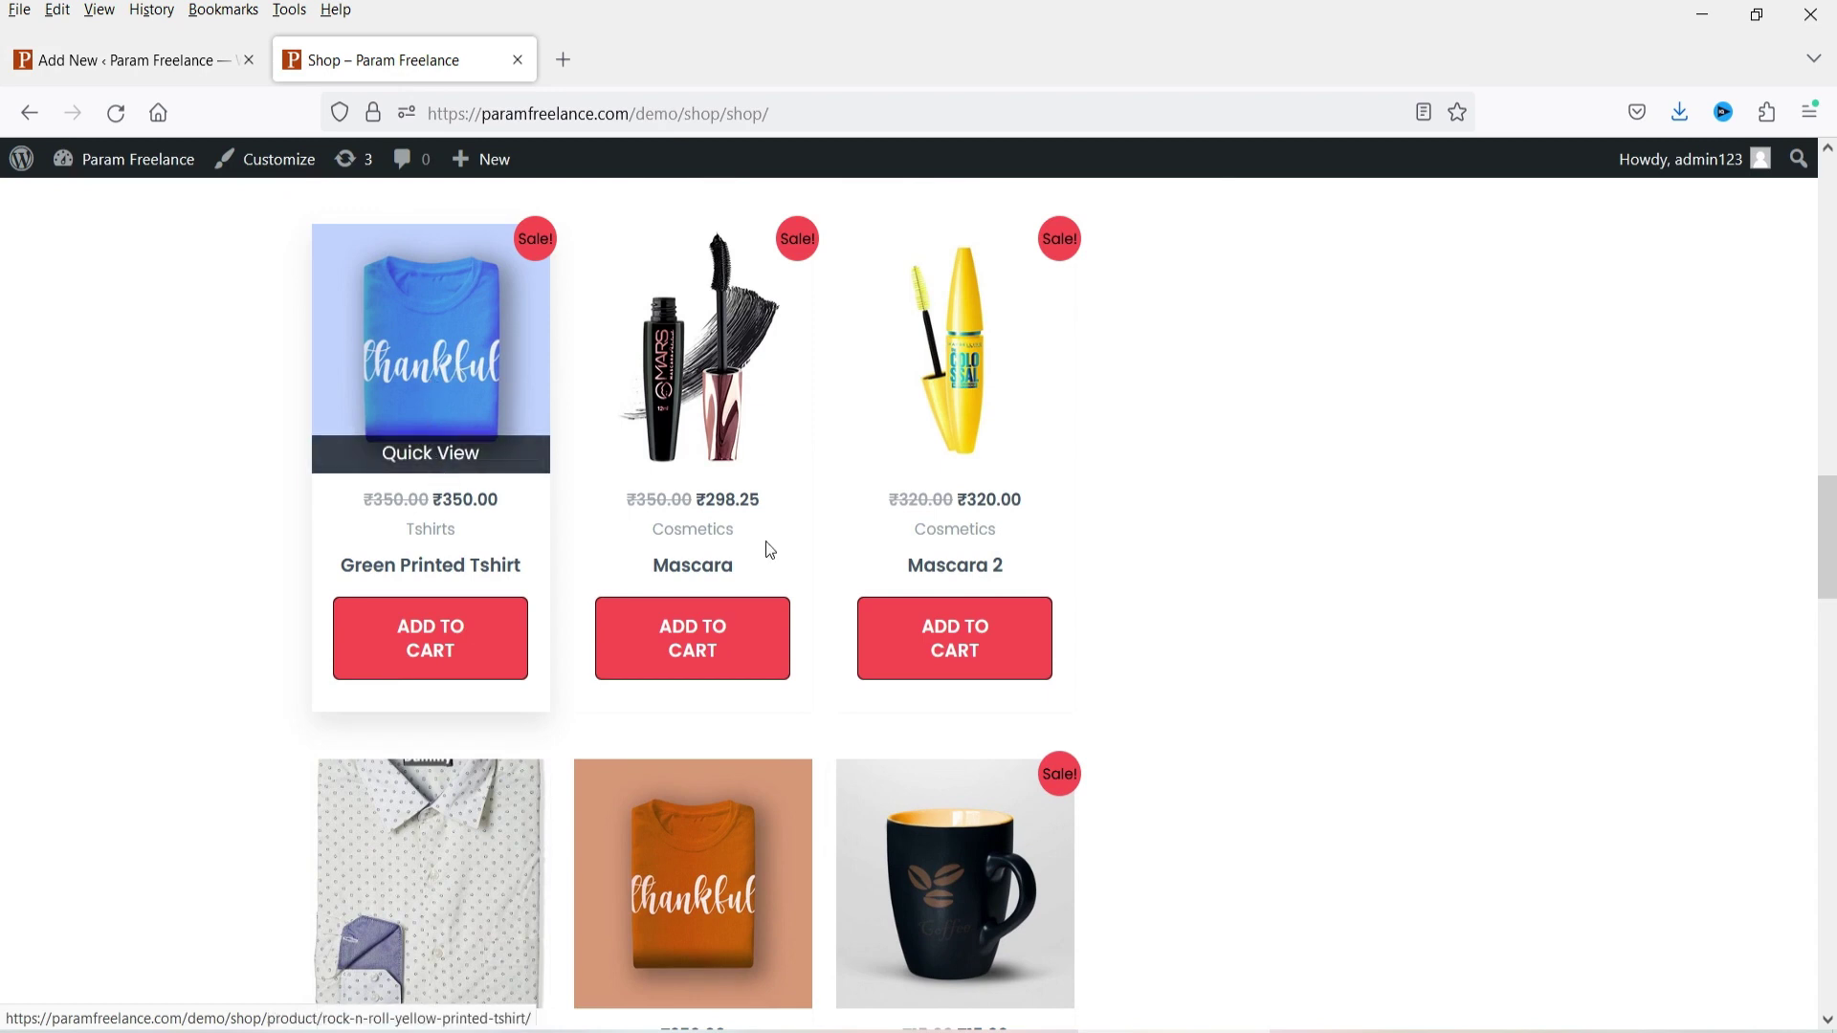
scroll(1249, 603, down, 10)
scroll(1147, 551, up, 6)
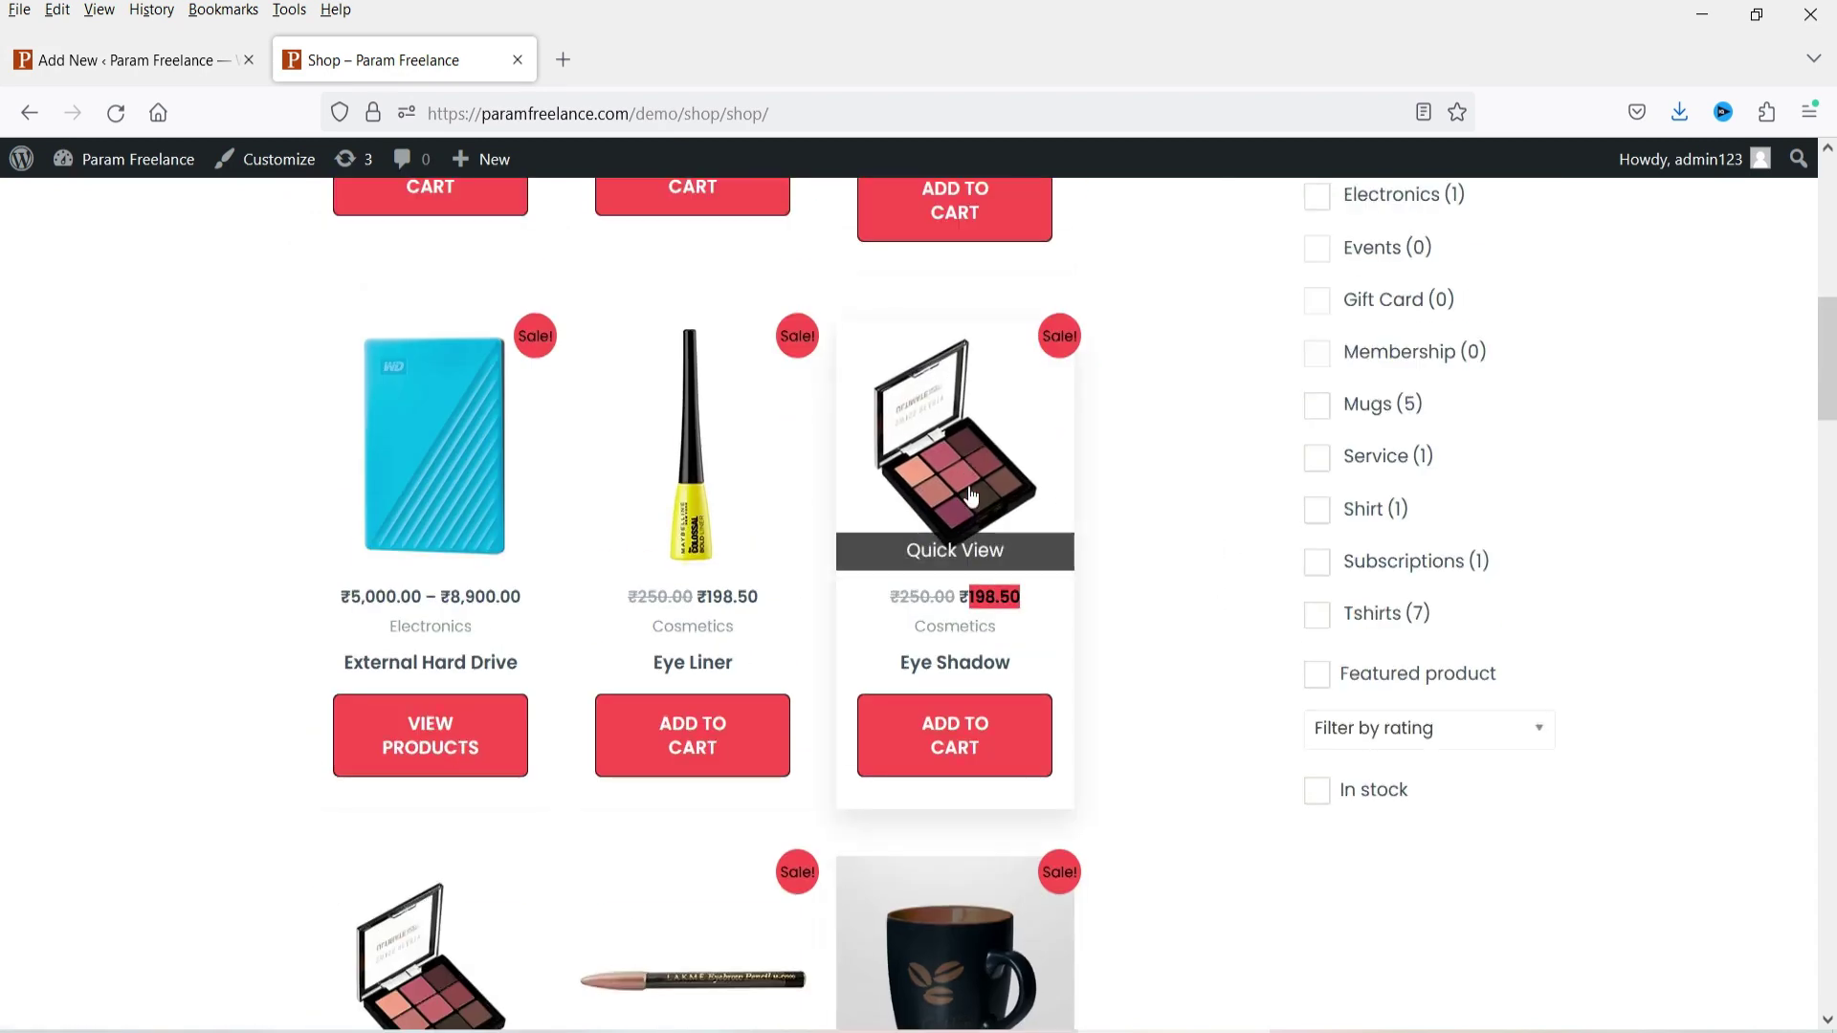
scroll(1107, 512, down, 15)
click(155, 62)
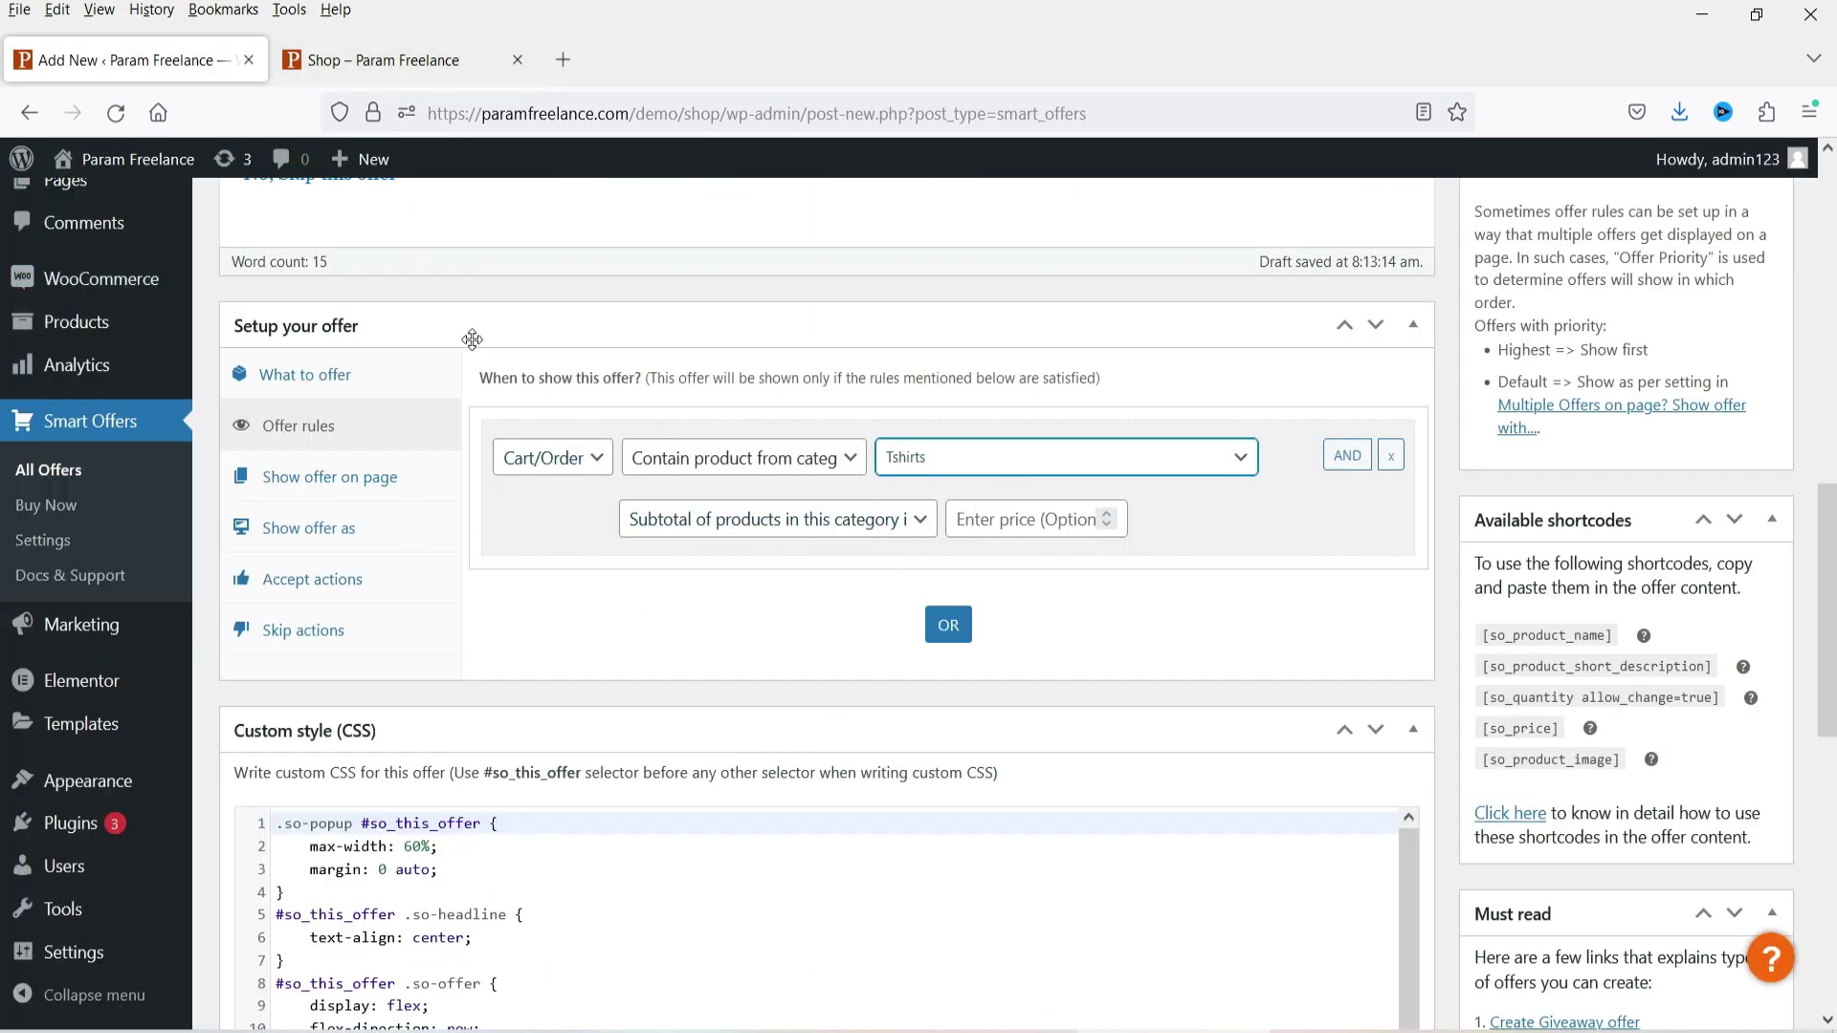
Set the Tshirts category rule's condition to "Quantity is equal to" with a quantity of 1.
click(818, 537)
click(818, 534)
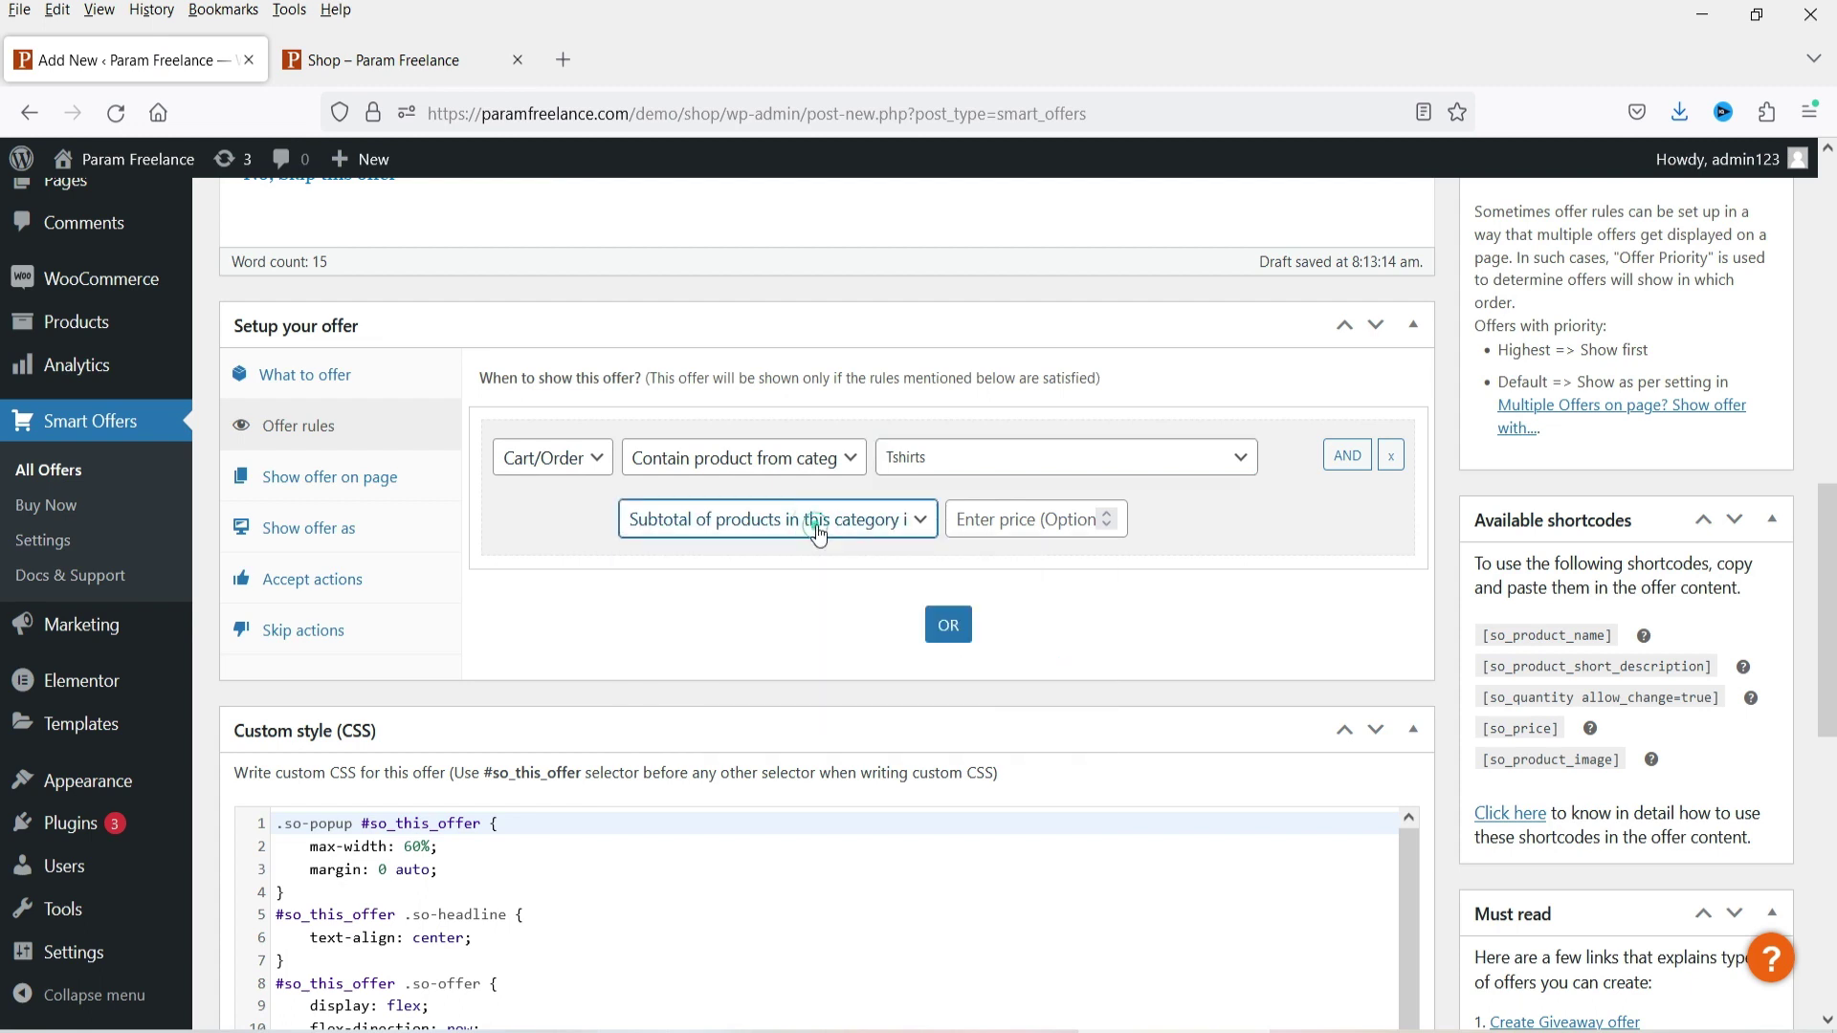
click(1056, 524)
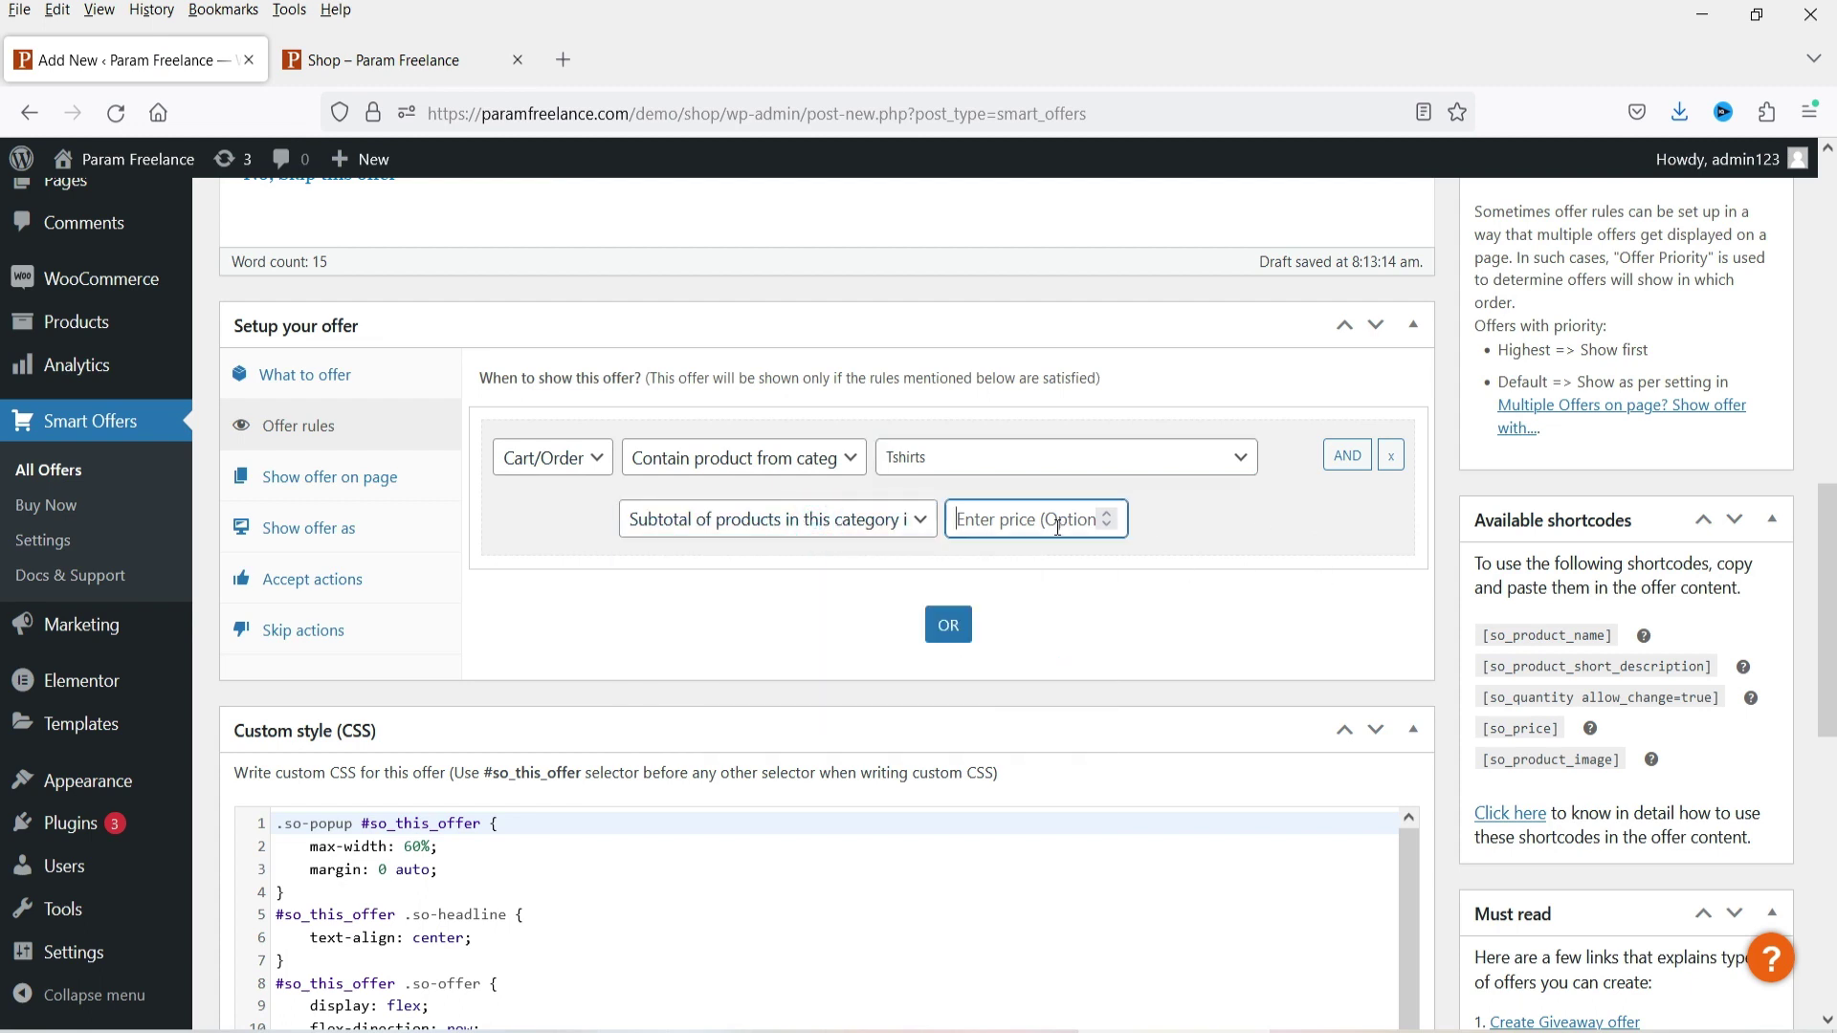
click(913, 522)
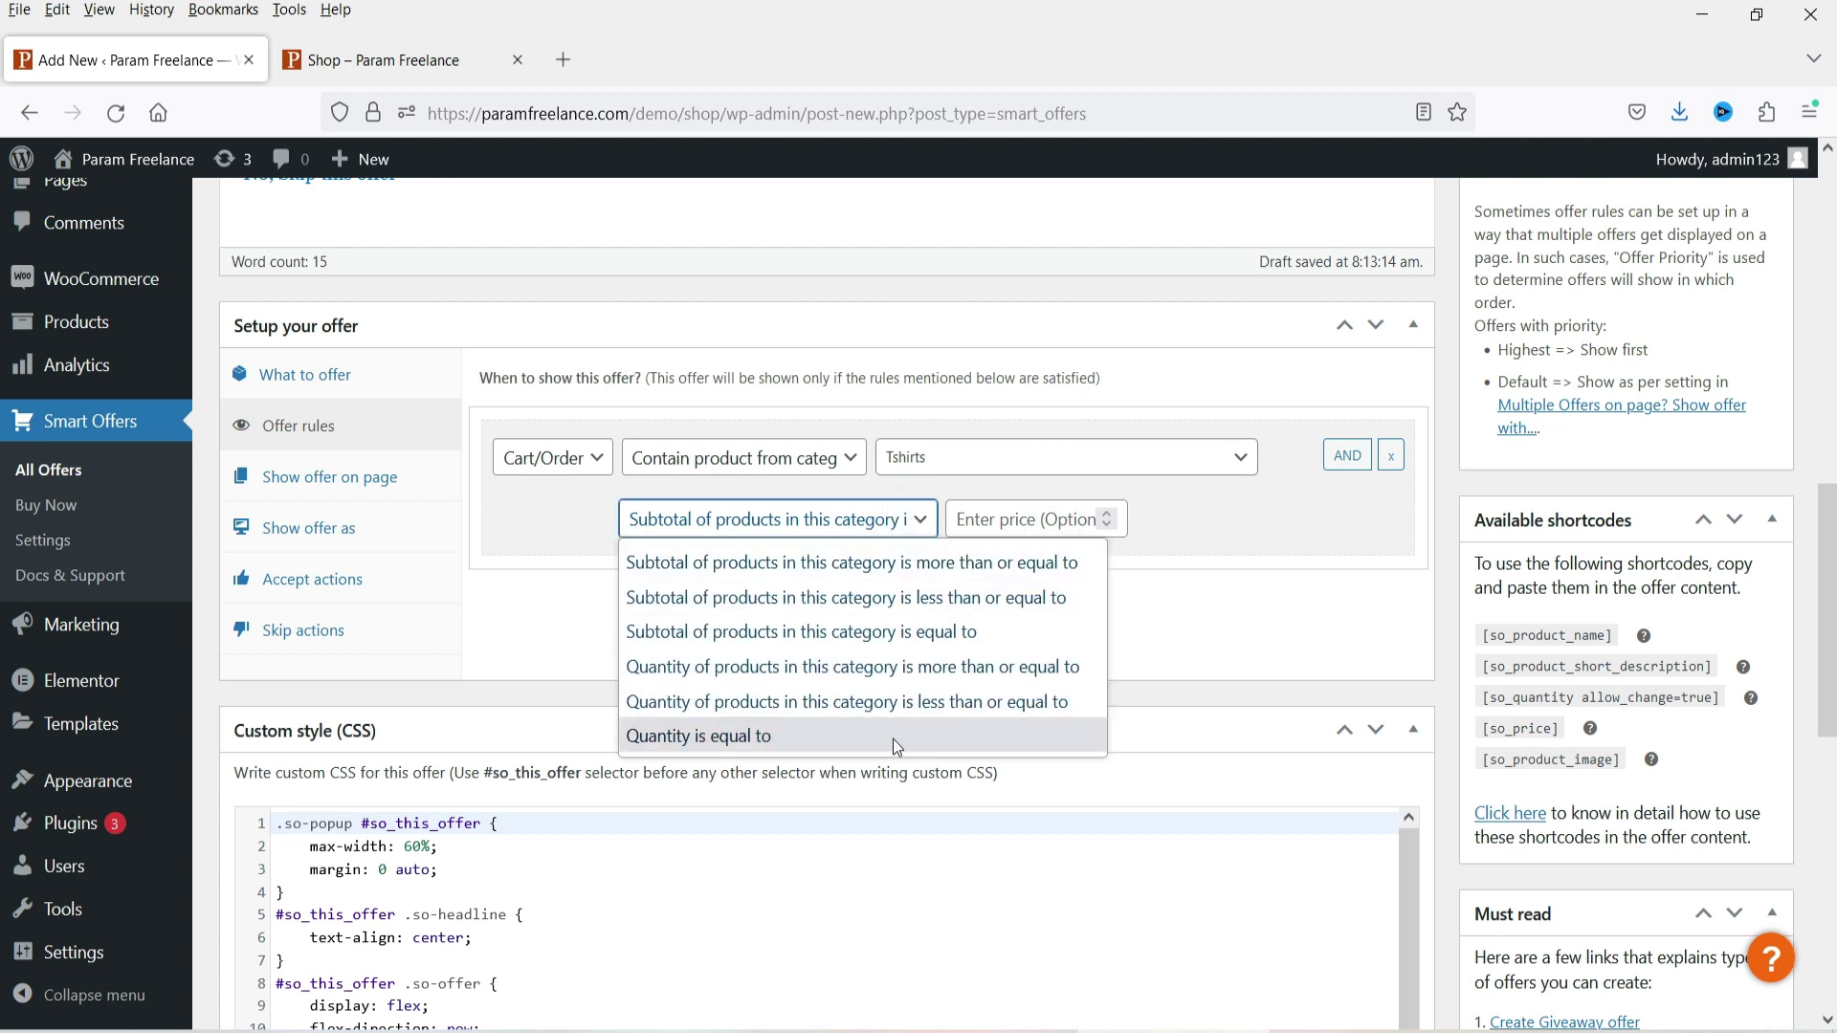
click(773, 737)
click(1004, 516)
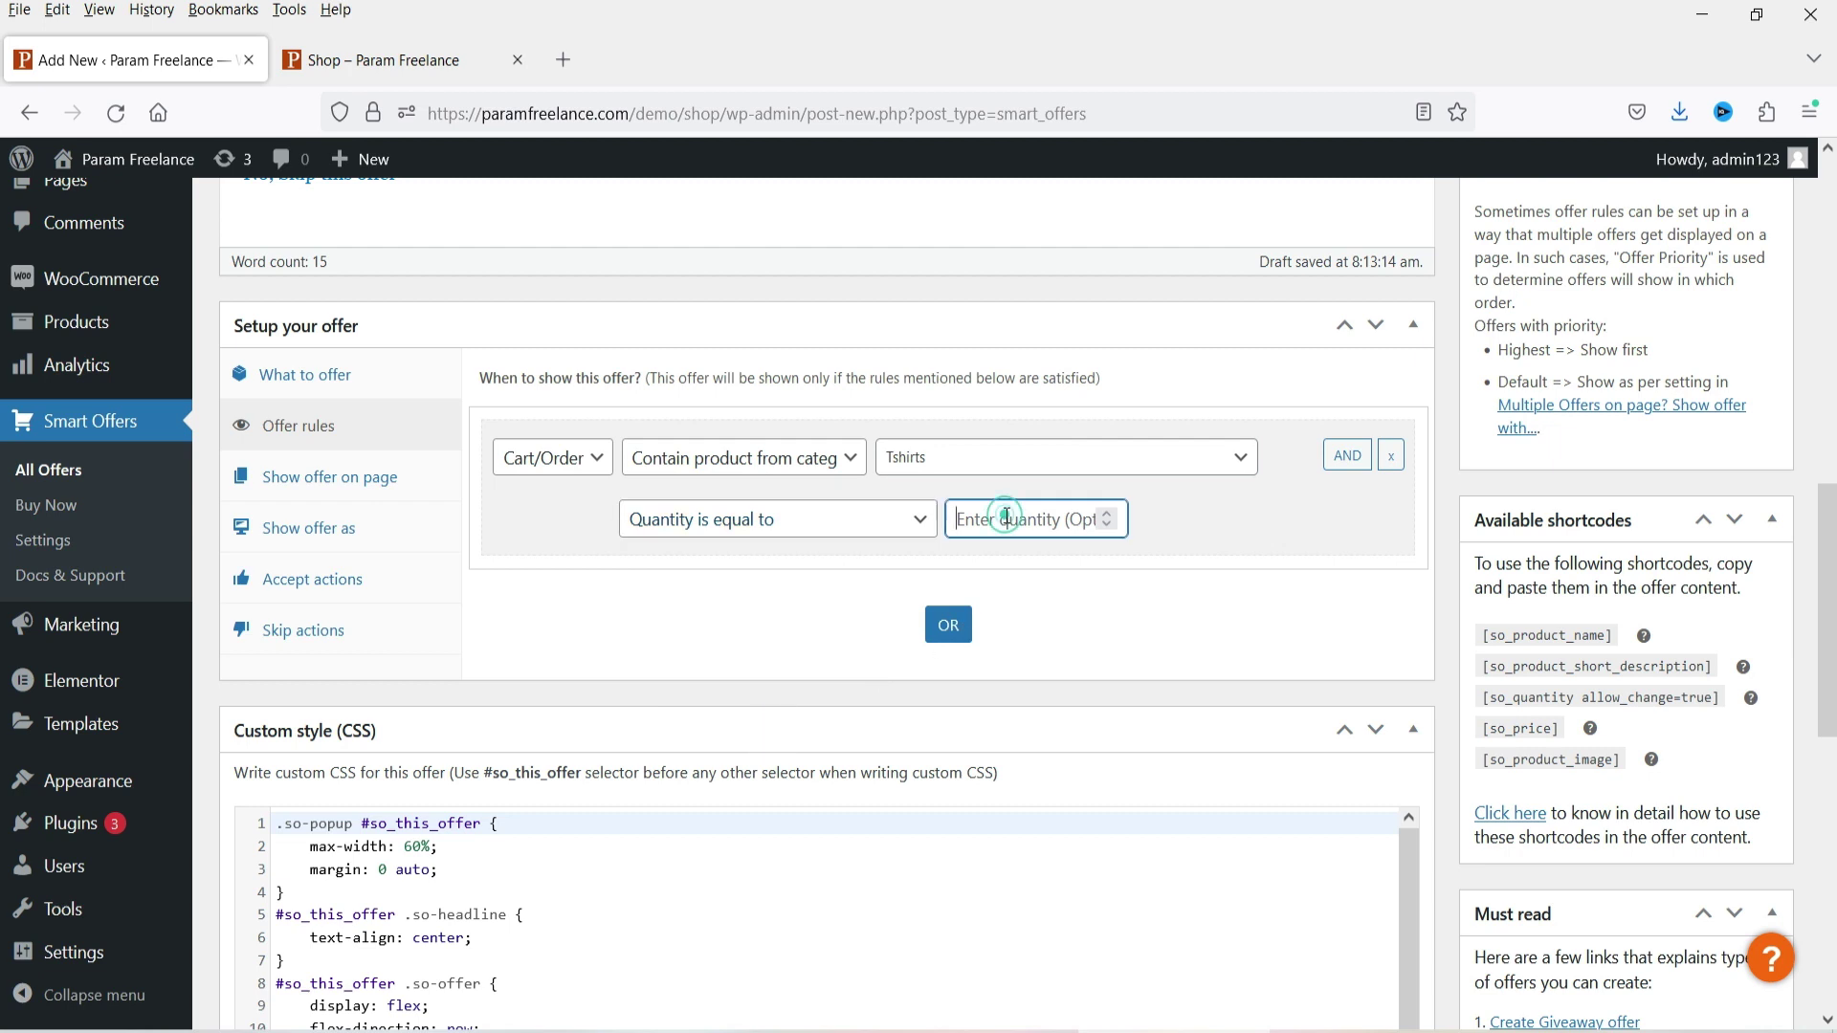
text(1)
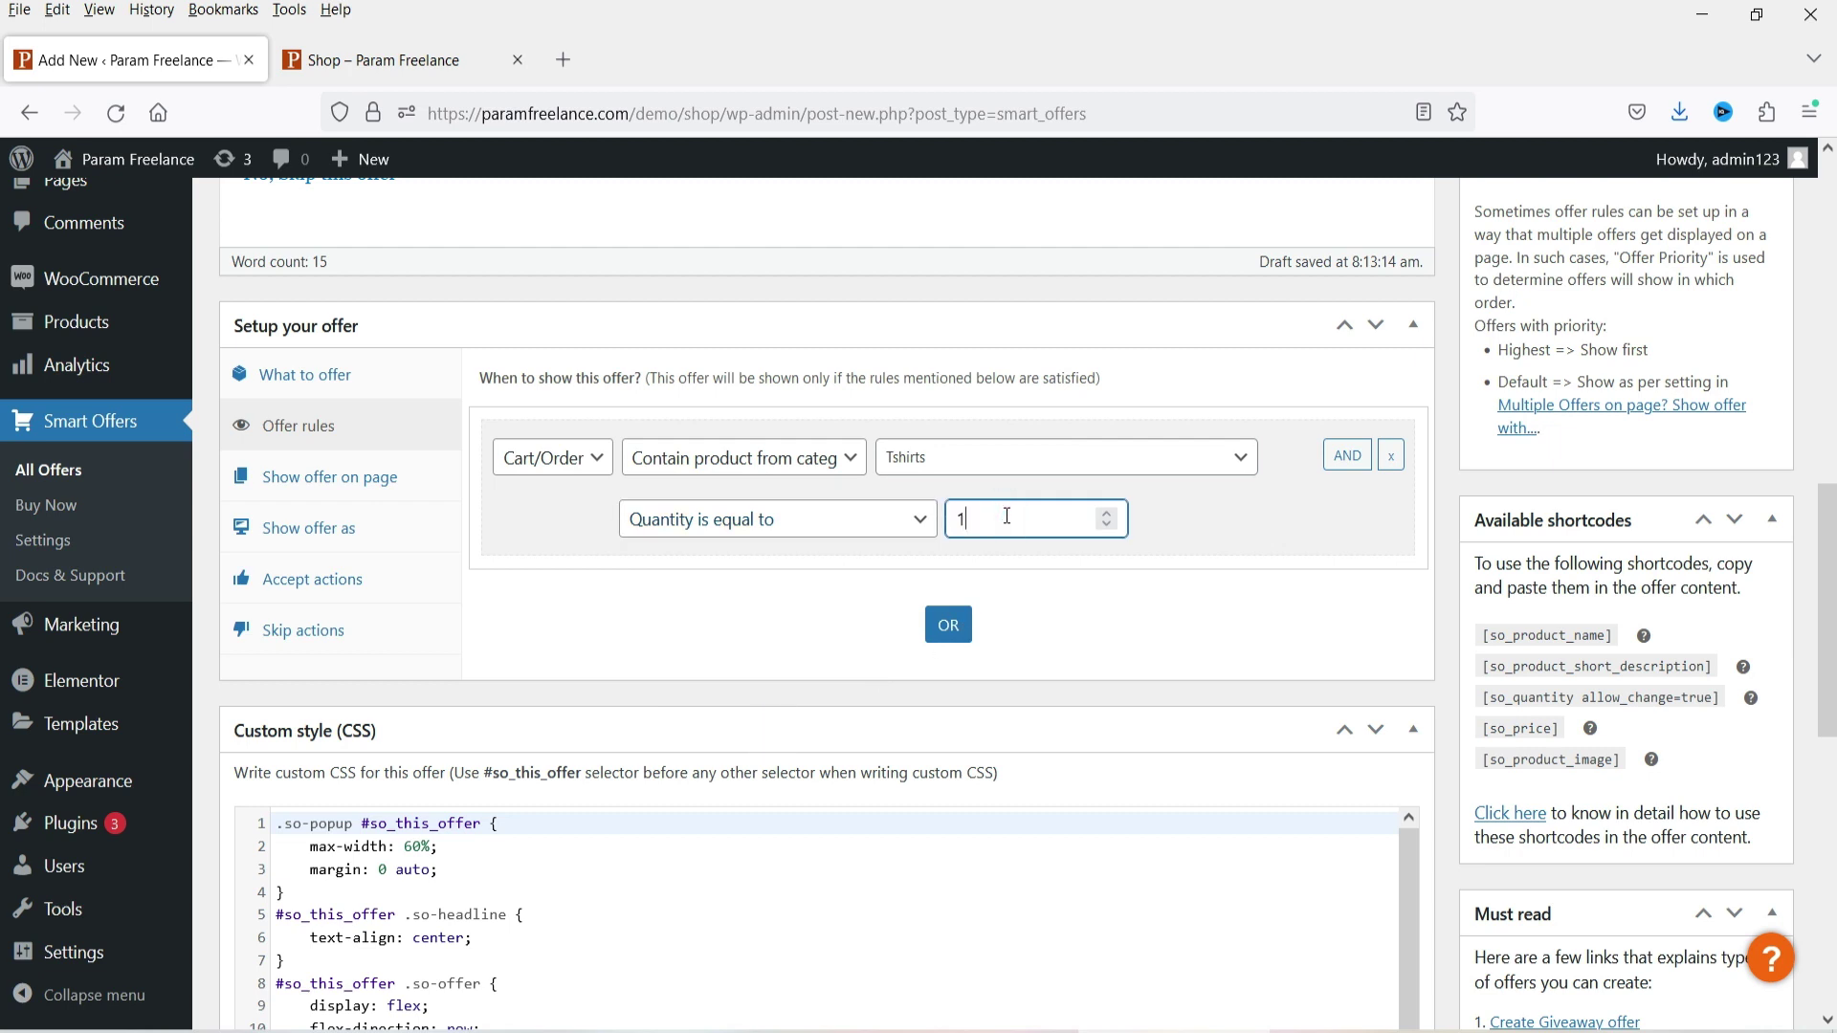
click(828, 518)
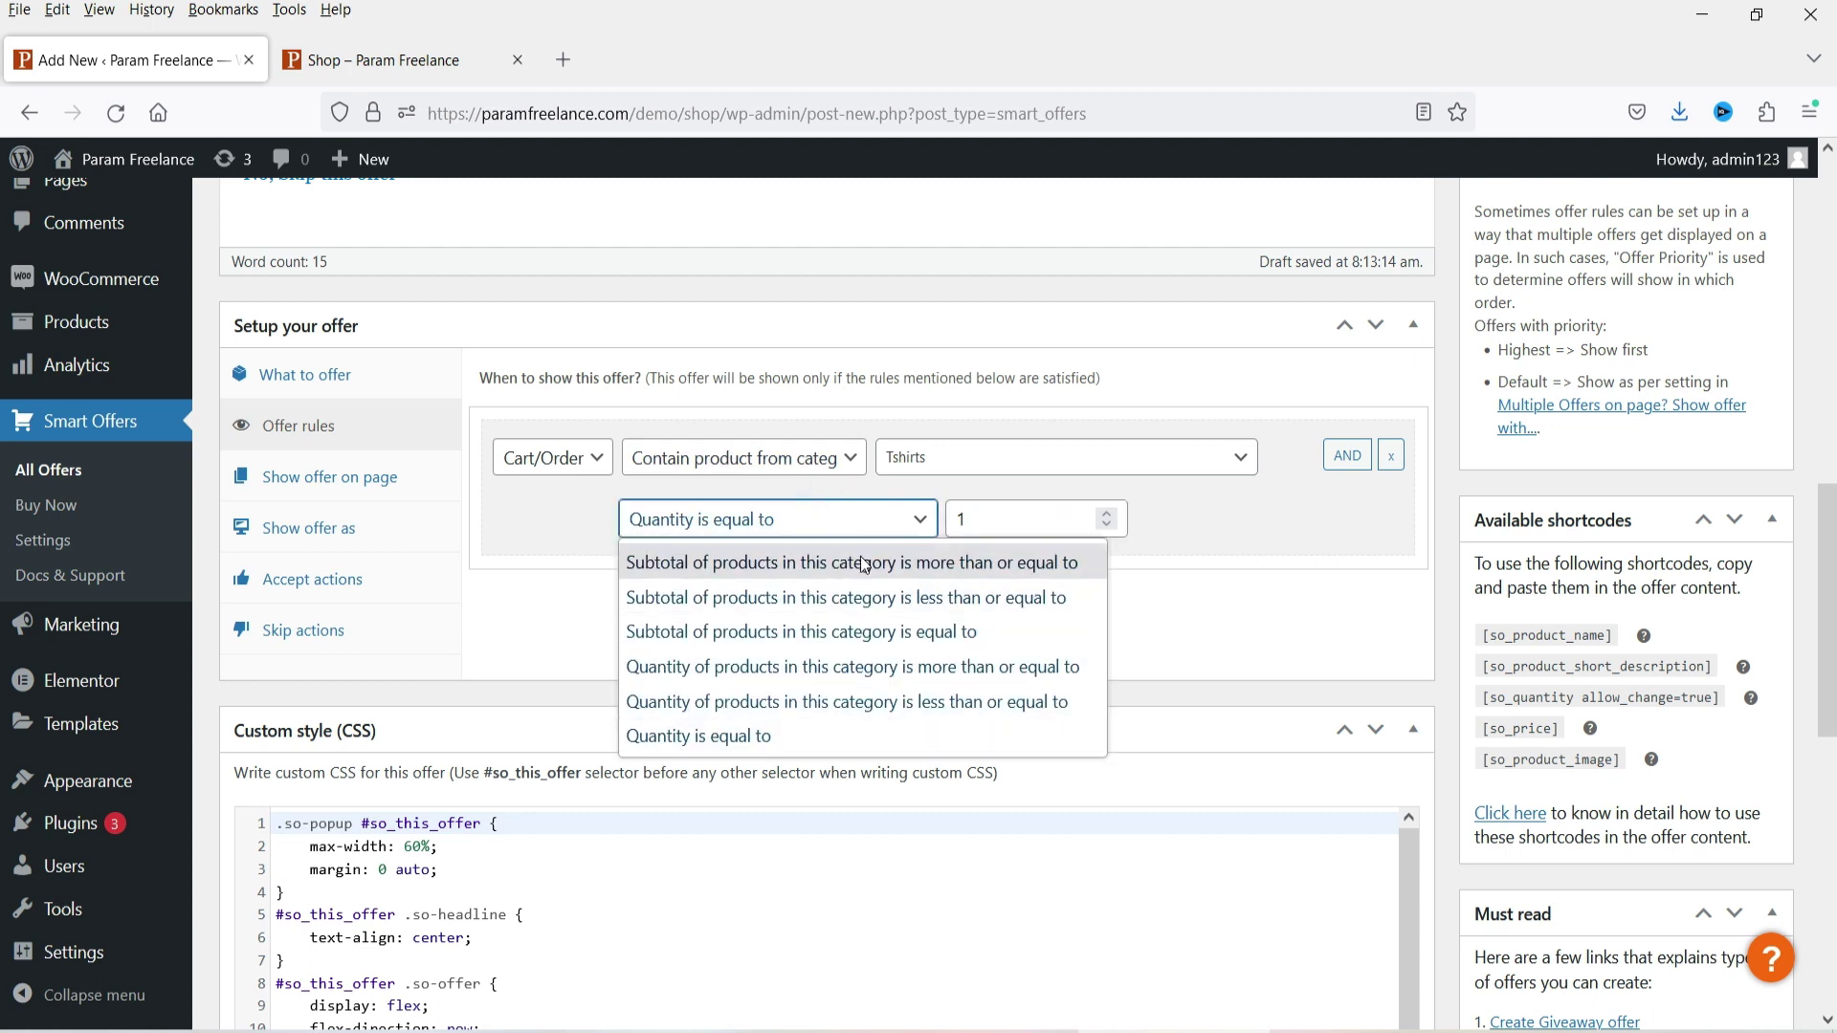
click(1260, 521)
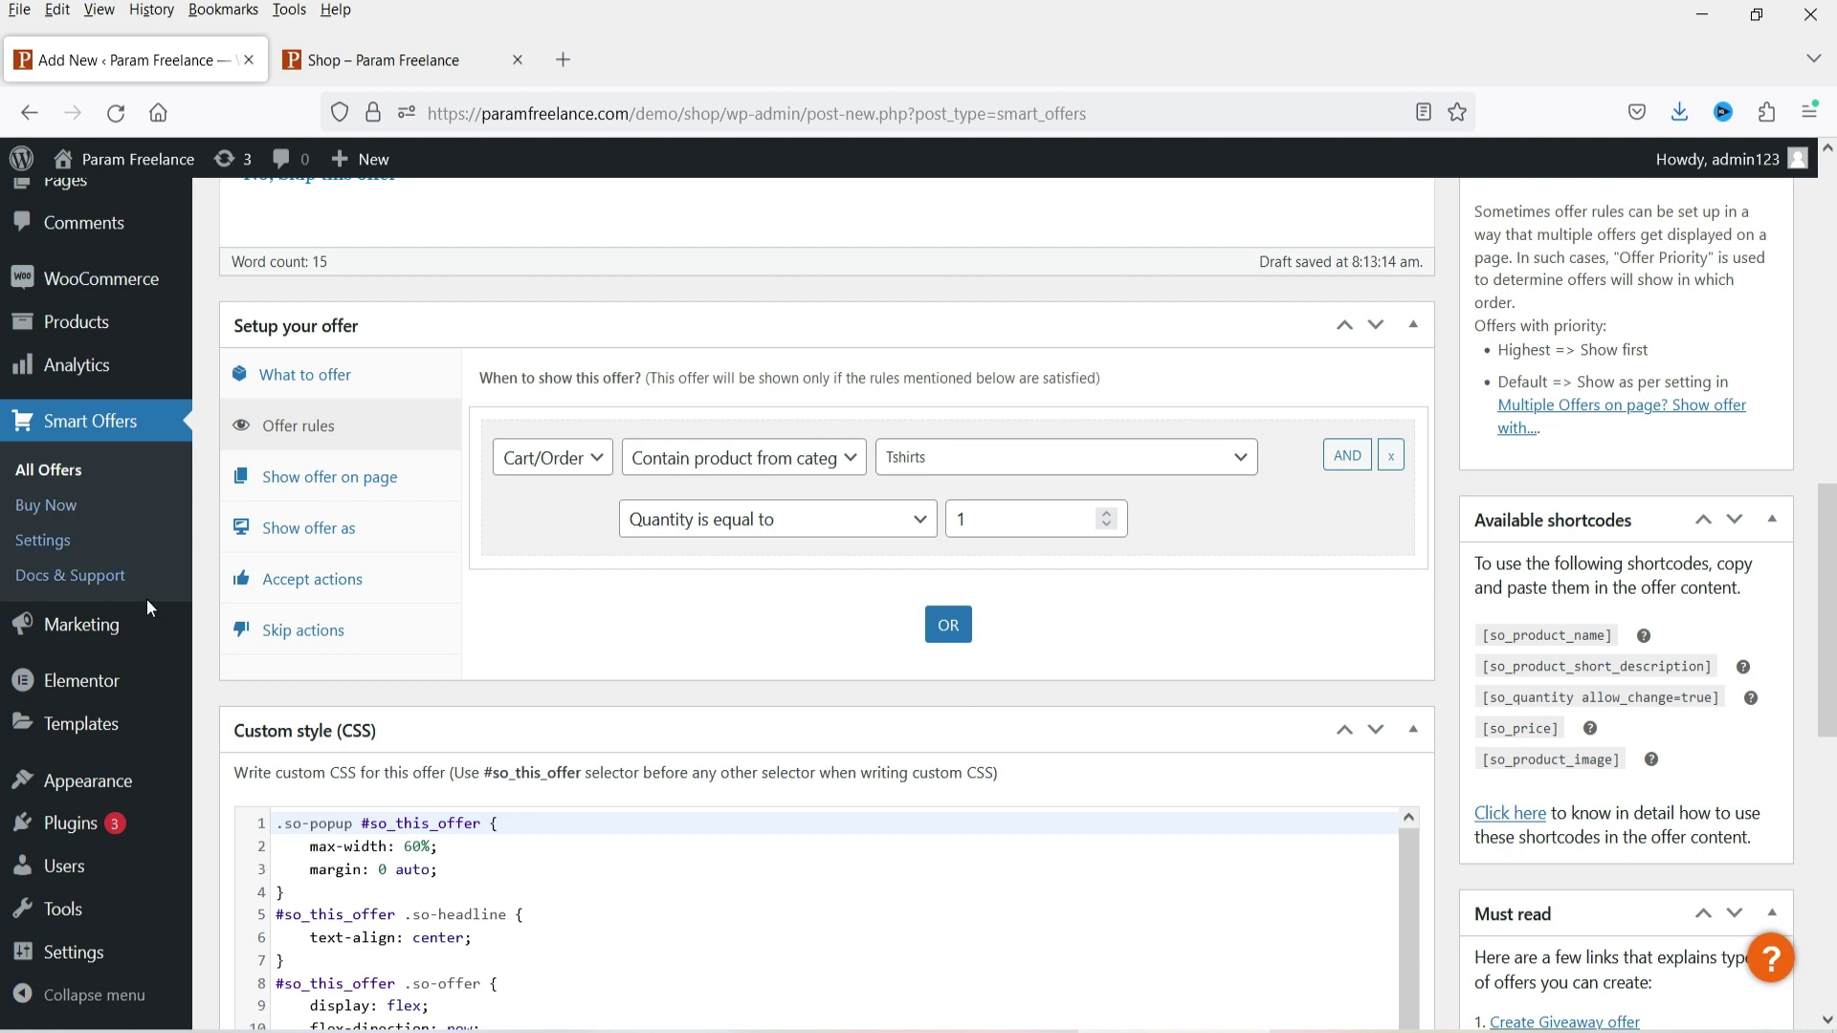
Set the offer to show on the Checkout page as a popup.
click(337, 474)
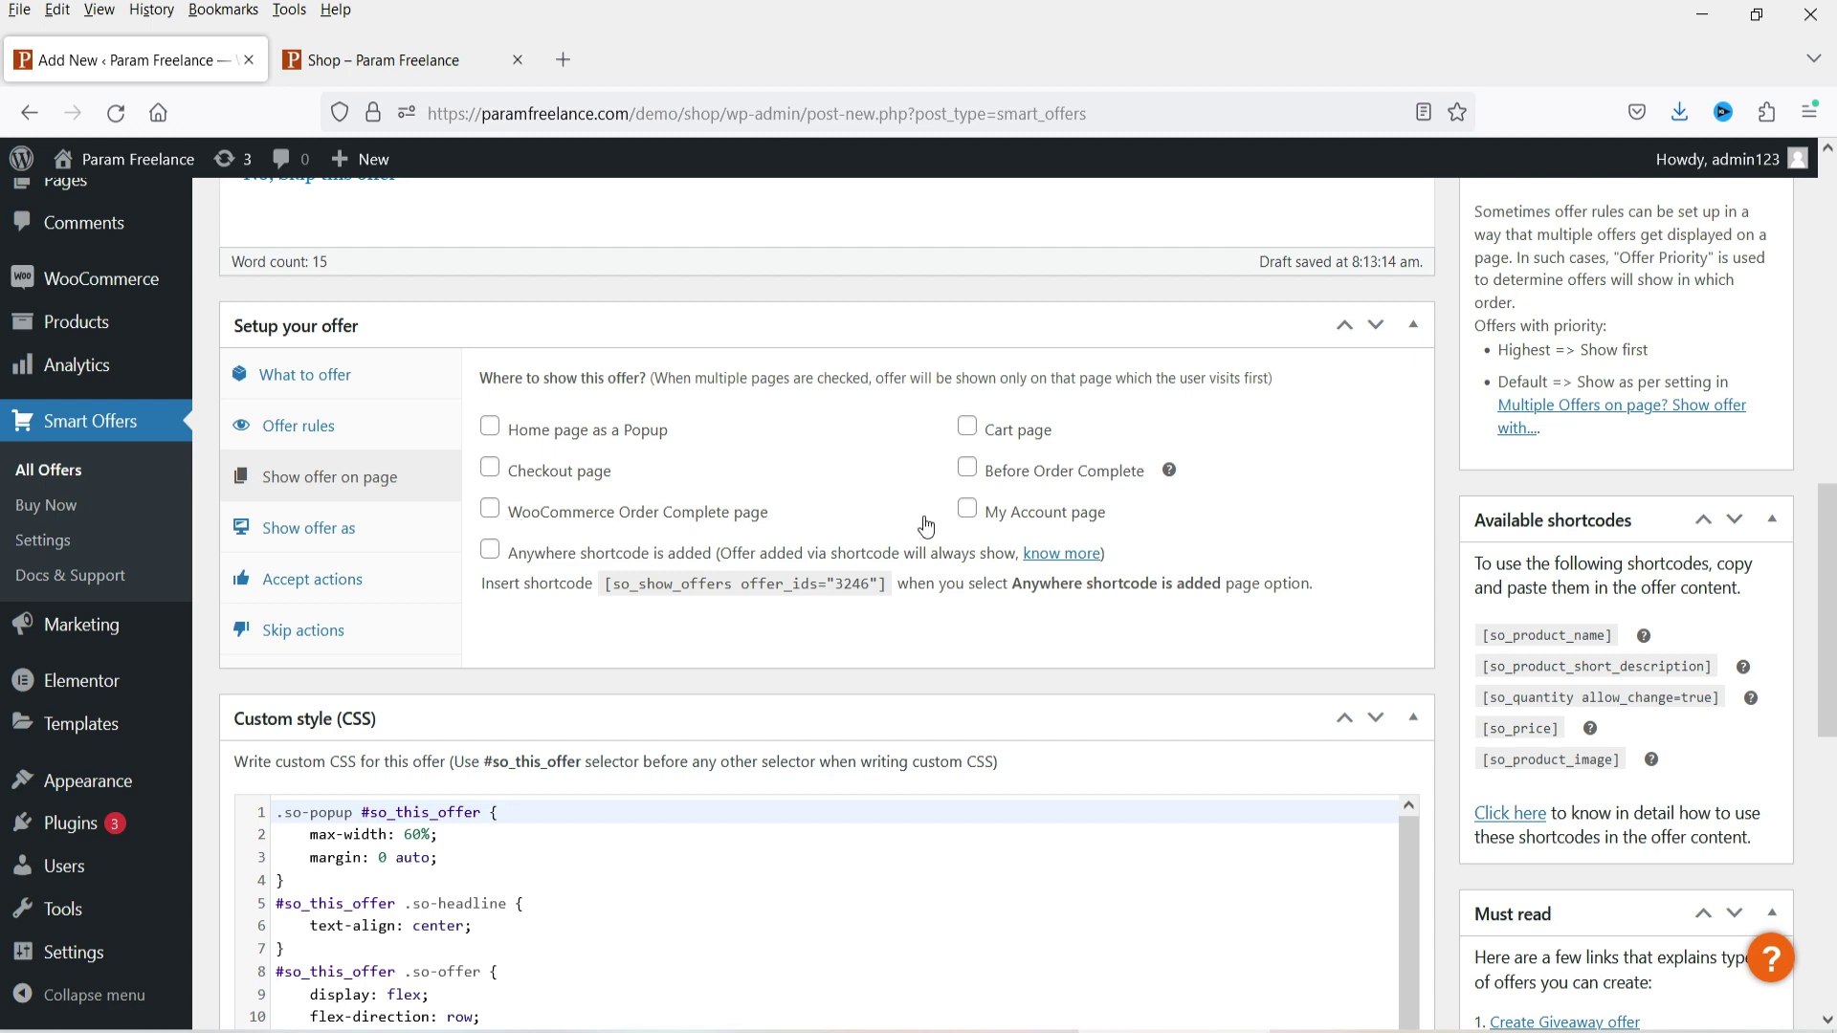
click(490, 467)
click(330, 528)
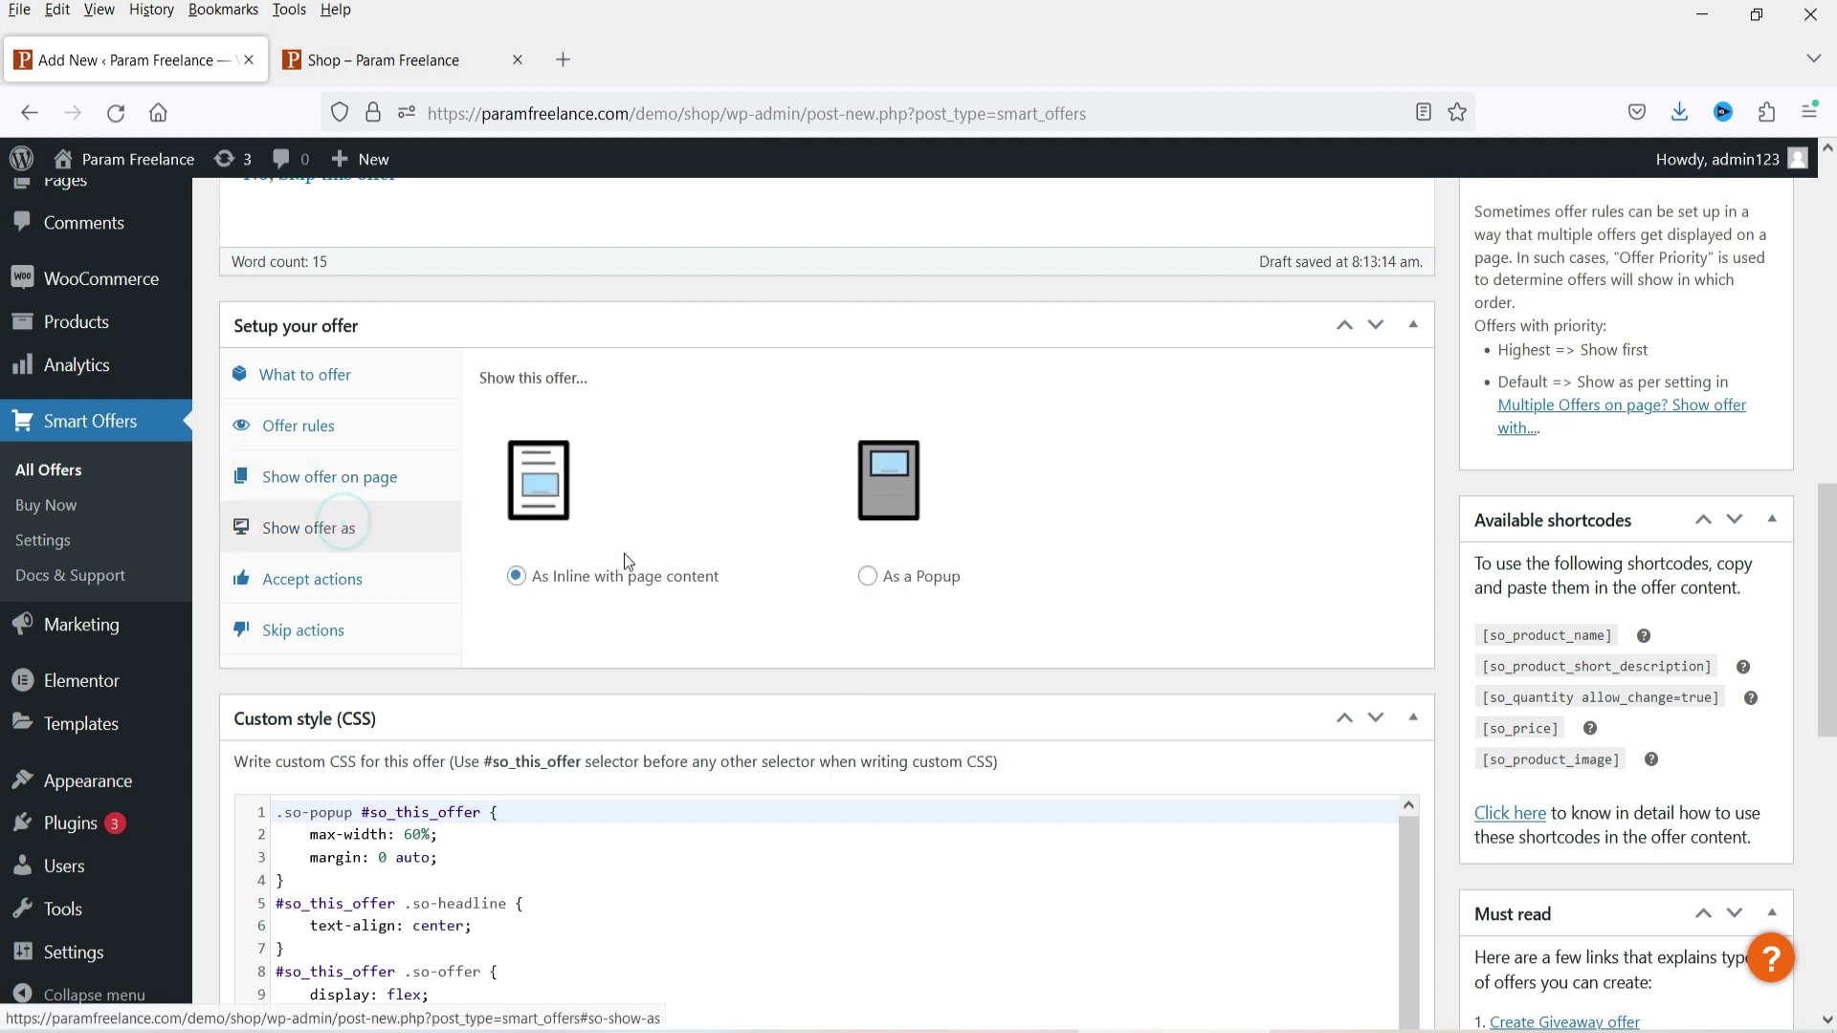
click(868, 576)
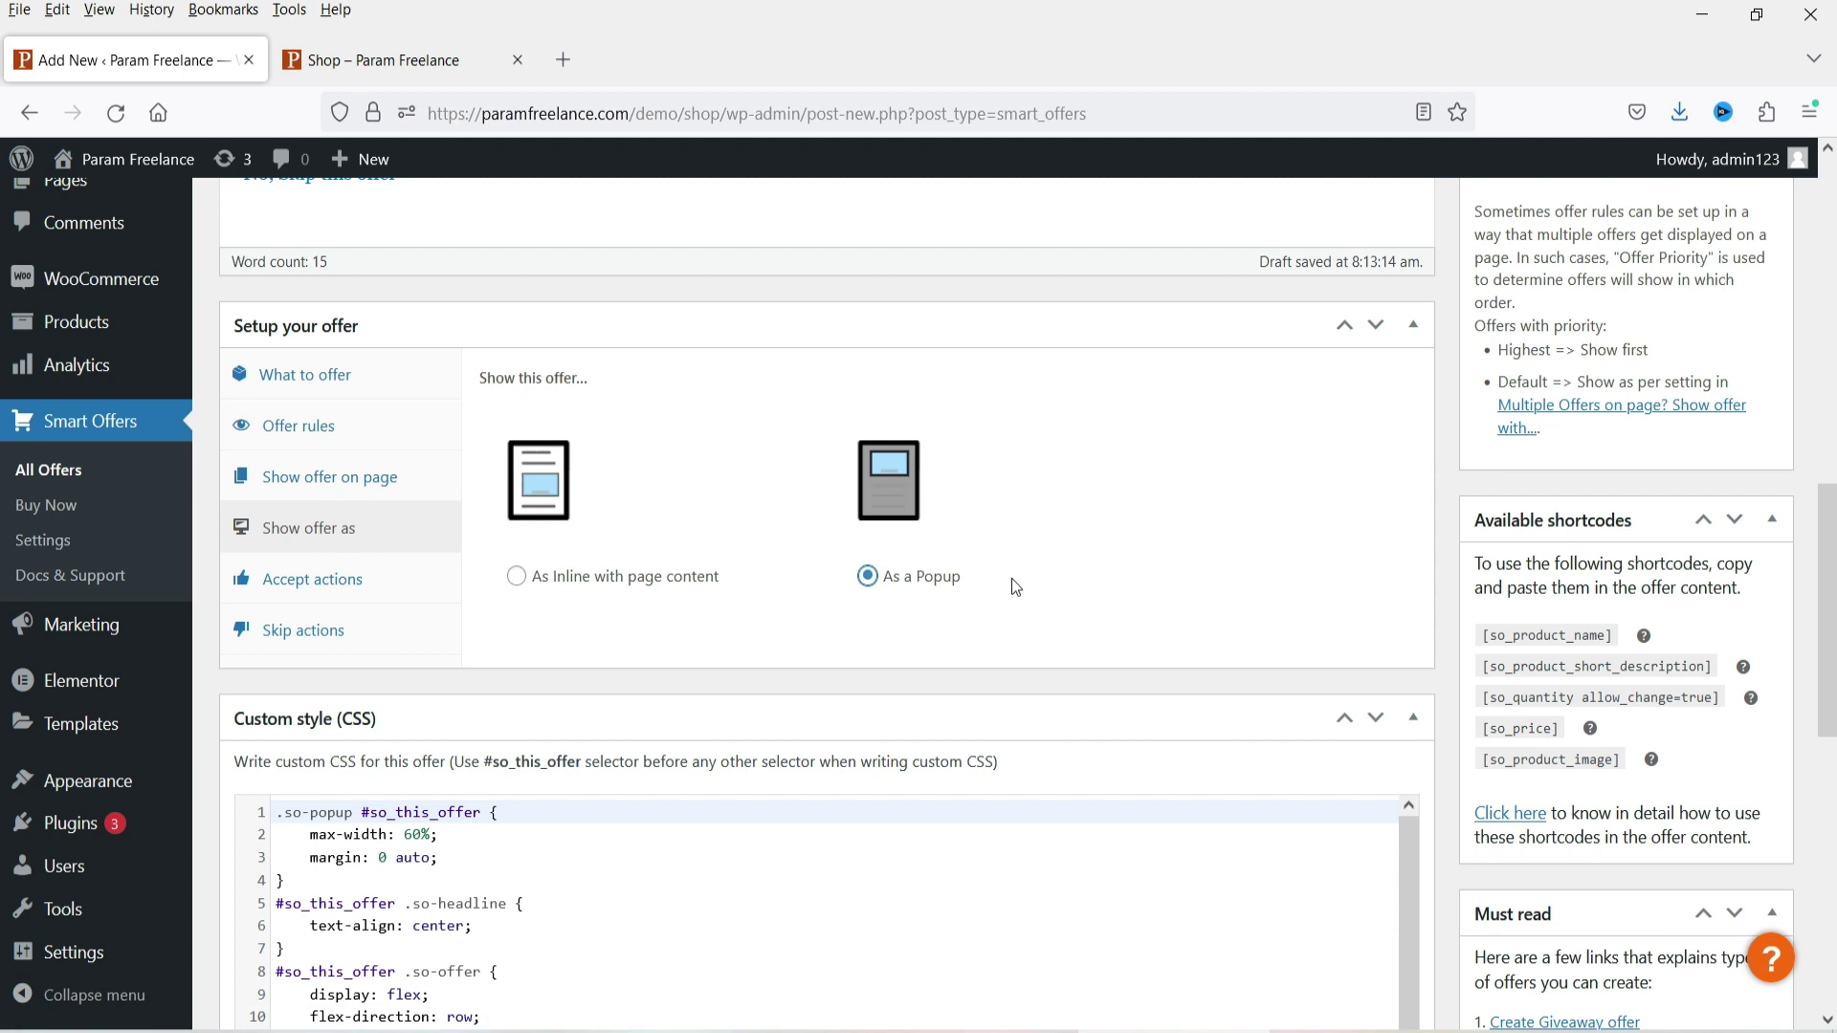
Review the offer's accept actions and set its skip action to redirect to the Cart page.
click(309, 579)
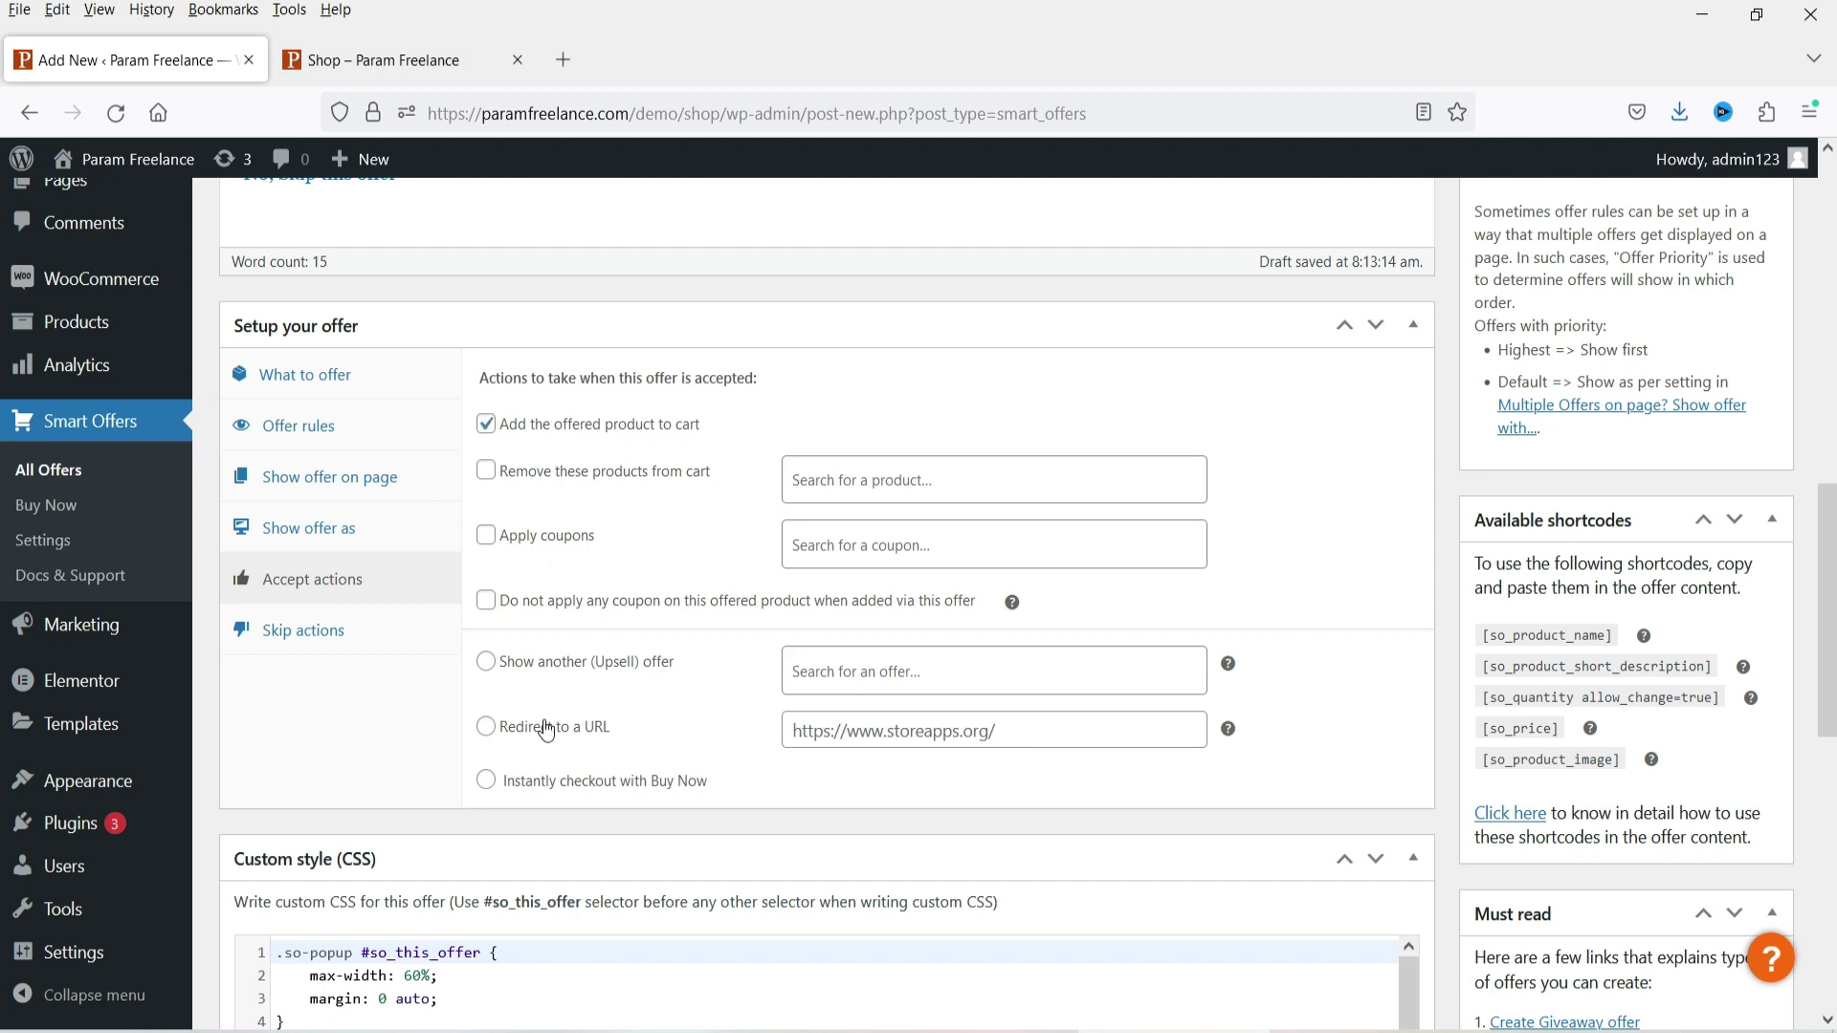
click(307, 629)
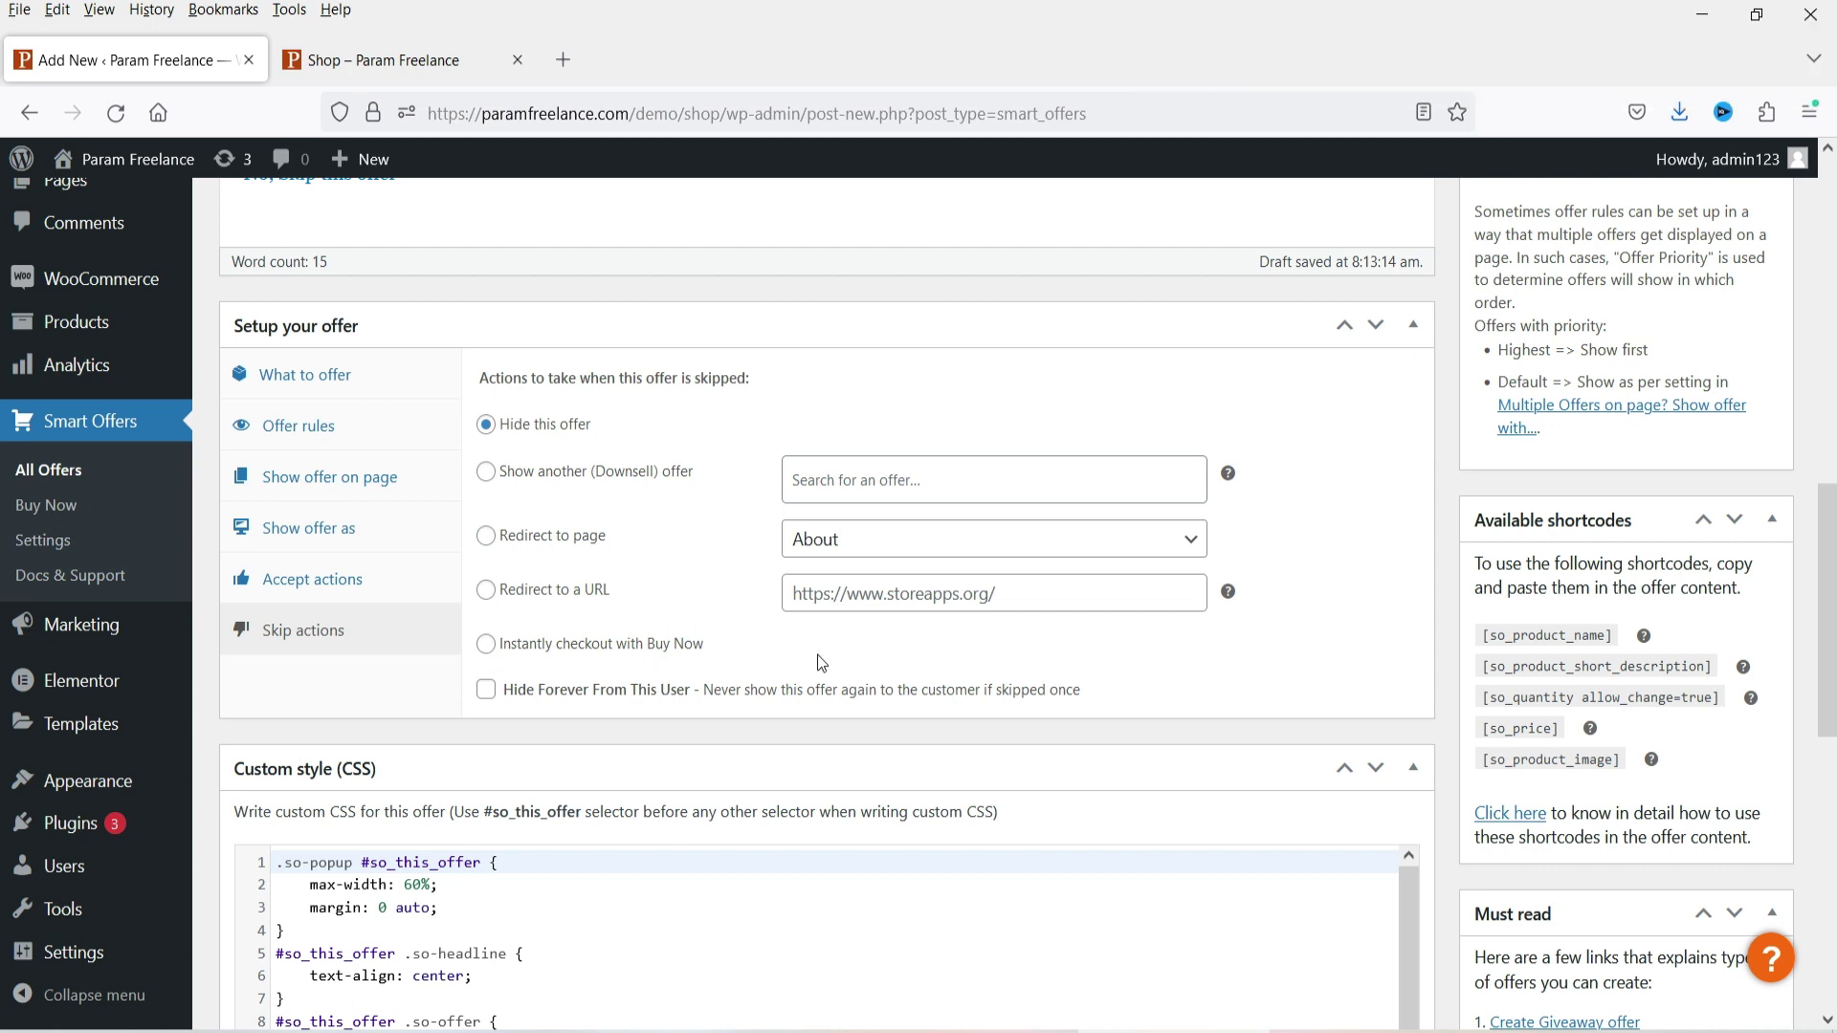
click(486, 536)
click(937, 541)
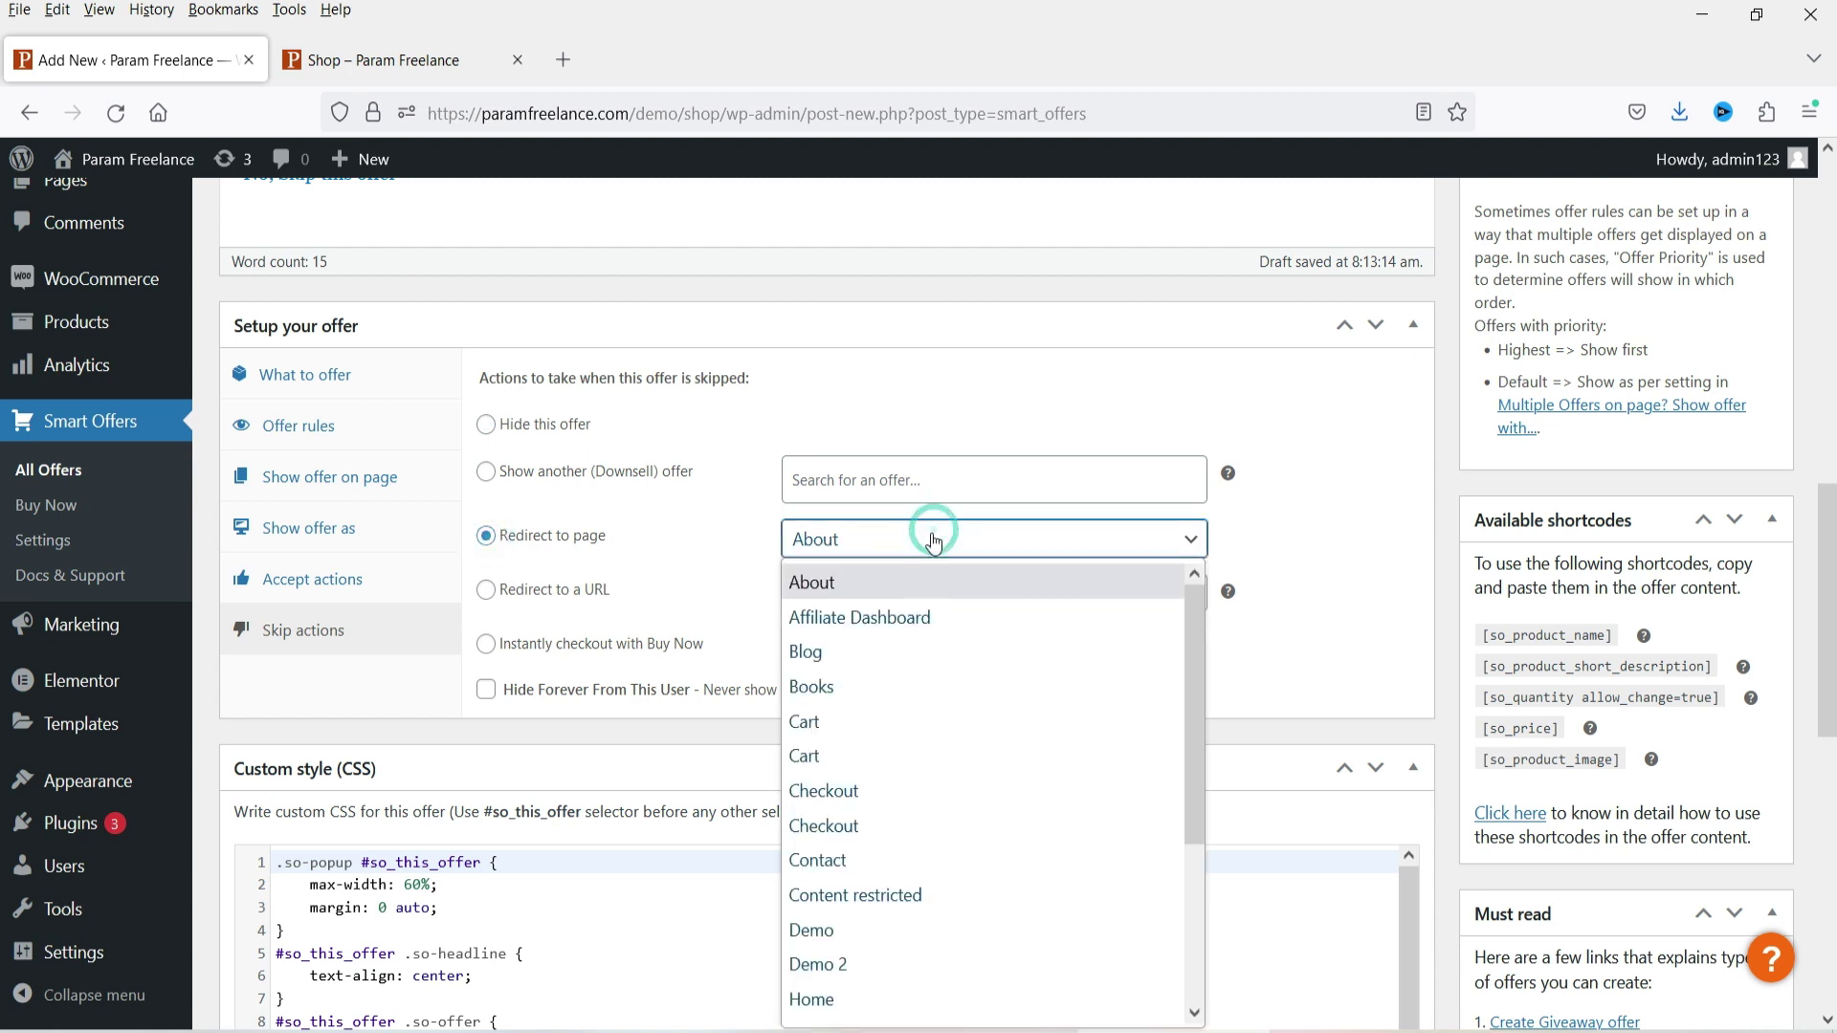
click(899, 752)
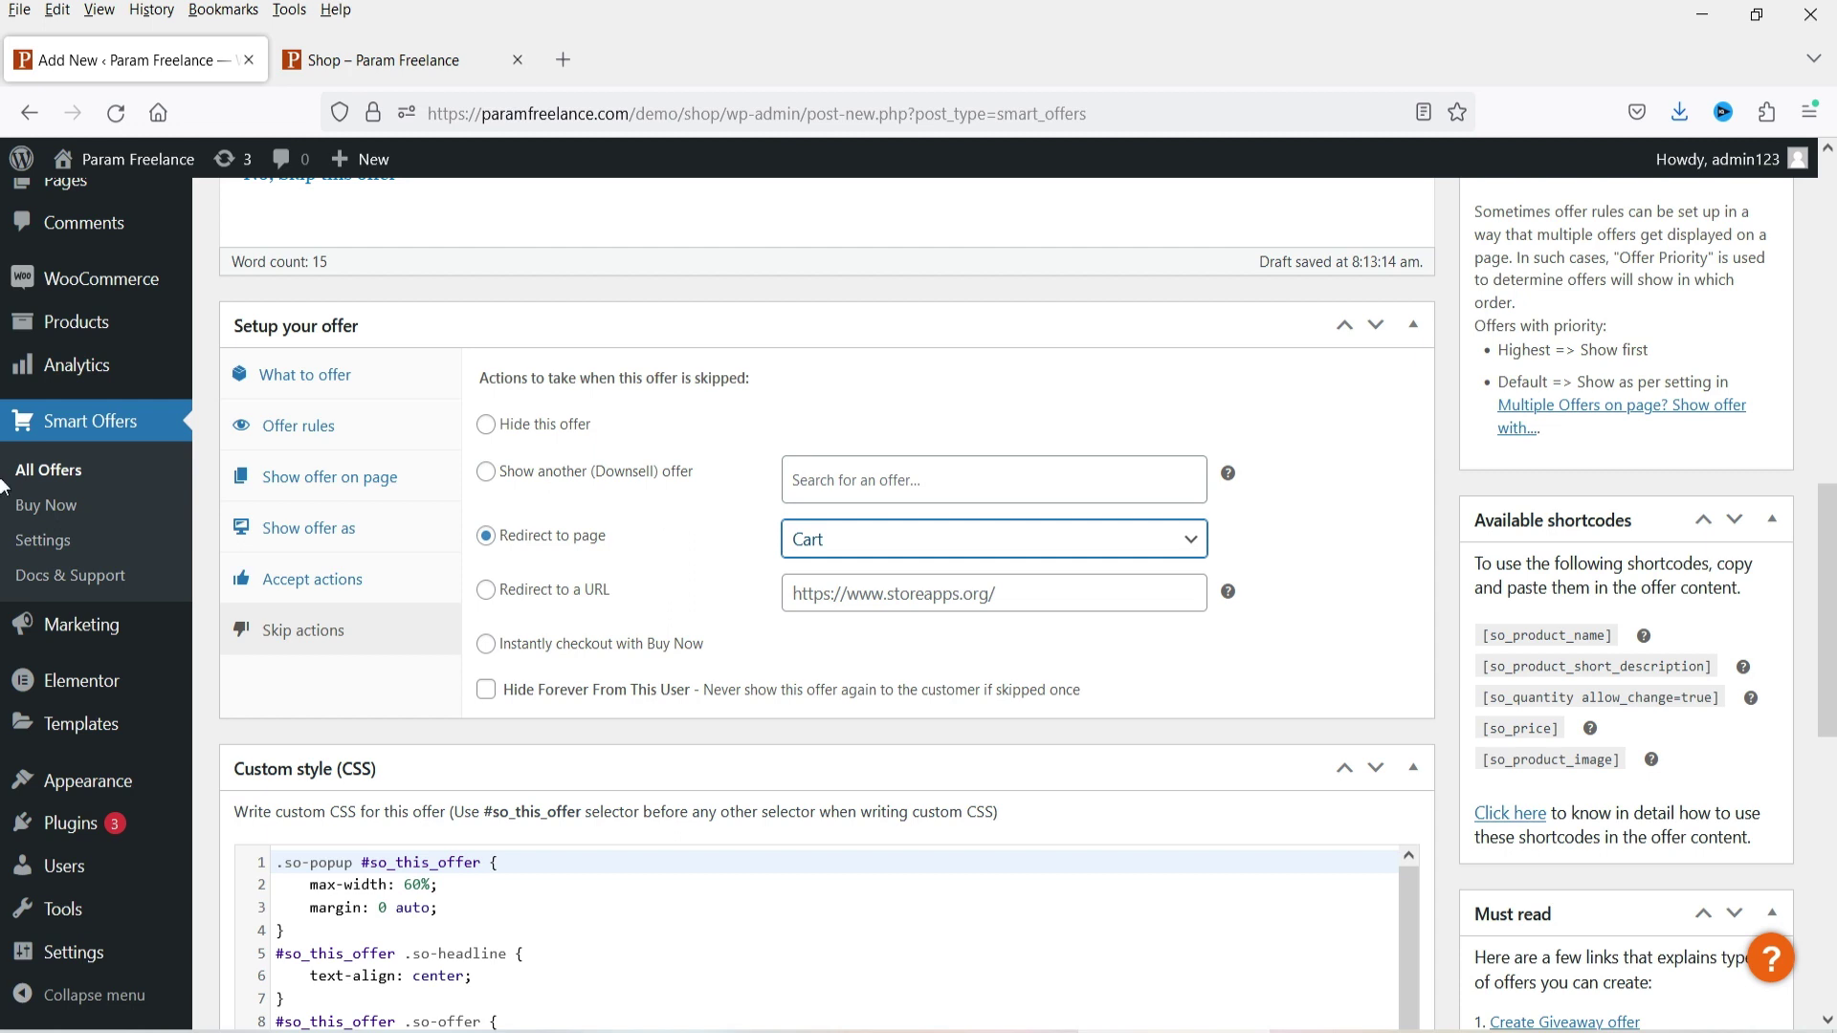
Save the offer as a draft and check the discounted price in its preview.
scroll(656, 545, up, 3)
scroll(1817, 469, up, 3)
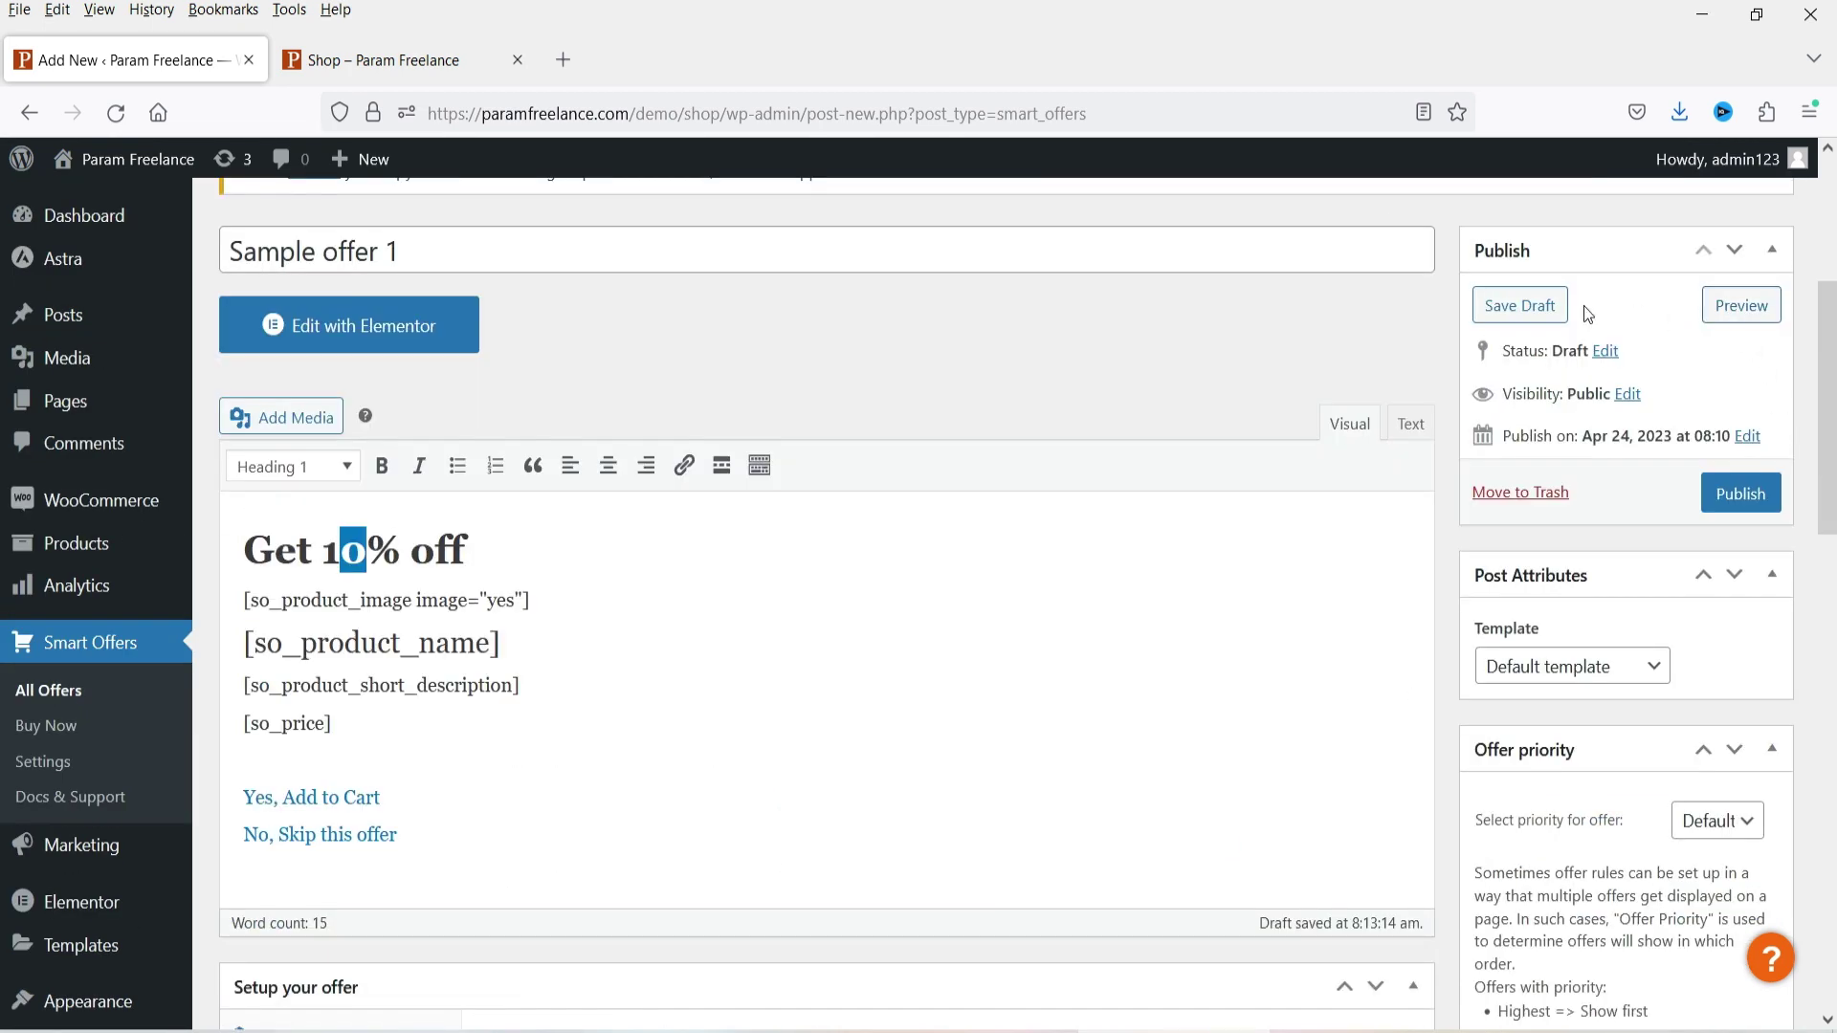
click(1530, 305)
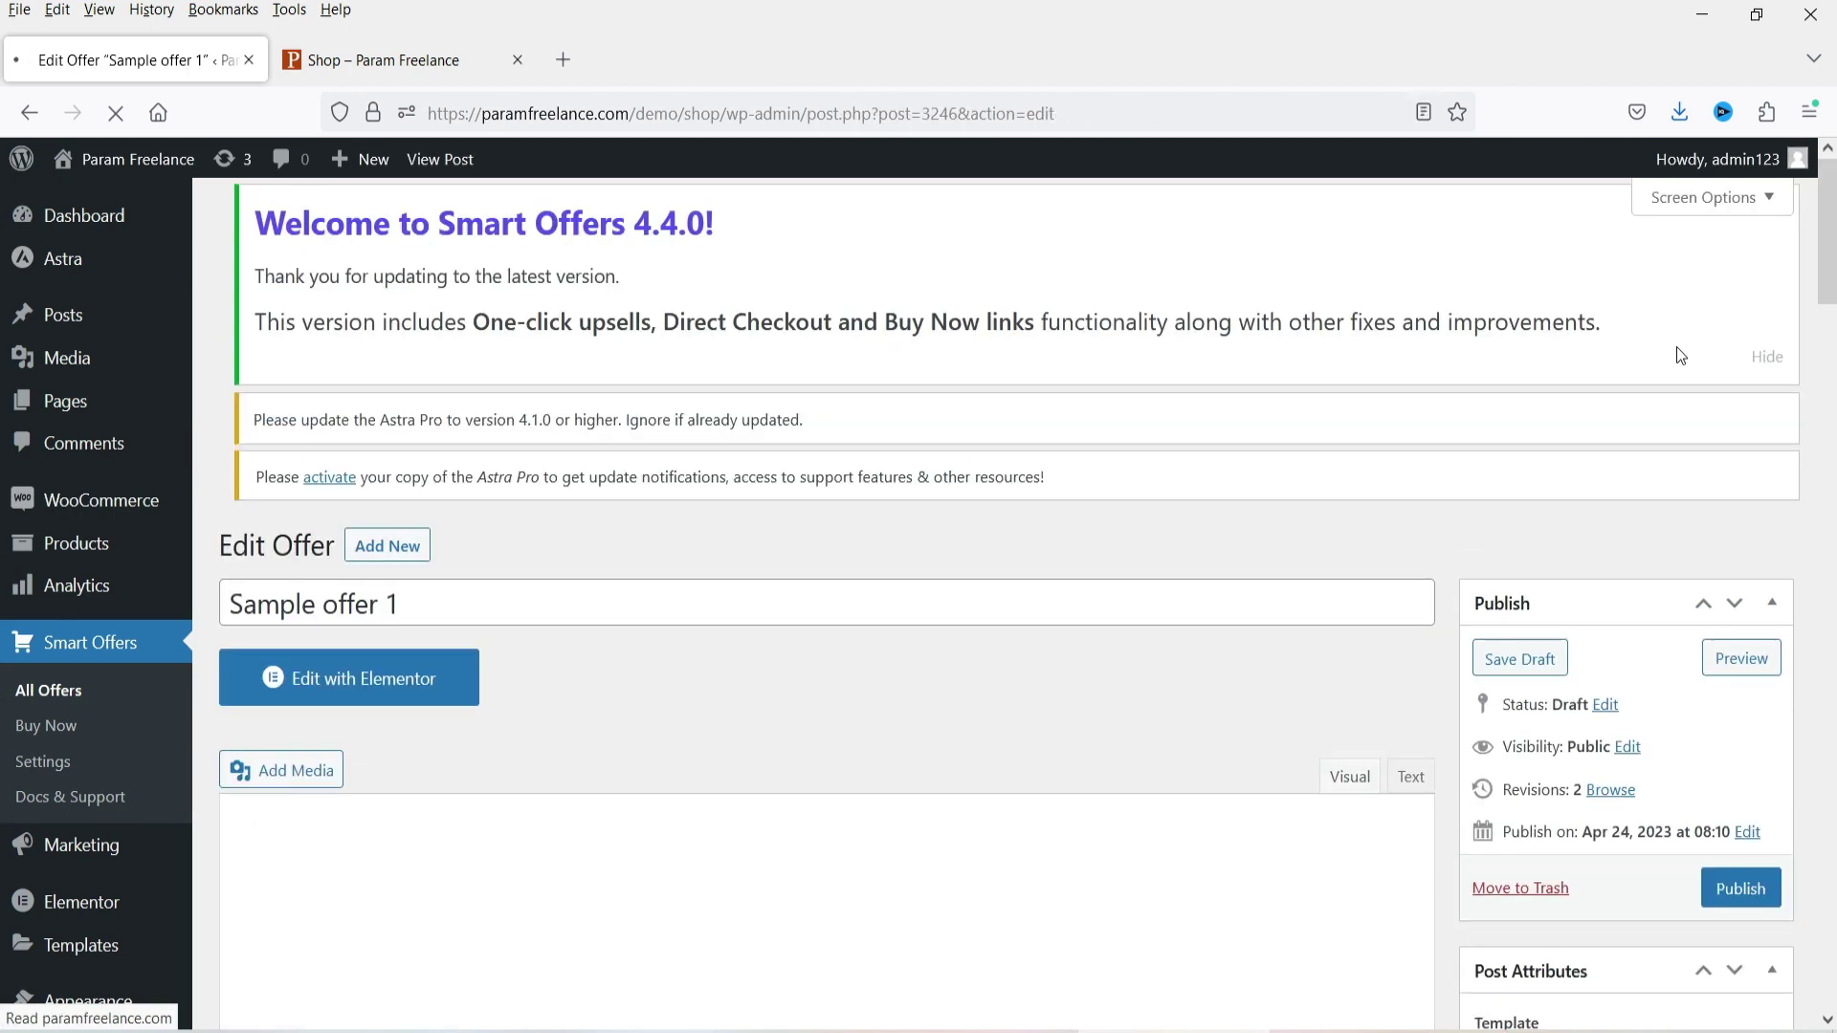
click(1763, 695)
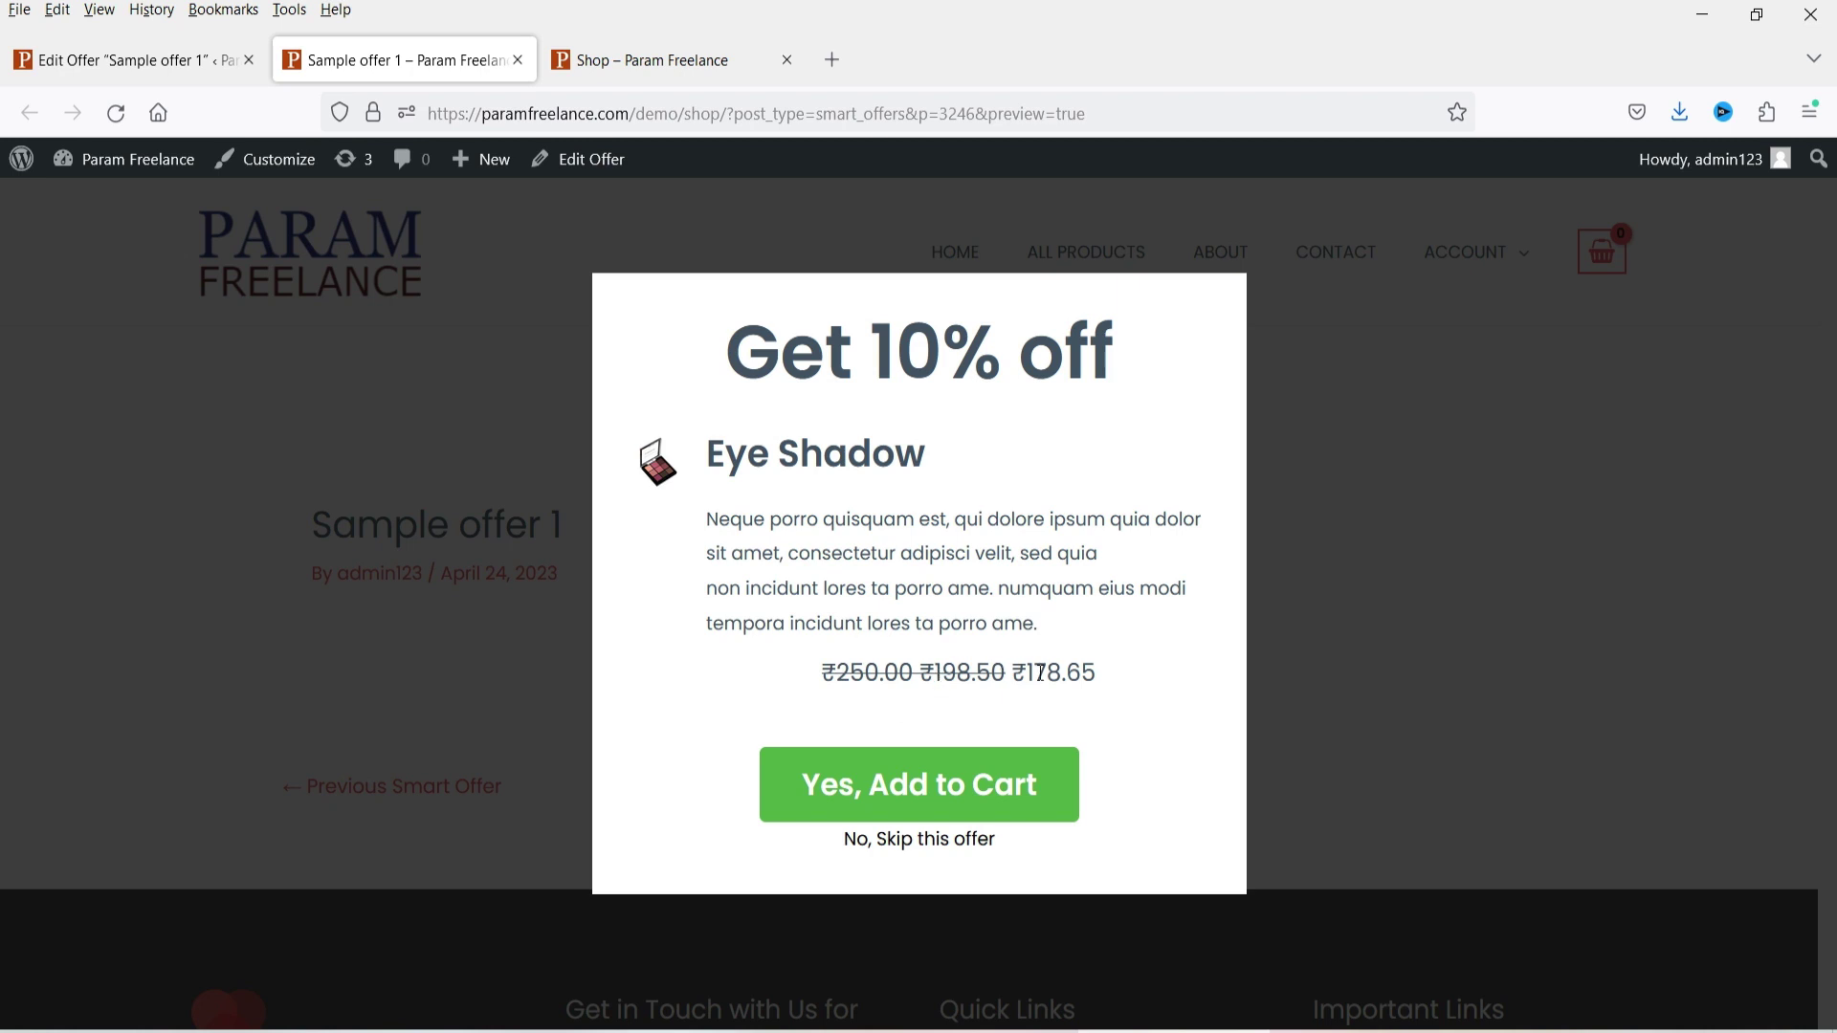
drag(1031, 672, 1100, 674)
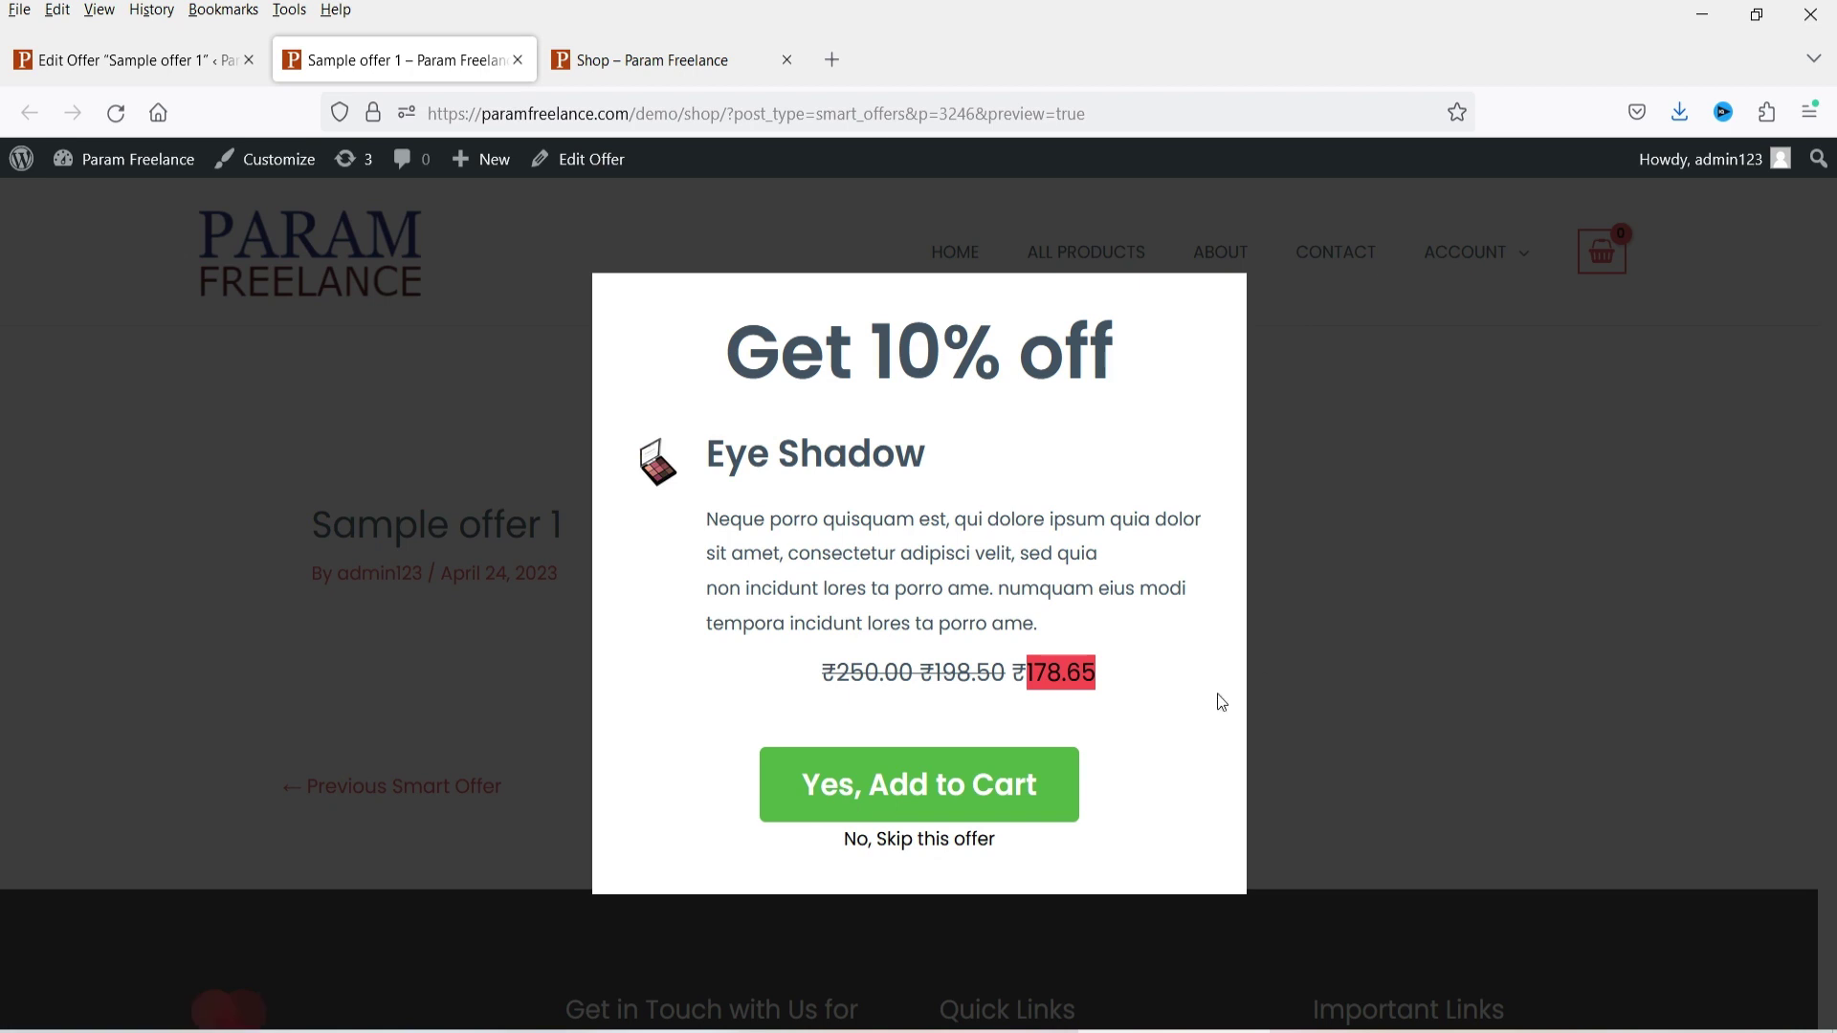
Remove the product short description shortcode from the offer content and reformat the product name shortcode as a plain paragraph below the image.
click(71, 64)
scroll(832, 463, down, 5)
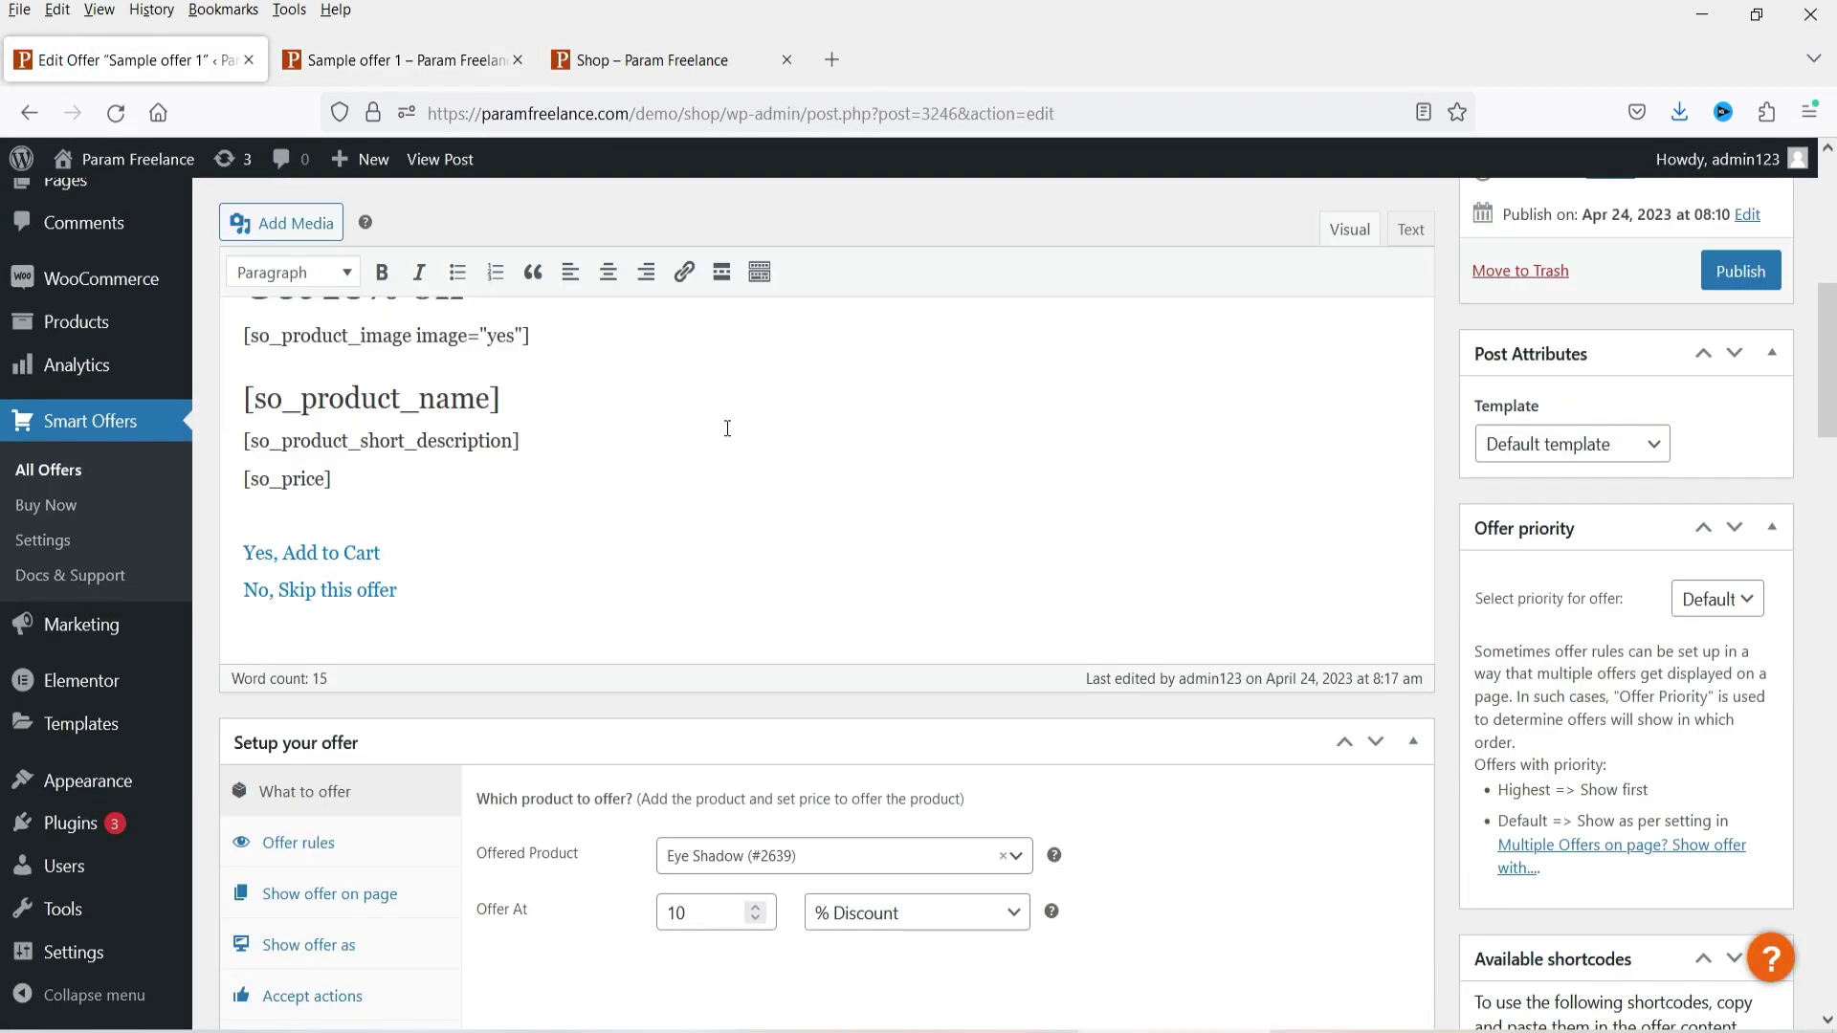
click(408, 50)
click(134, 61)
shift+click(208, 444)
key(BackSpace)
key(BackSpace)
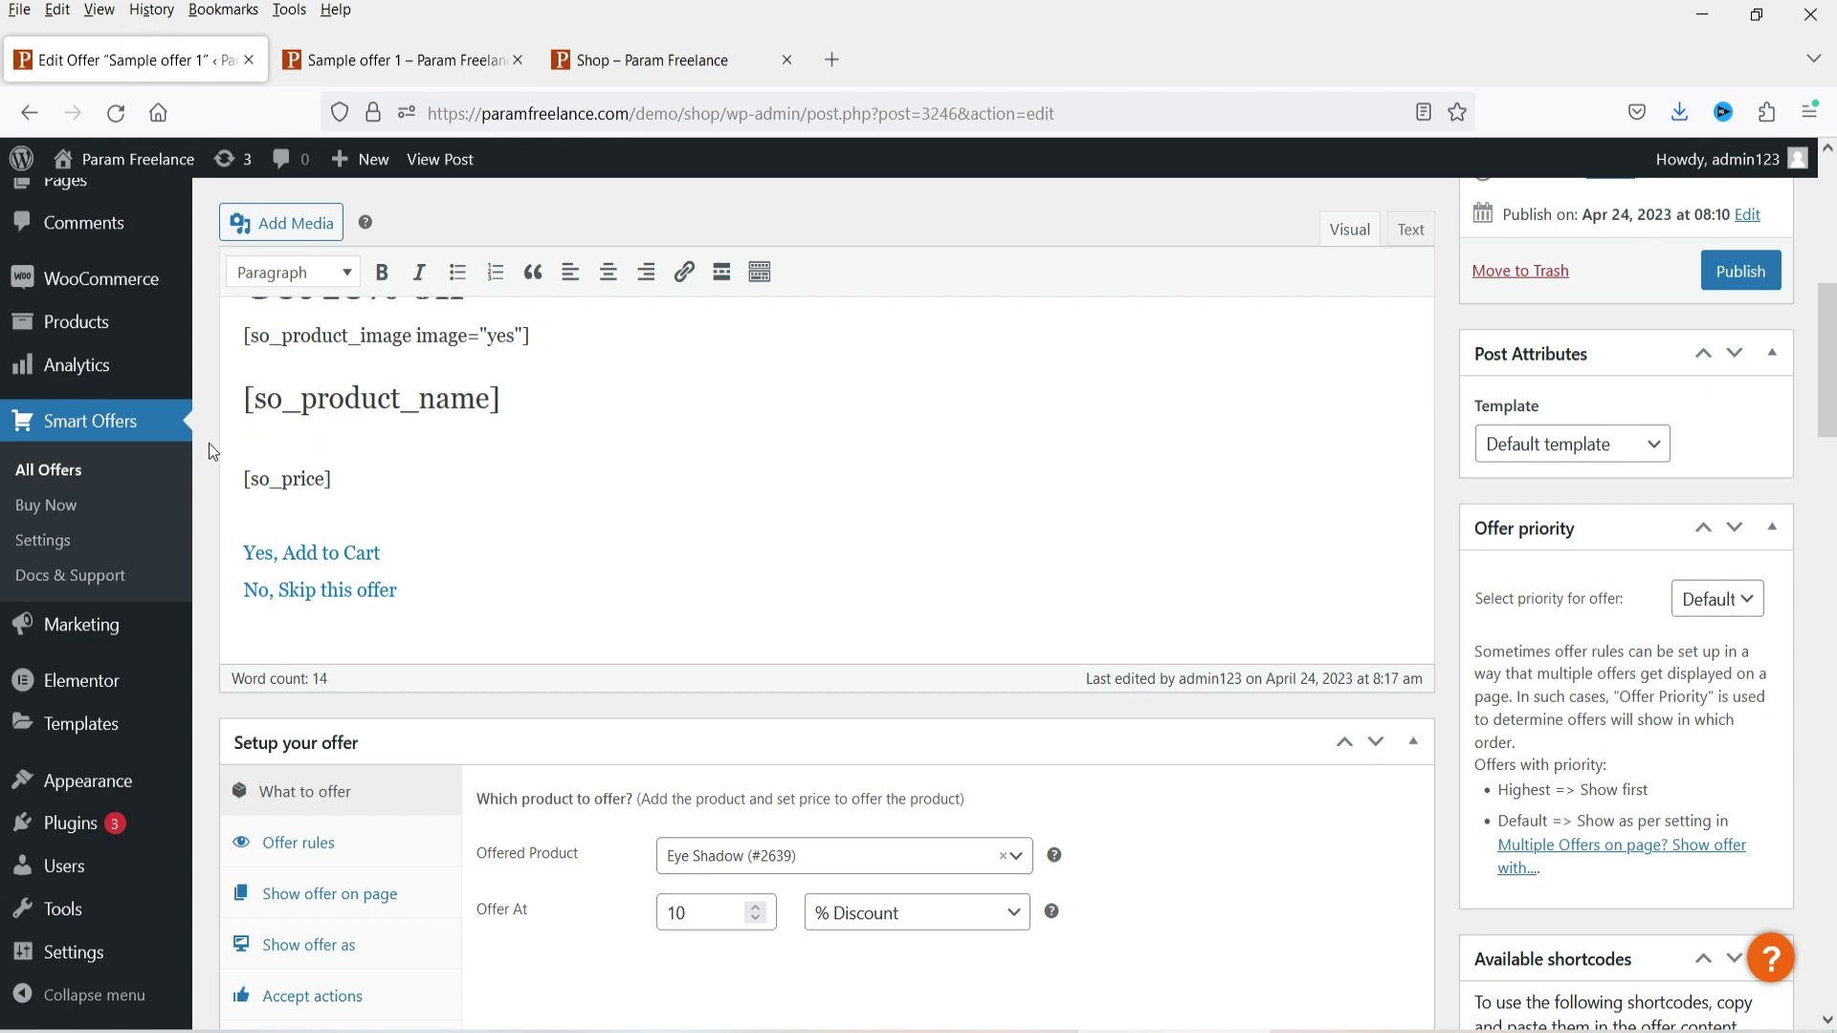
click(583, 337)
key(Delete)
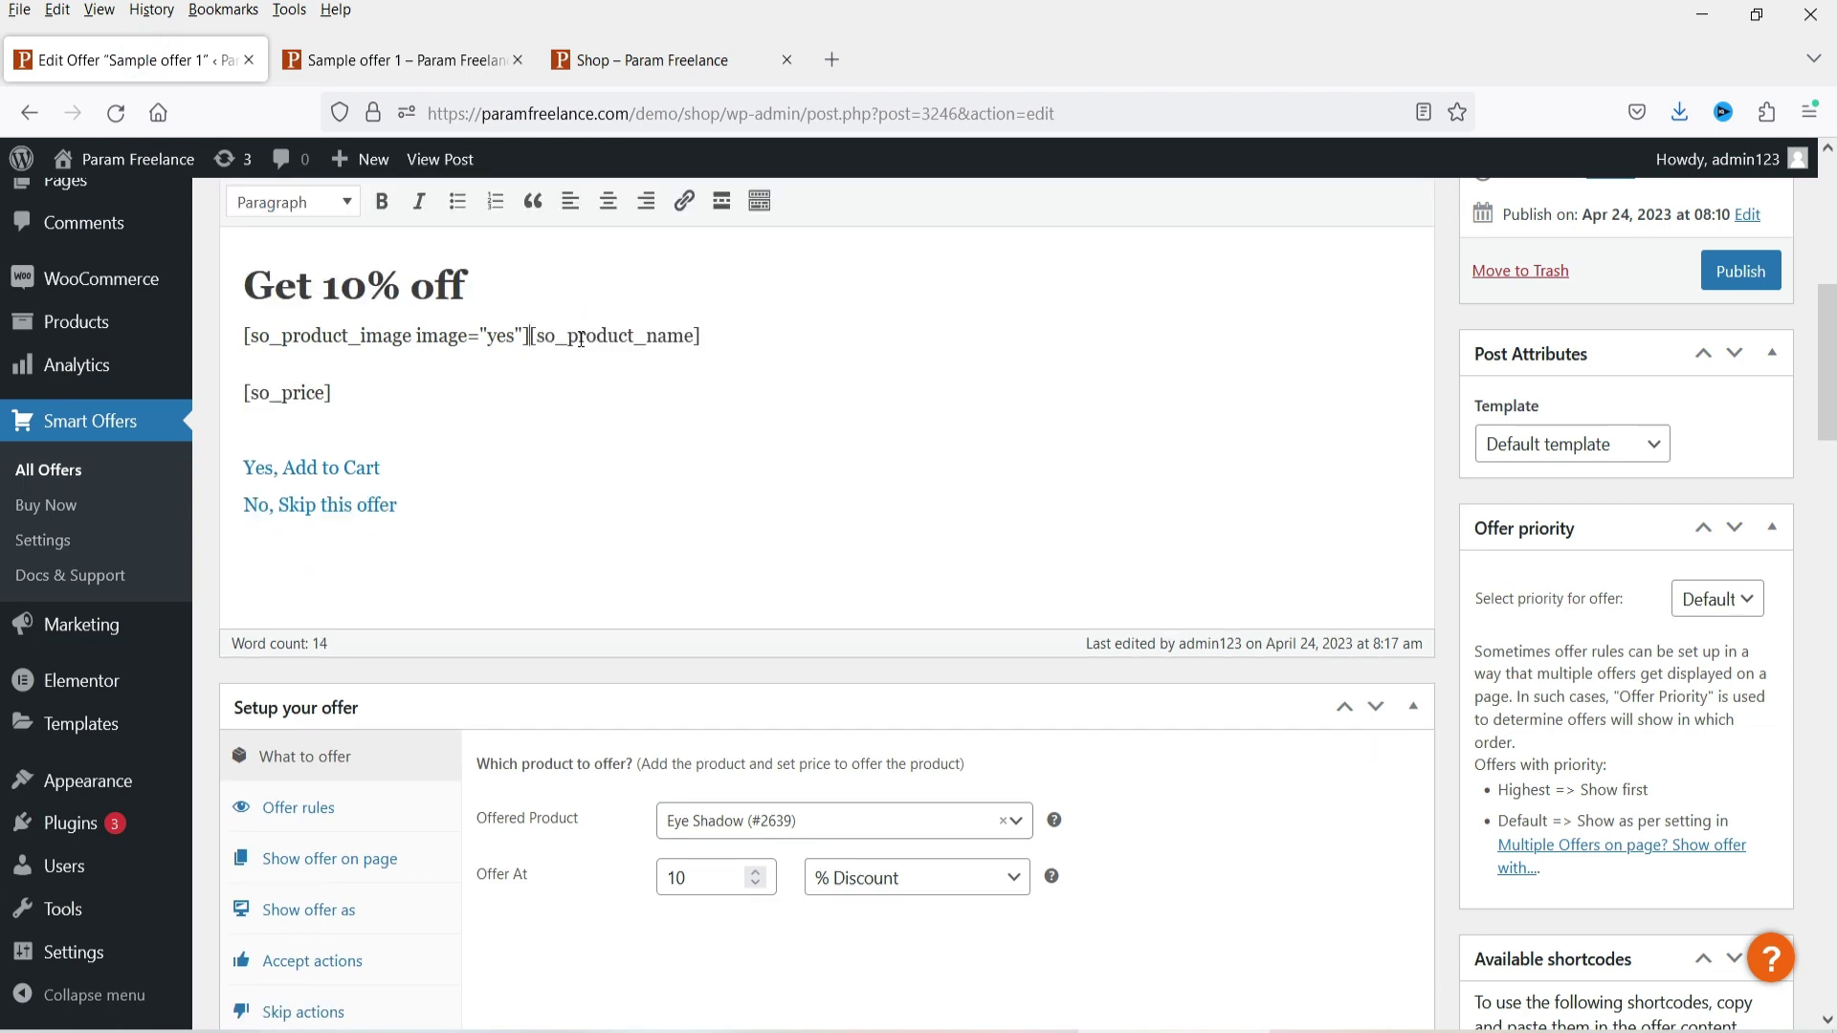
key(Return)
scroll(1660, 423, up, 3)
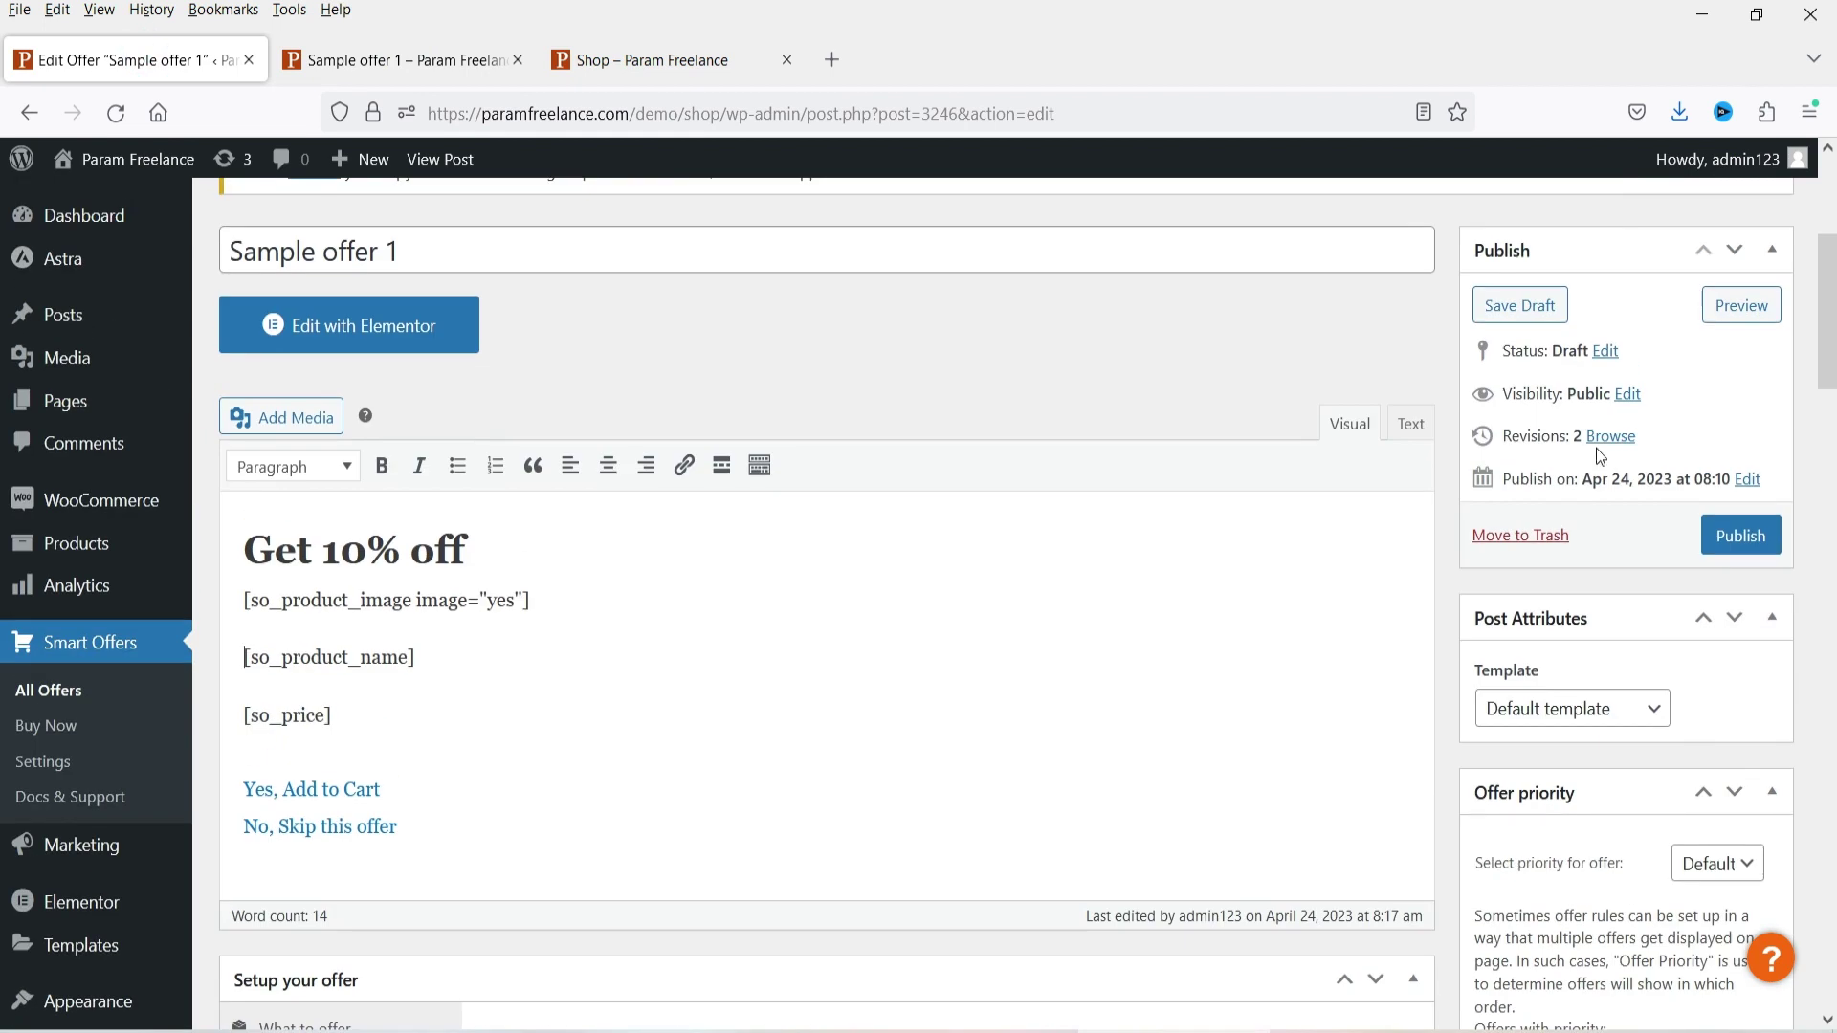
Save the edited offer draft and preview its popup, closing the preview when done.
click(1512, 311)
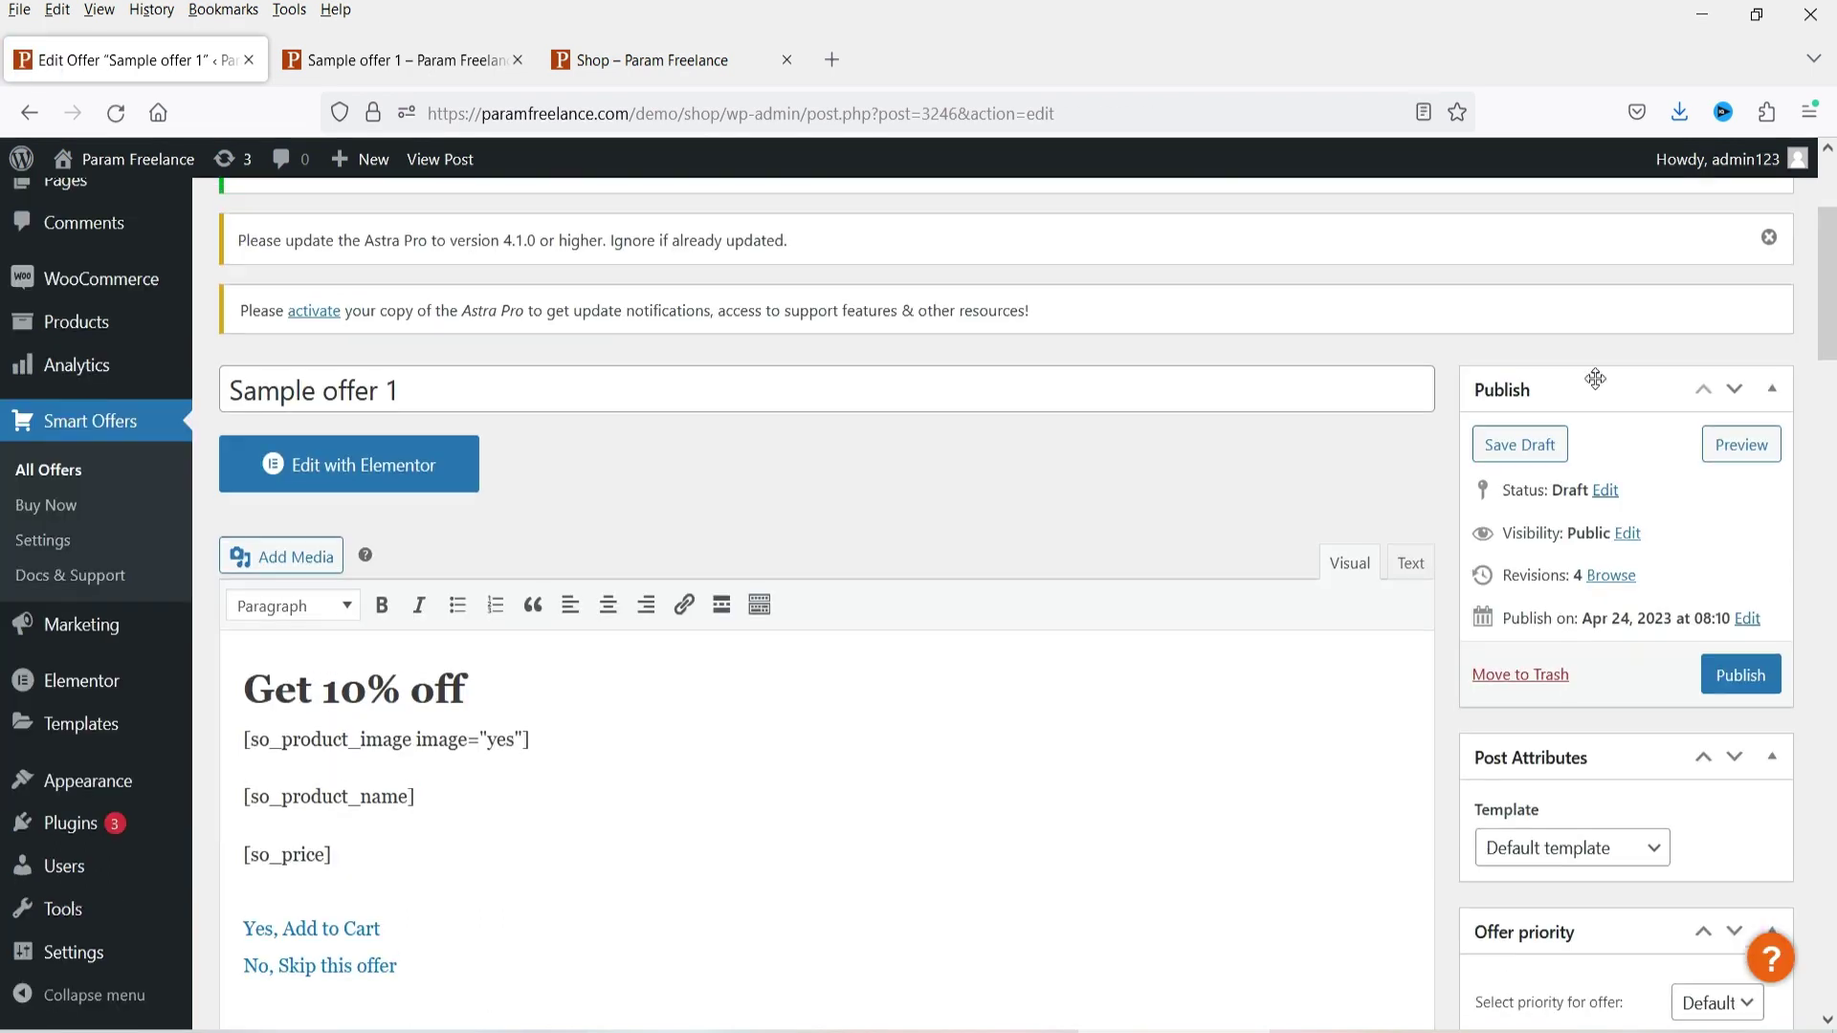
click(1741, 438)
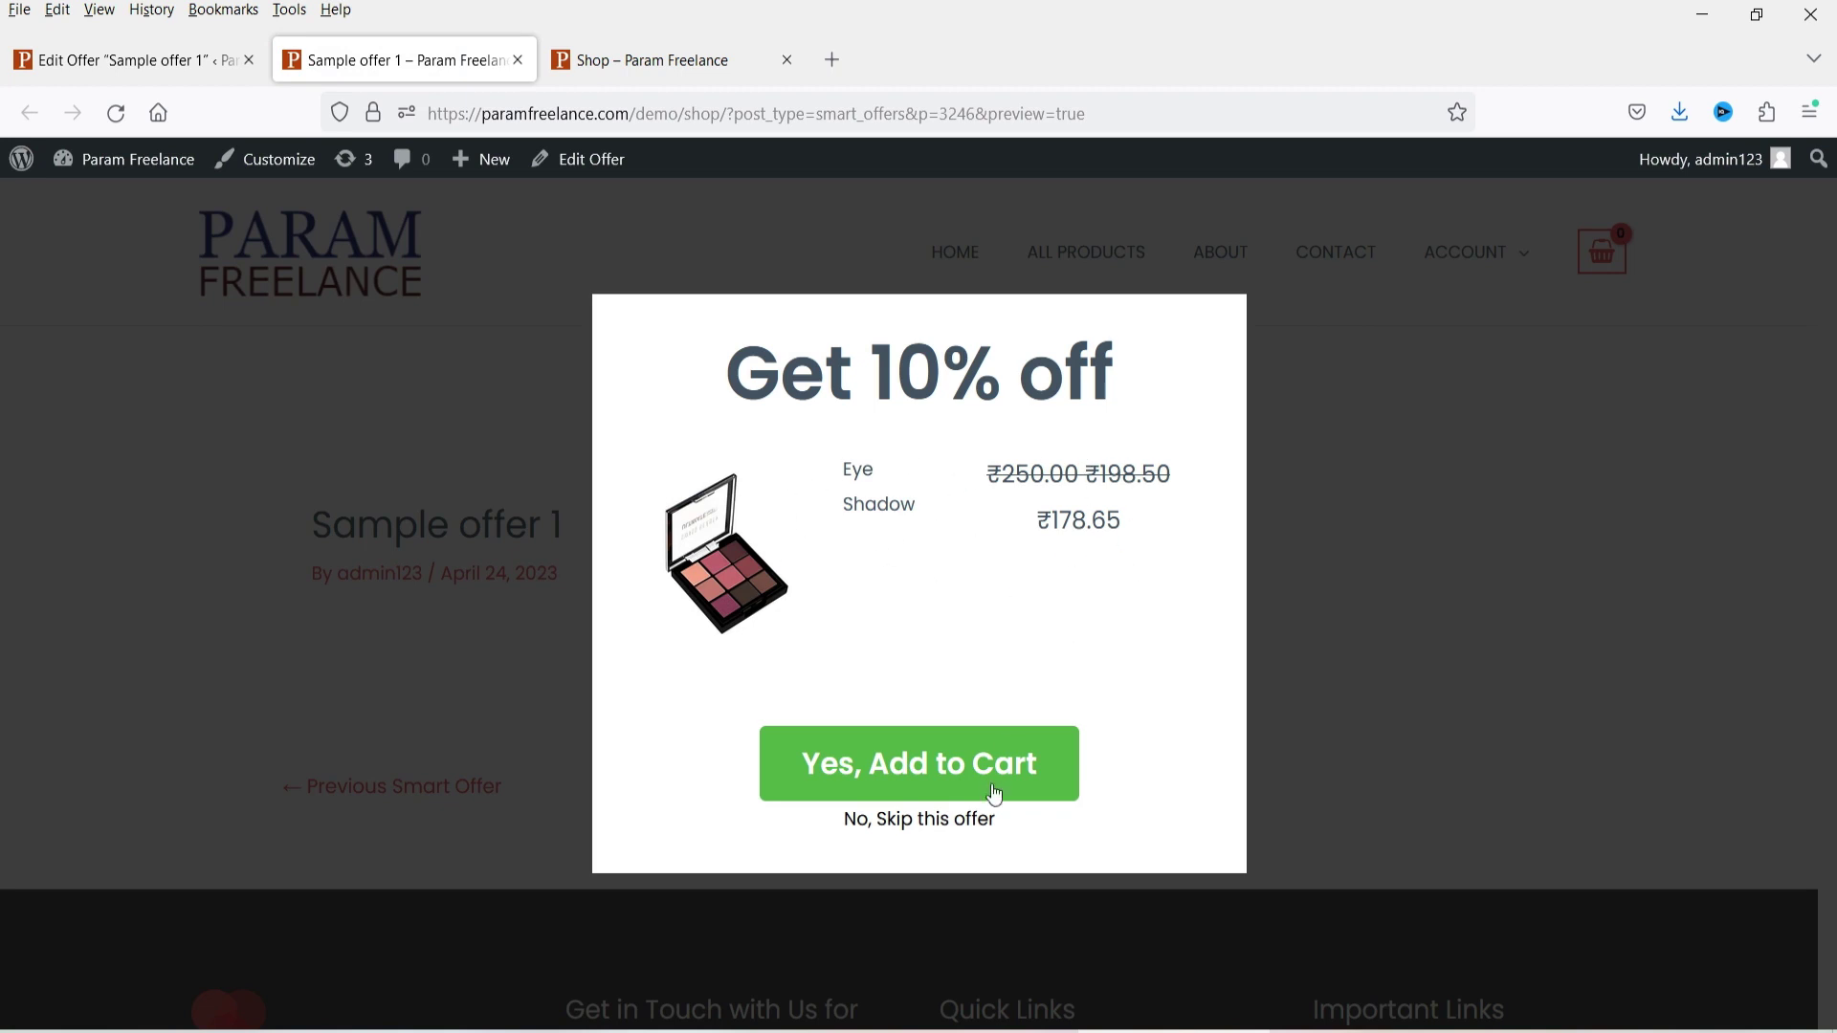
click(518, 60)
click(96, 60)
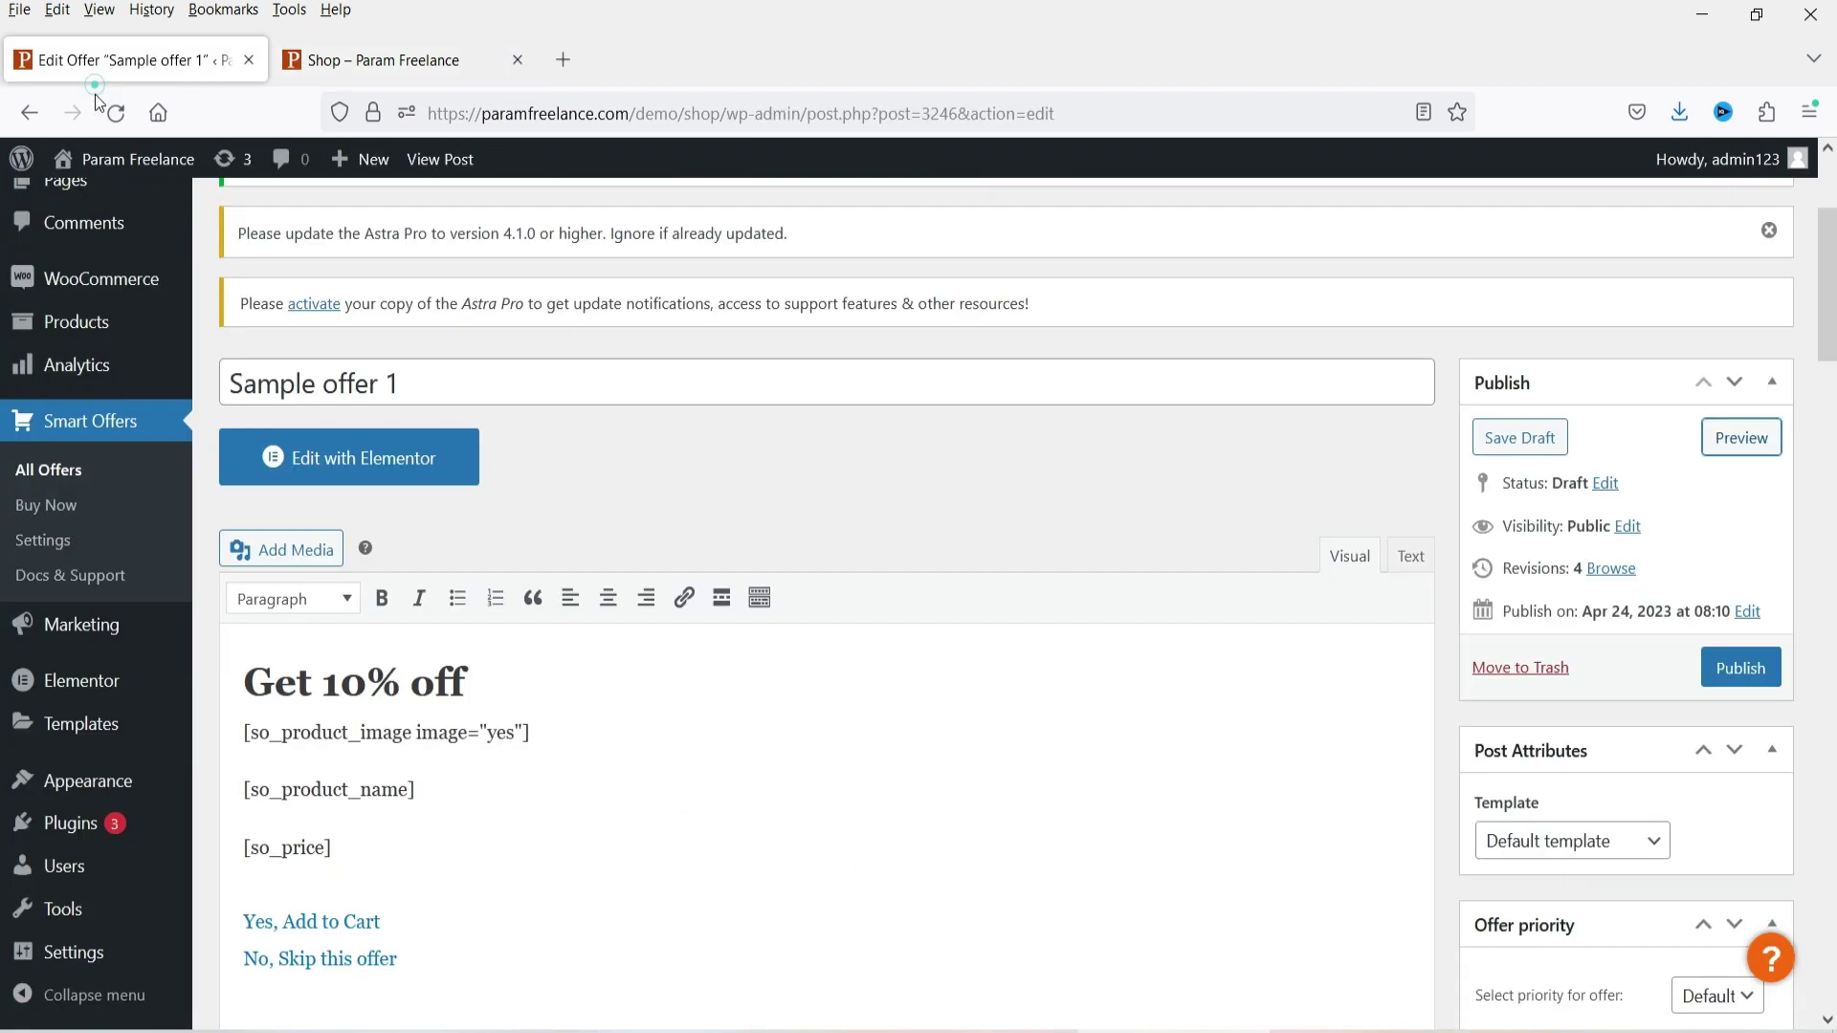
Publish the offer "Sample offer 1".
click(1754, 673)
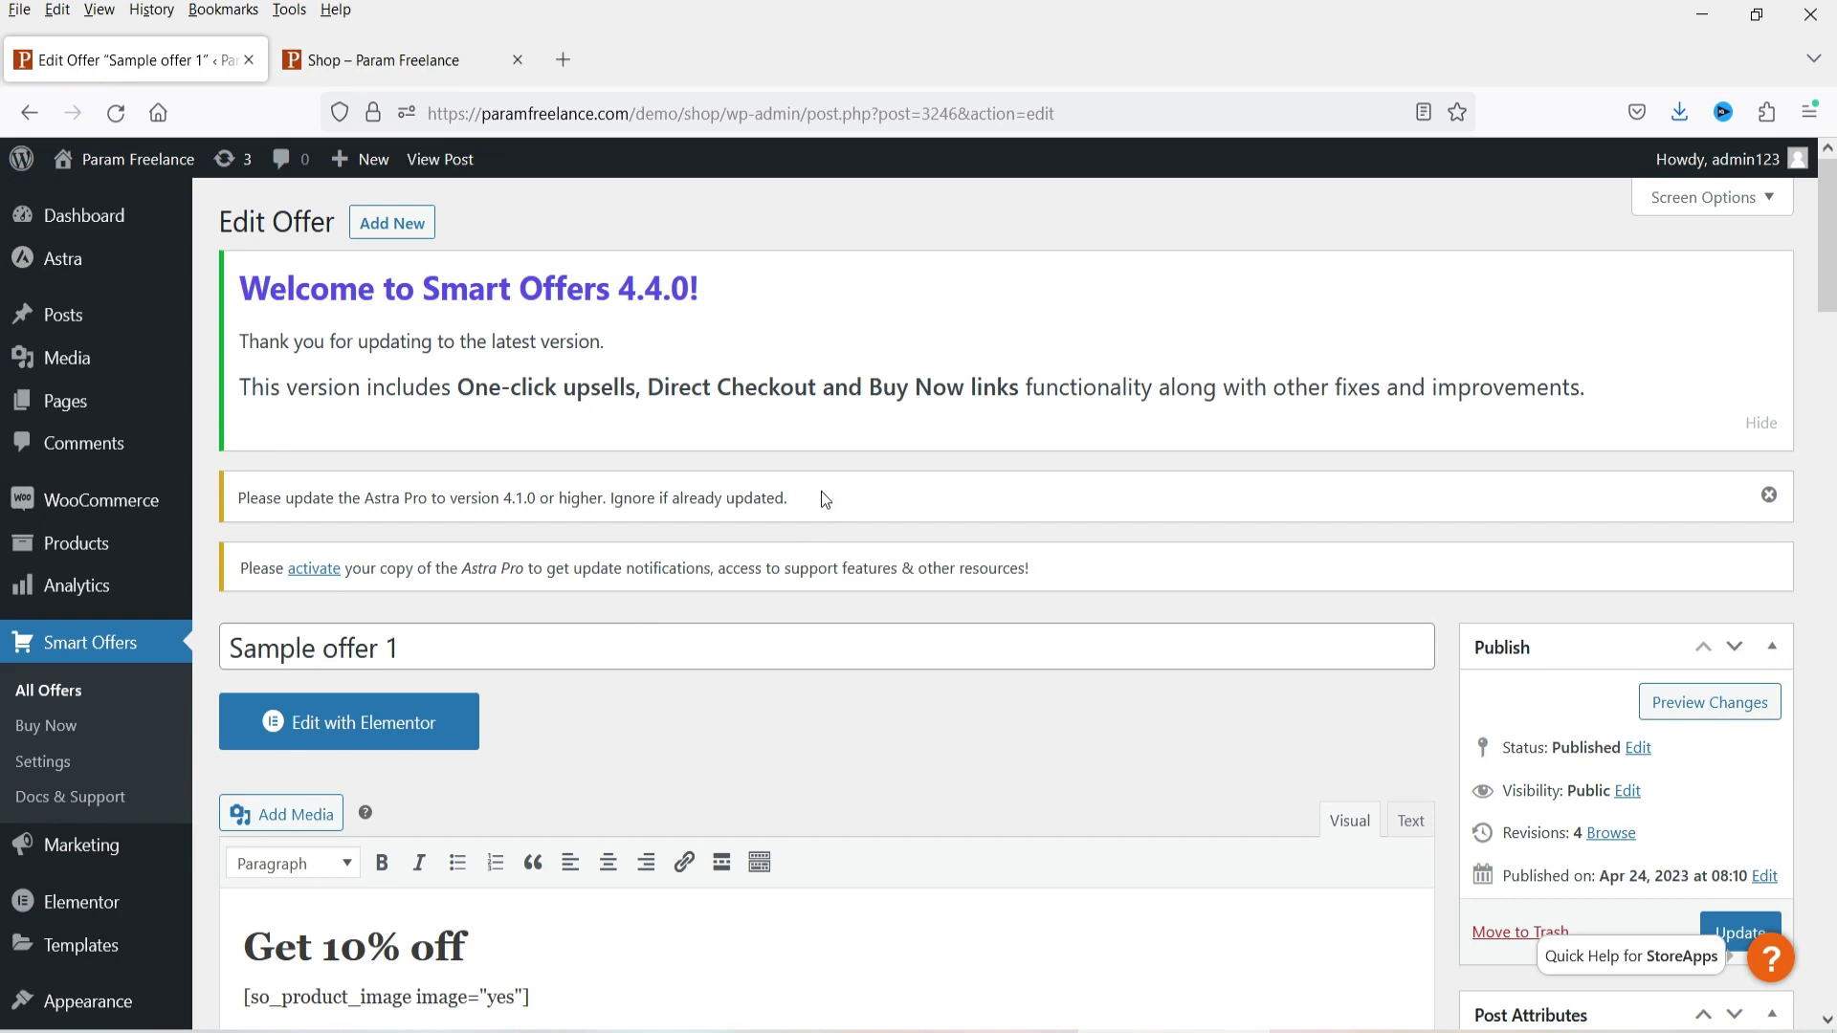
scroll(802, 424, down, 2)
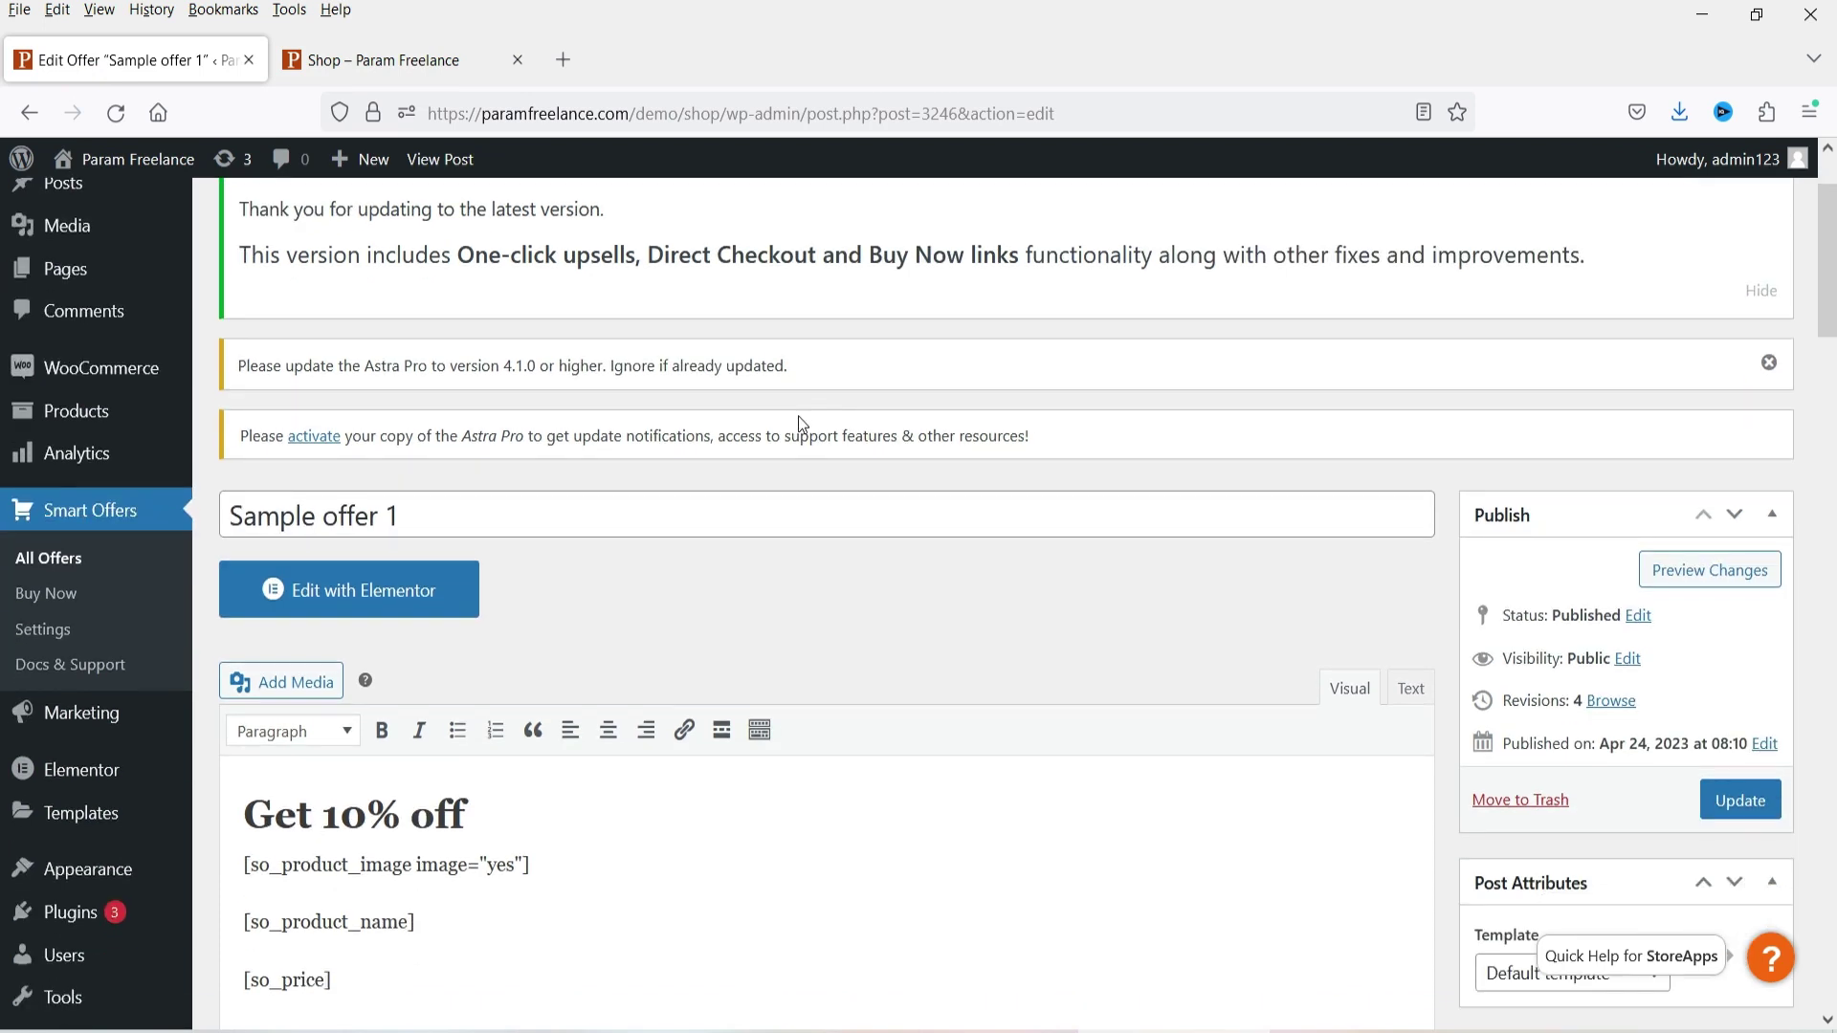
scroll(669, 468, up, 2)
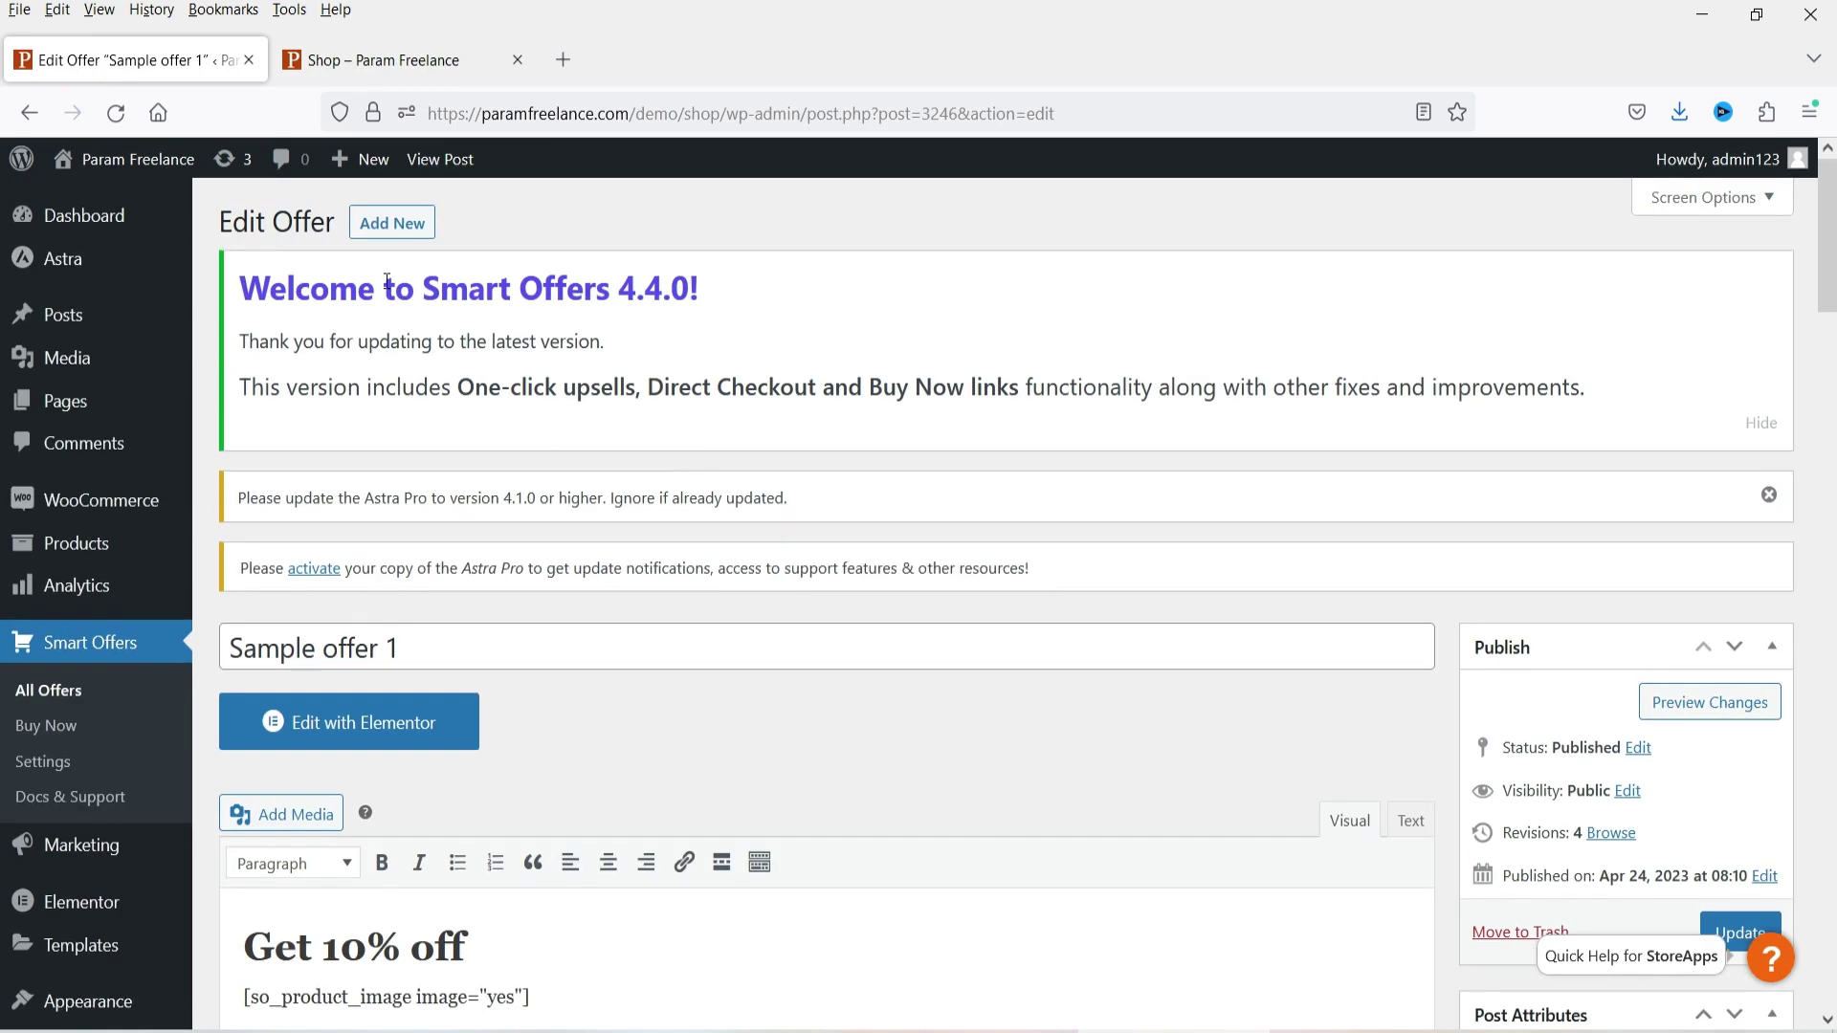
Create a new Smart Offers offer titled "Sample Offer 2".
mouse_move(388, 226)
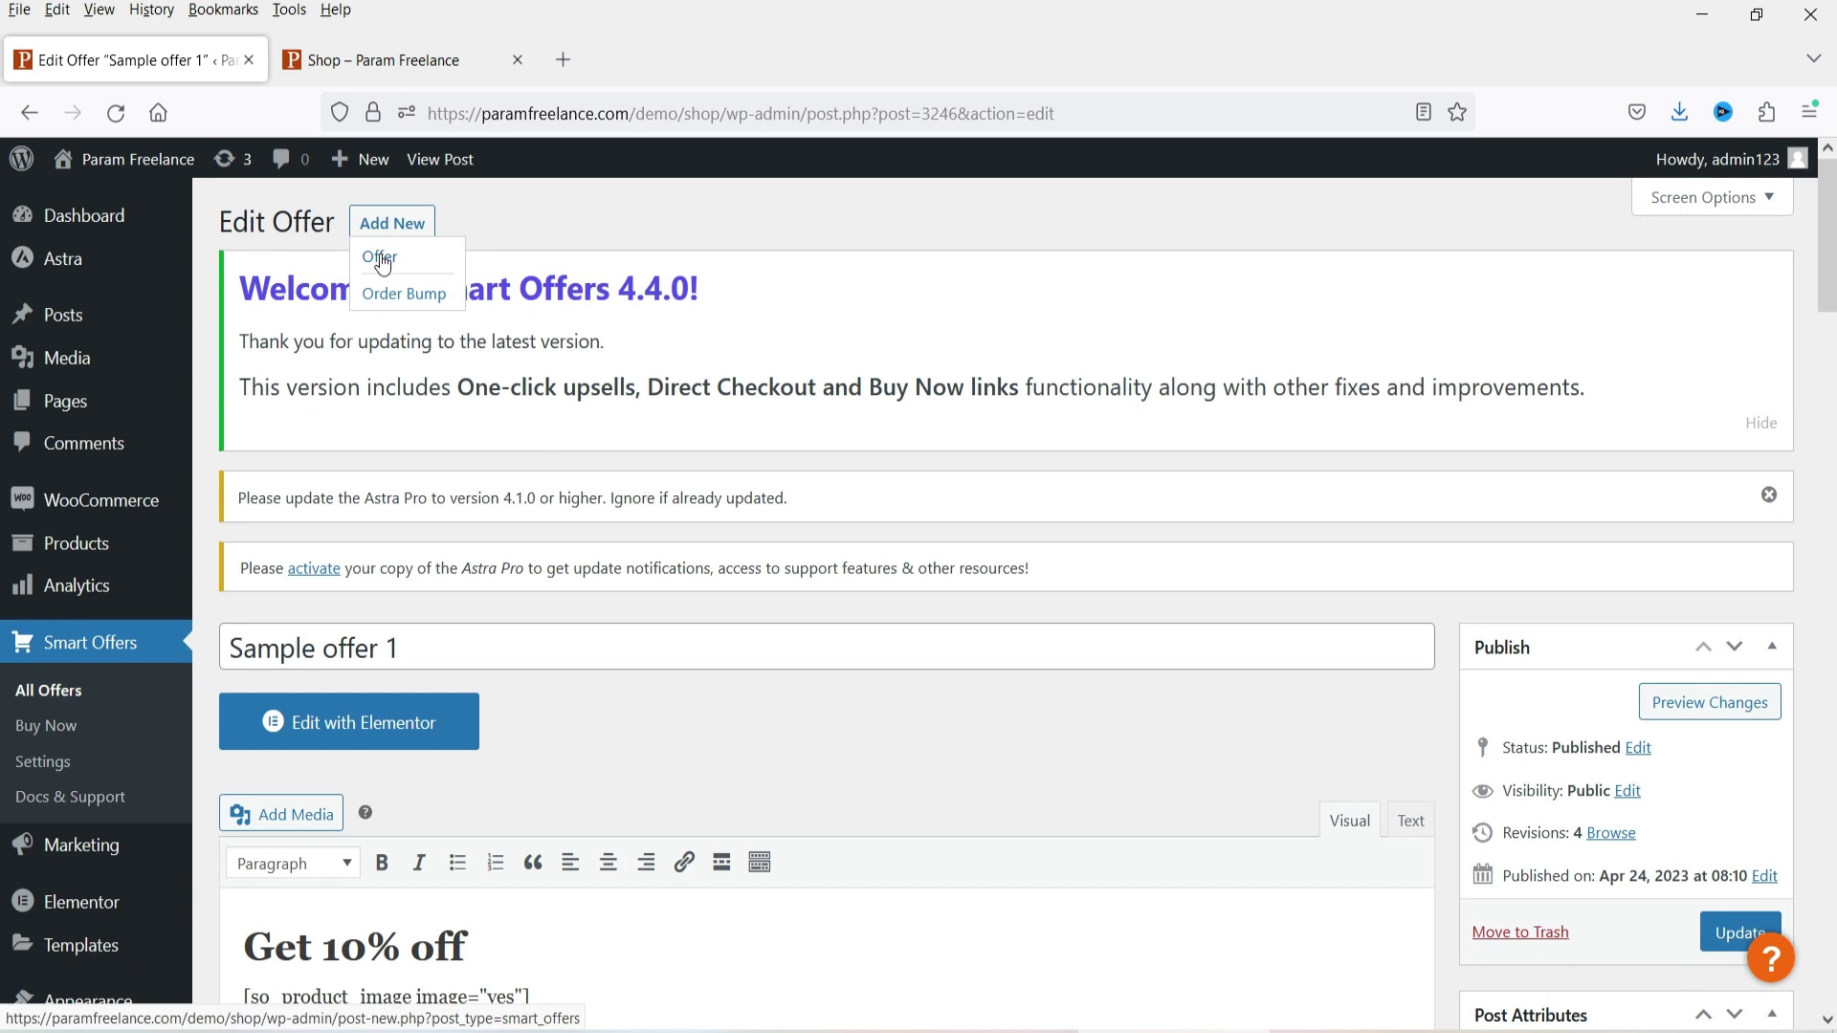
click(383, 261)
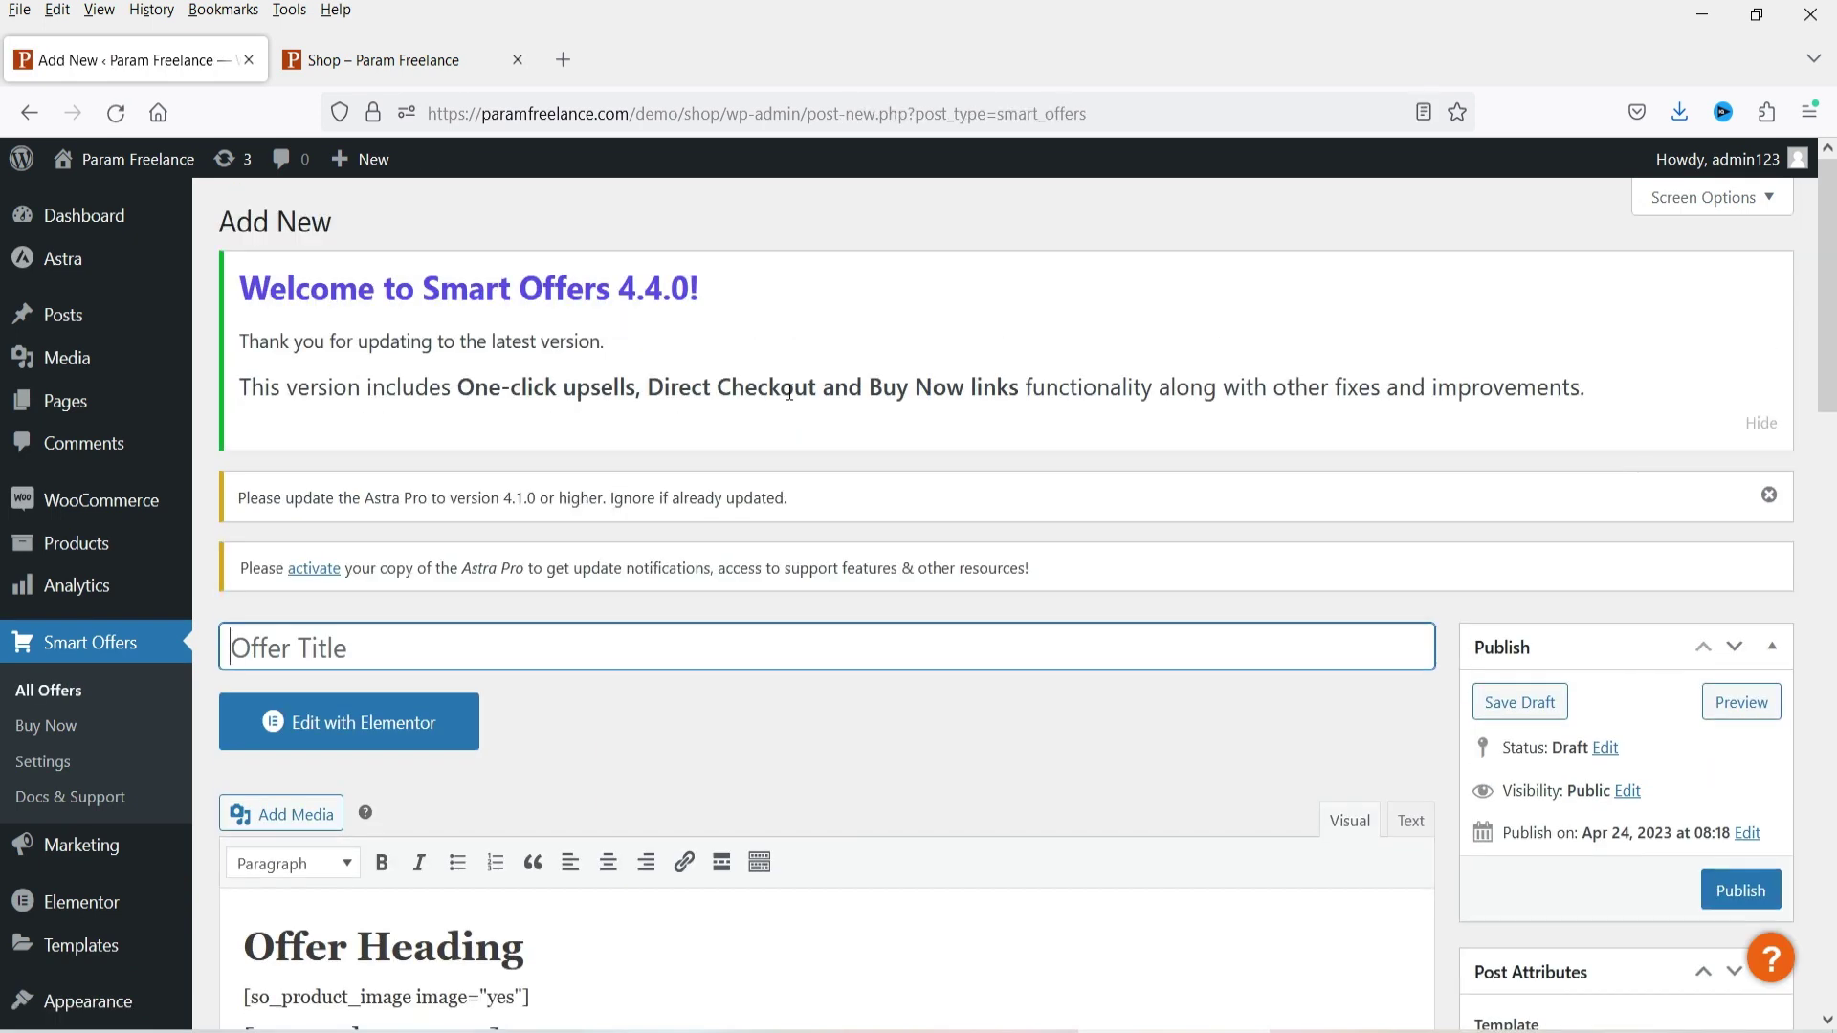
text(Sample Offer )
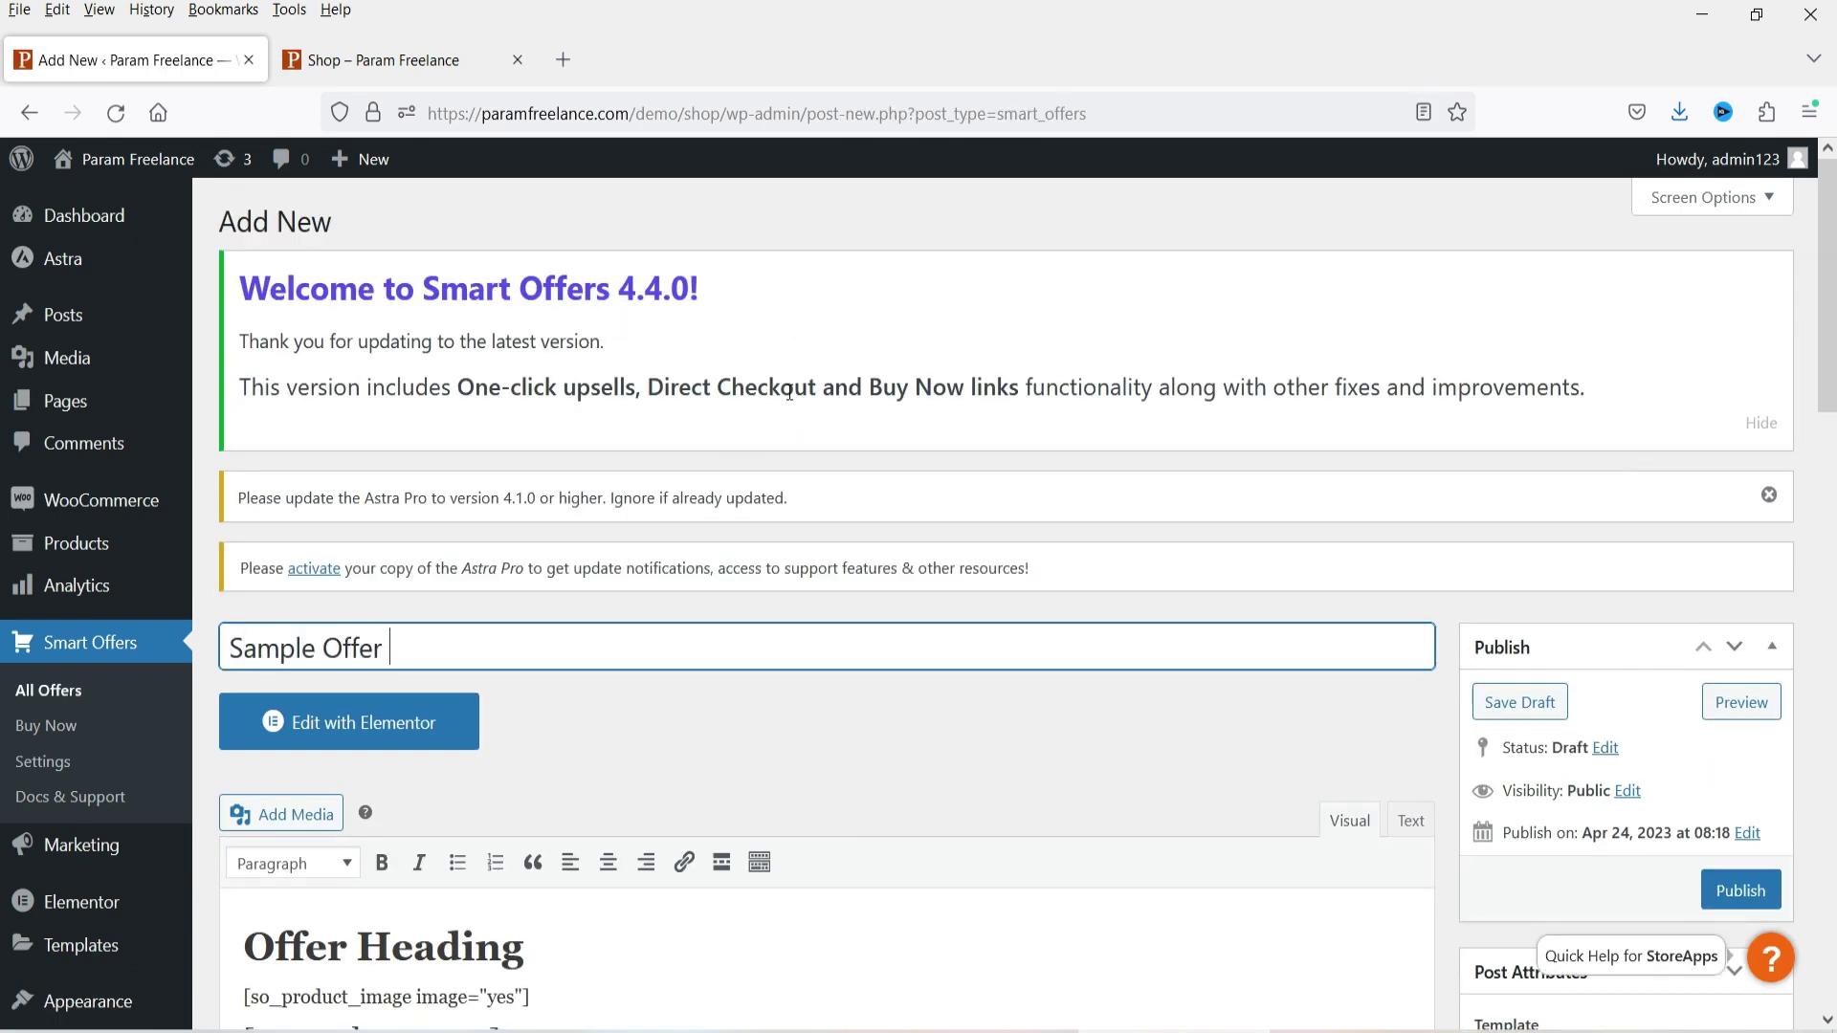
text(2)
Replace the placeholder heading in the offer content with "Get 20% Discount".
scroll(872, 455, down, 3)
triple_click(527, 682)
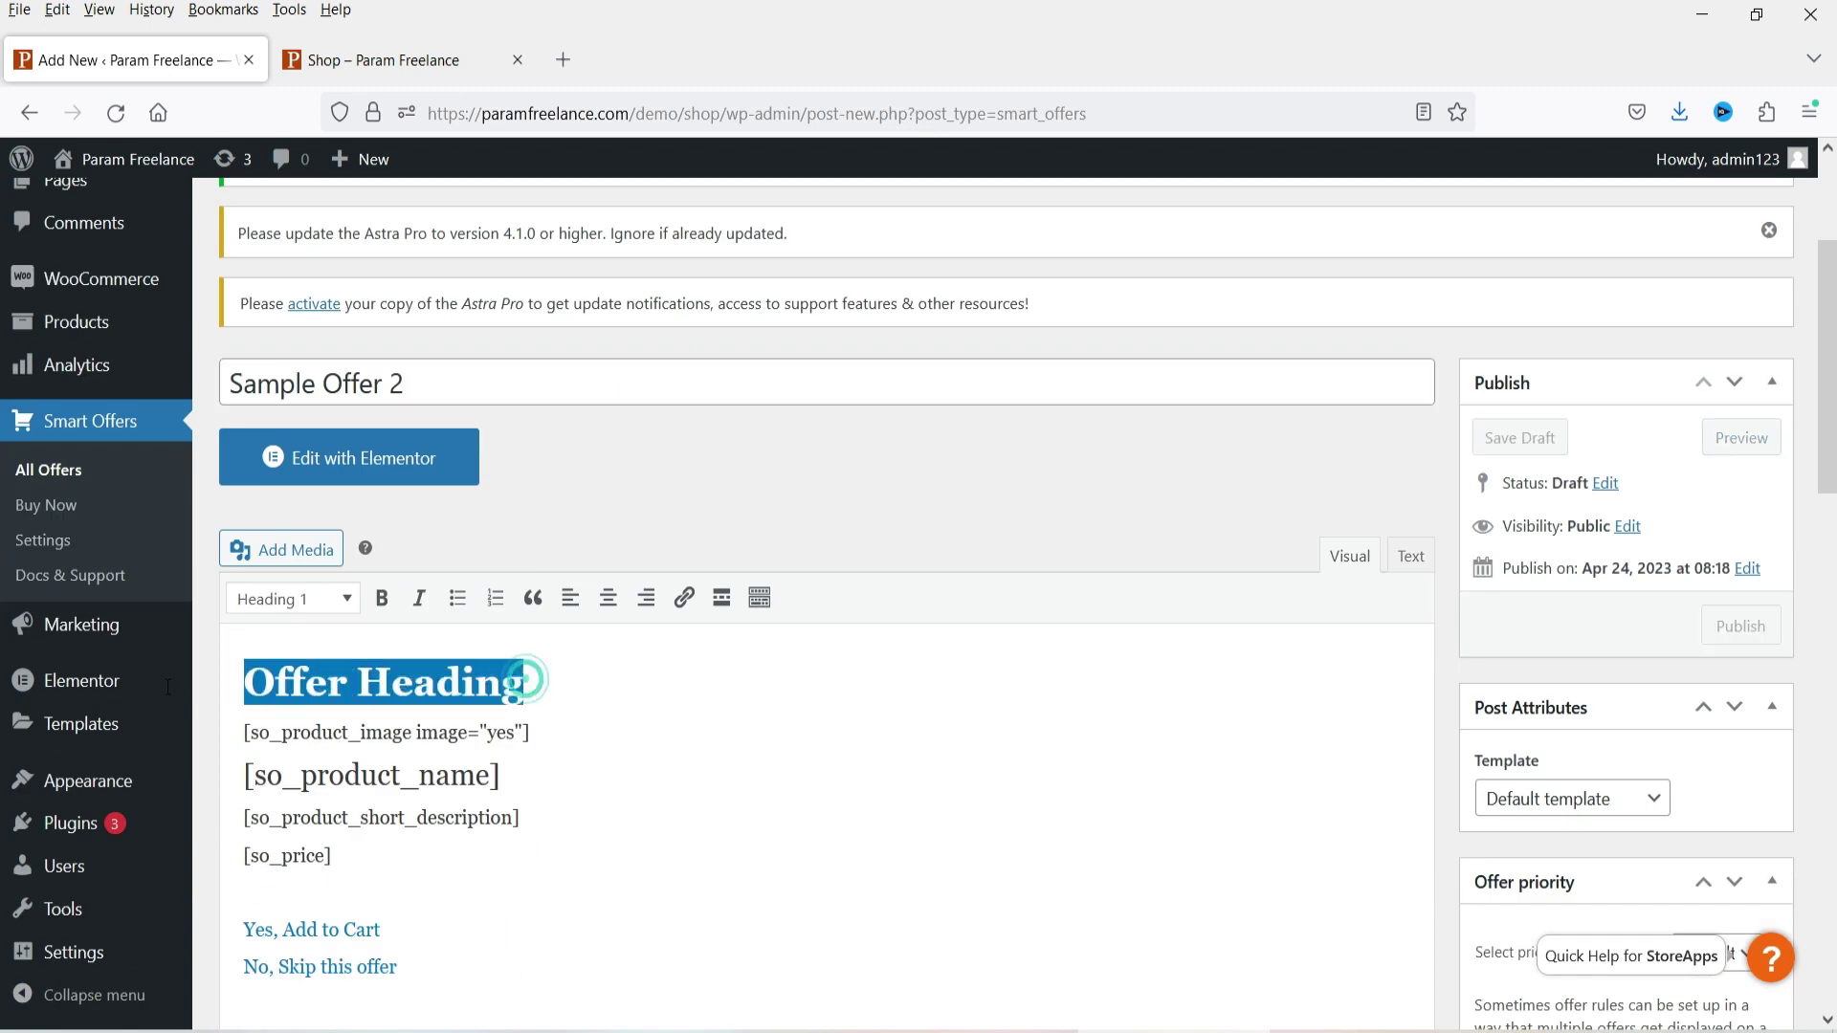
mouse_move(169, 696)
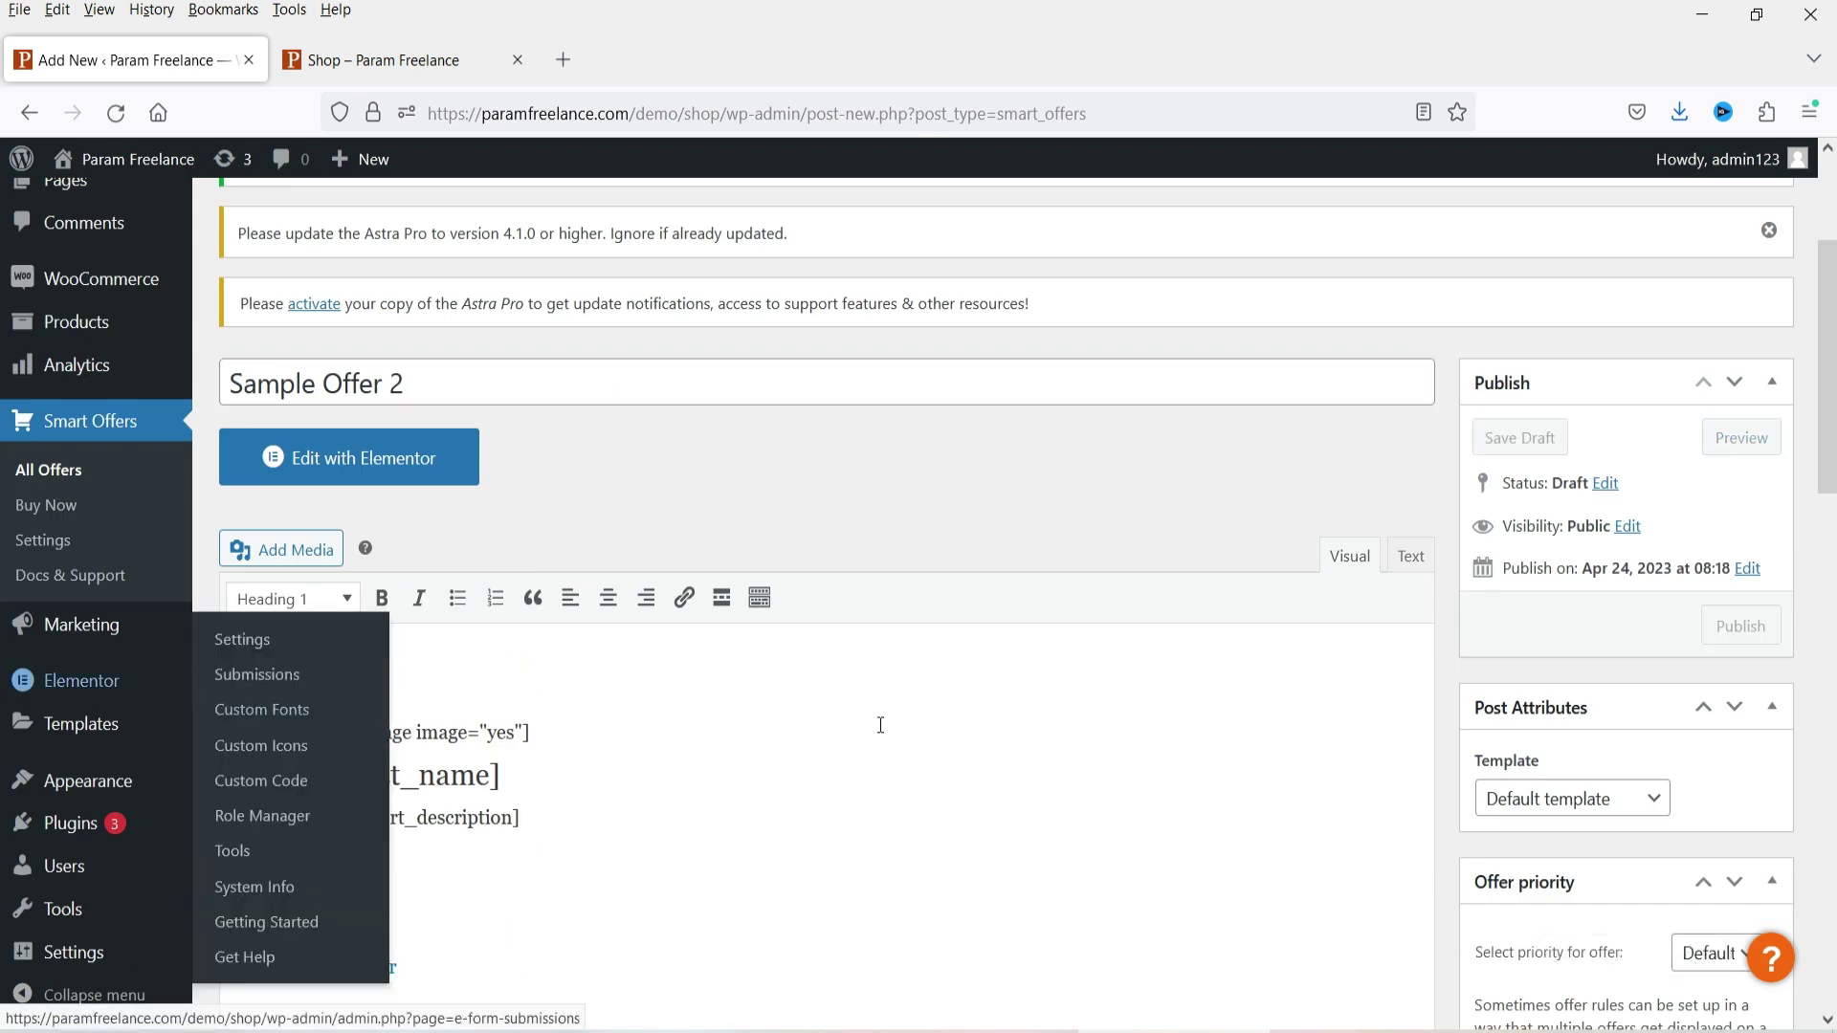
text(Get 20)
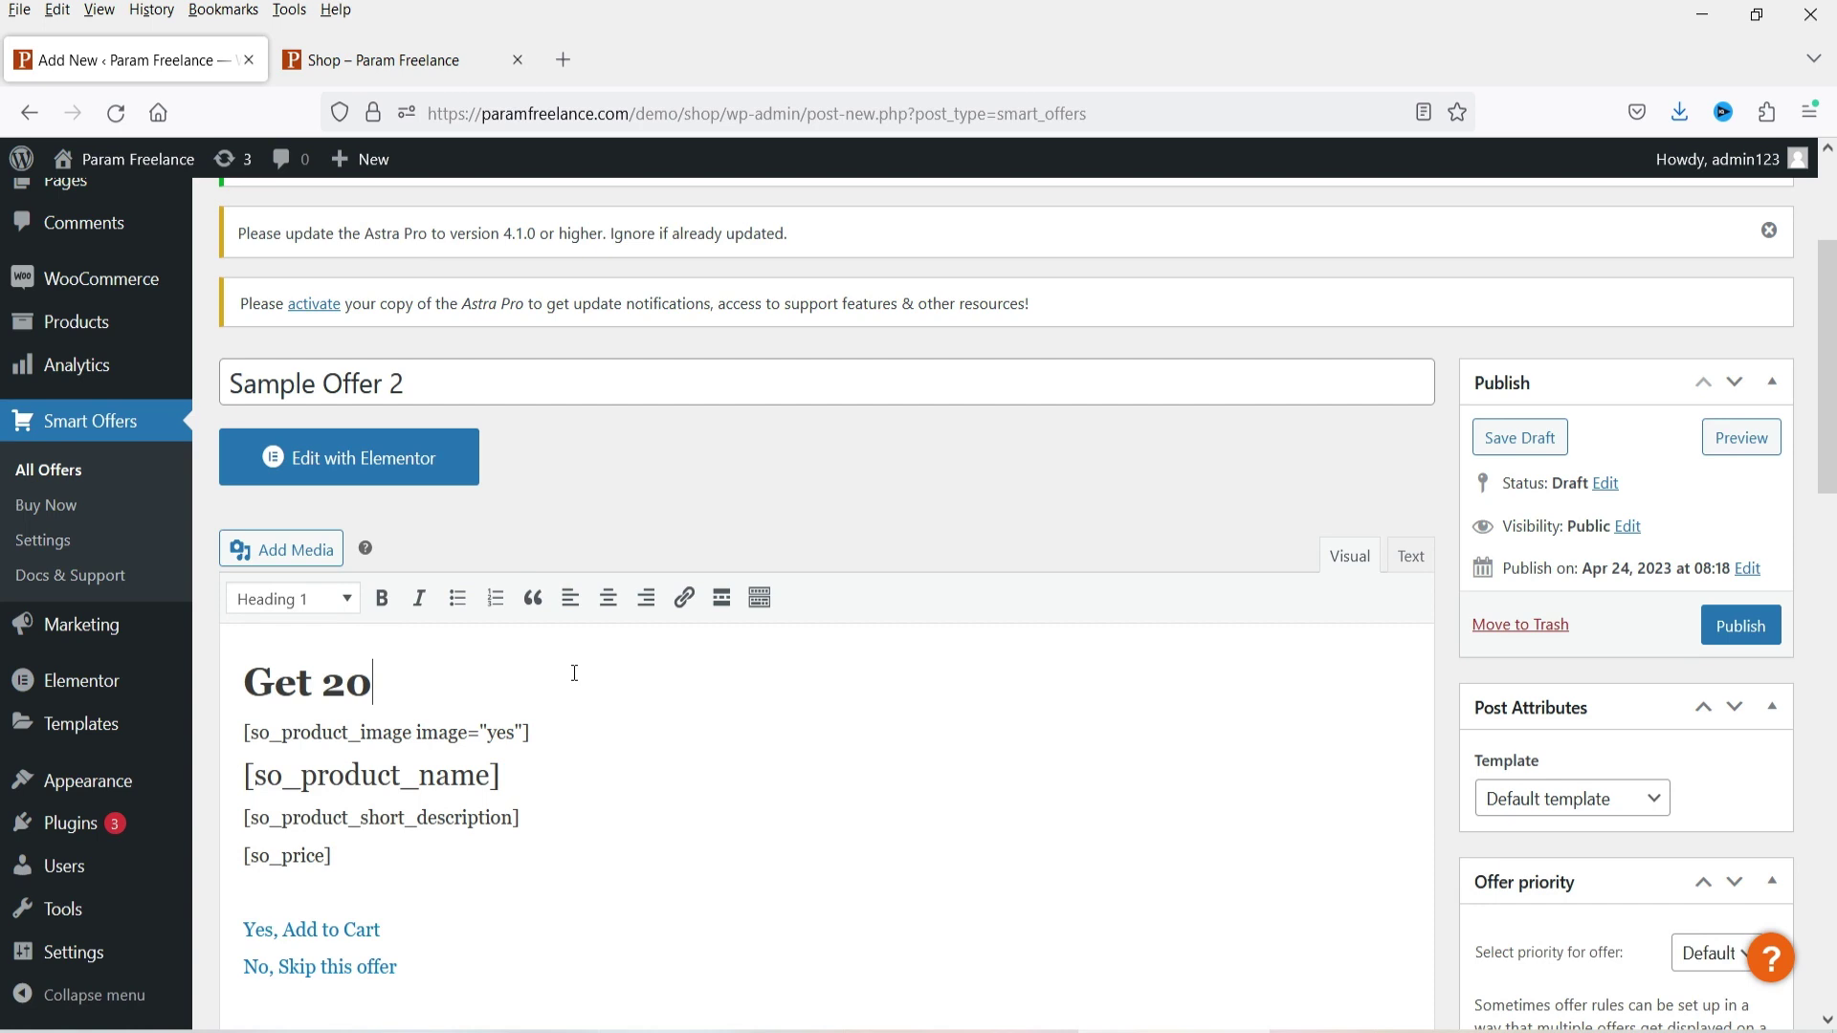
text(% Discount)
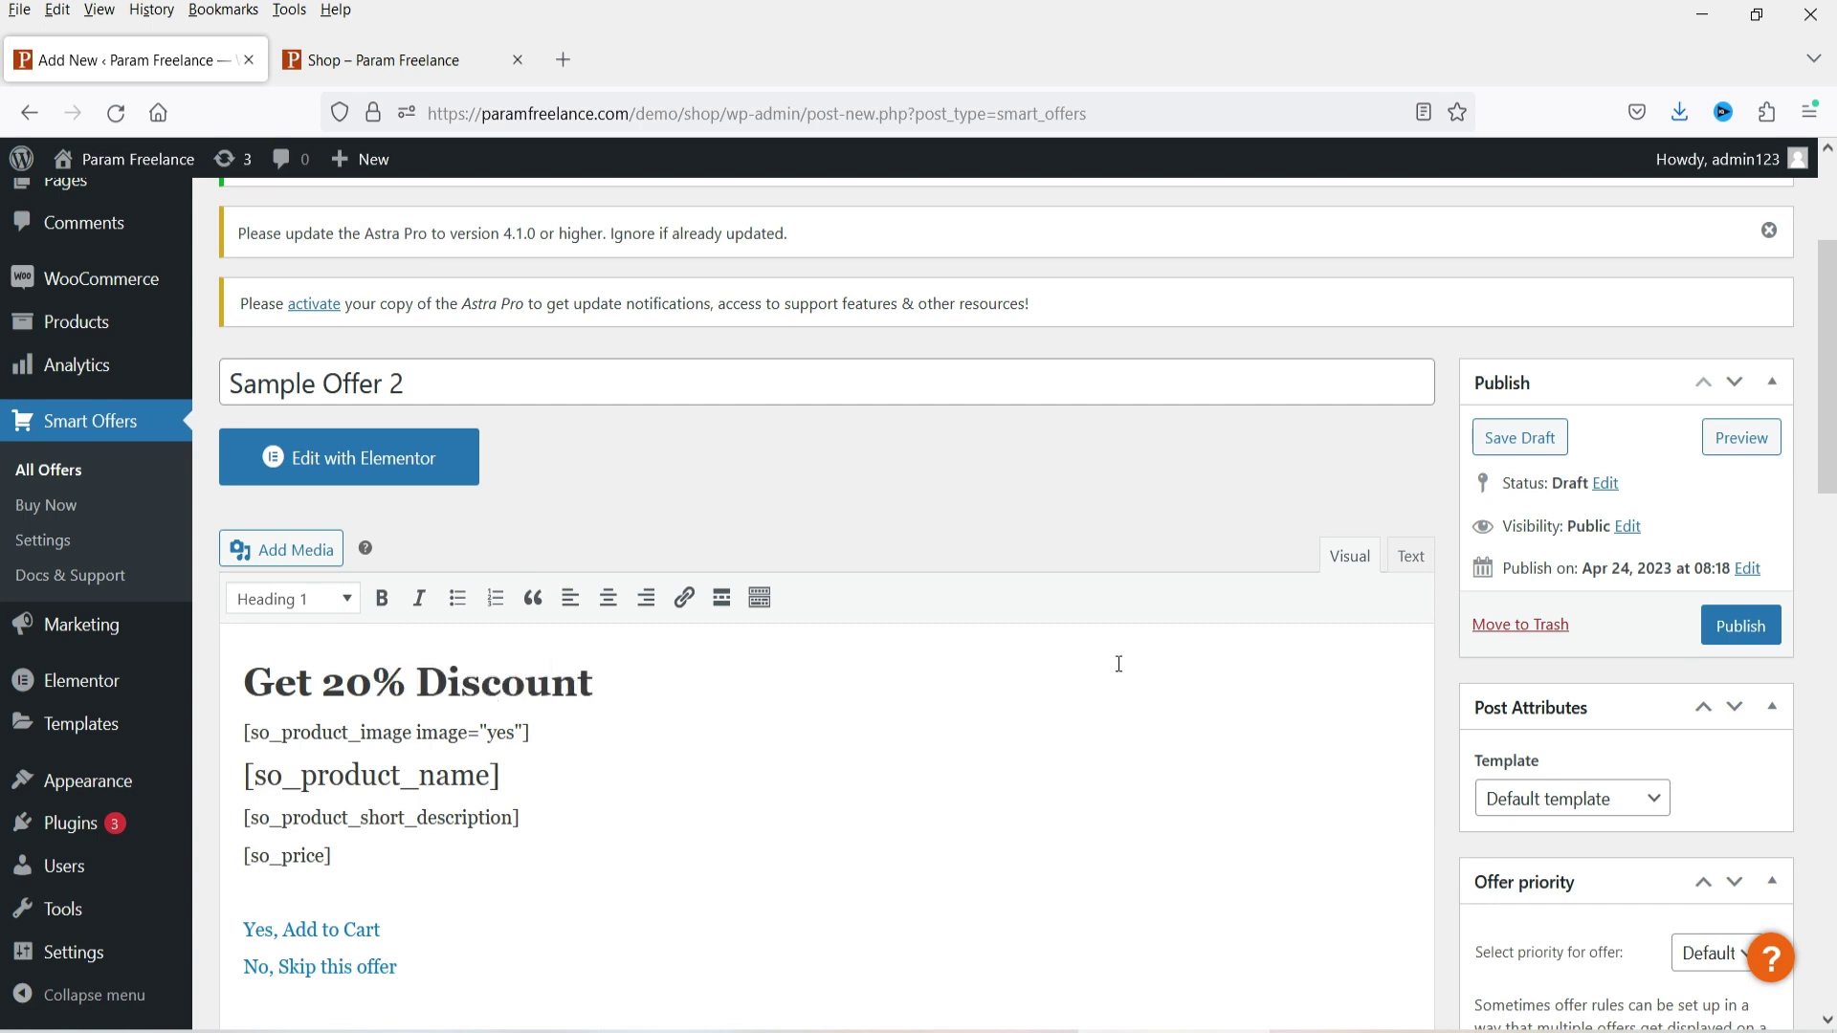
Look through the shop's product listing for a product to offer, returning to the offer's product settings when done.
scroll(1100, 660, down, 5)
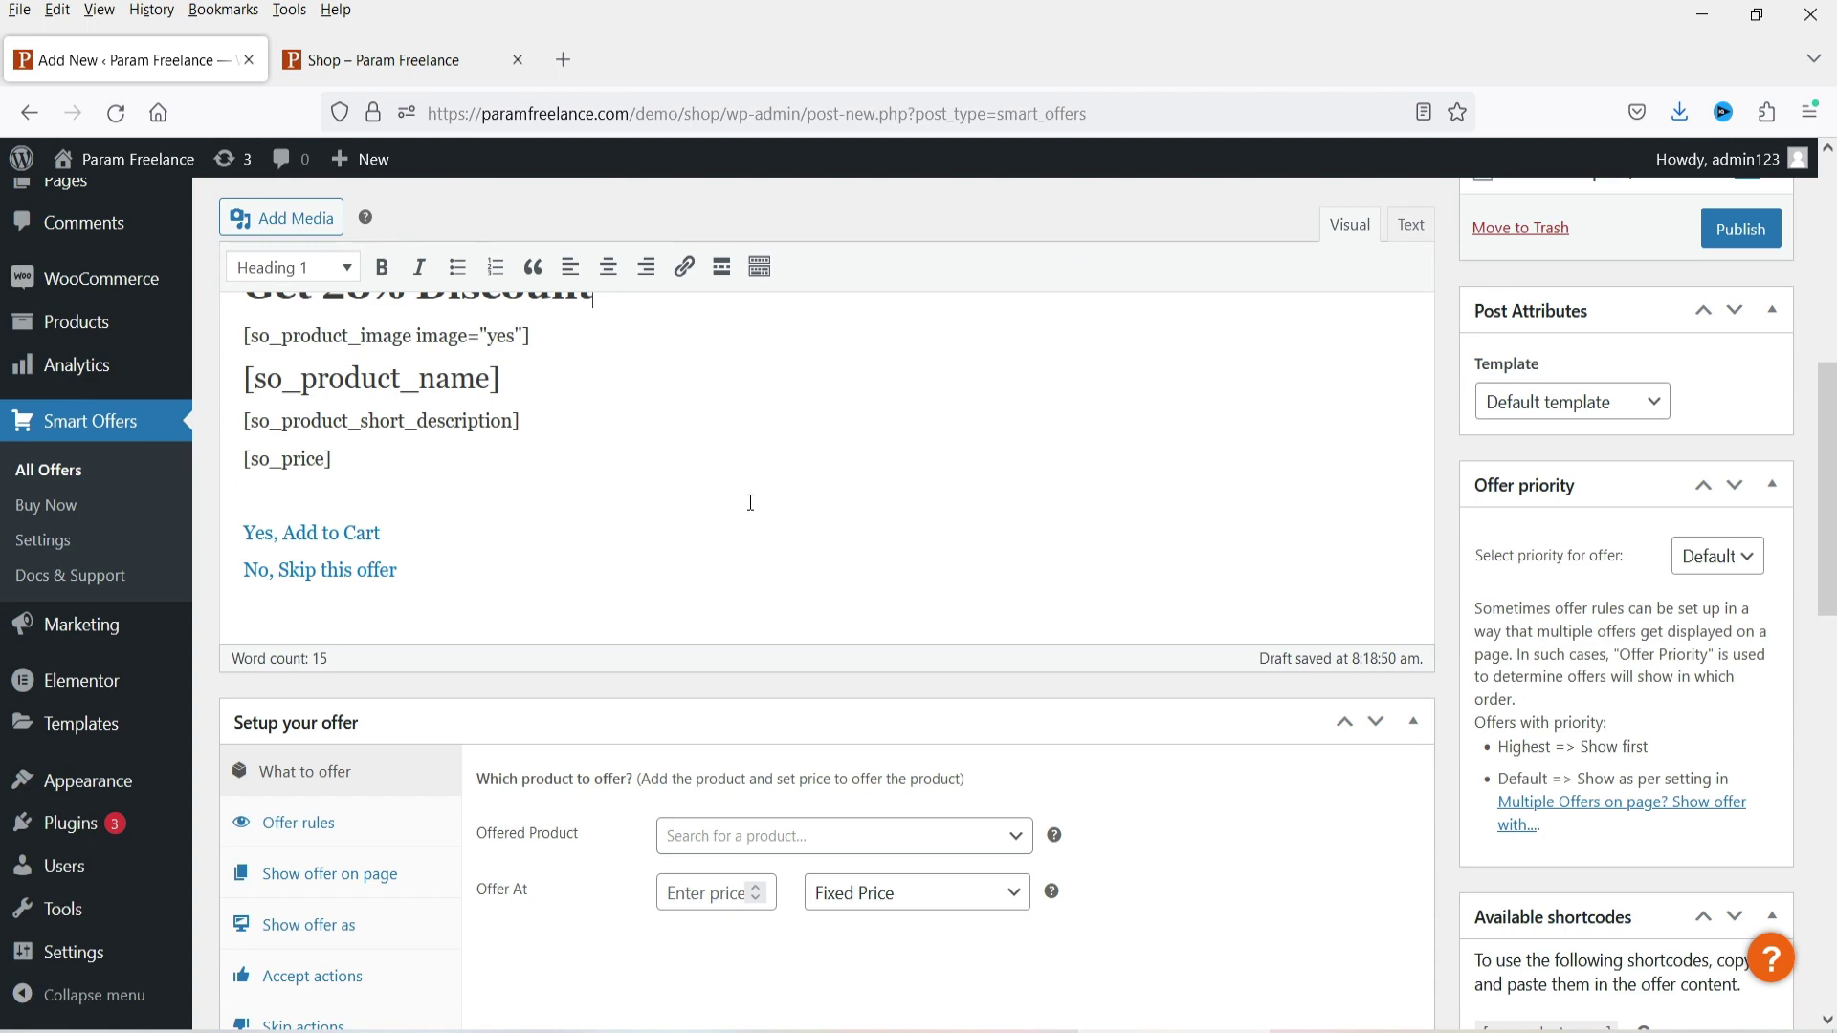
click(304, 768)
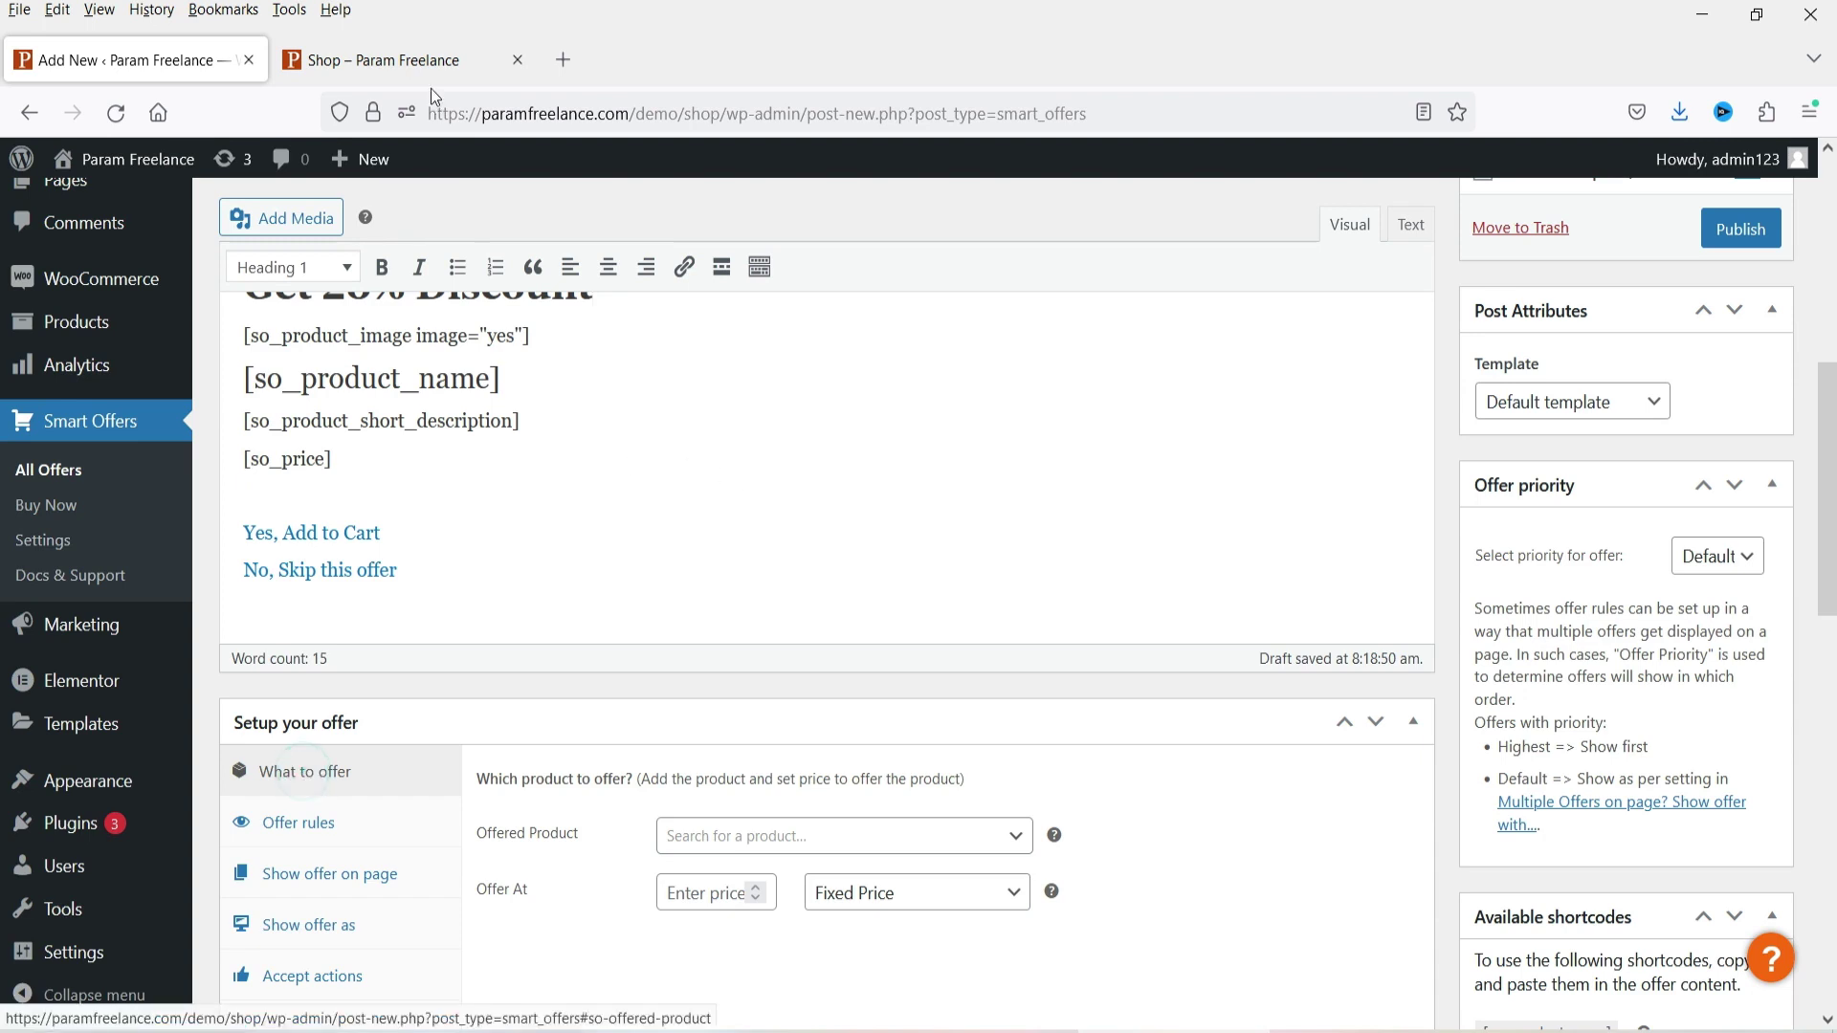
click(410, 60)
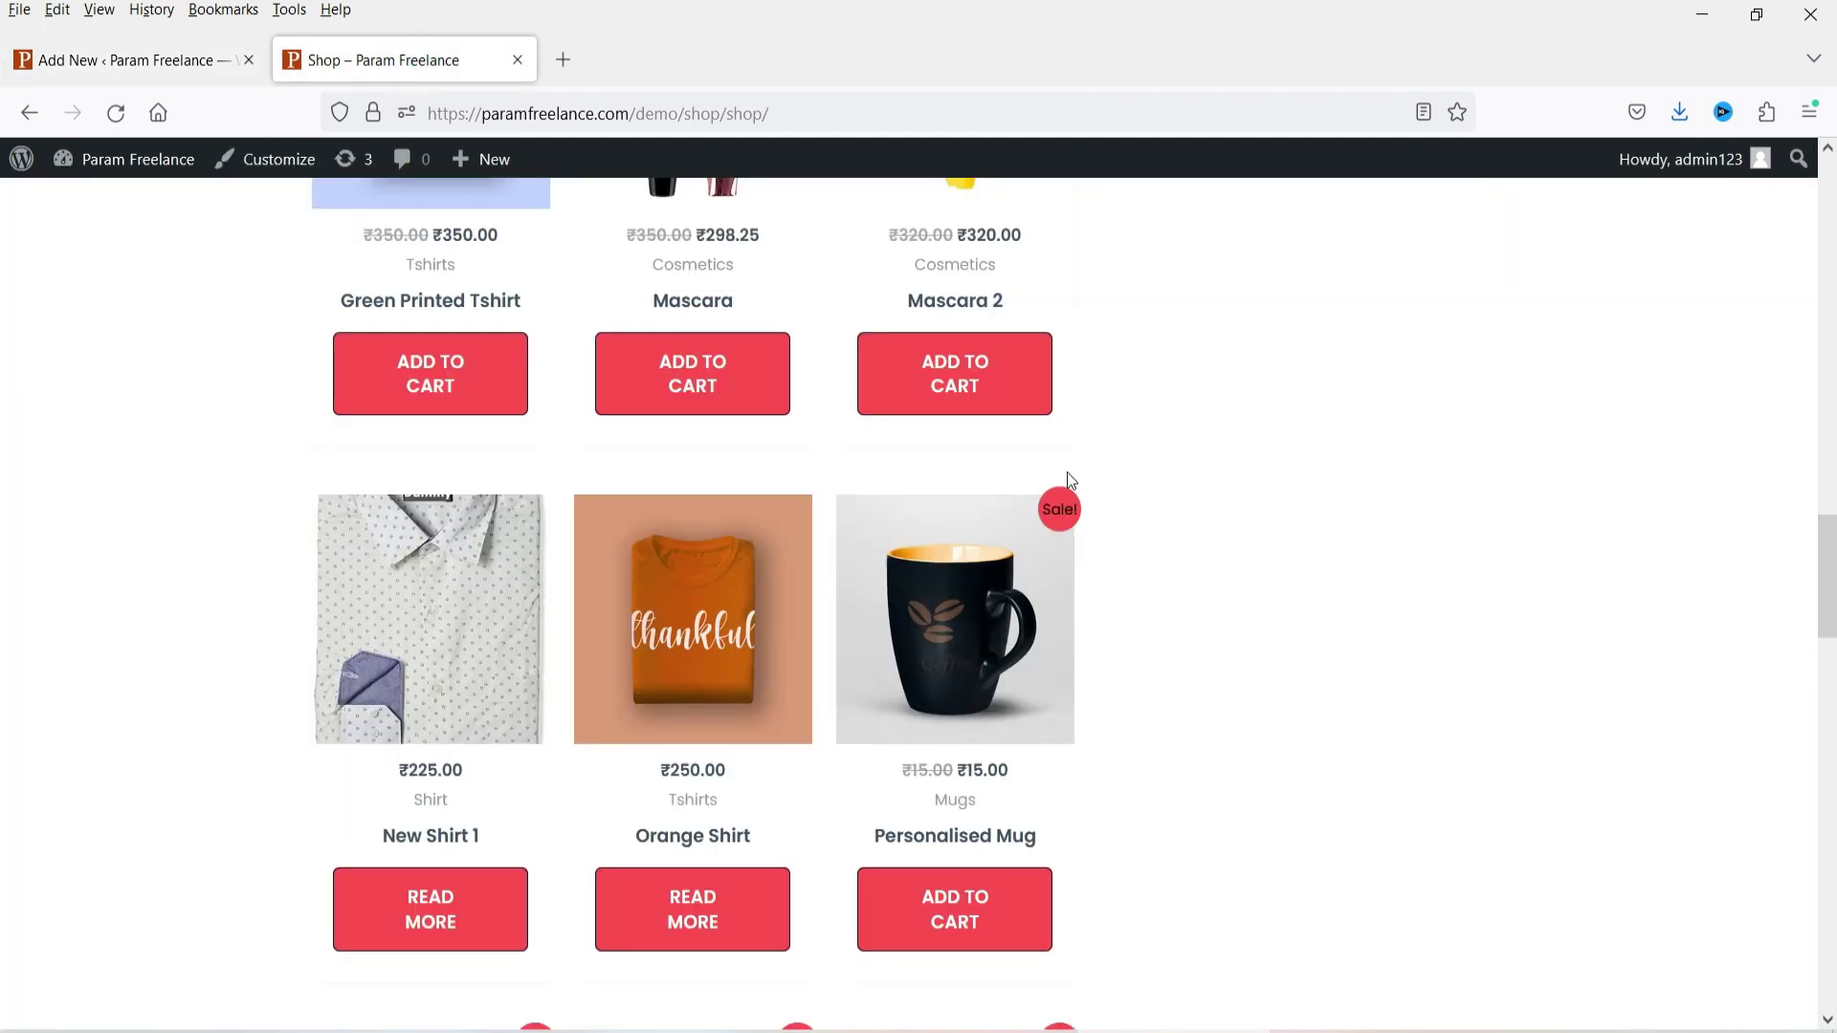
scroll(1070, 480, down, 3)
scroll(670, 861, up, 20)
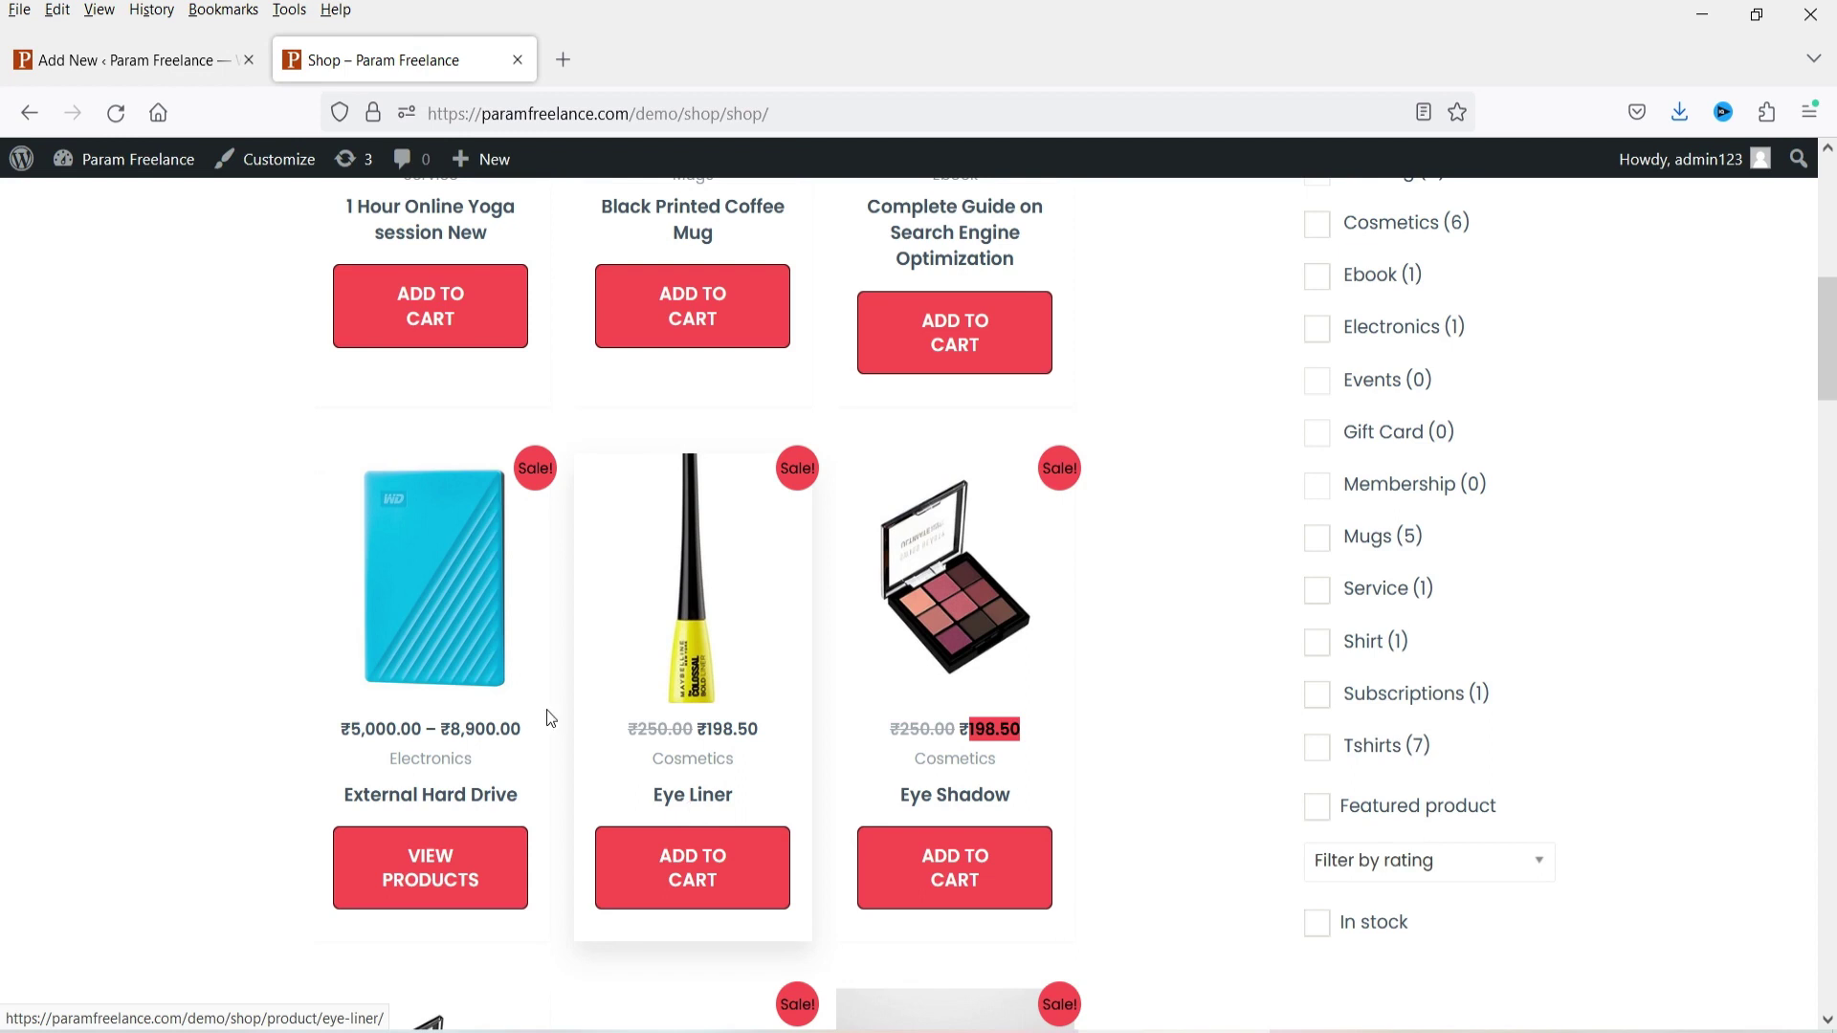
click(77, 71)
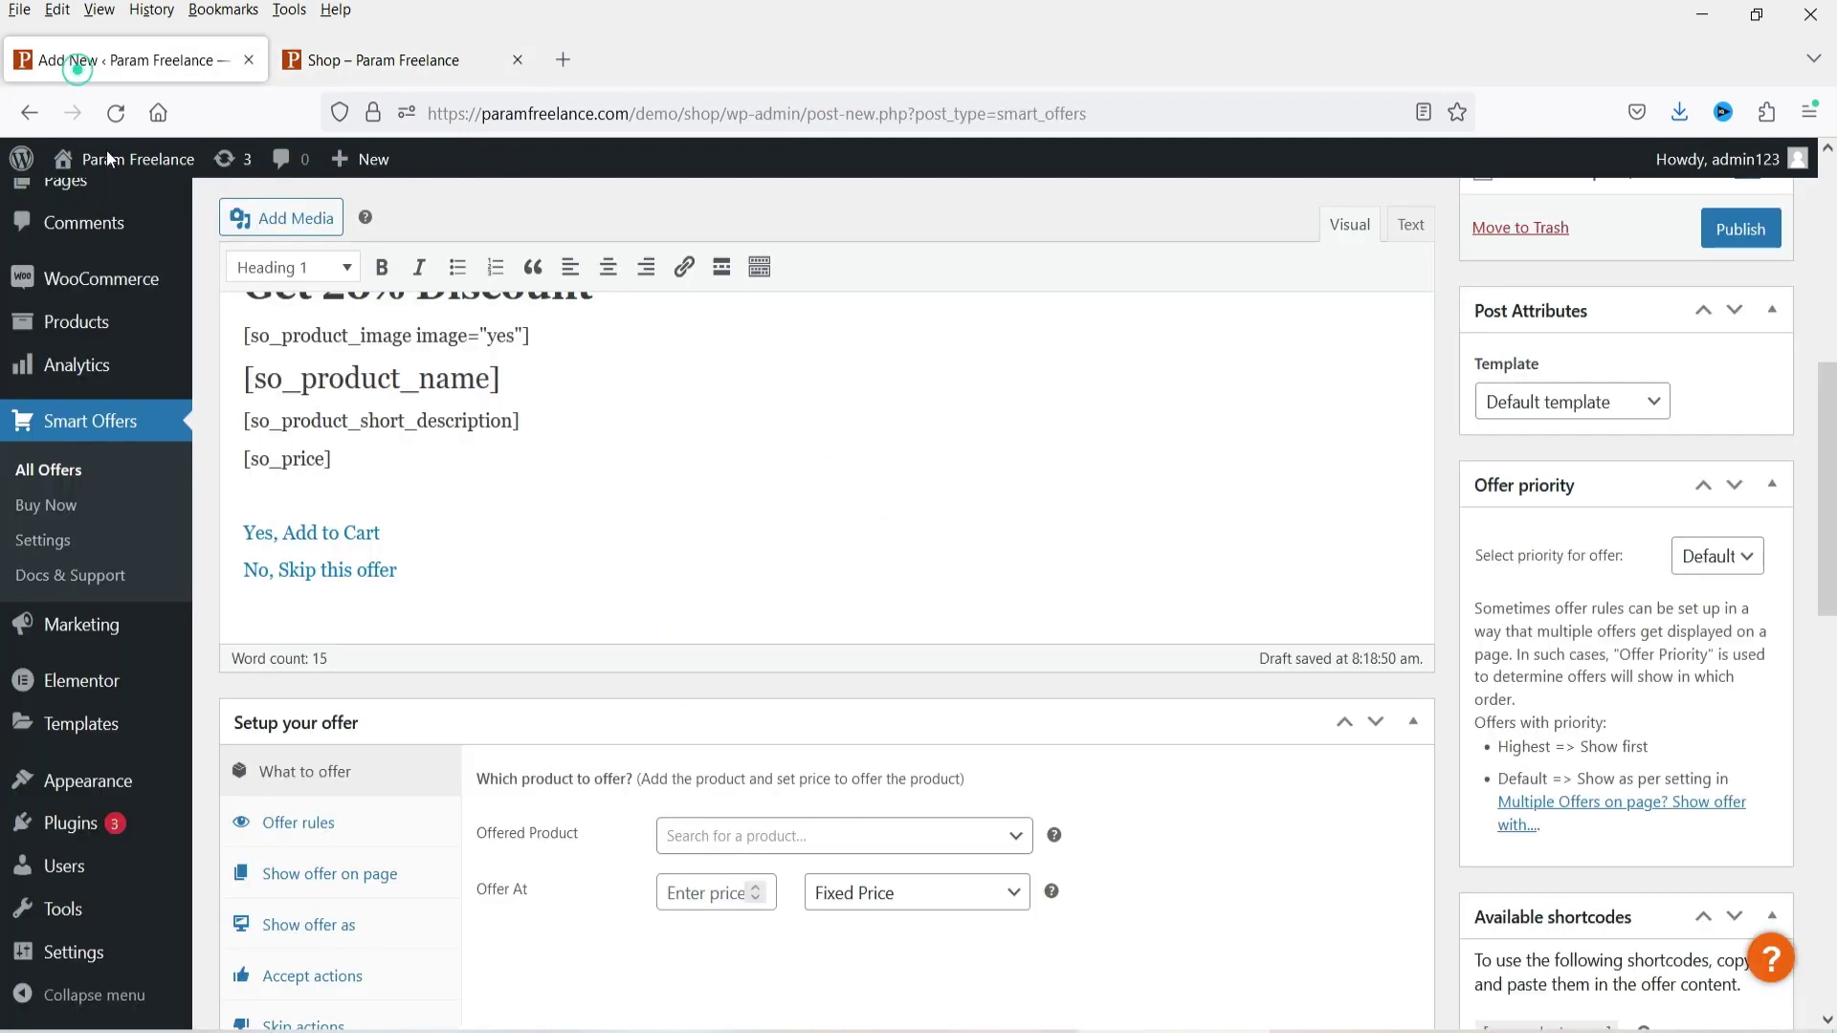
Set Eye Liner (#2647) as the offered product and enter 20 as its offer amount.
click(744, 845)
text(sye)
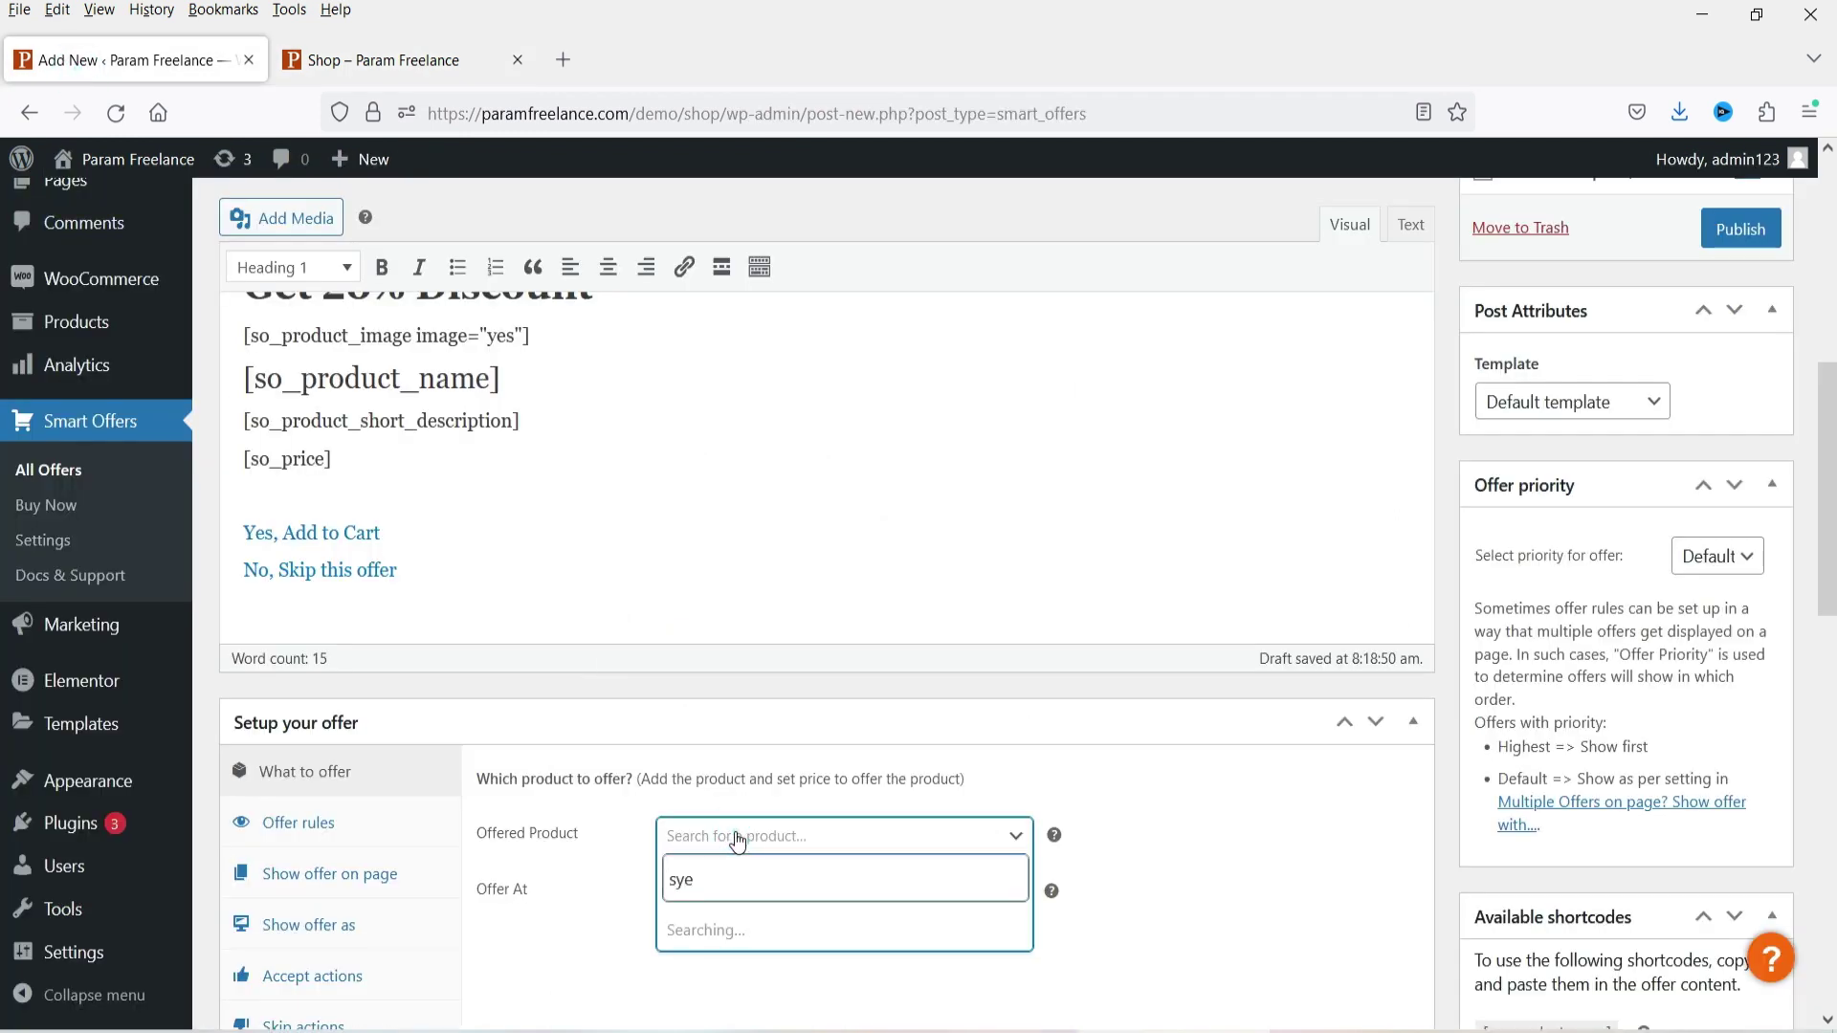
key(BackSpace)
key(BackSpace)
key(BackSpace)
text(eye)
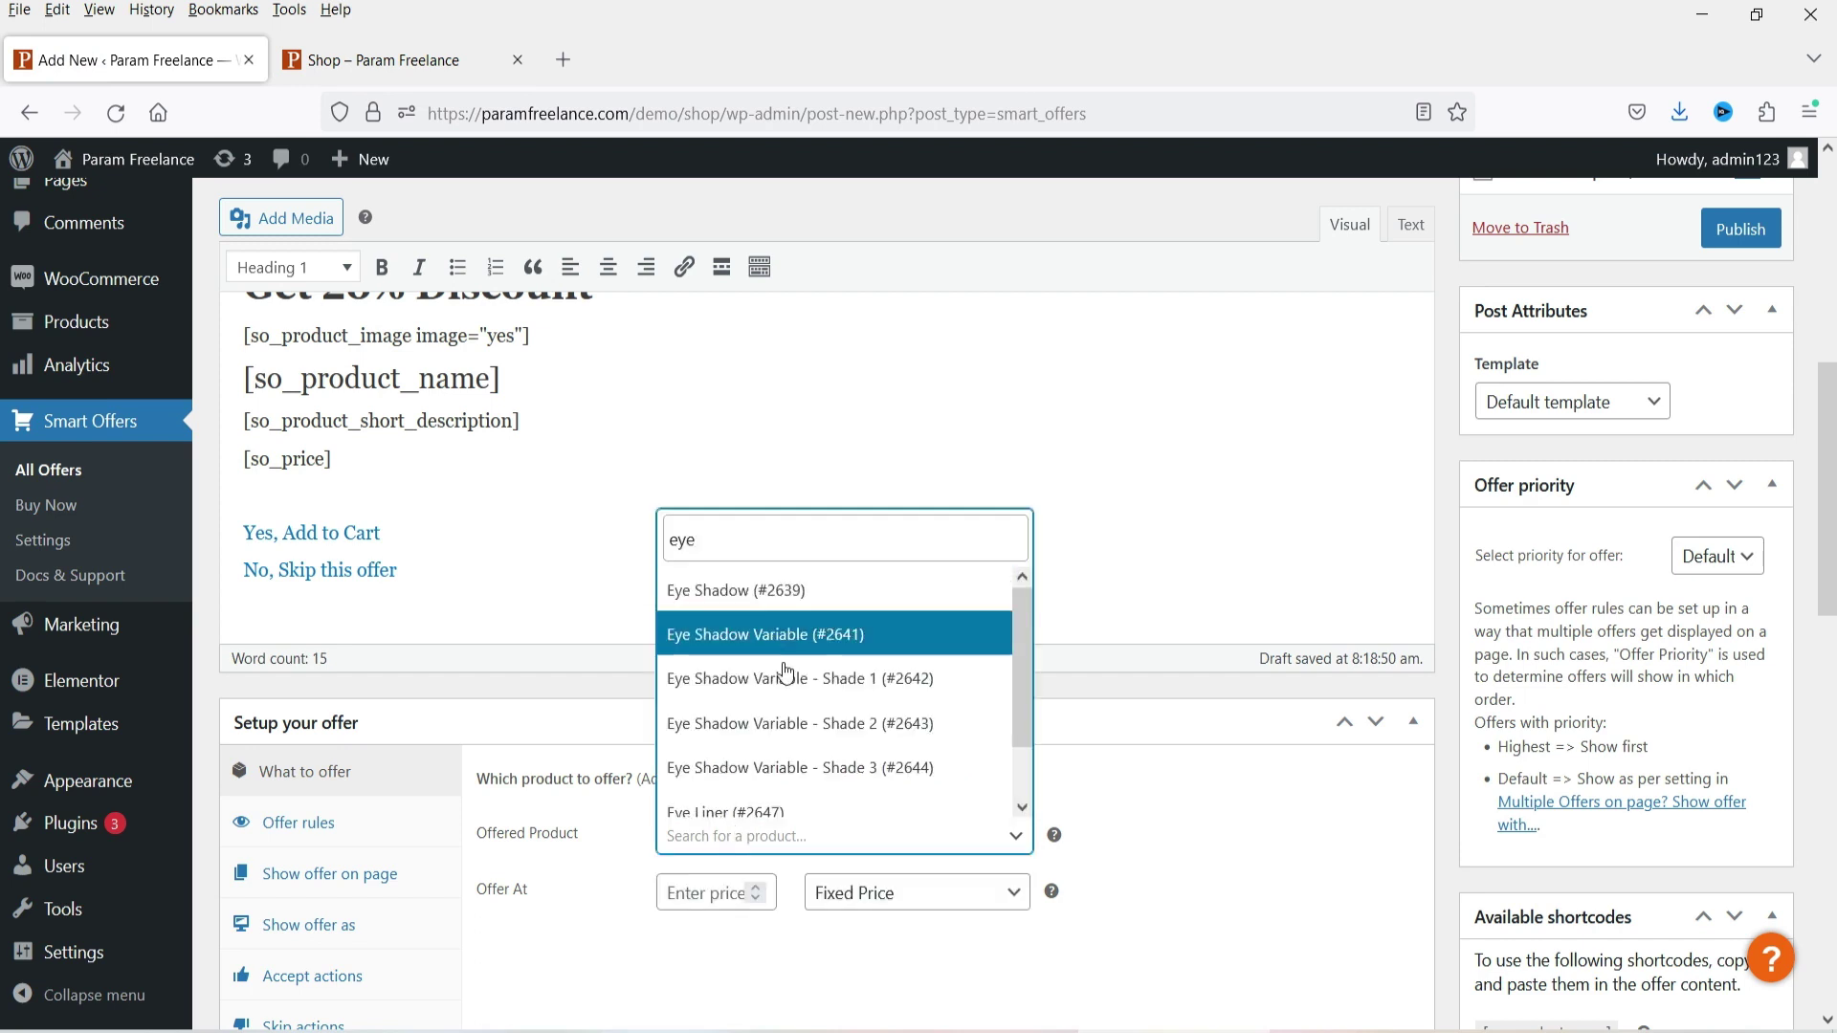
scroll(773, 756, down, 1)
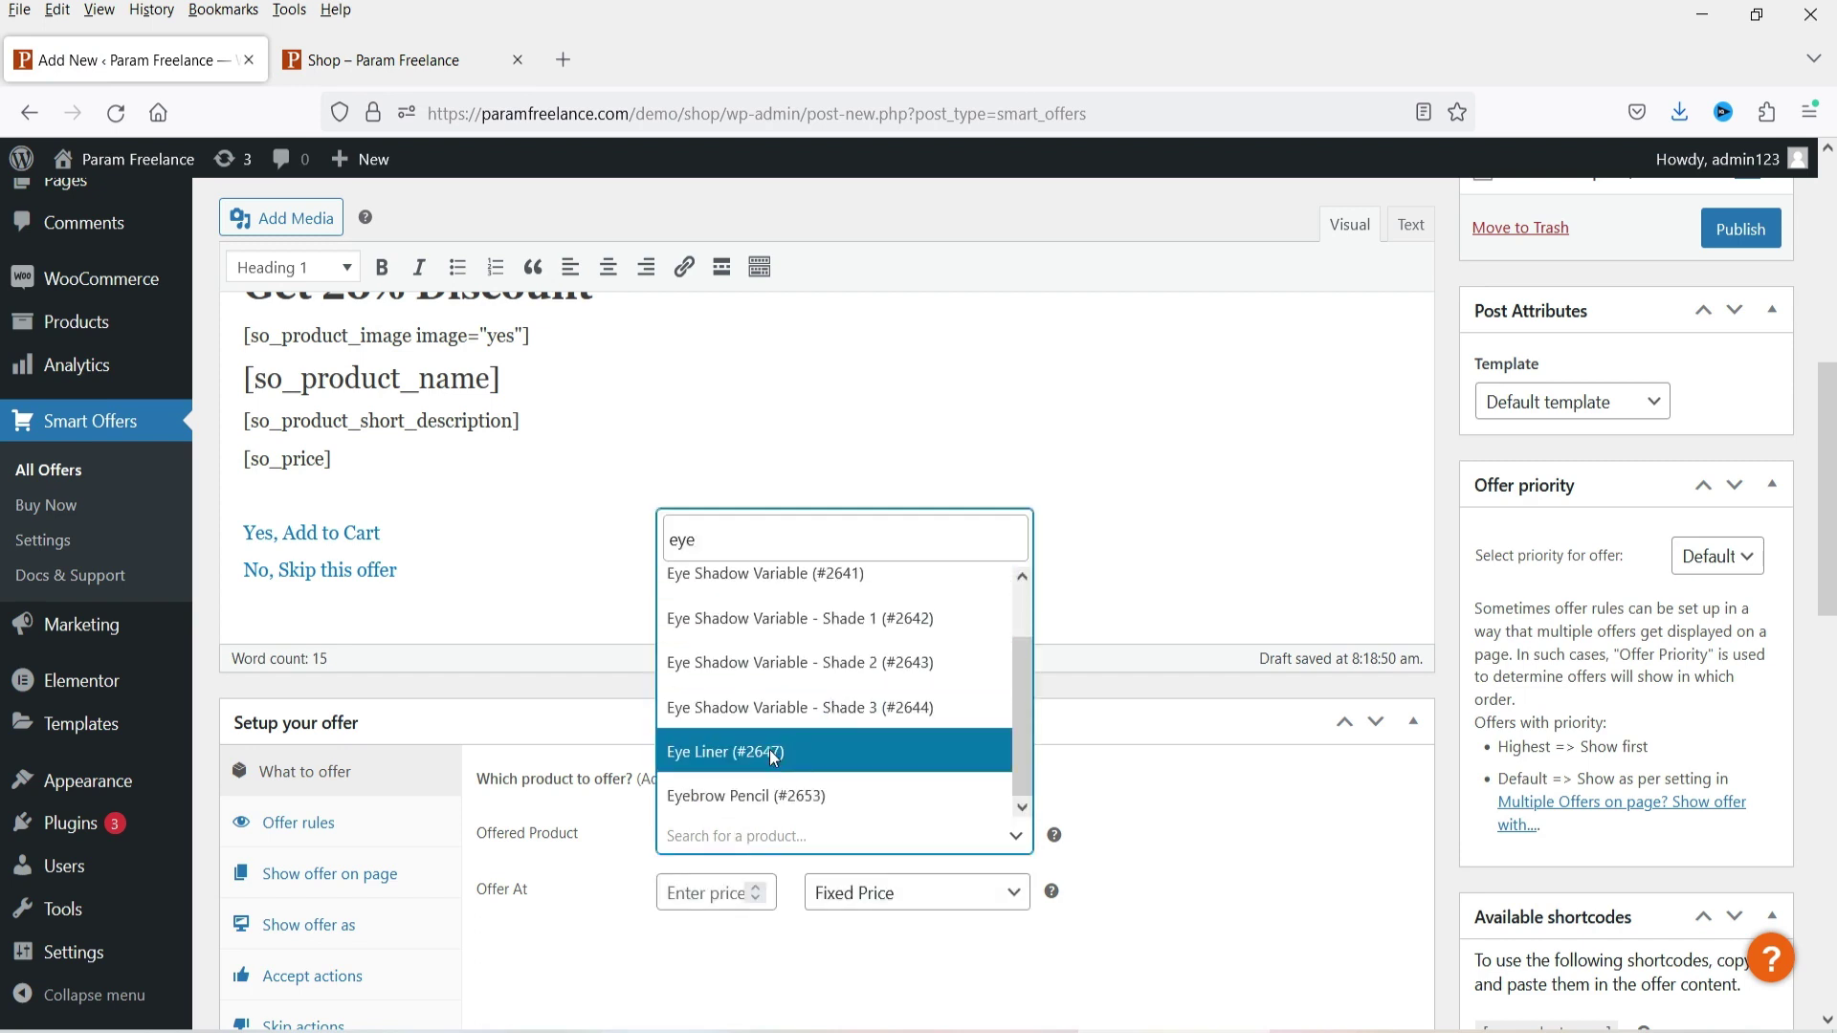
click(773, 752)
scroll(1086, 662, down, 4)
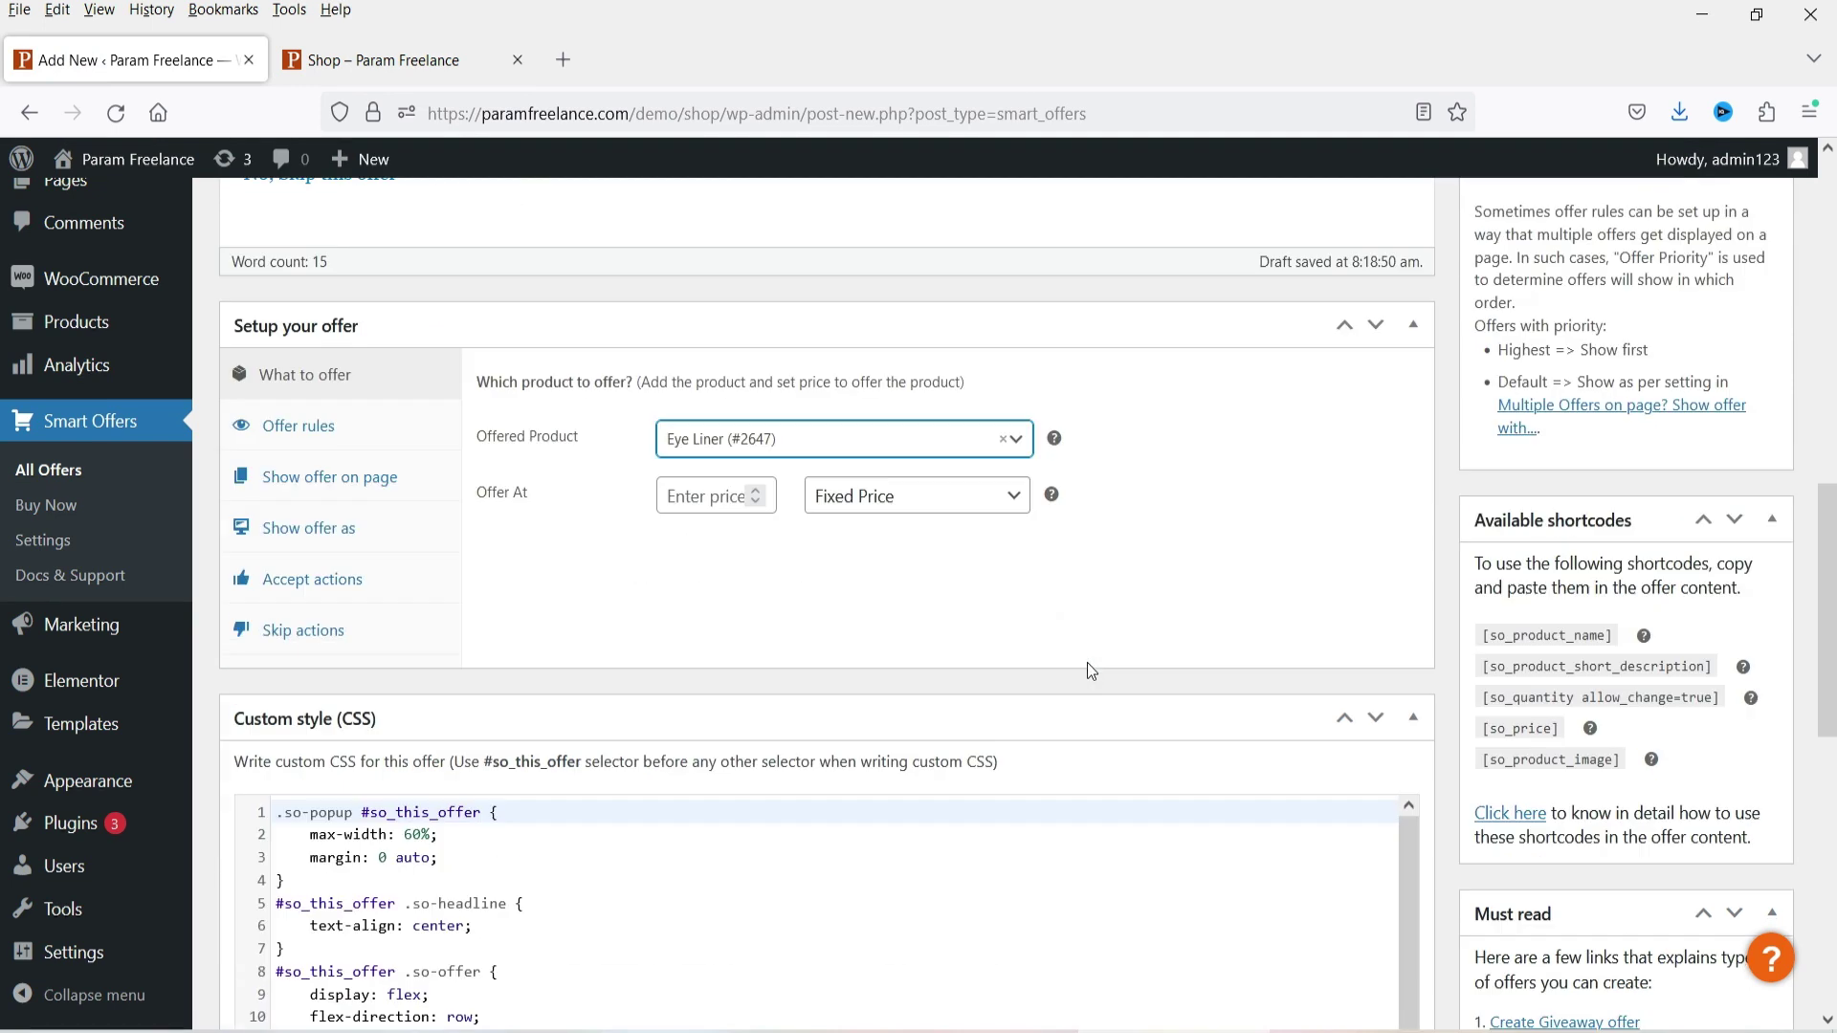
click(685, 495)
text(20)
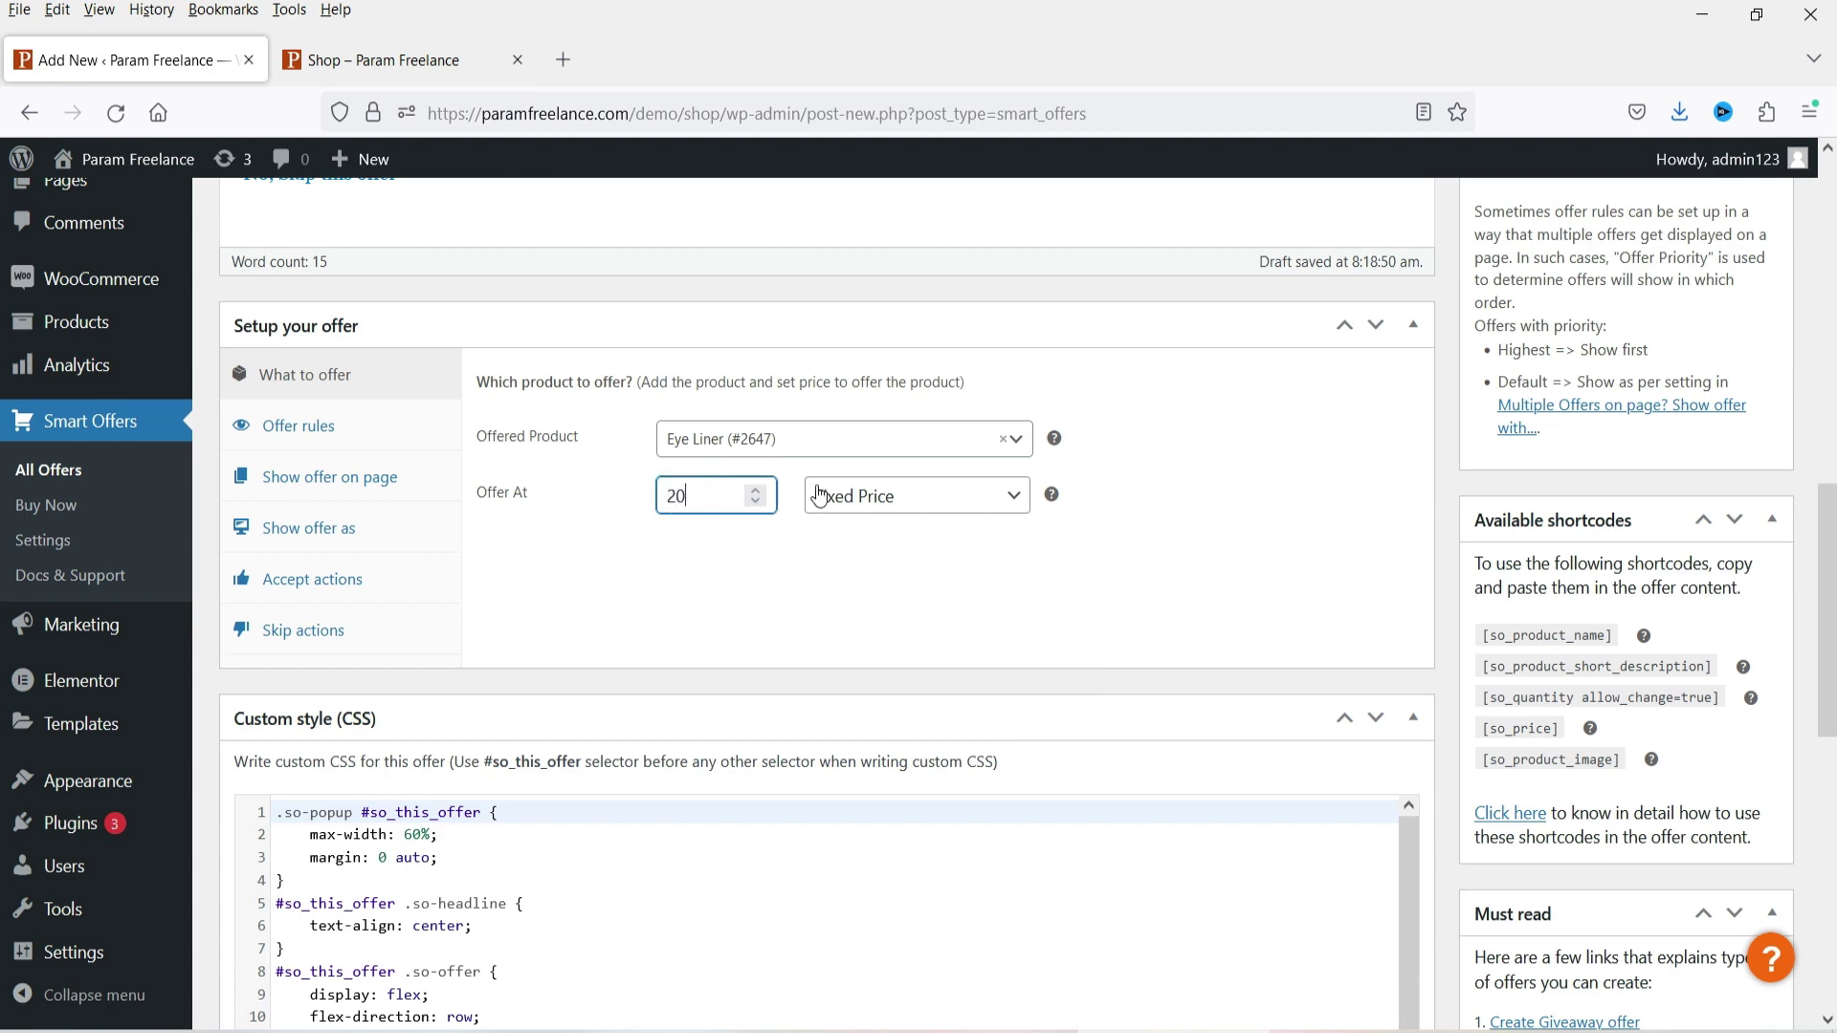
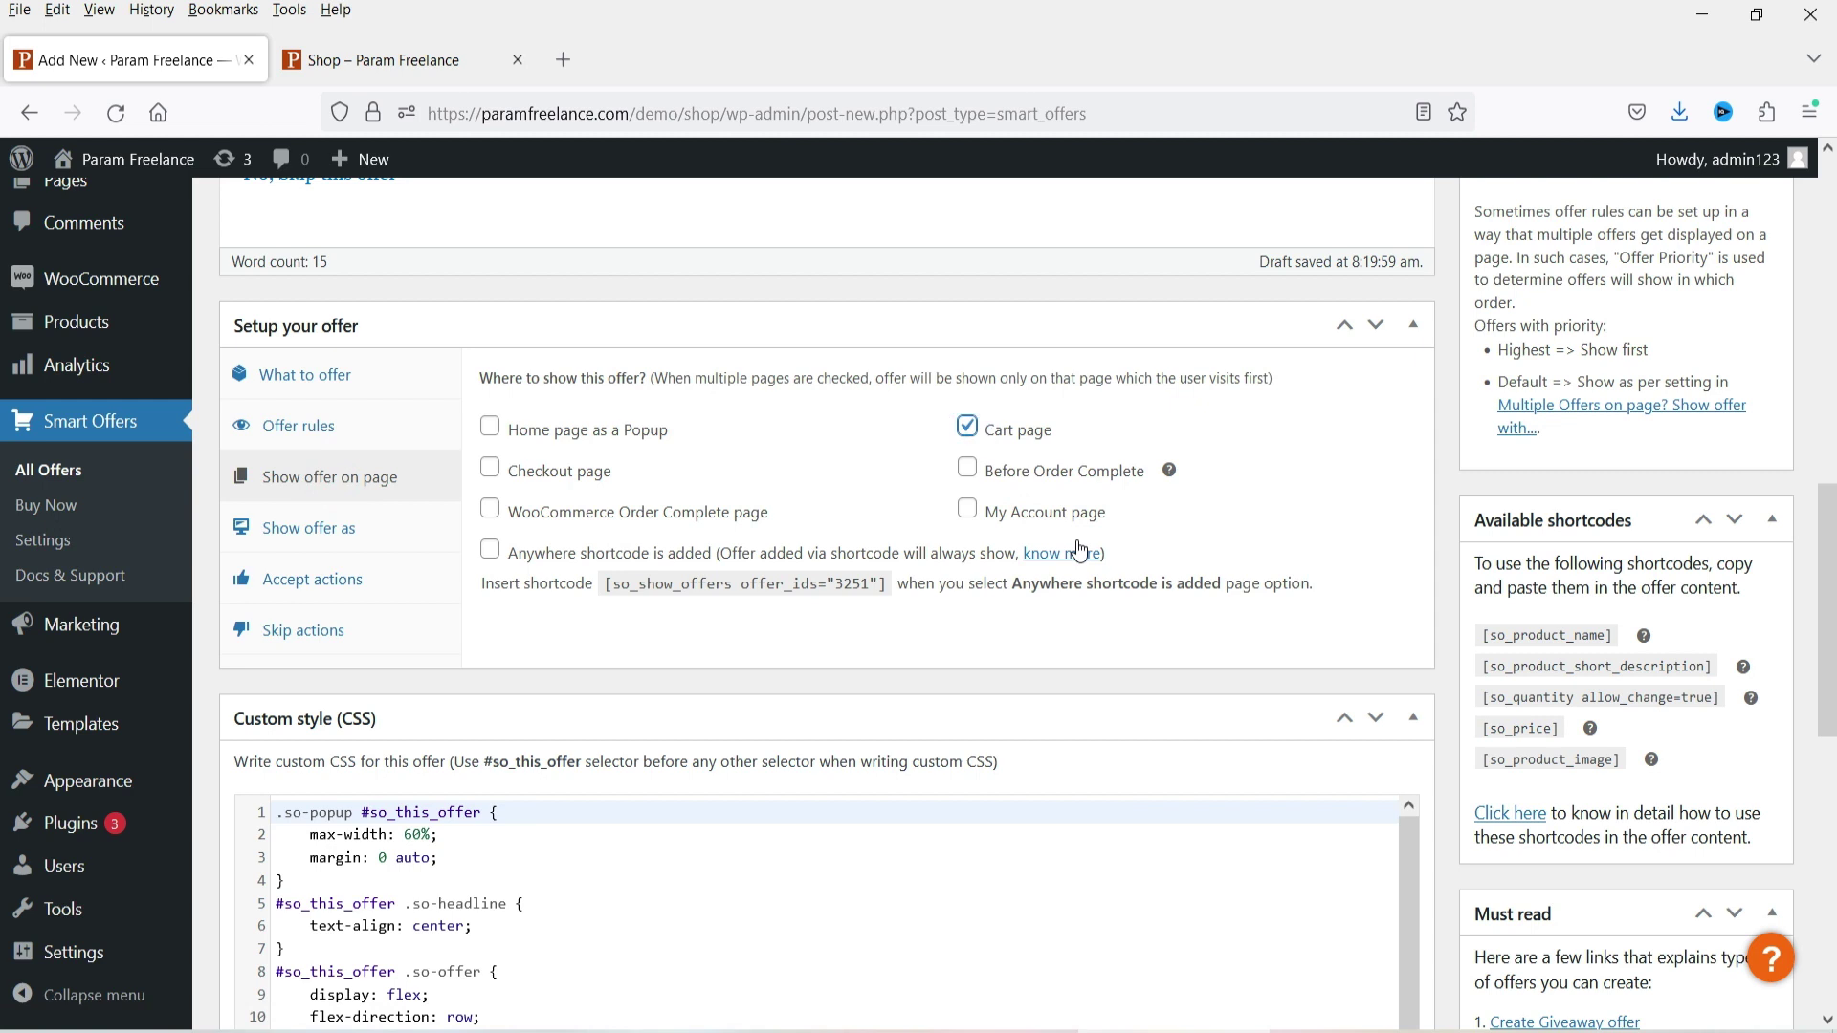
Set the offer to show as a popup and review its accept actions.
click(331, 542)
click(867, 576)
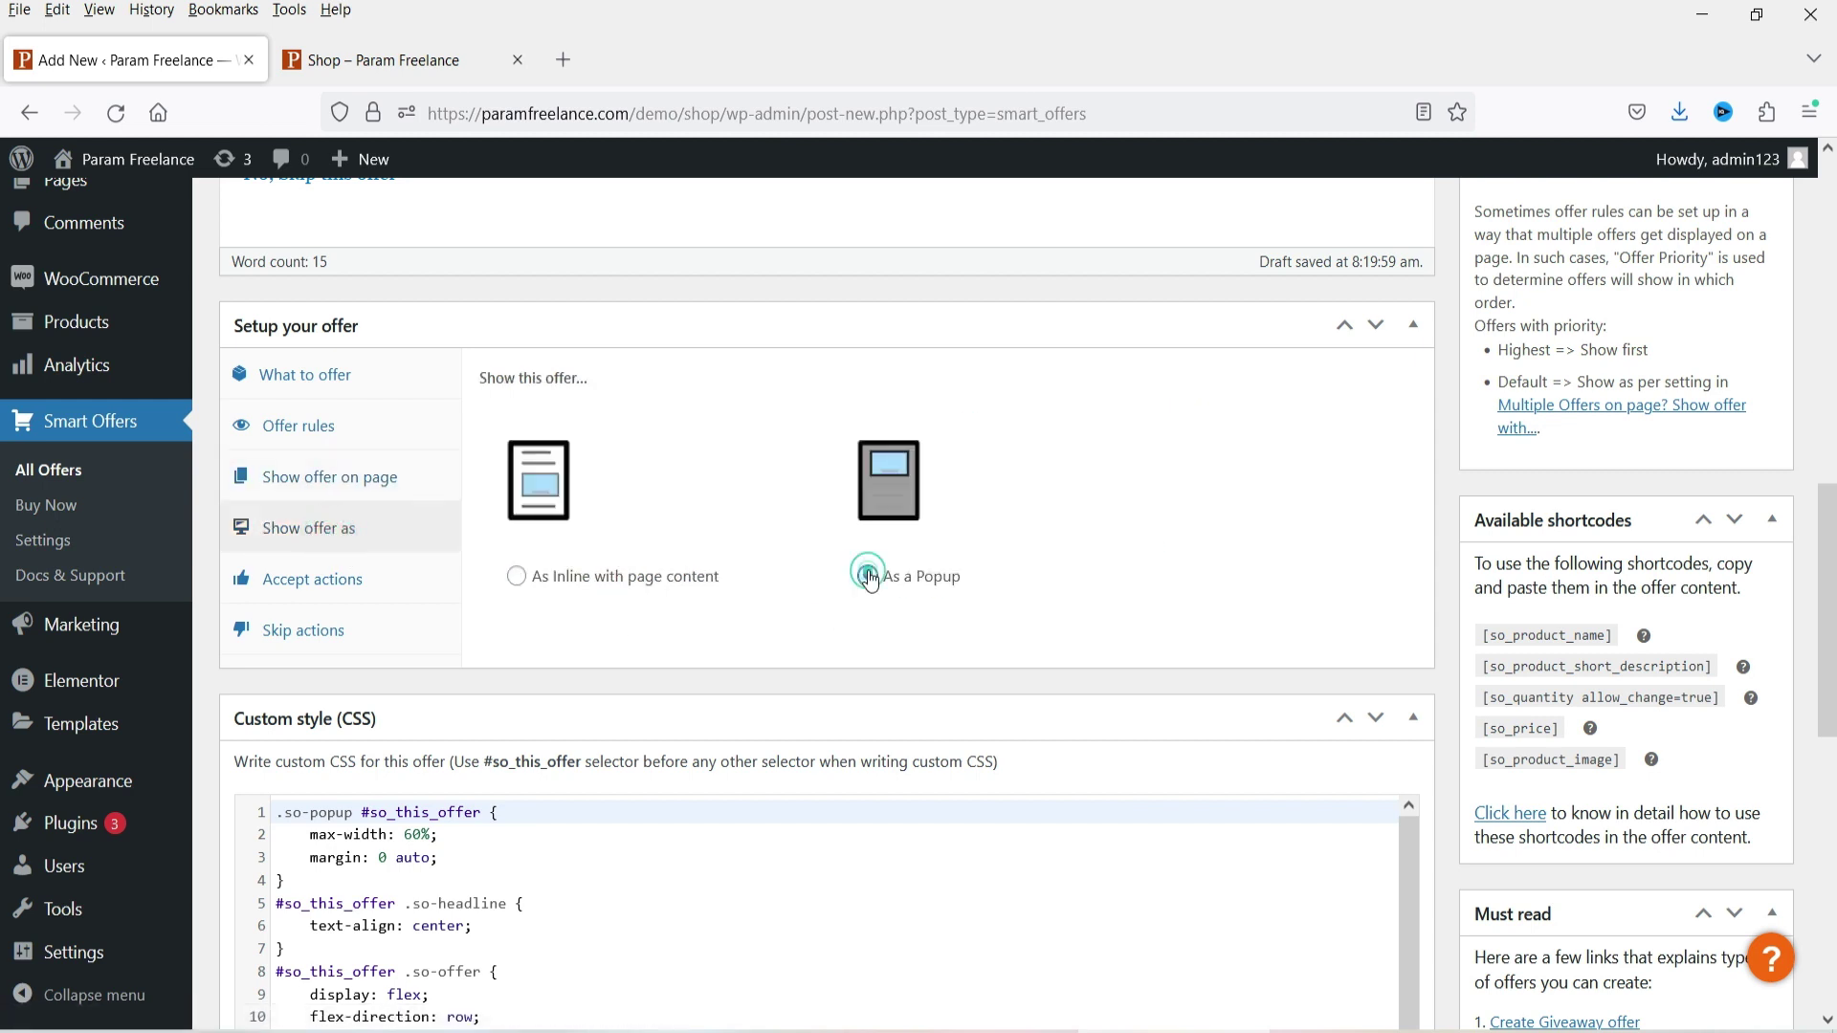
click(335, 583)
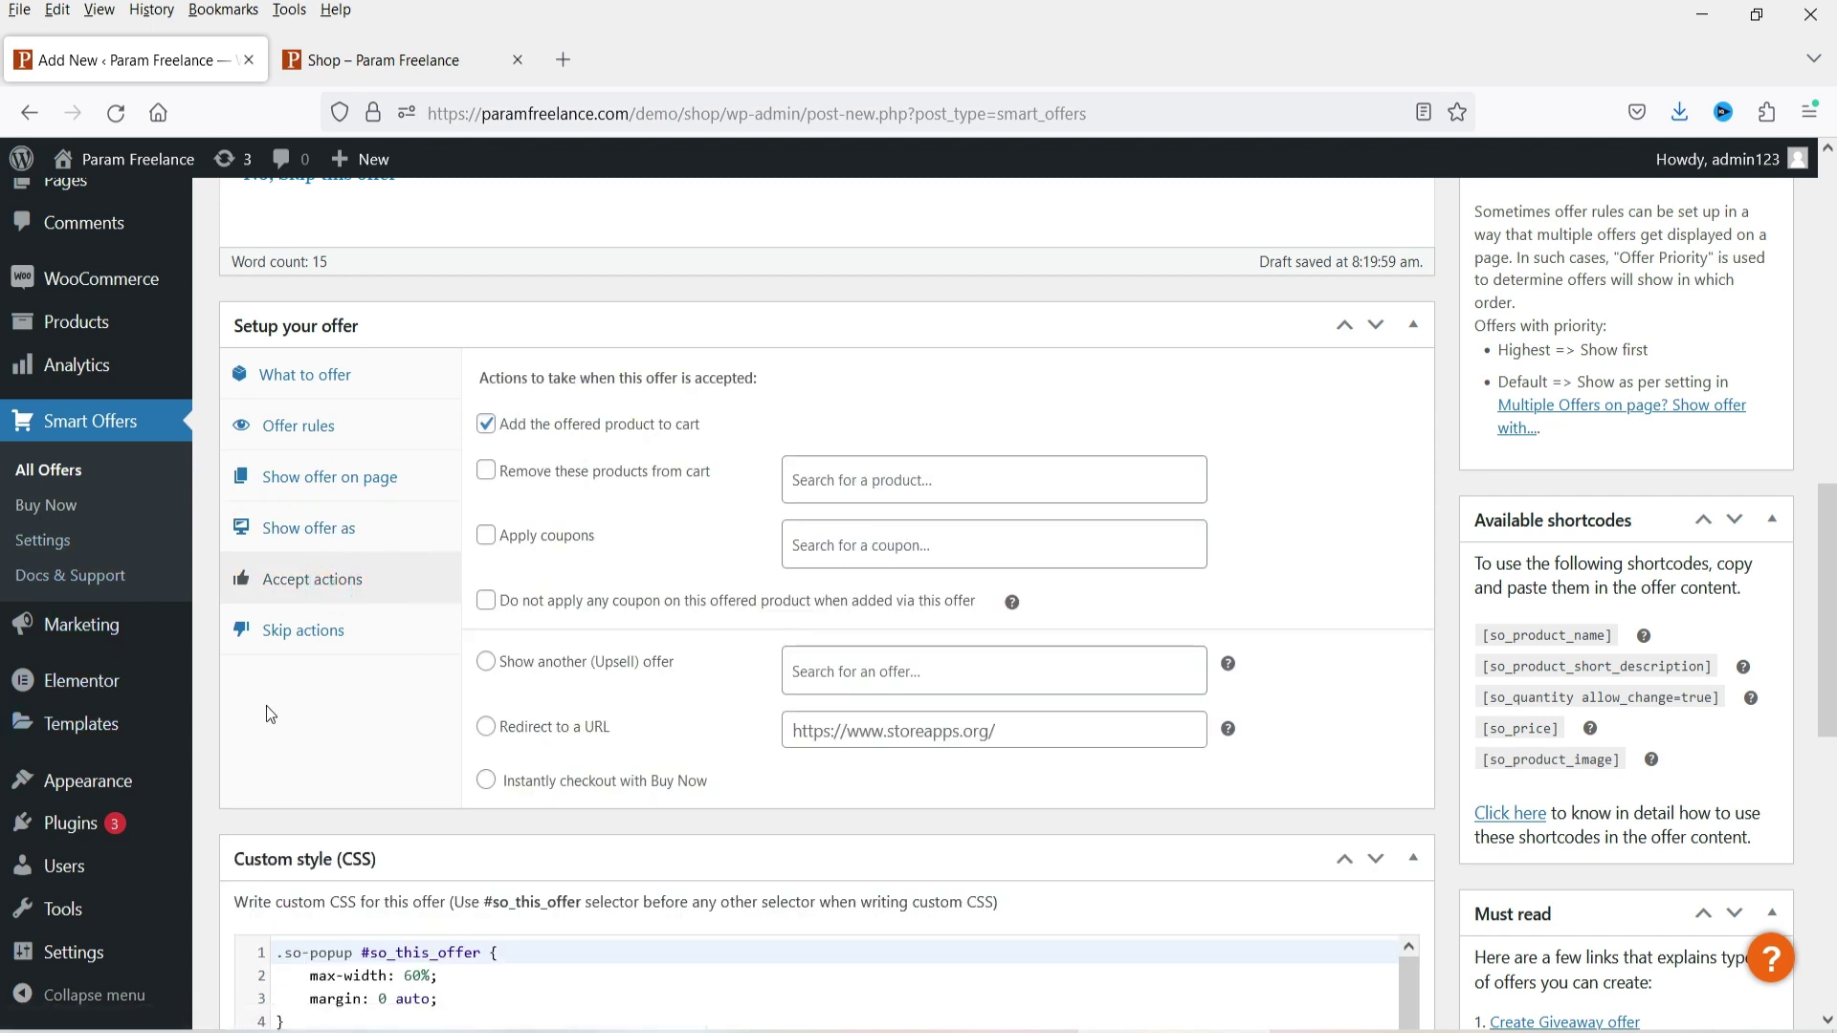
Make skipping the offer show "Sample offer 1" as another (Downsell) offer.
click(303, 633)
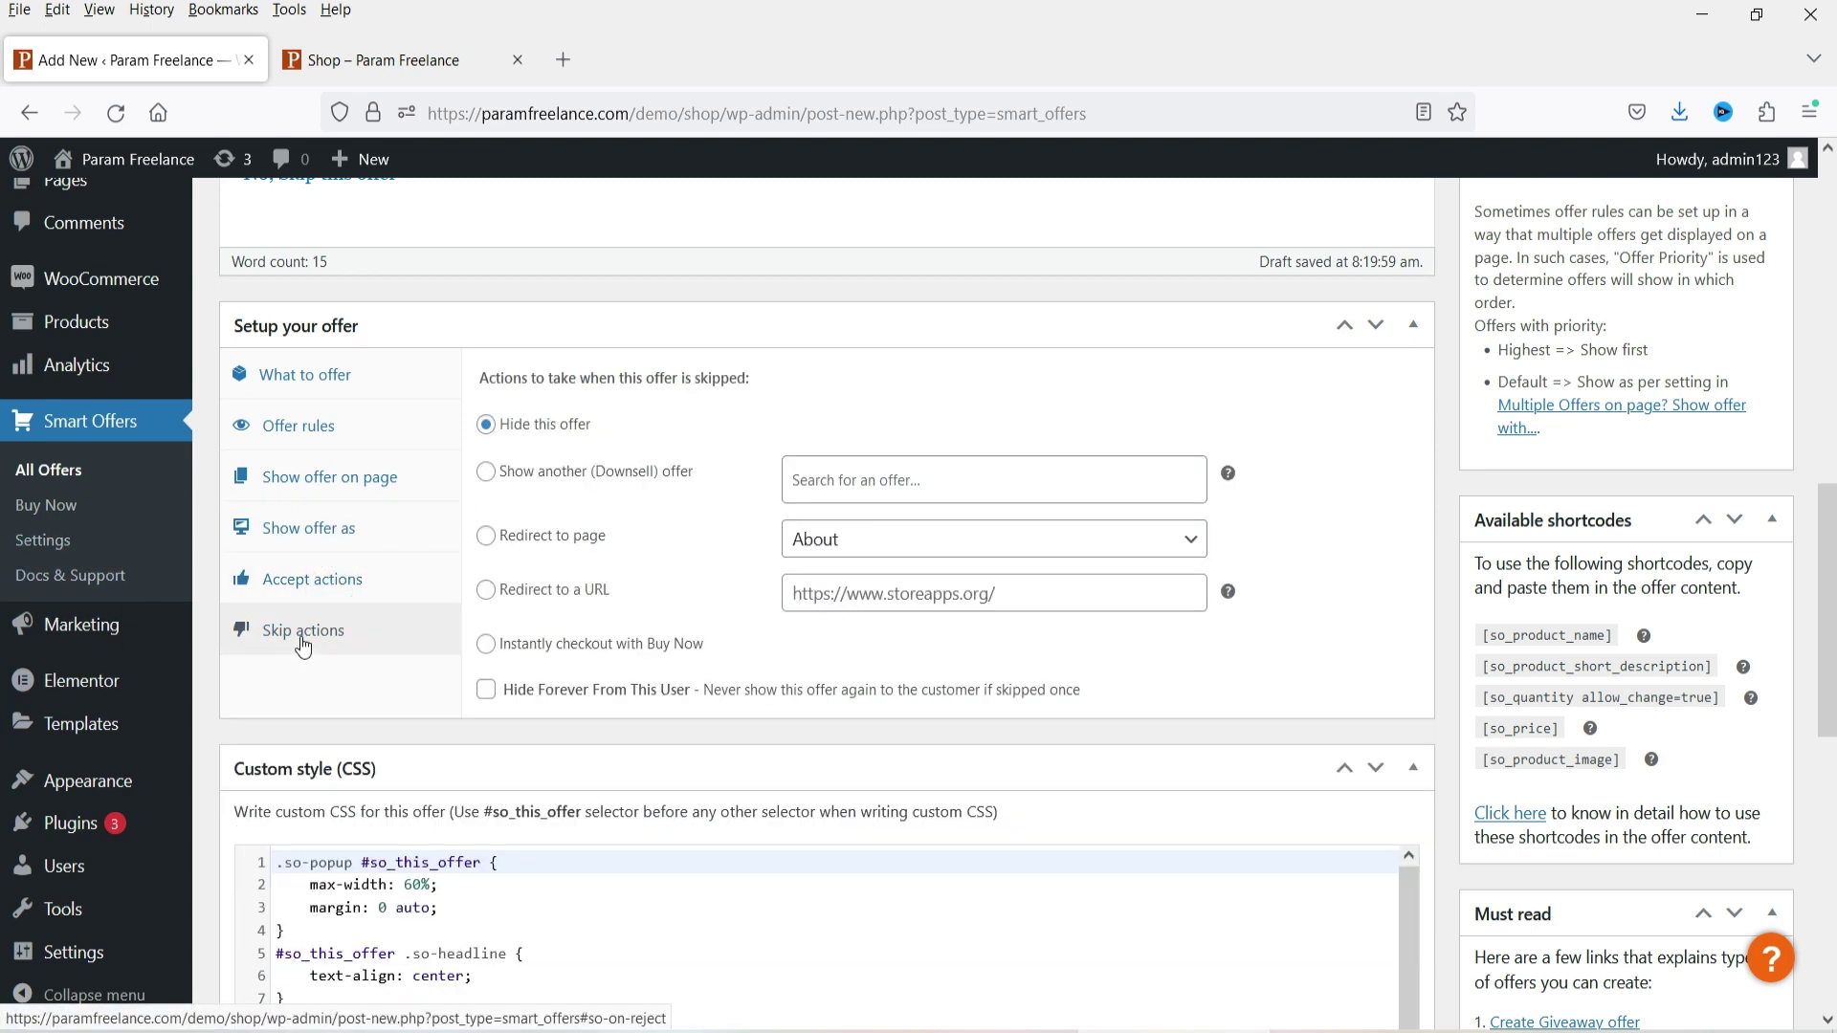
click(488, 476)
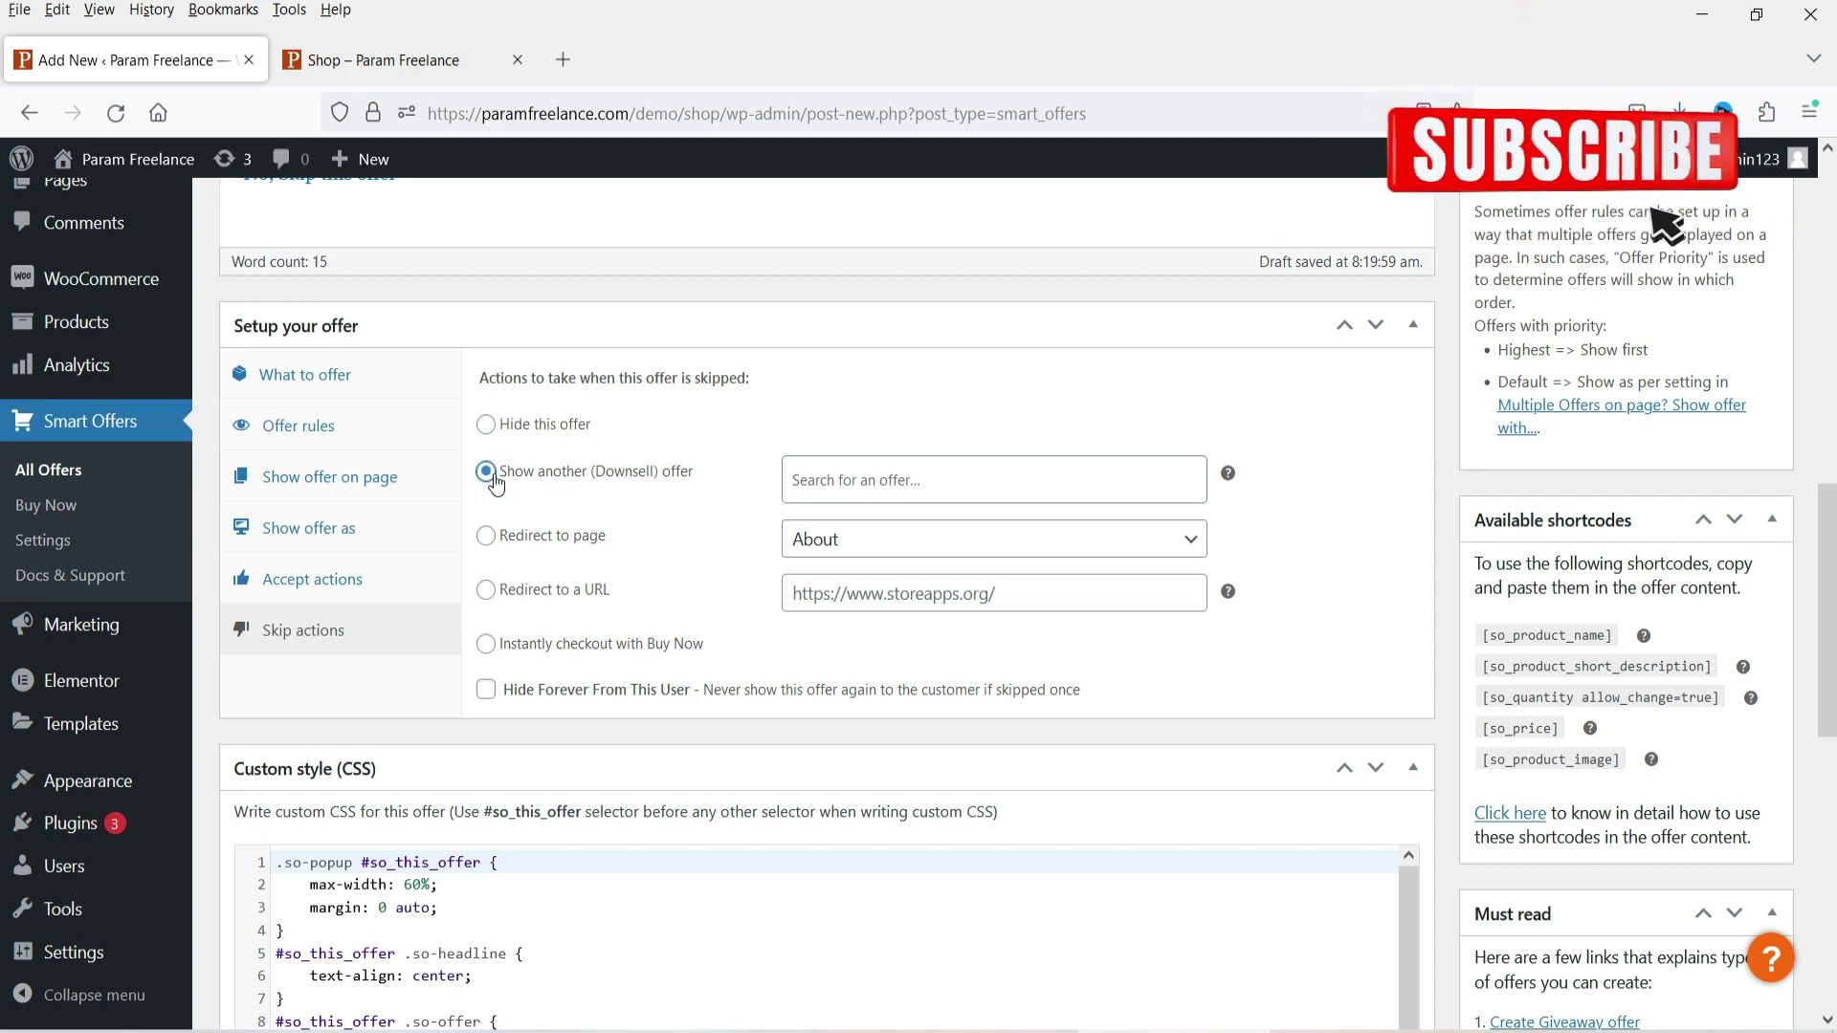
click(895, 478)
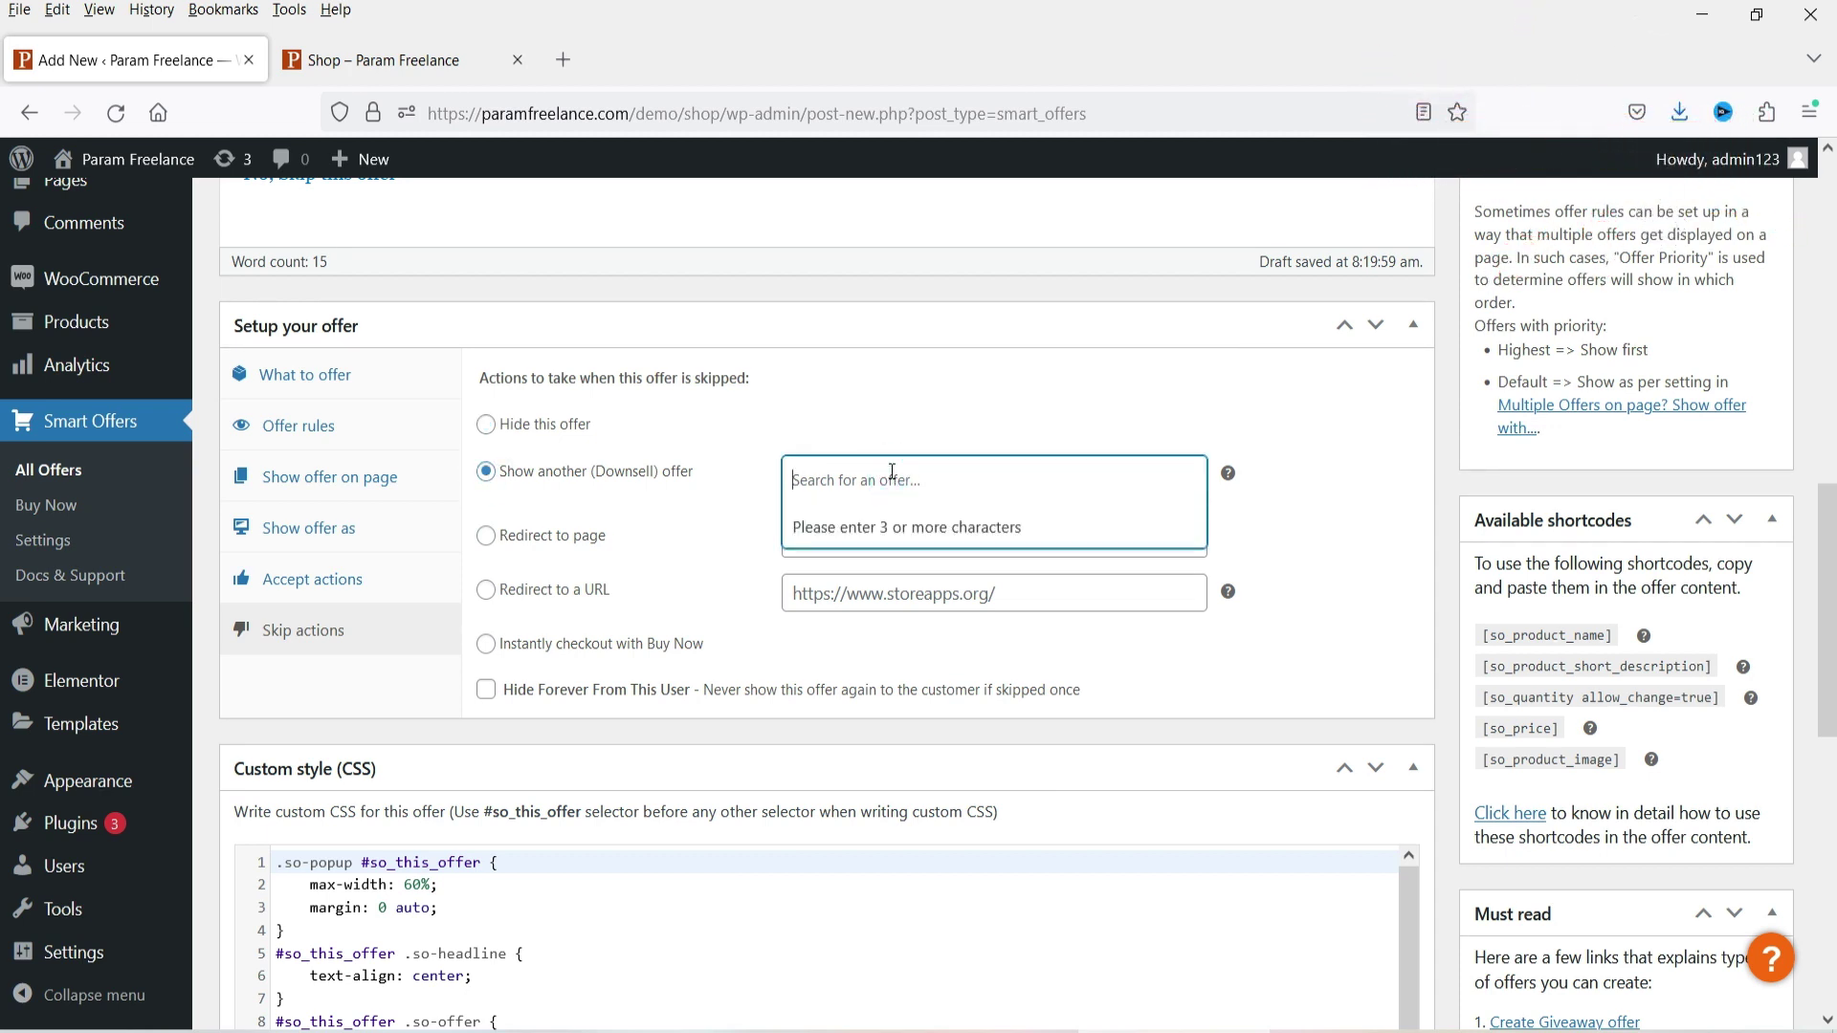
text(sample)
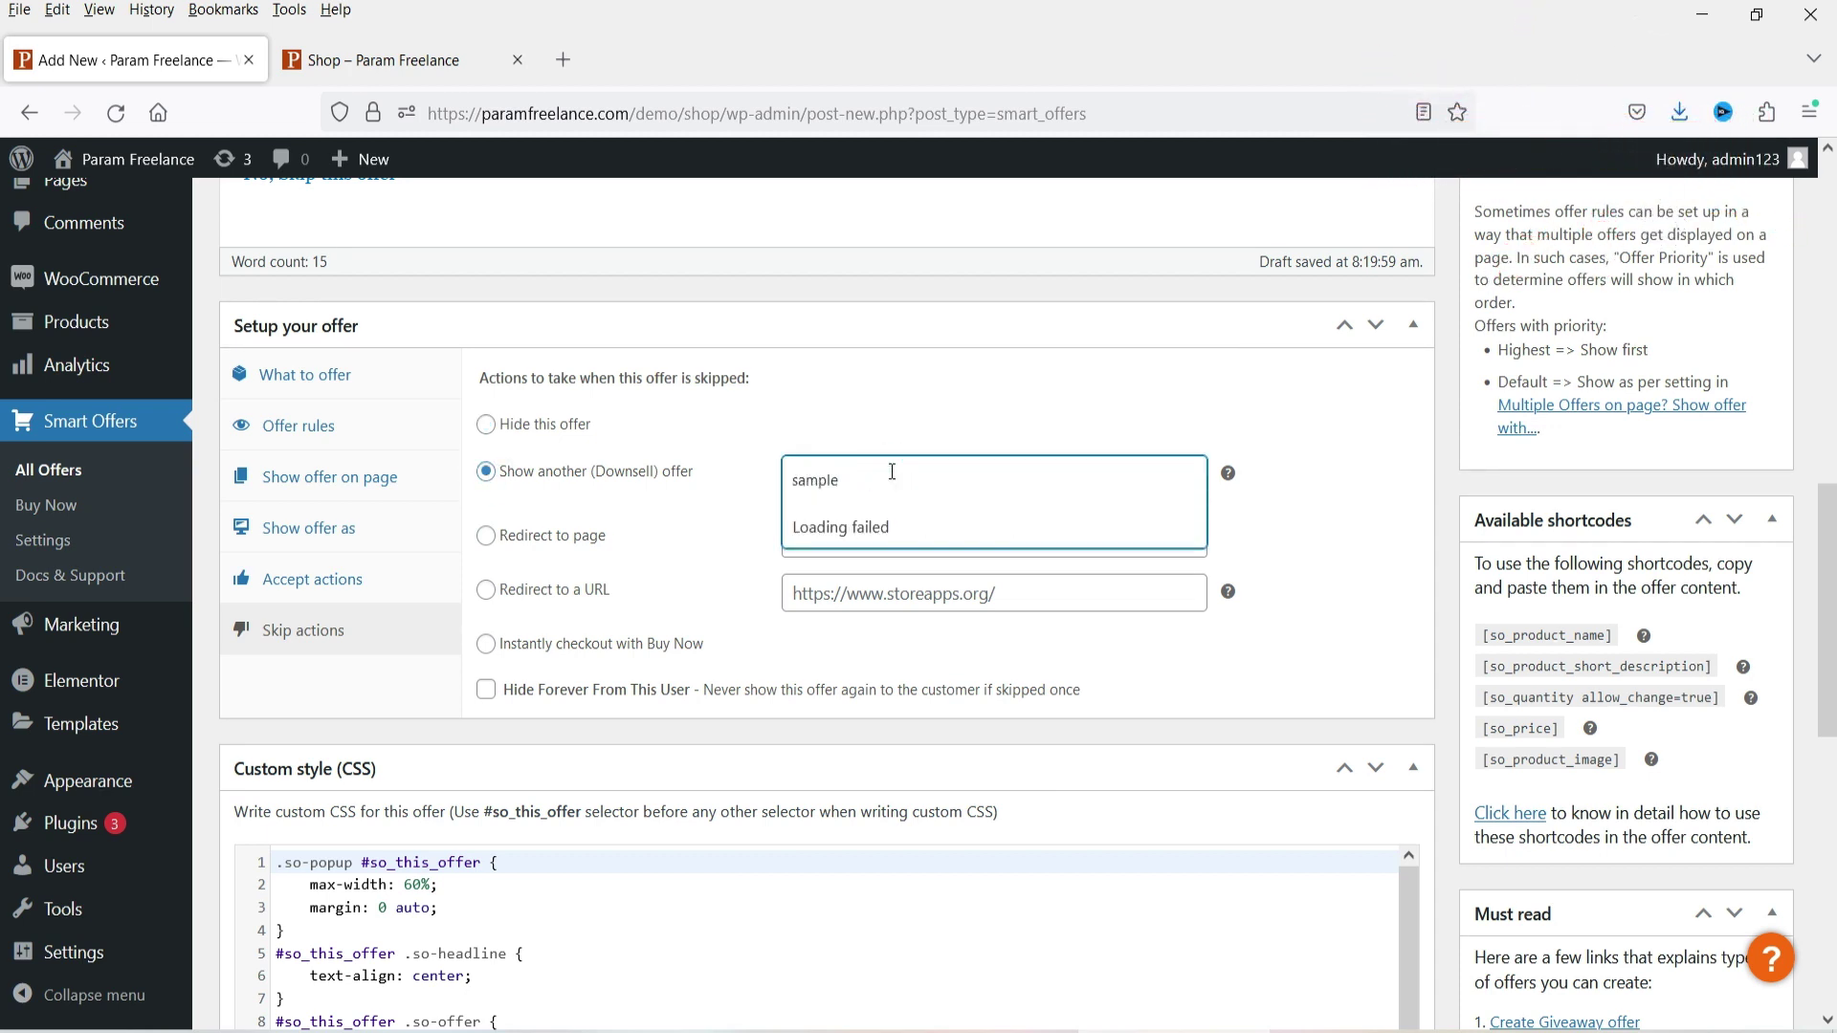
text( offer)
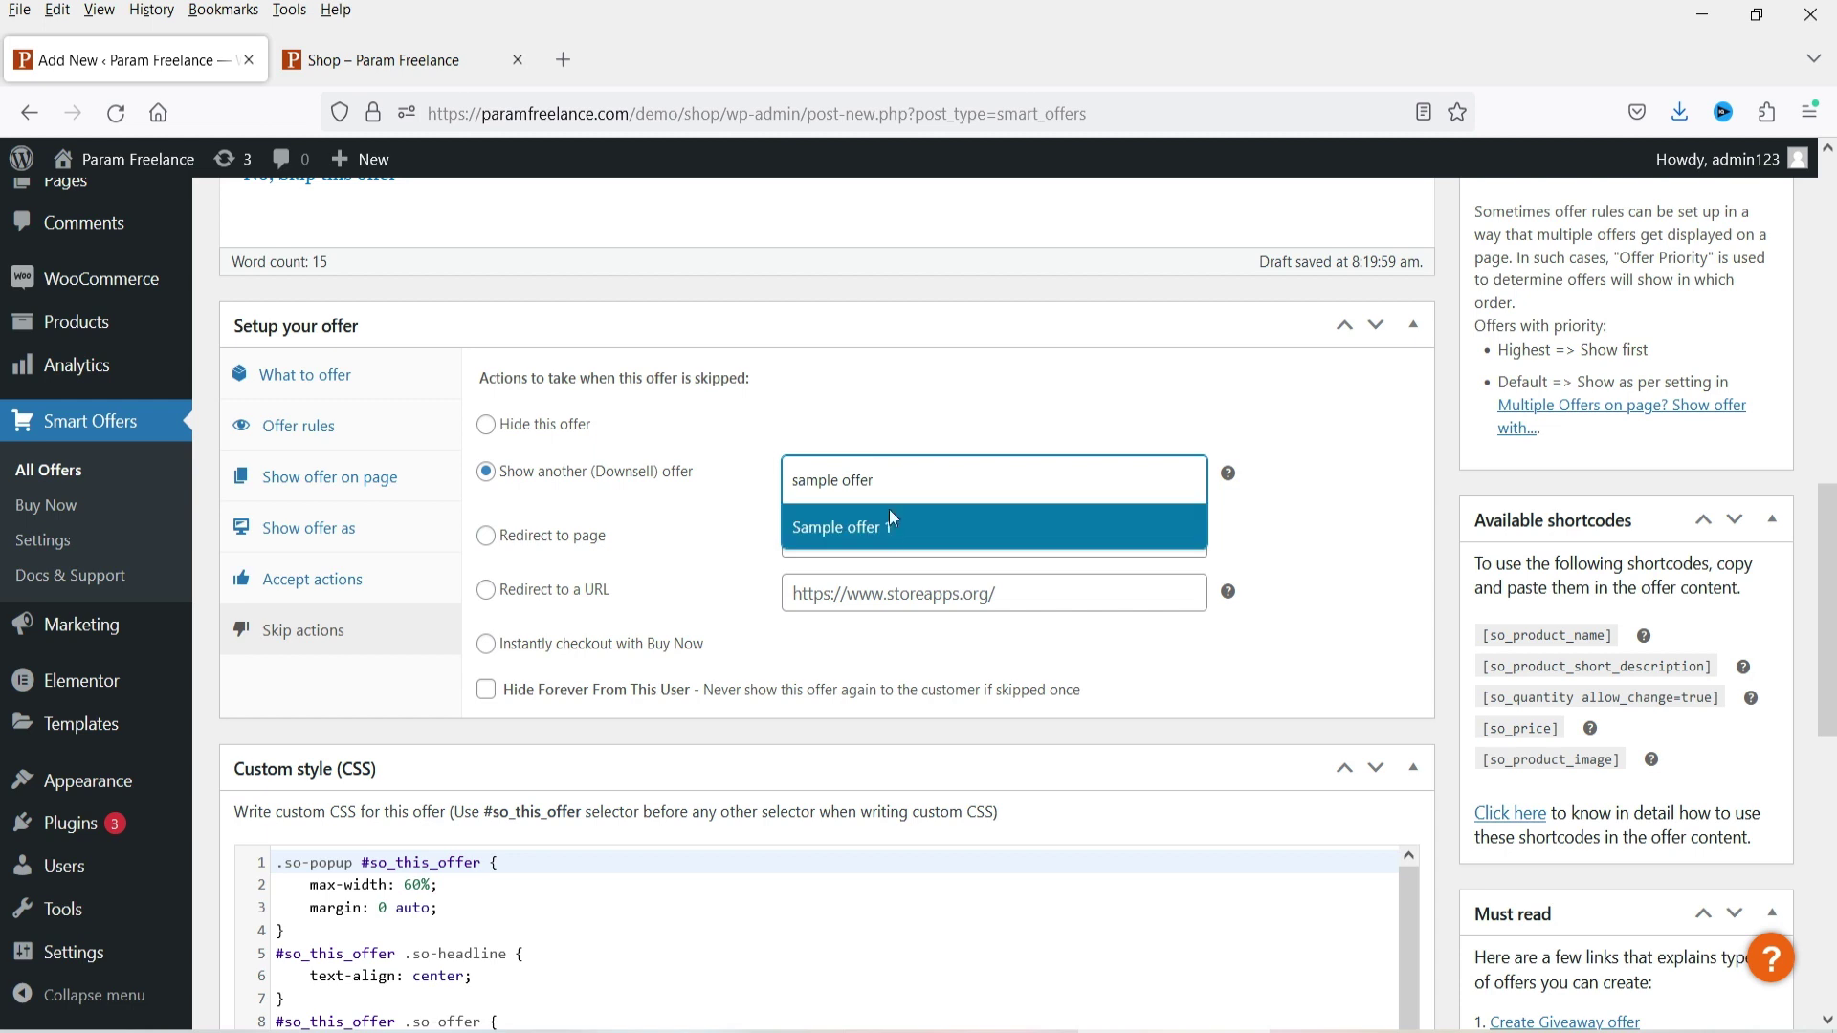
click(881, 526)
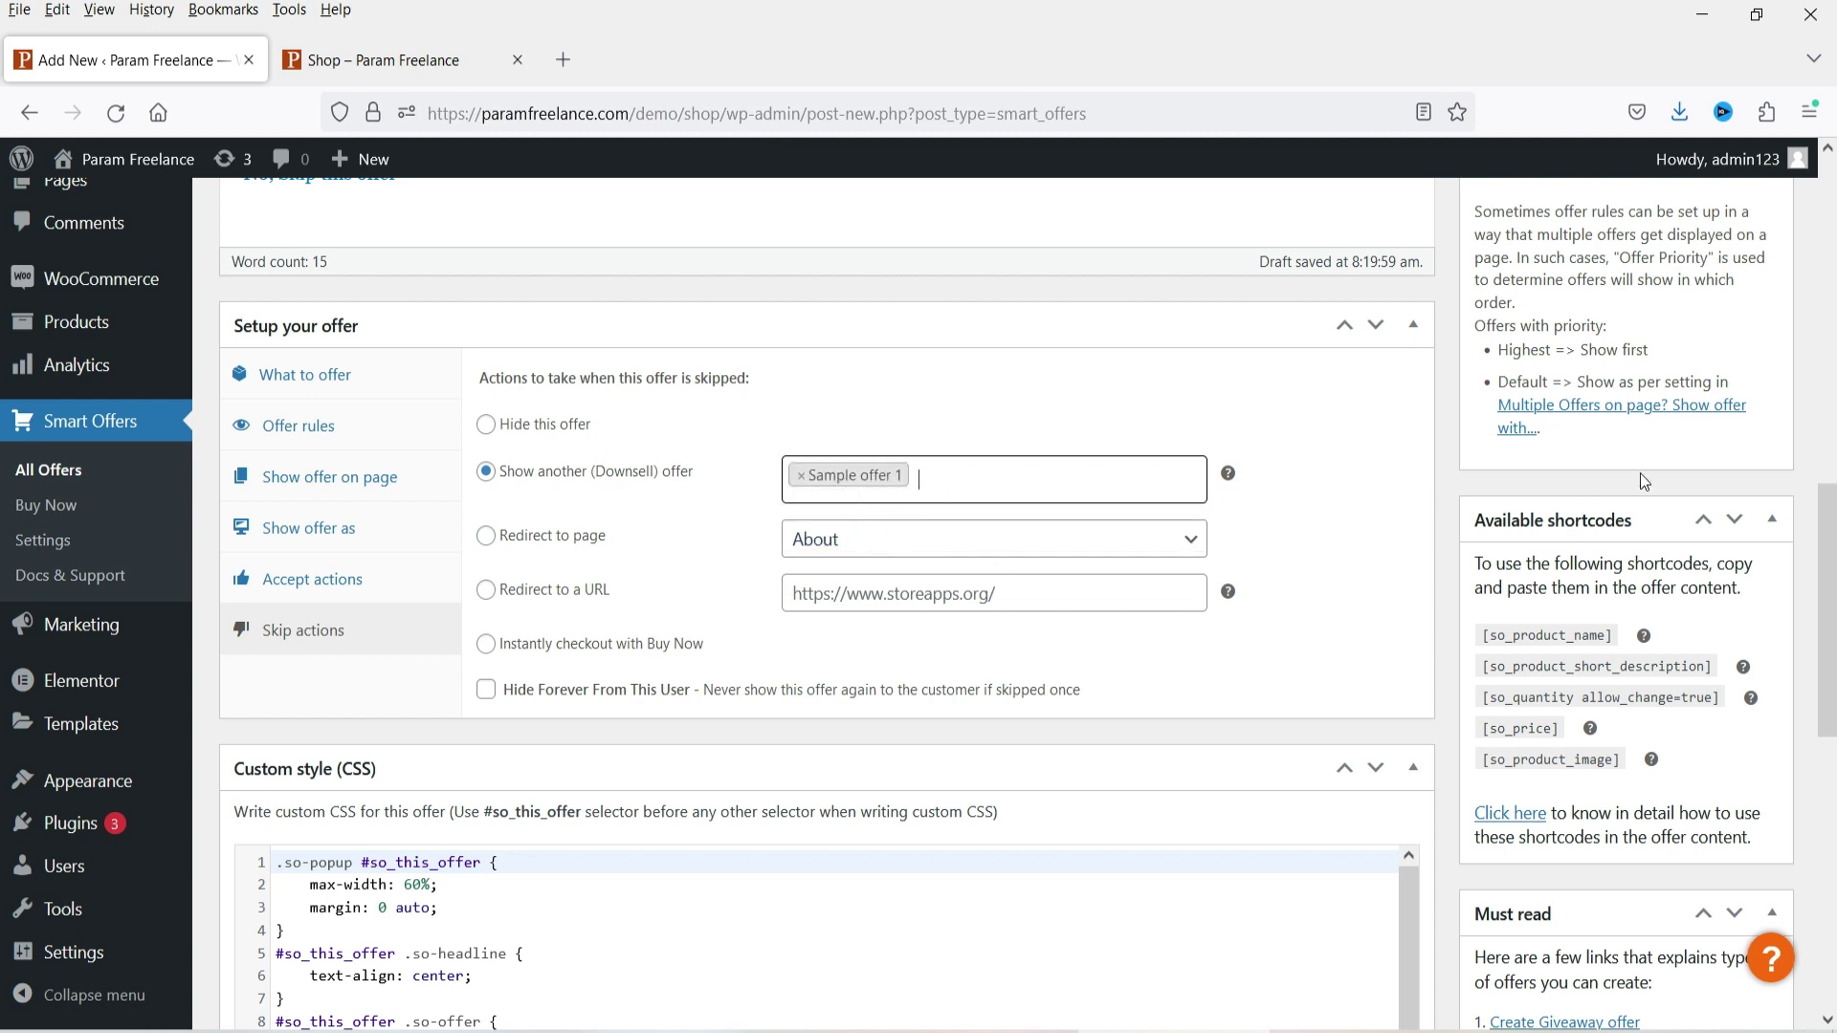
Set the offer priority to Highest.
scroll(1699, 469, down, 3)
scroll(1699, 469, up, 7)
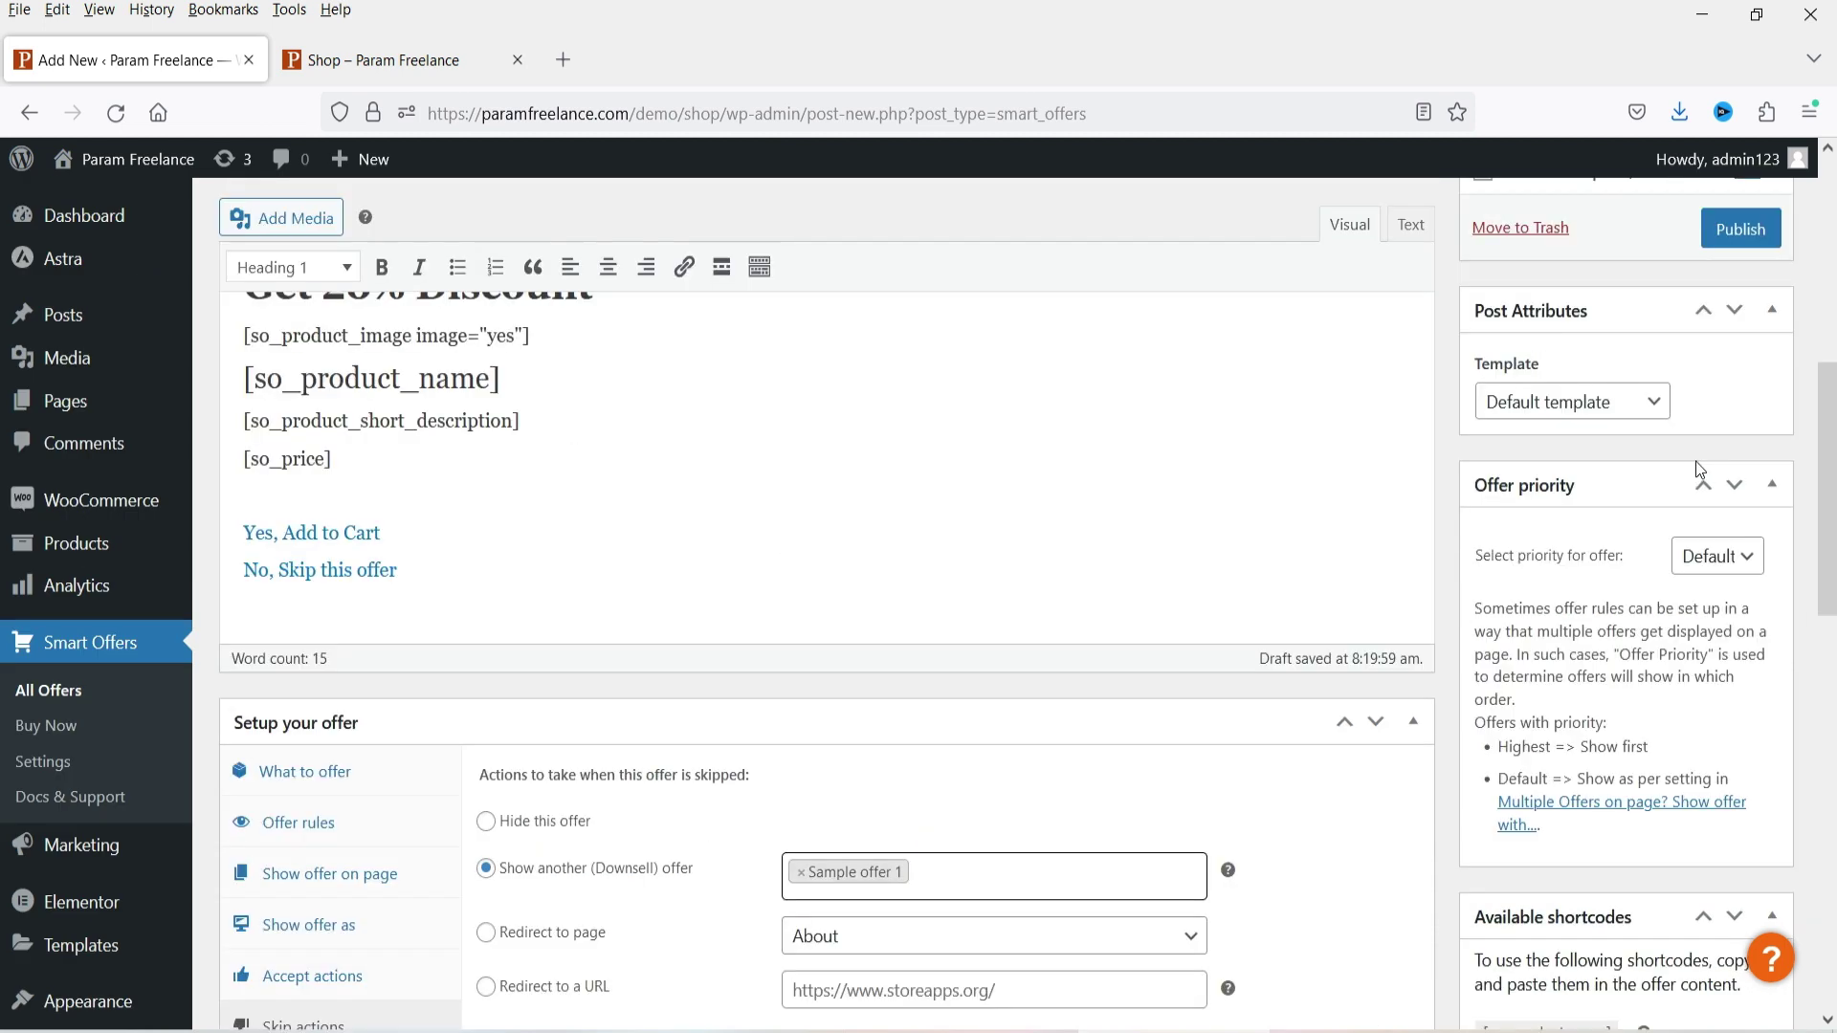
click(1737, 562)
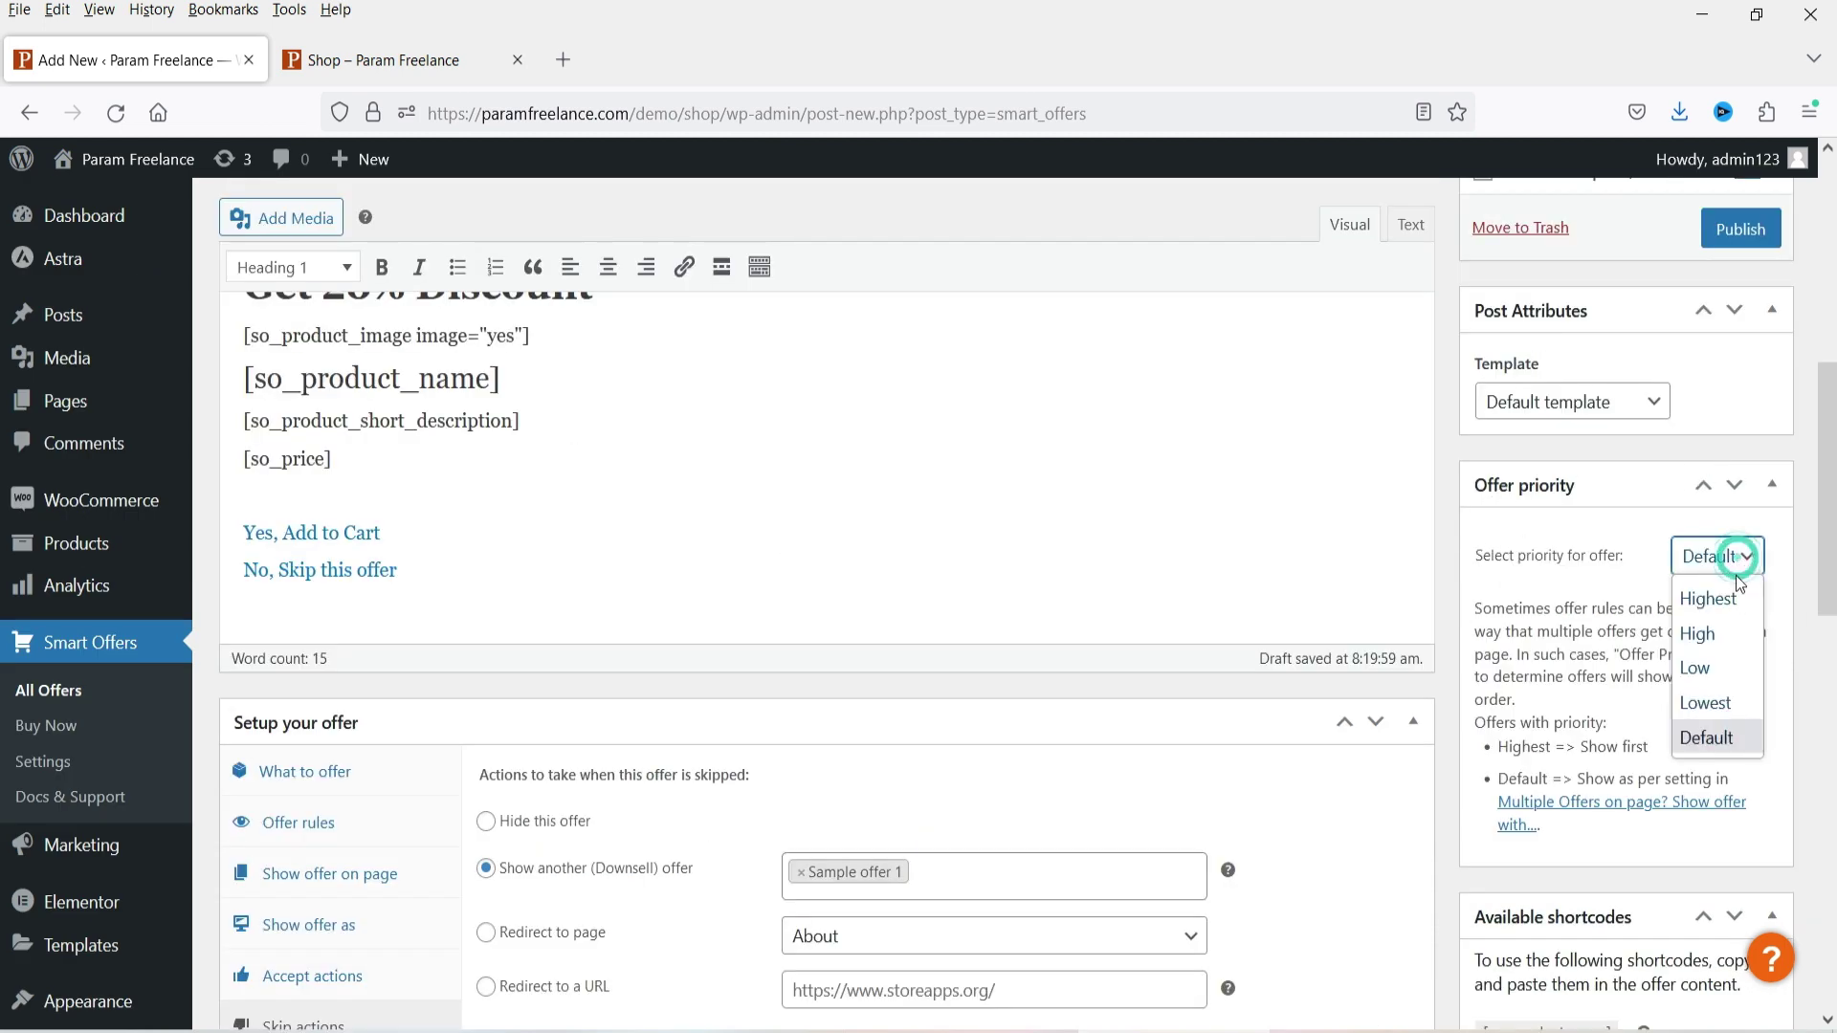
click(1720, 598)
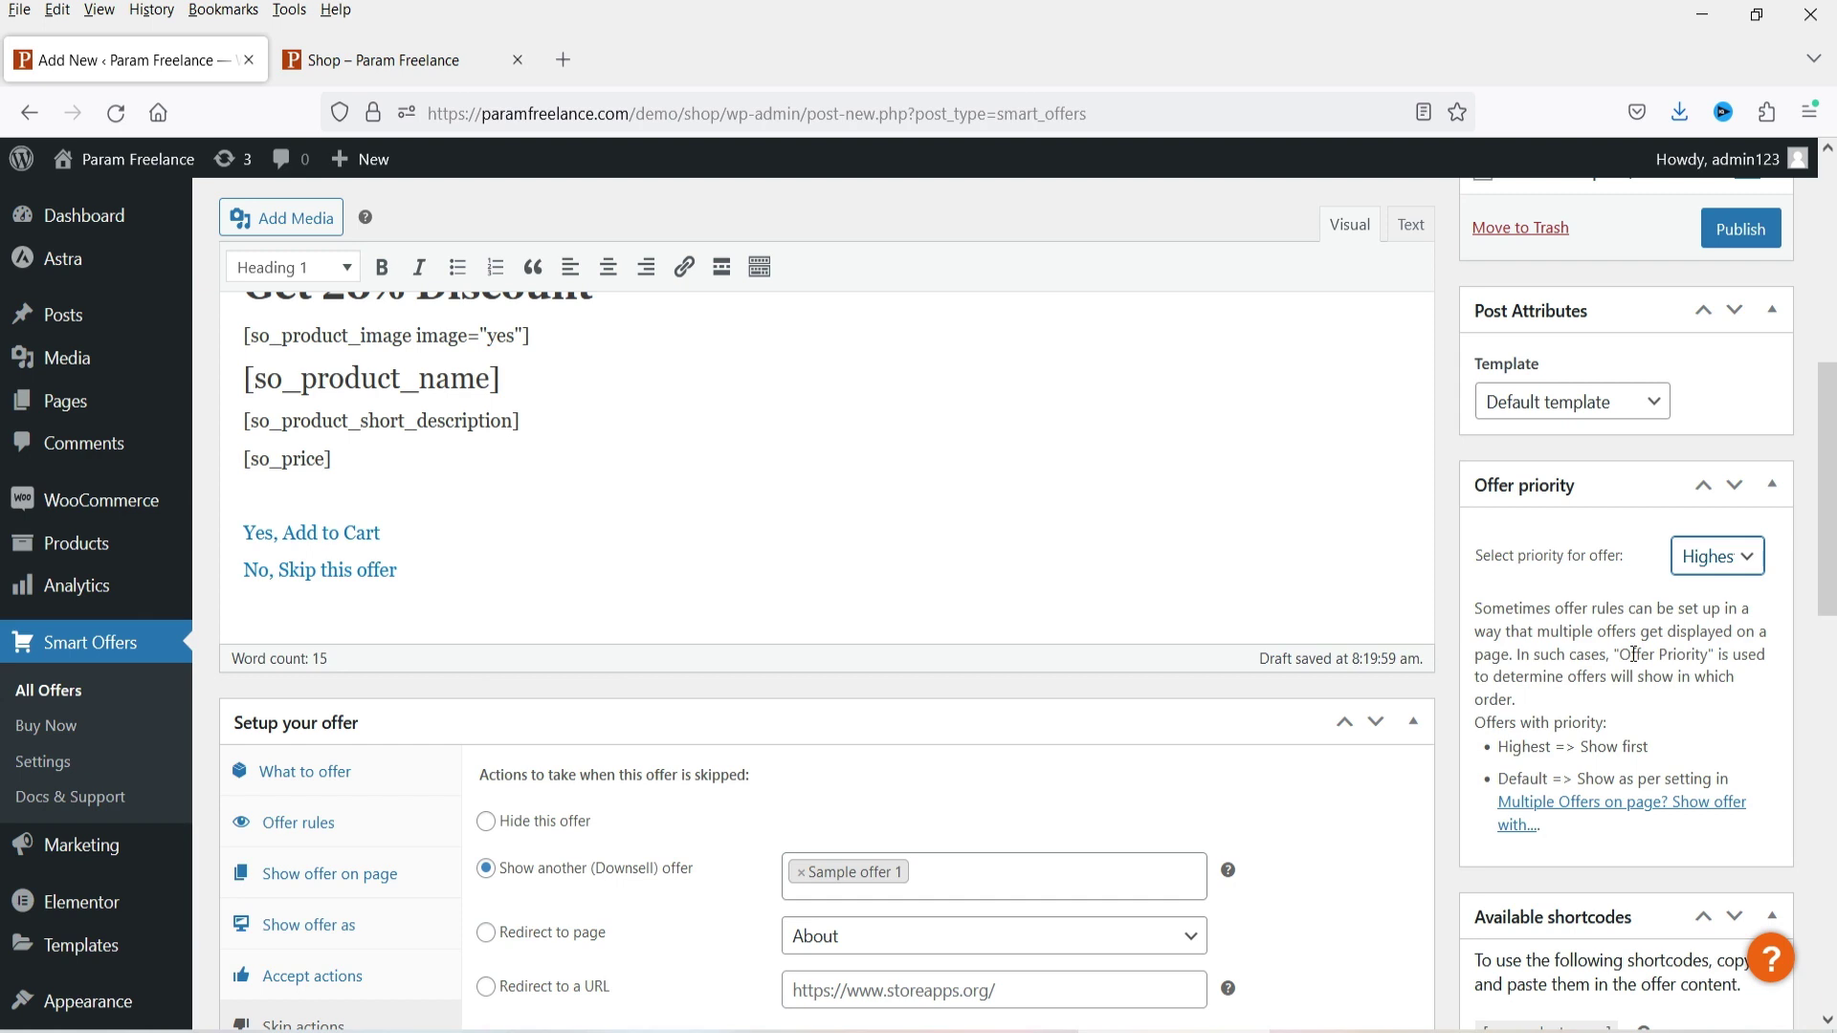
Review the skip action settings and publish "Sample Offer 2".
scroll(743, 497, down, 2)
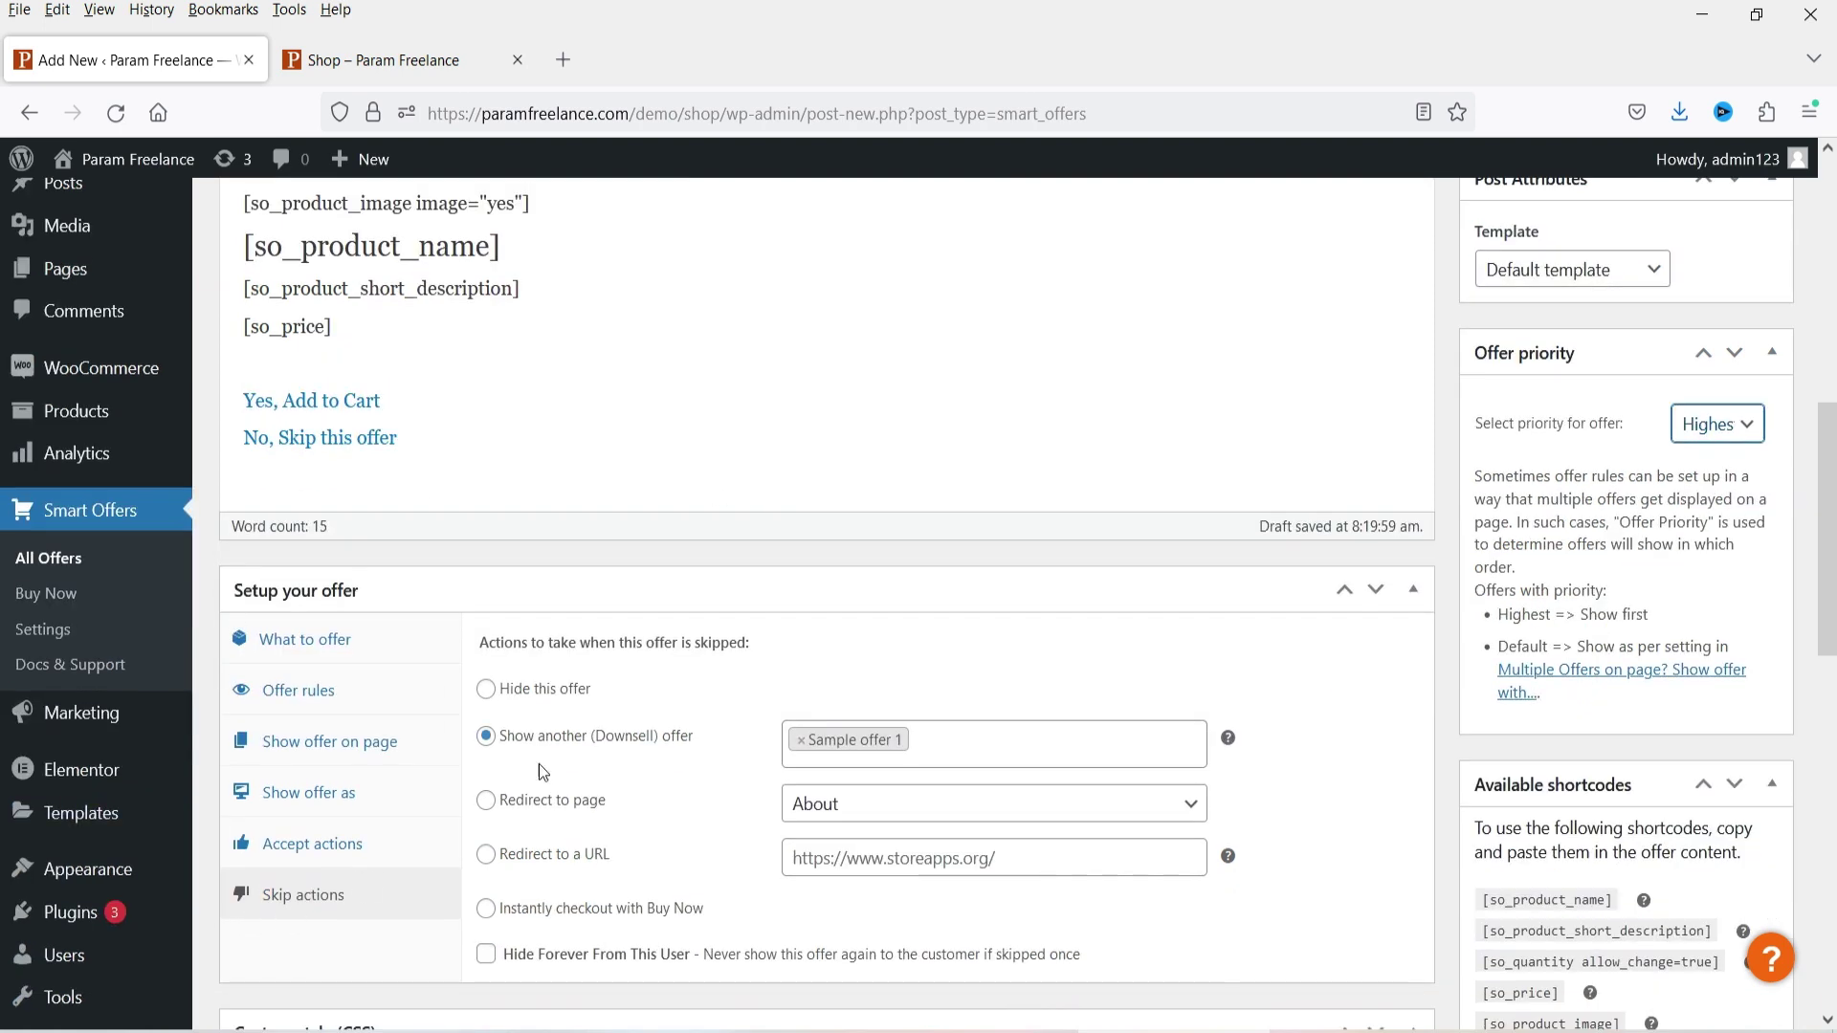
scroll(516, 536, down, 3)
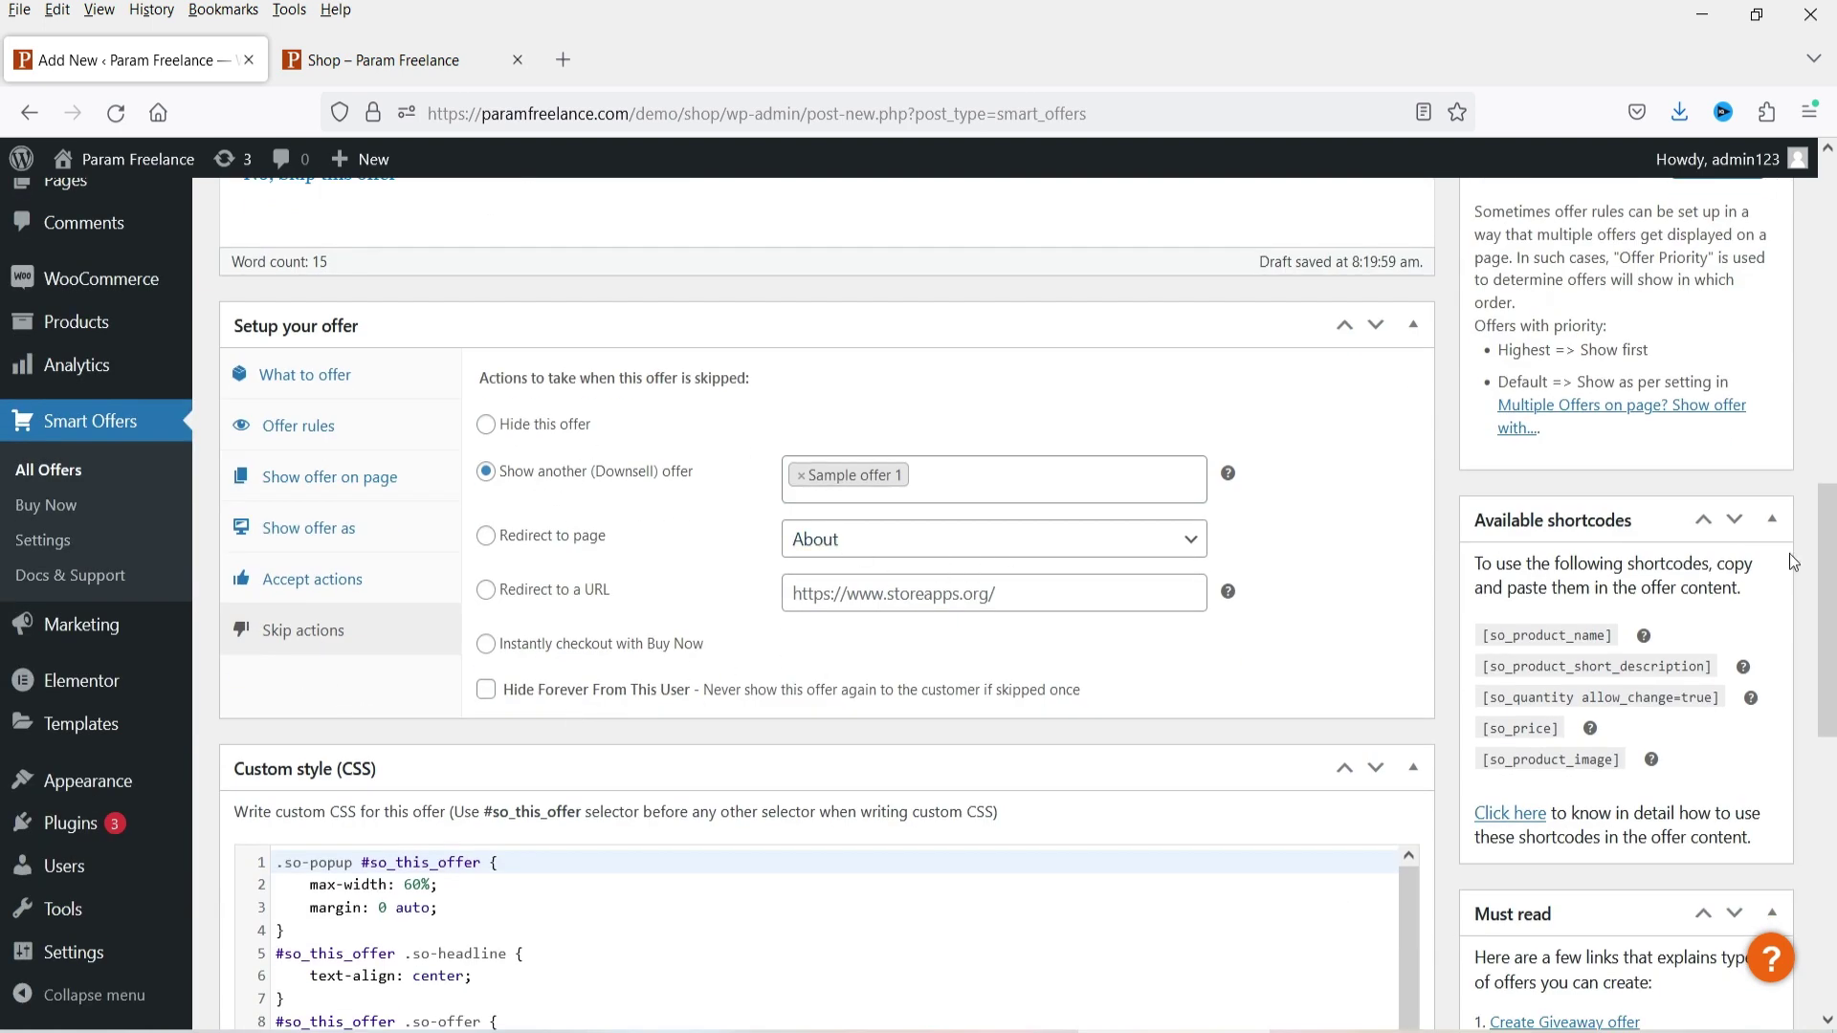
scroll(1794, 550, up, 5)
click(1761, 380)
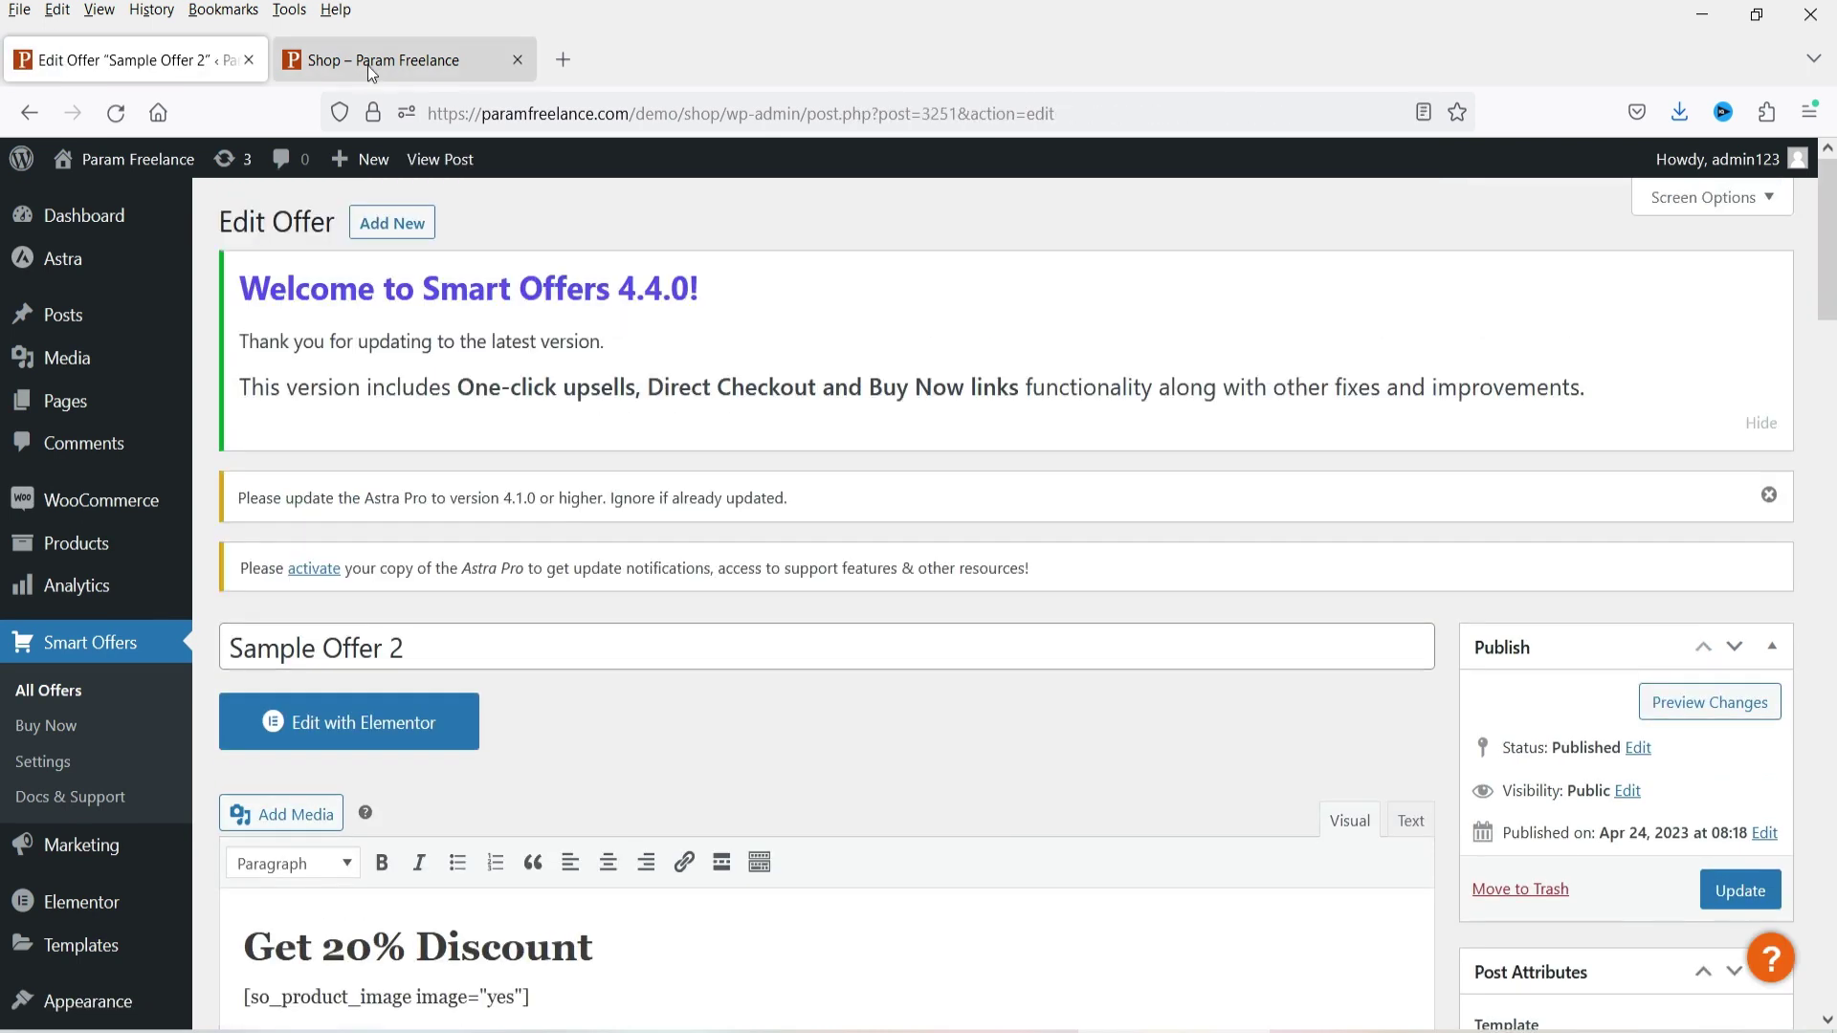
Switch to the shop page and add the Green Printed Tshirt to the cart.
click(367, 65)
scroll(1201, 428, up, 8)
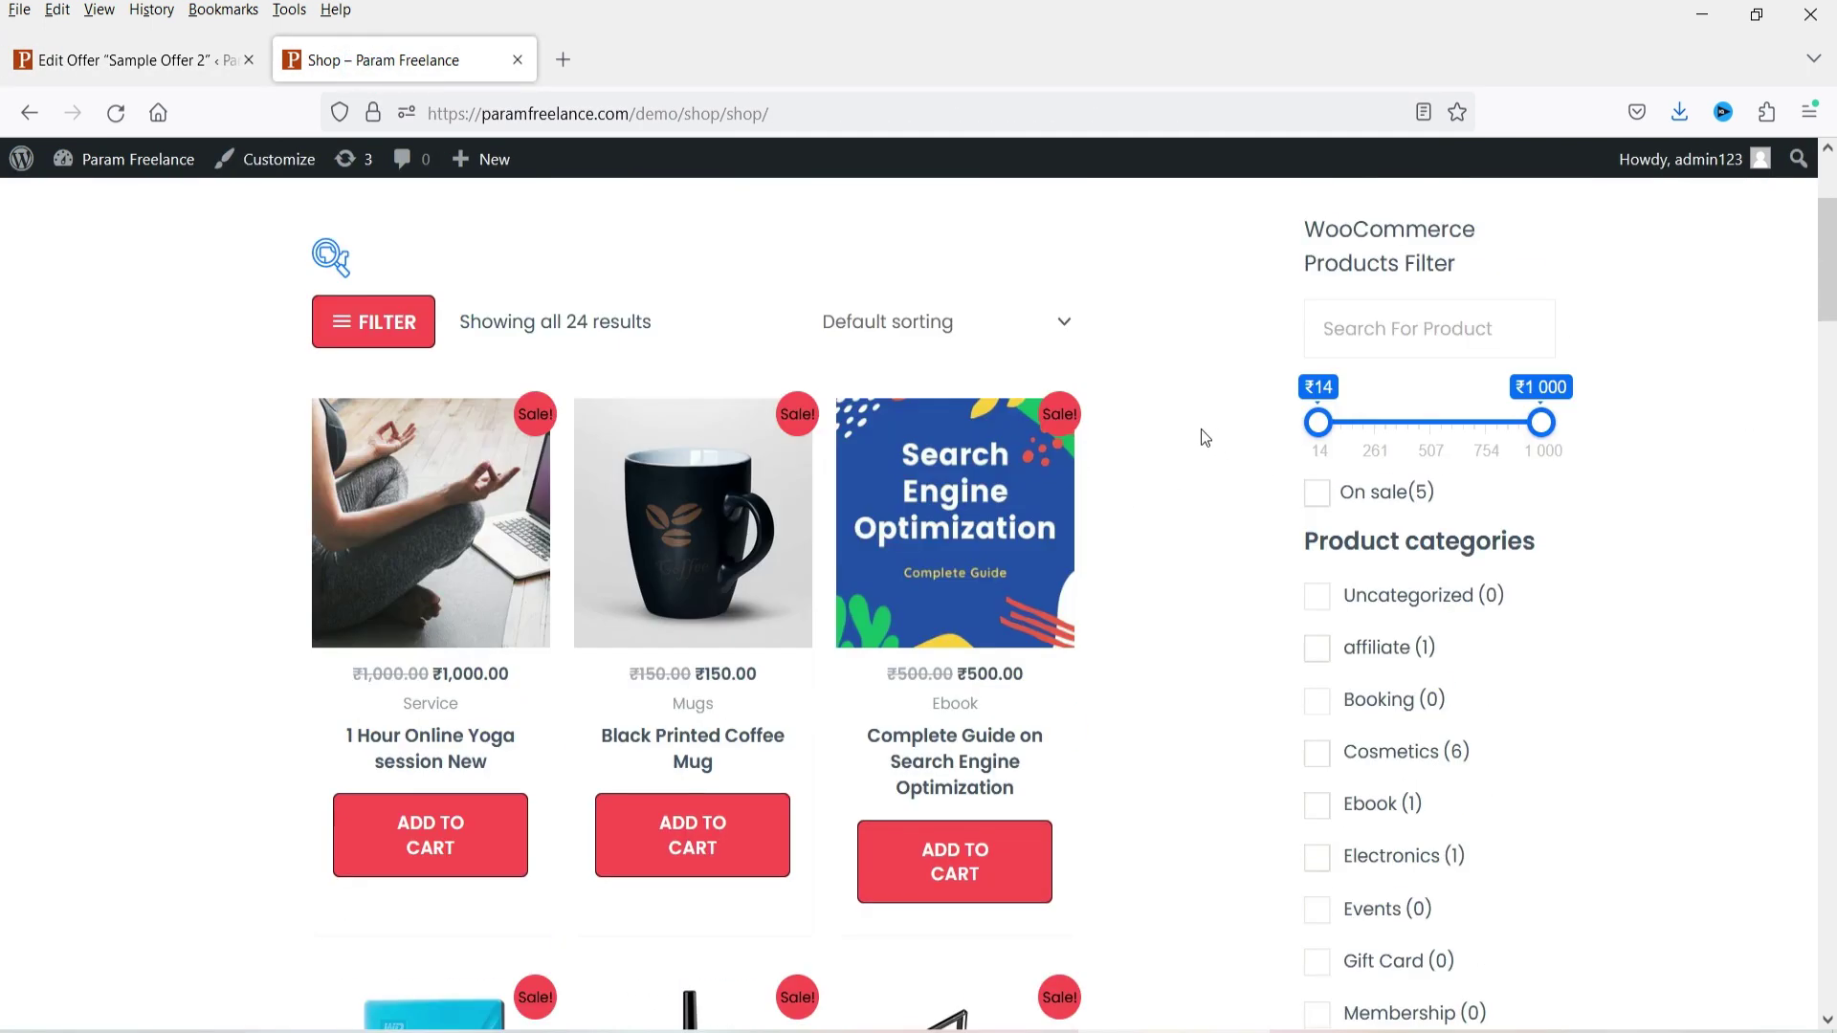
scroll(1202, 429, down, 20)
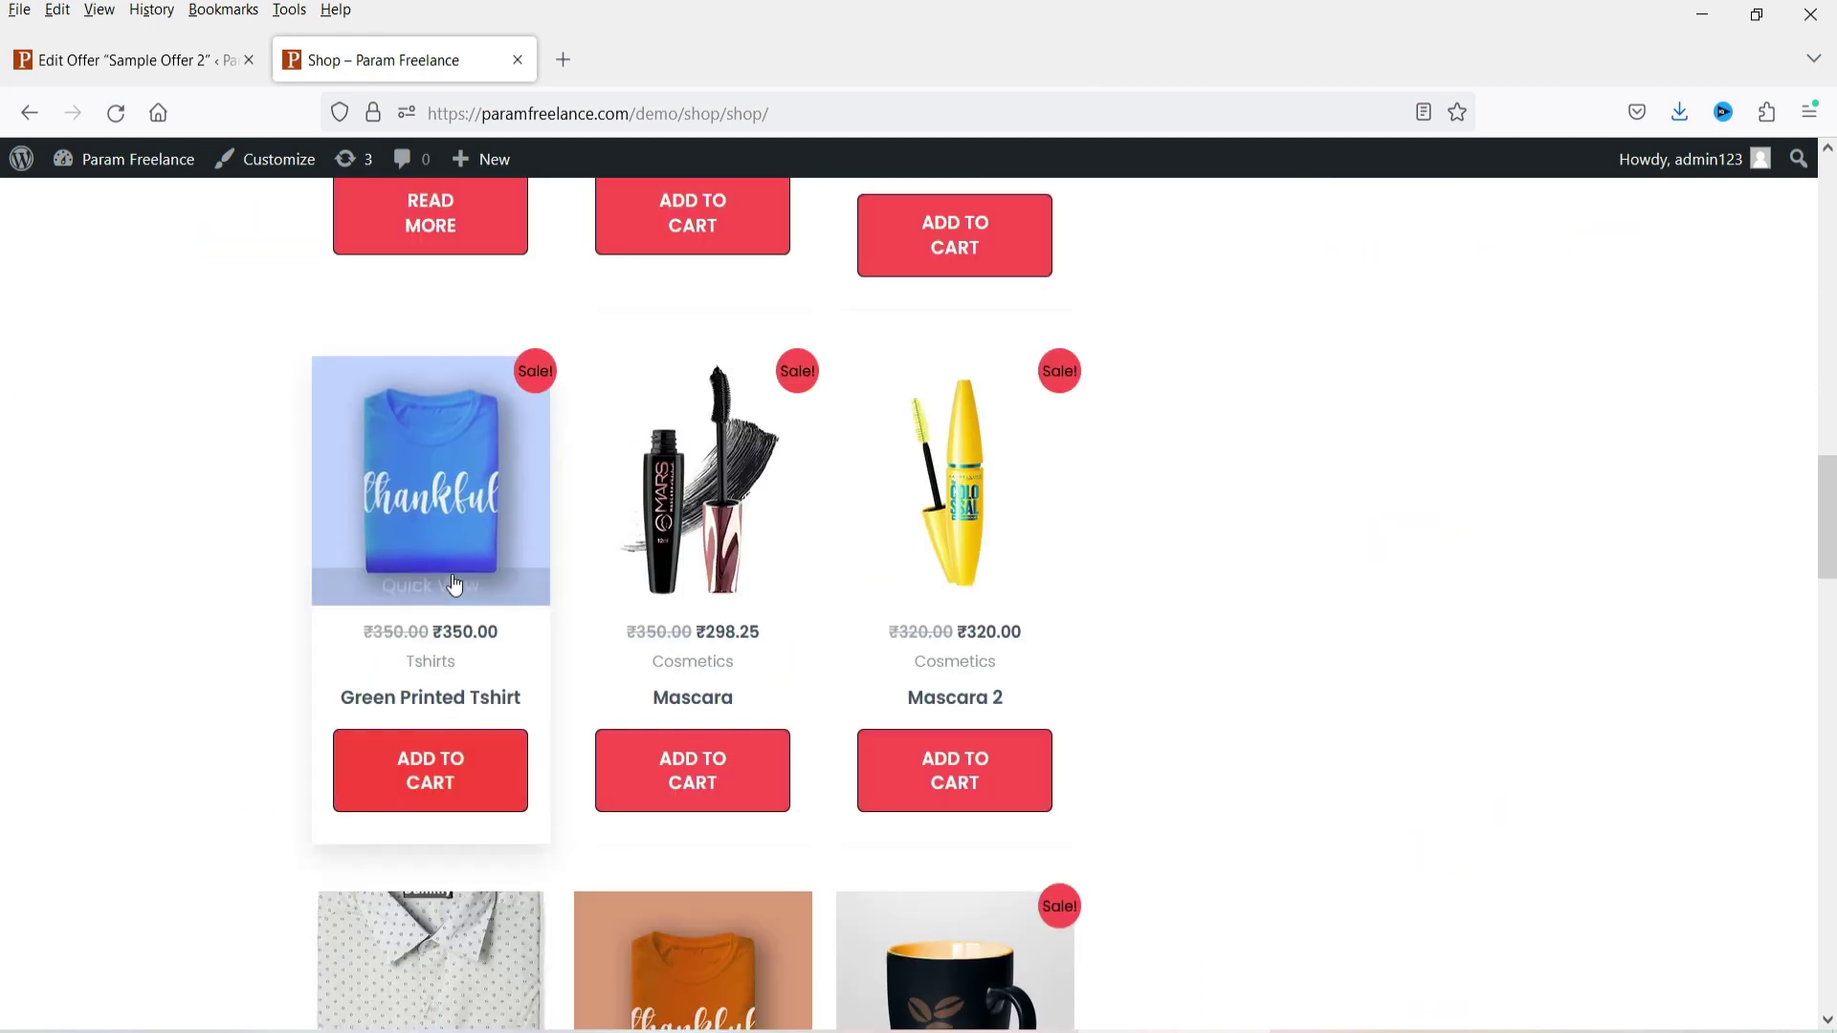
click(430, 782)
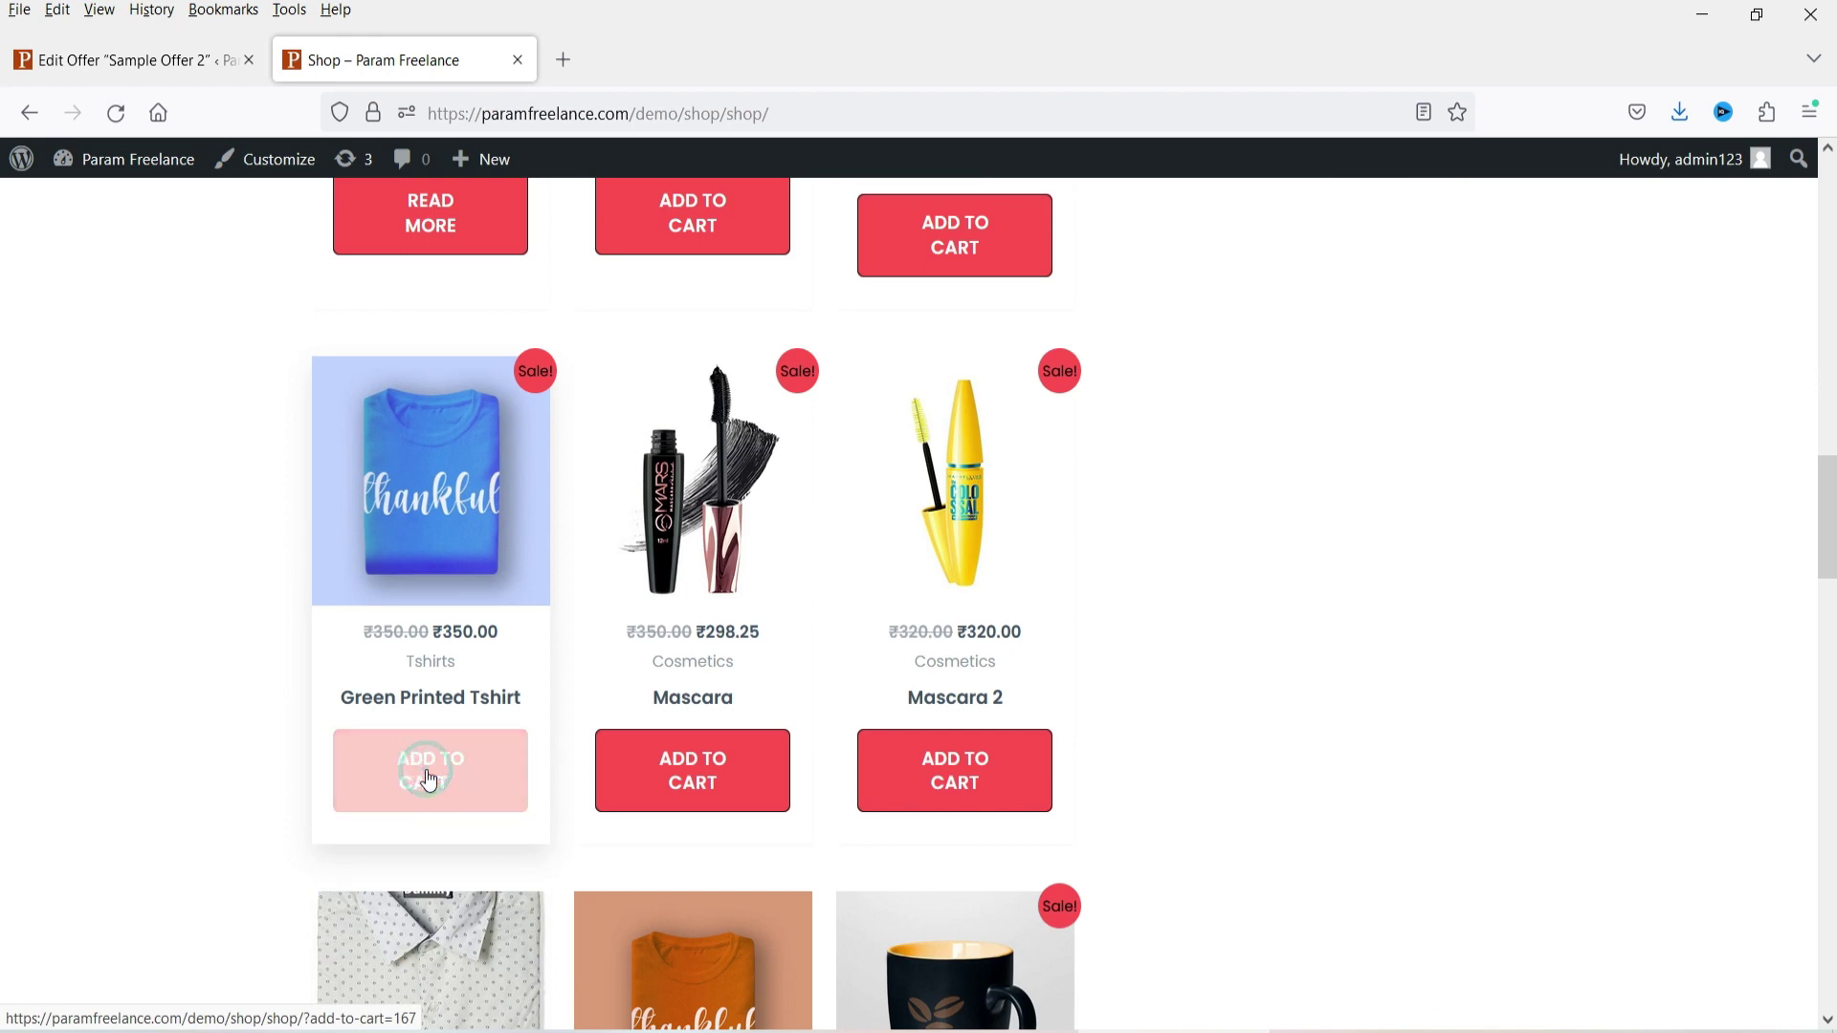
Open the cart, skipping the 20% Eye Liner popup offer and adding the 10% off Eye Shadow downsell to the cart.
scroll(1495, 514, up, 15)
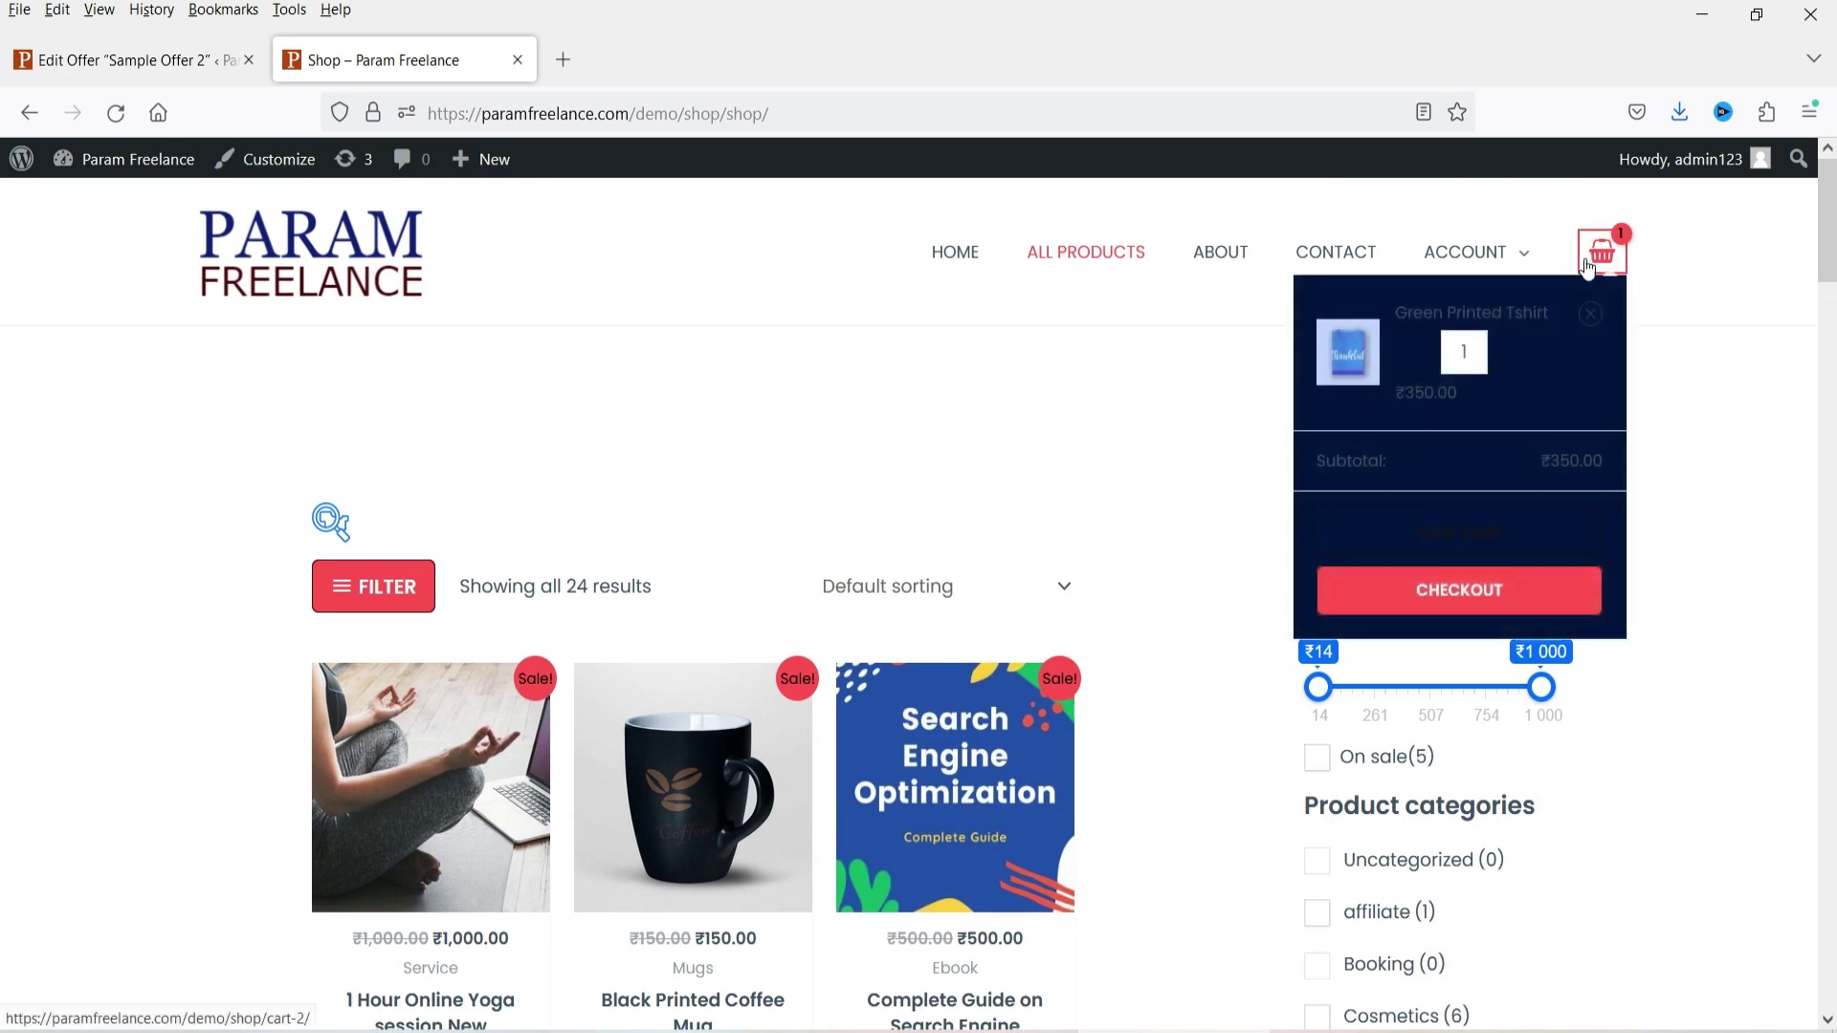
click(1613, 259)
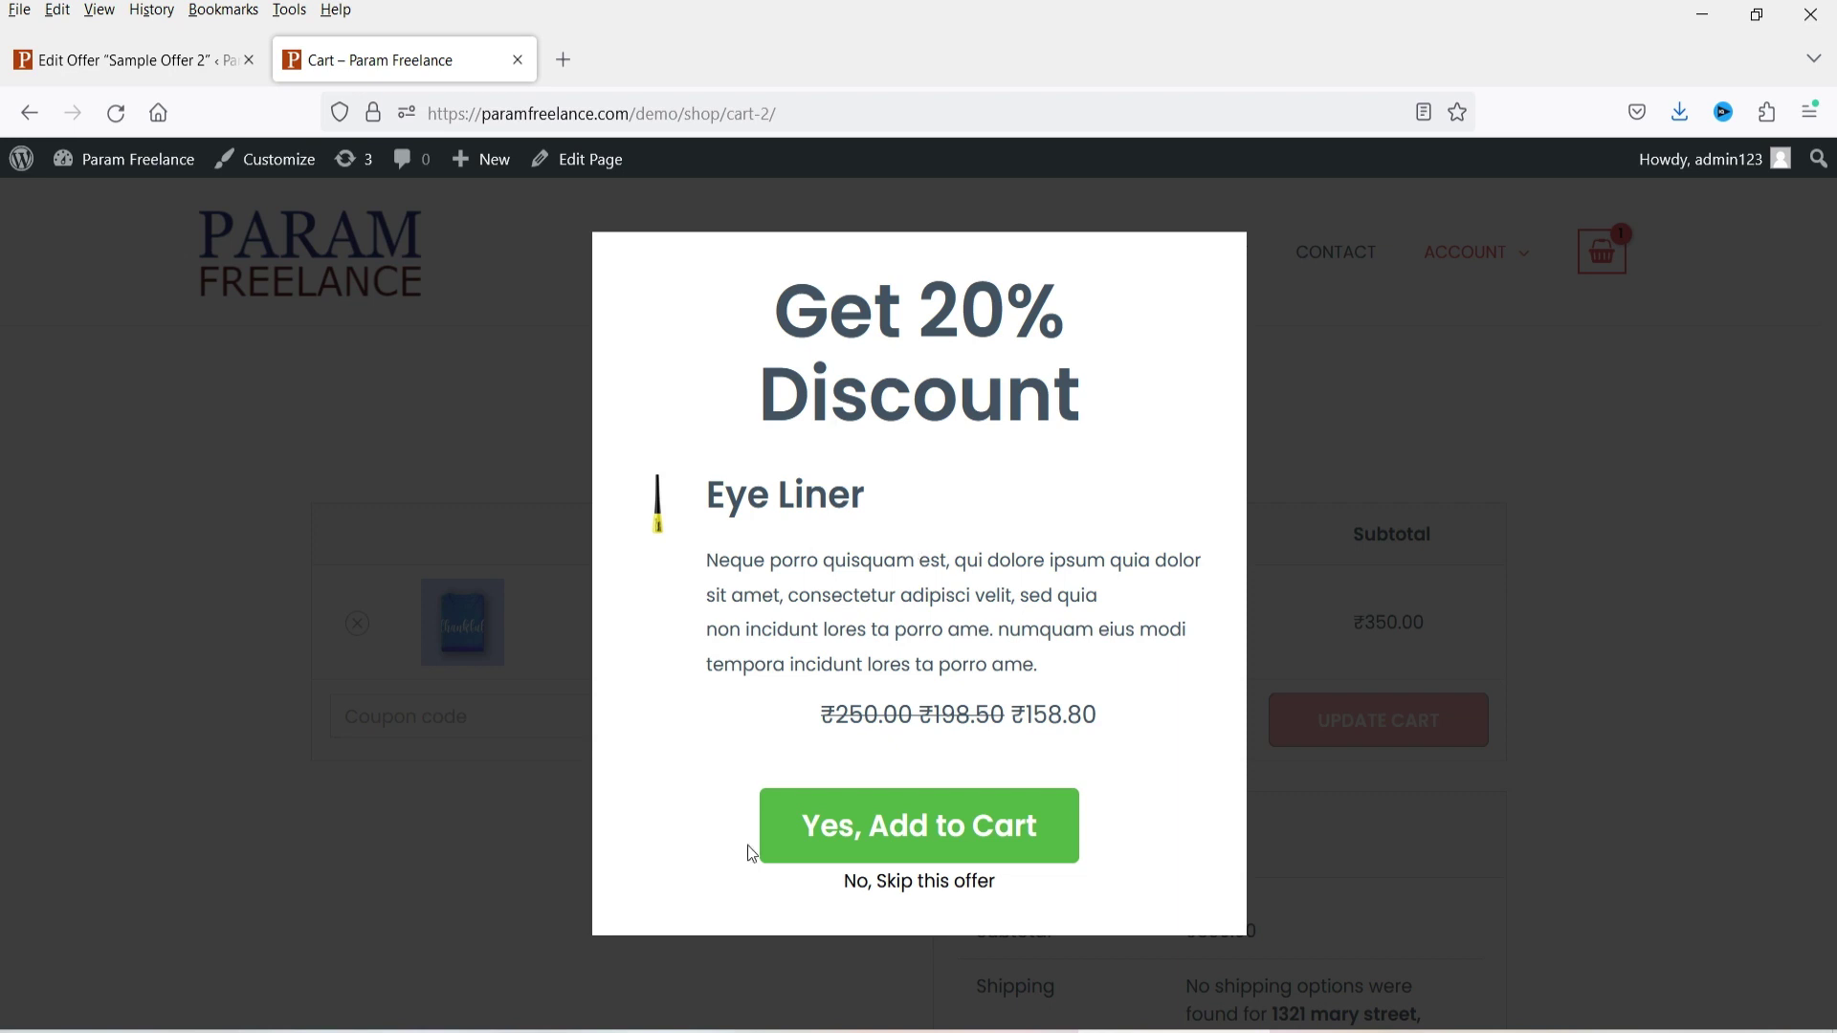
click(905, 884)
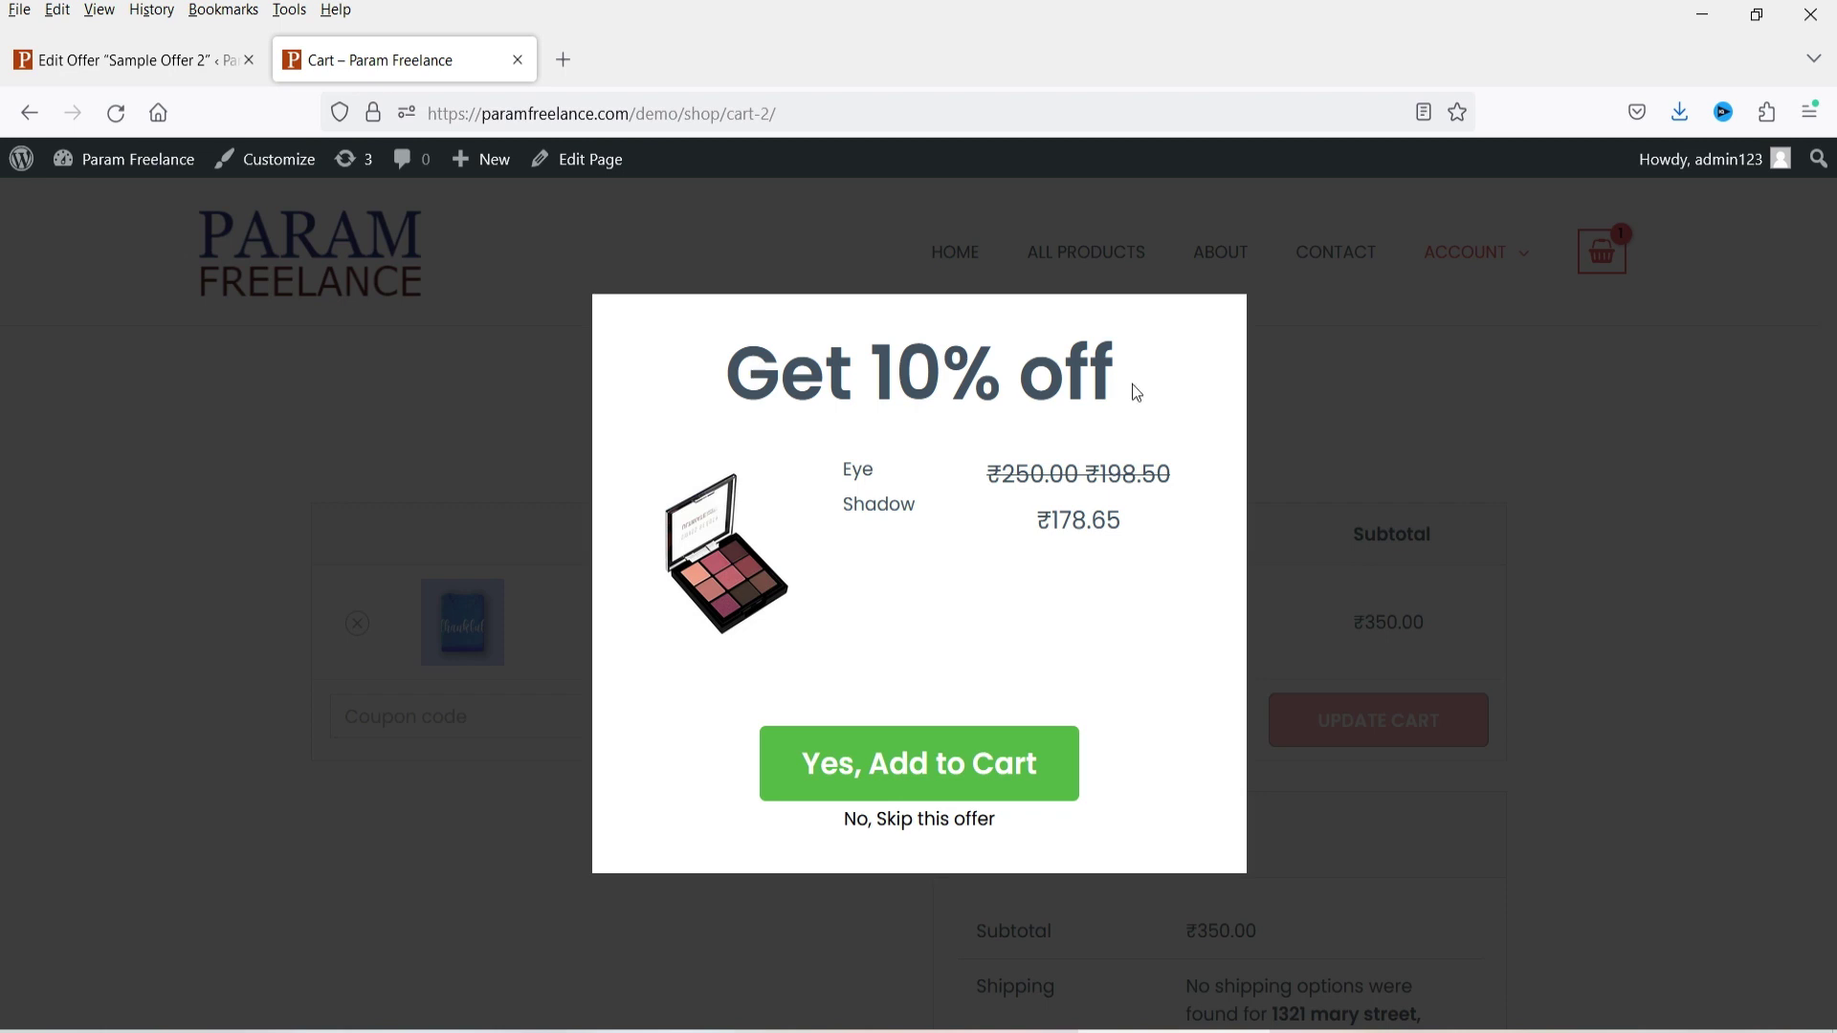
click(898, 768)
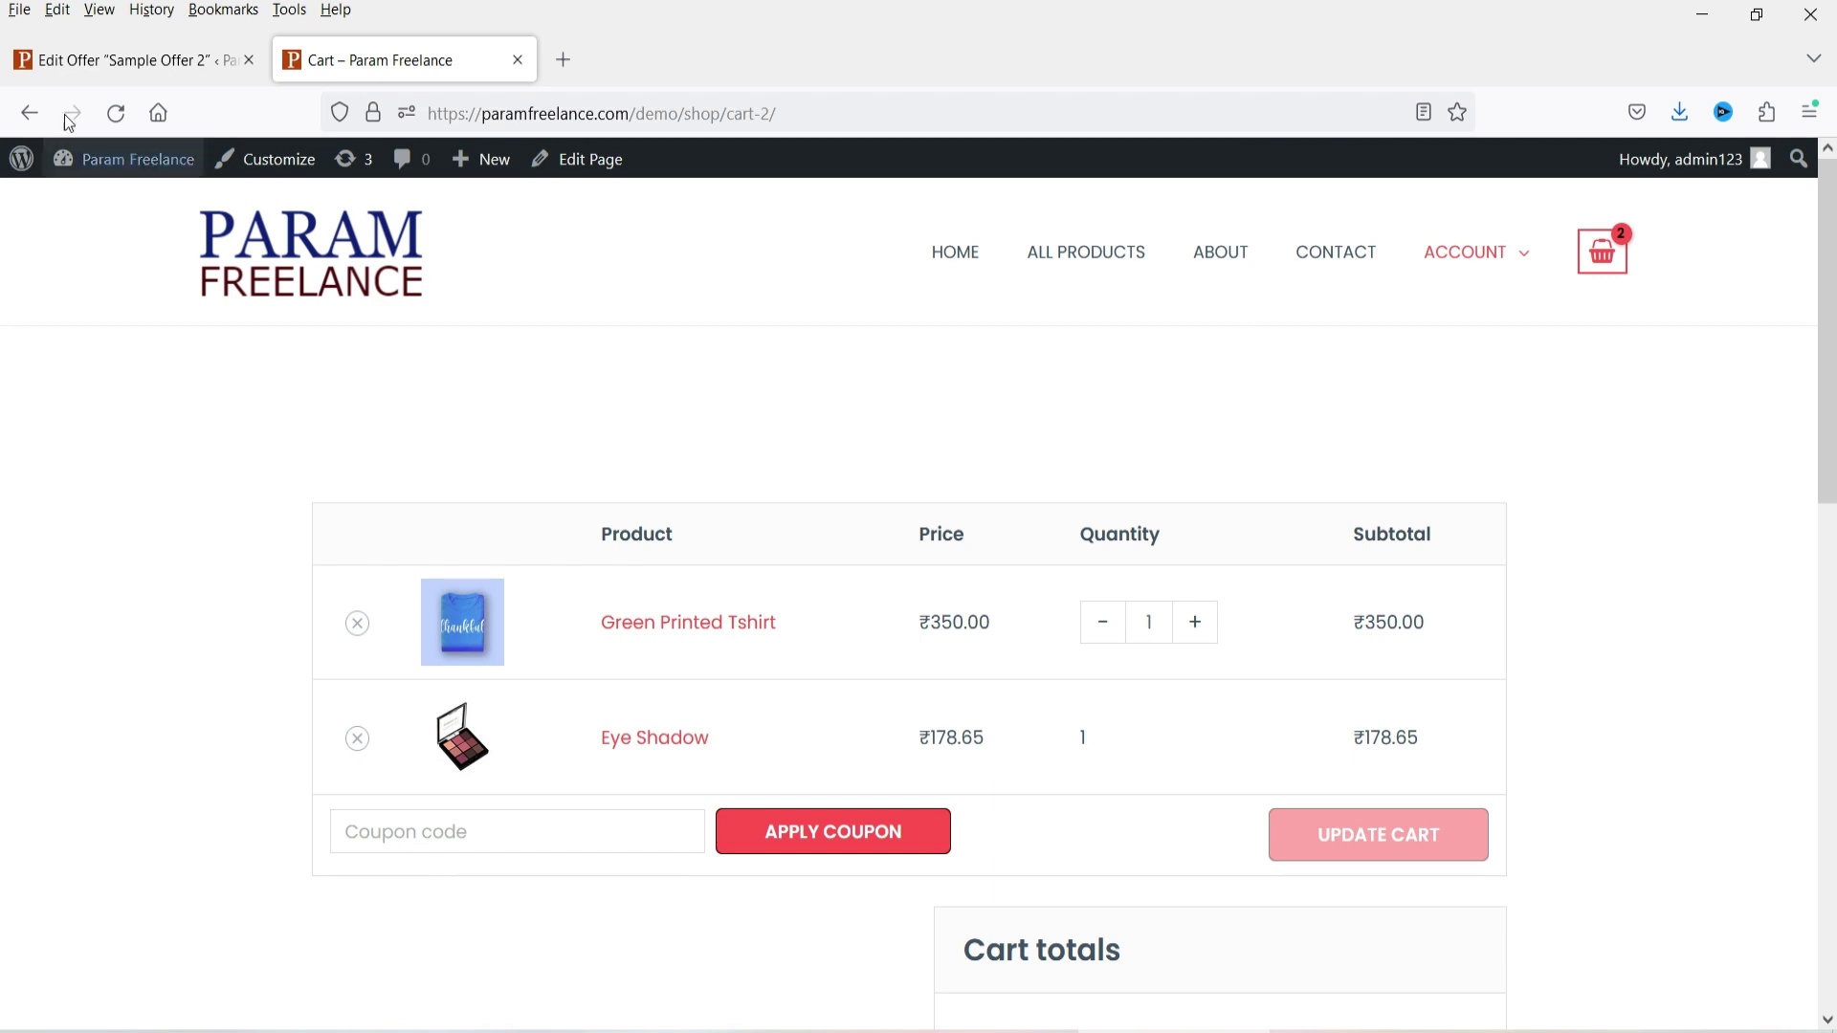
Switch to the admin list of all offers and check the skipped and accepted stats for "Sample Offer 2" and "Sample offer 1".
click(67, 72)
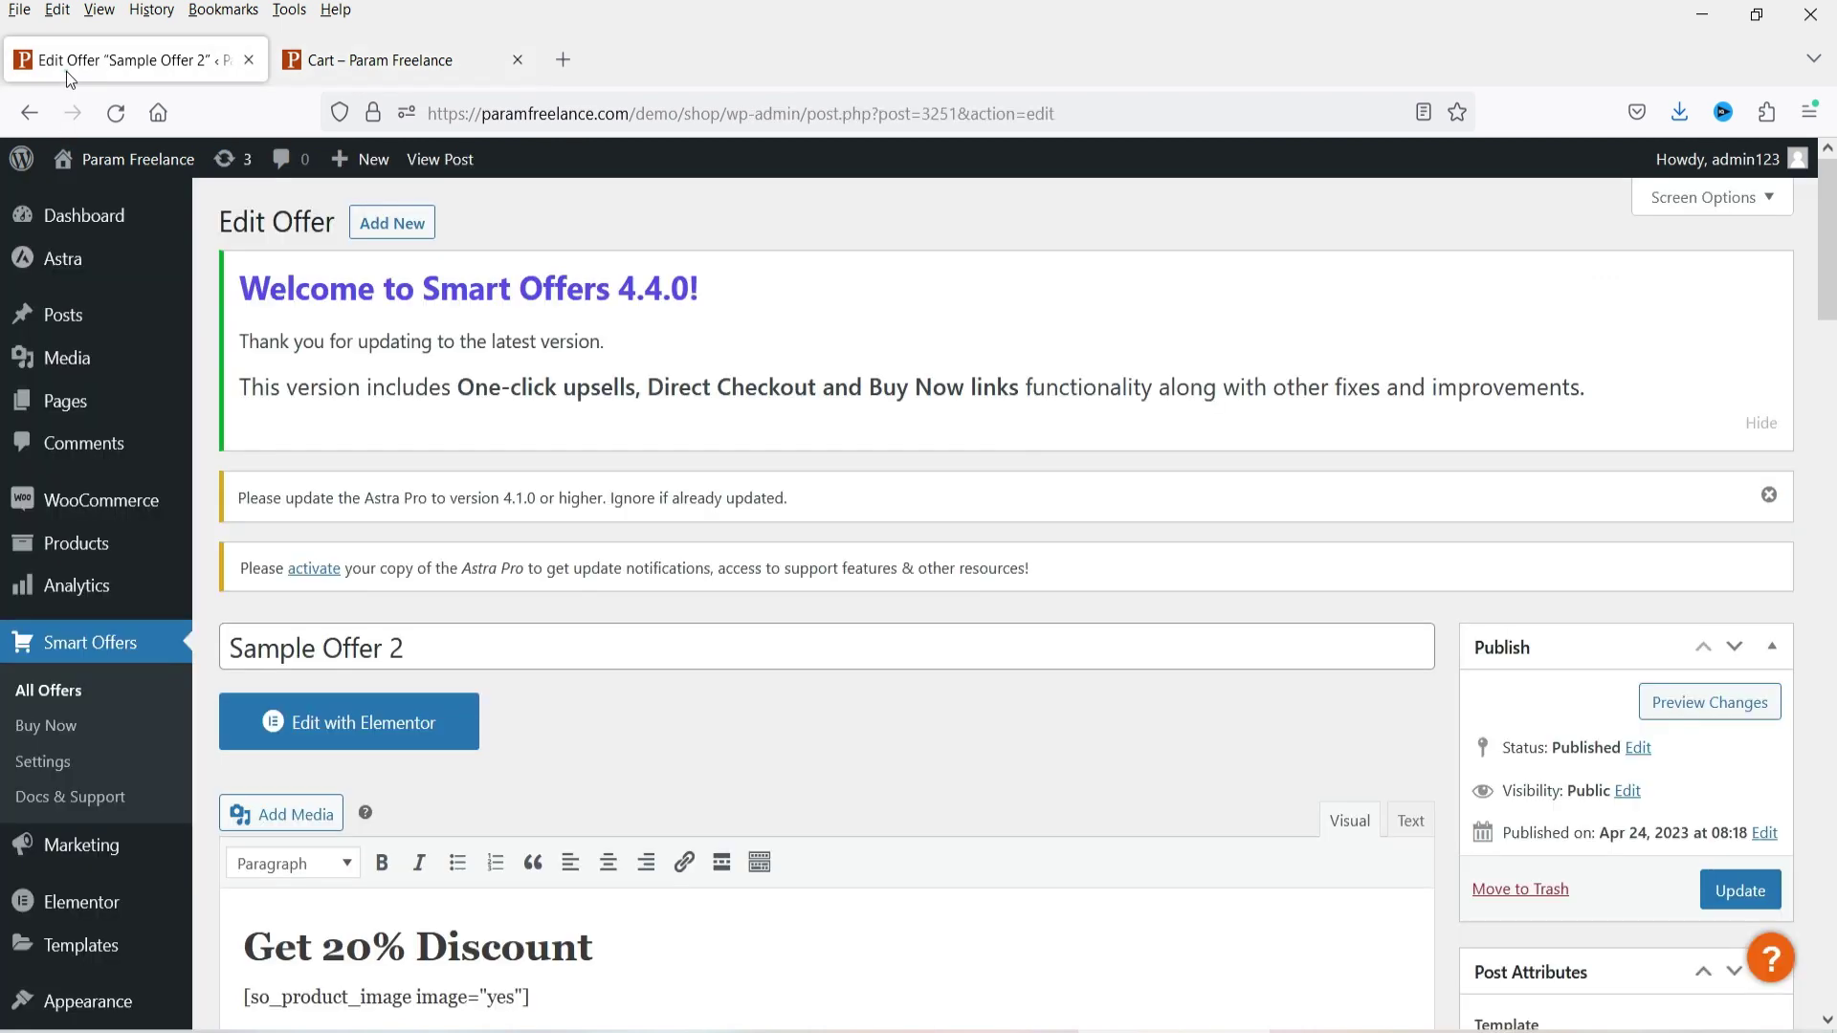
click(59, 693)
scroll(1430, 344, down, 5)
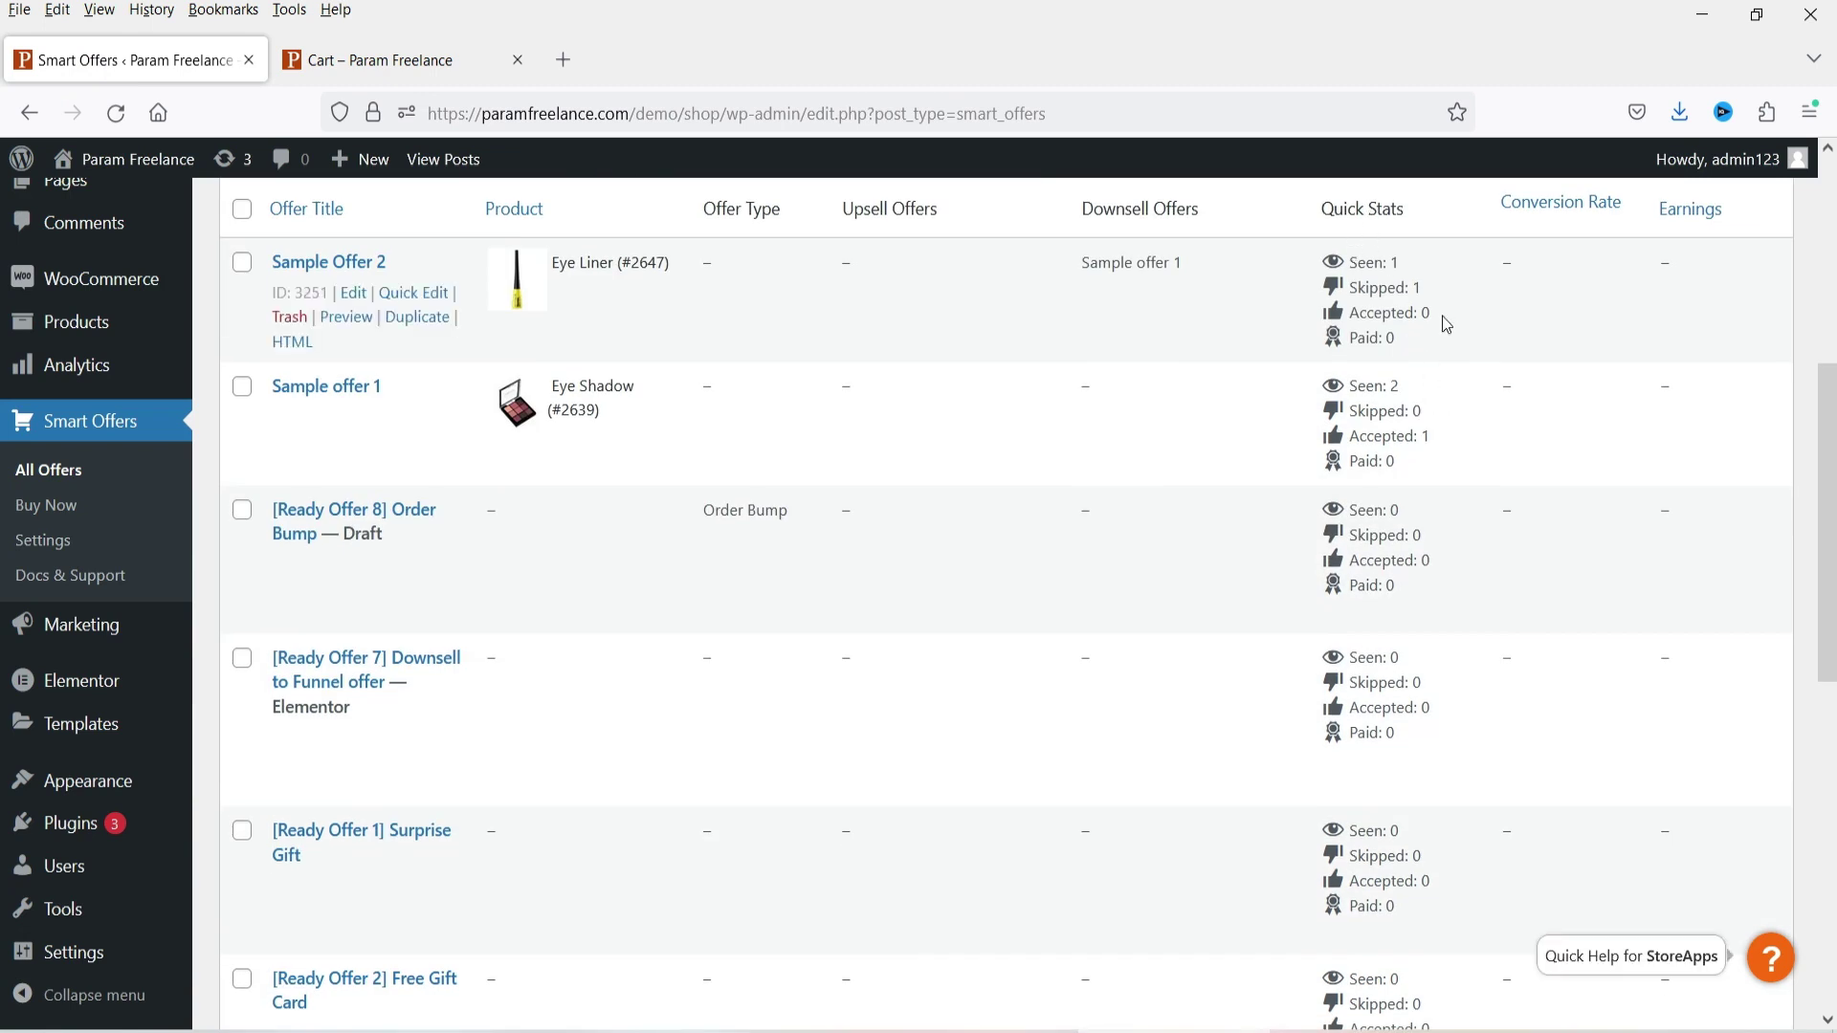
mouse_move(243, 308)
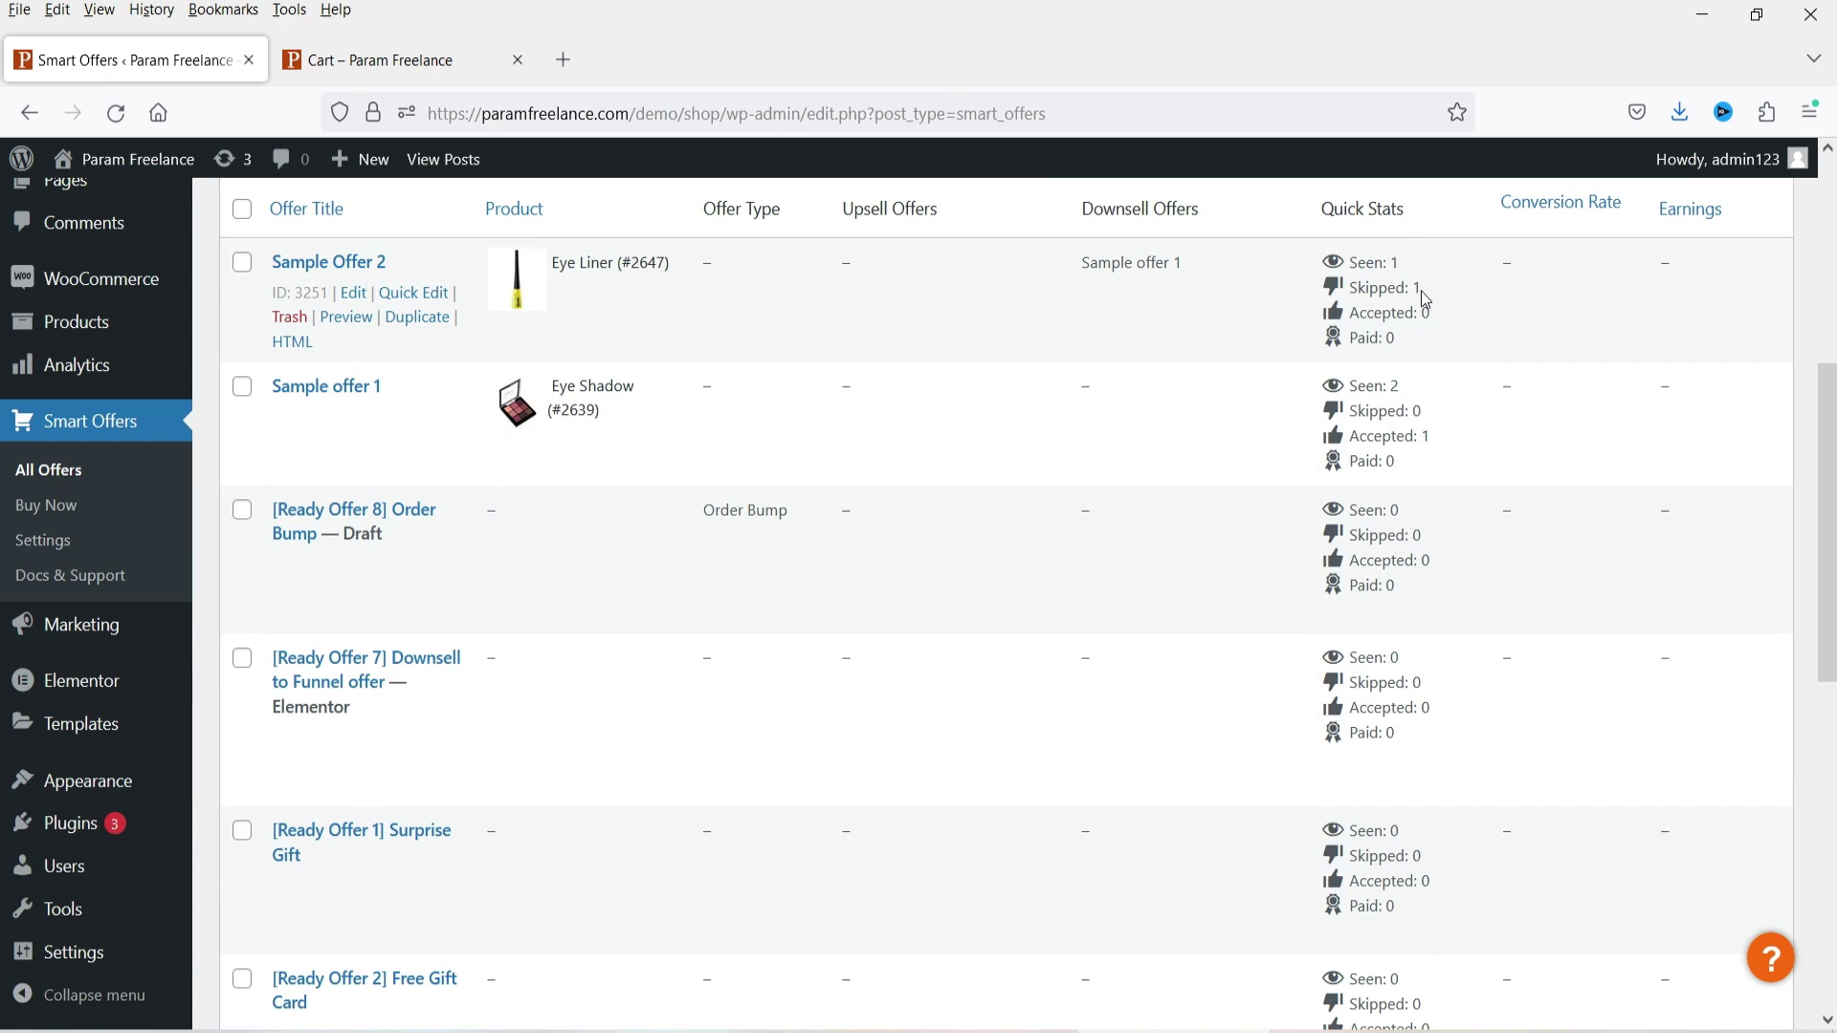
drag(1422, 289, 1345, 288)
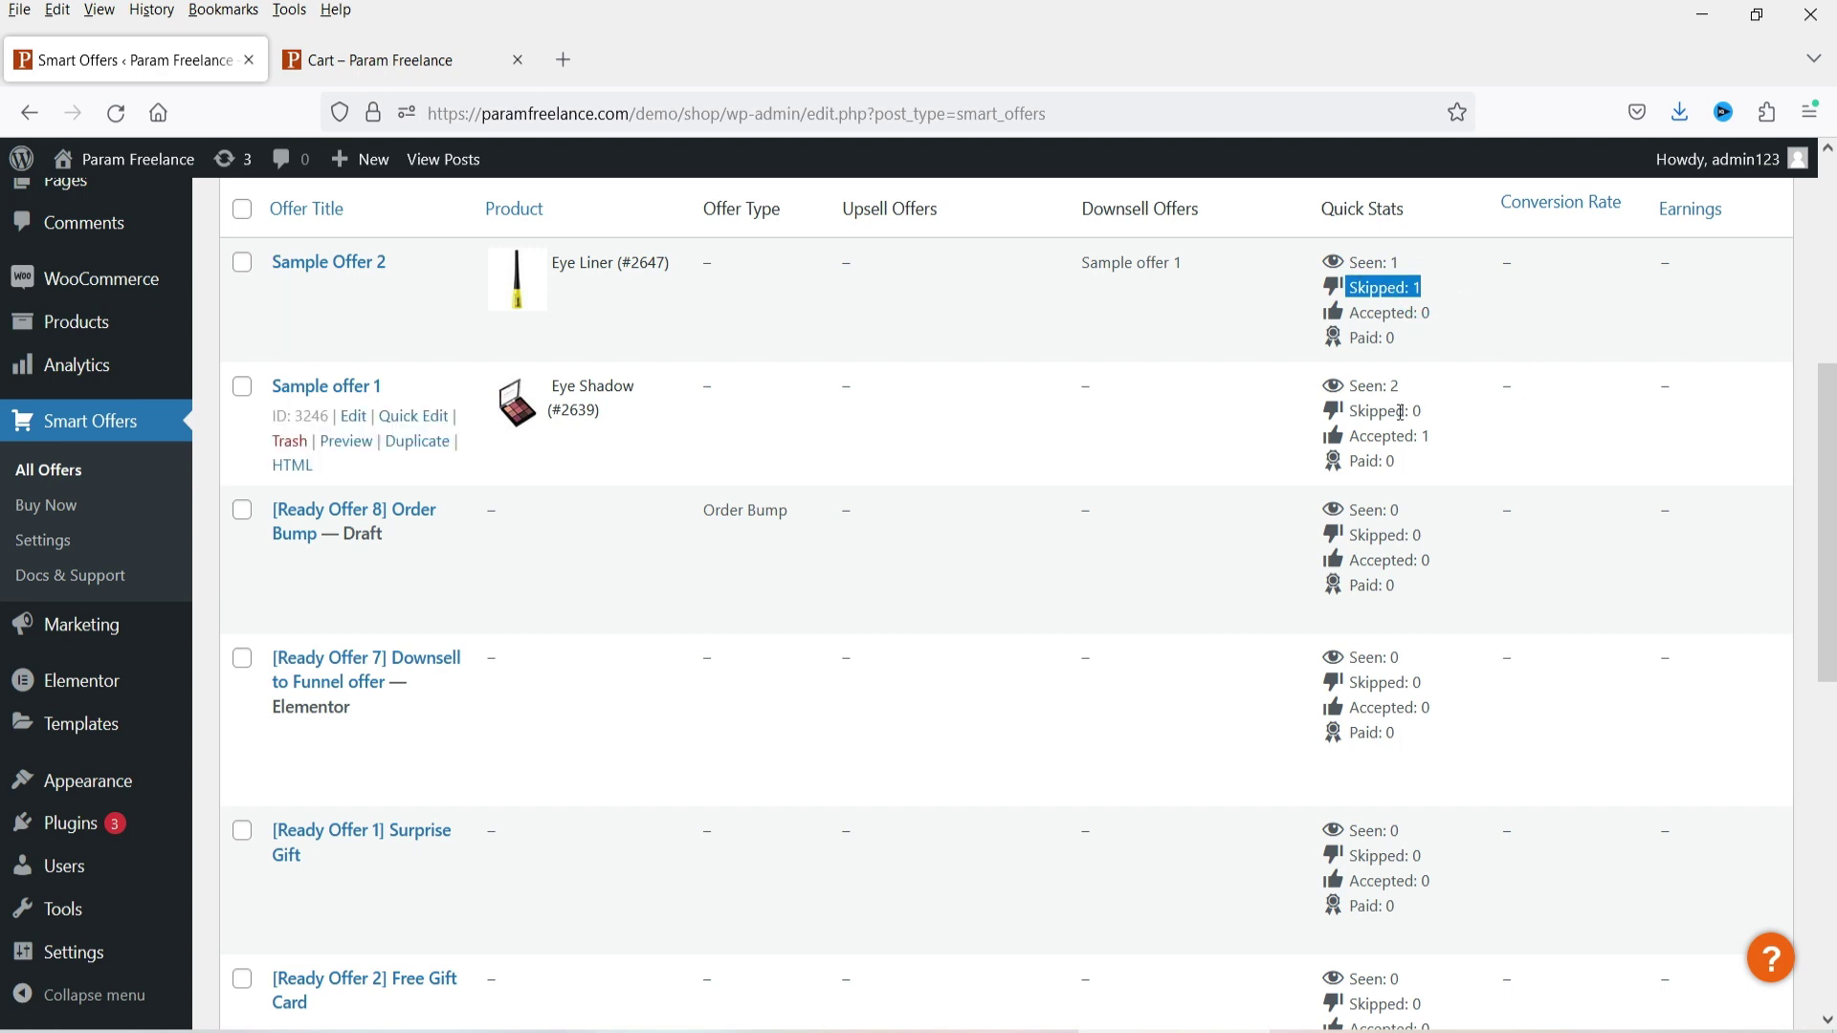
drag(1428, 436, 1353, 437)
click(1406, 449)
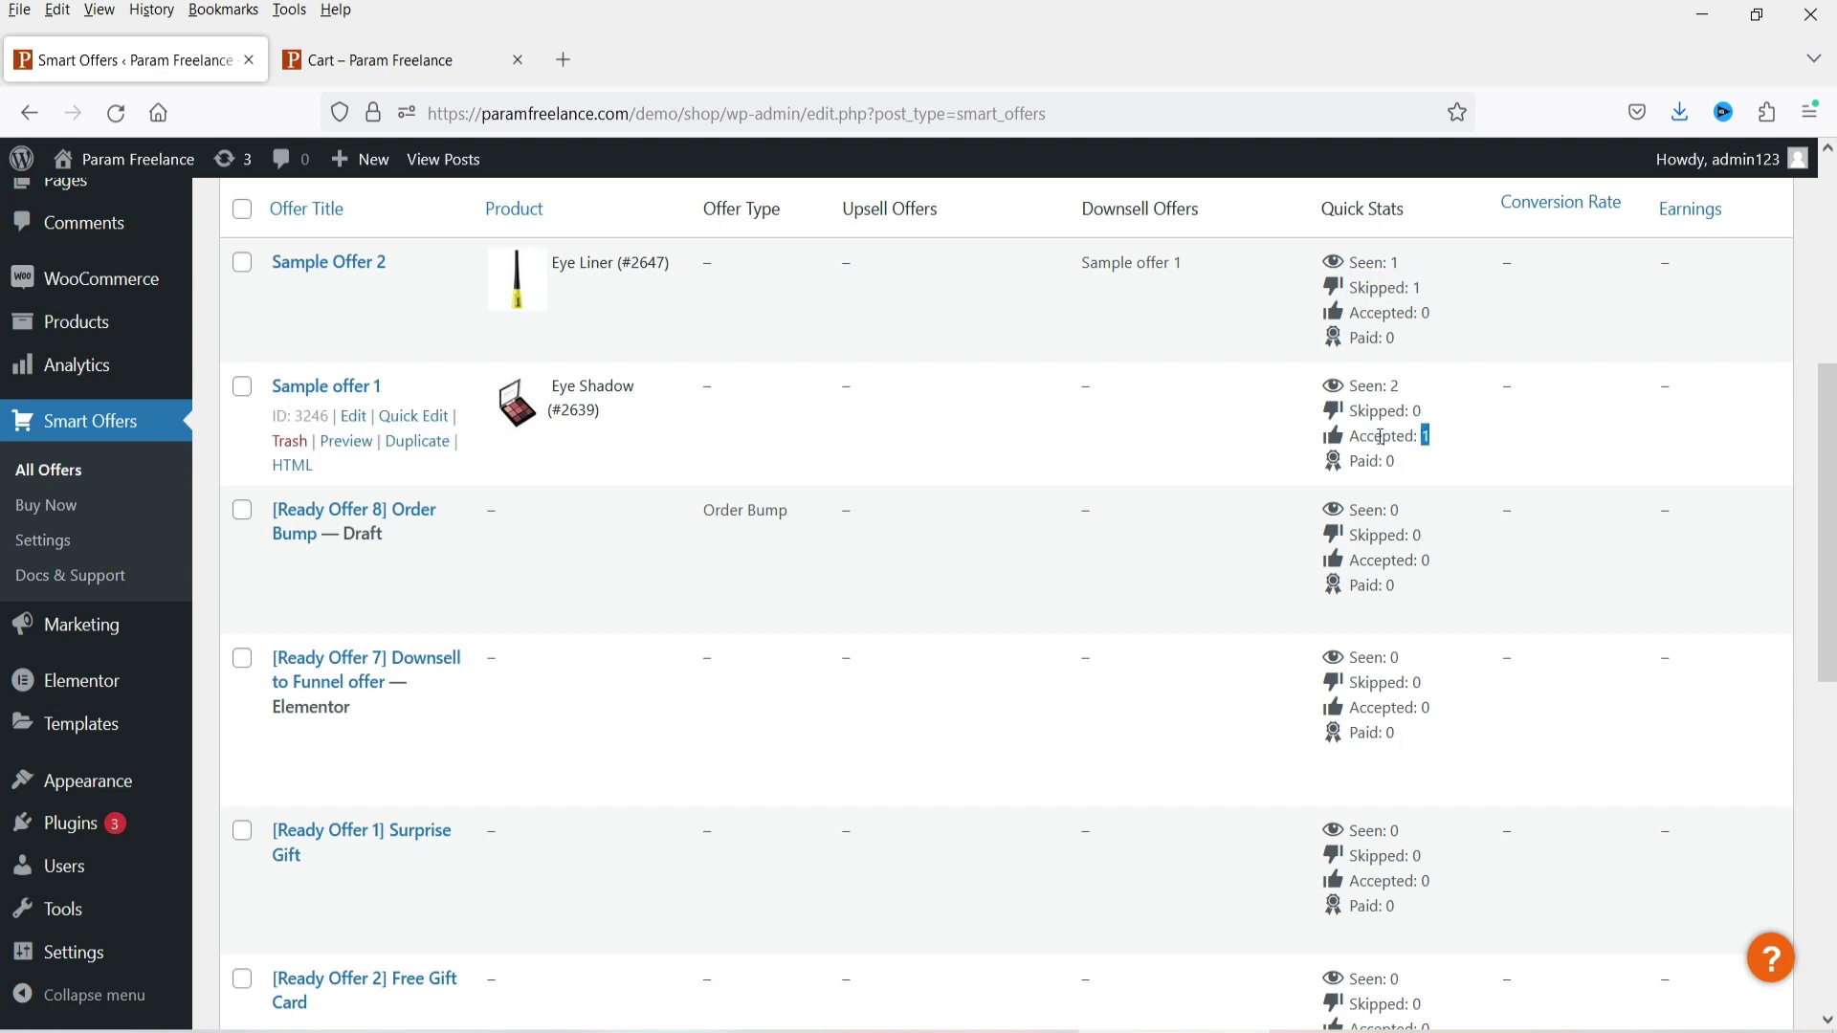
triple_click(1418, 437)
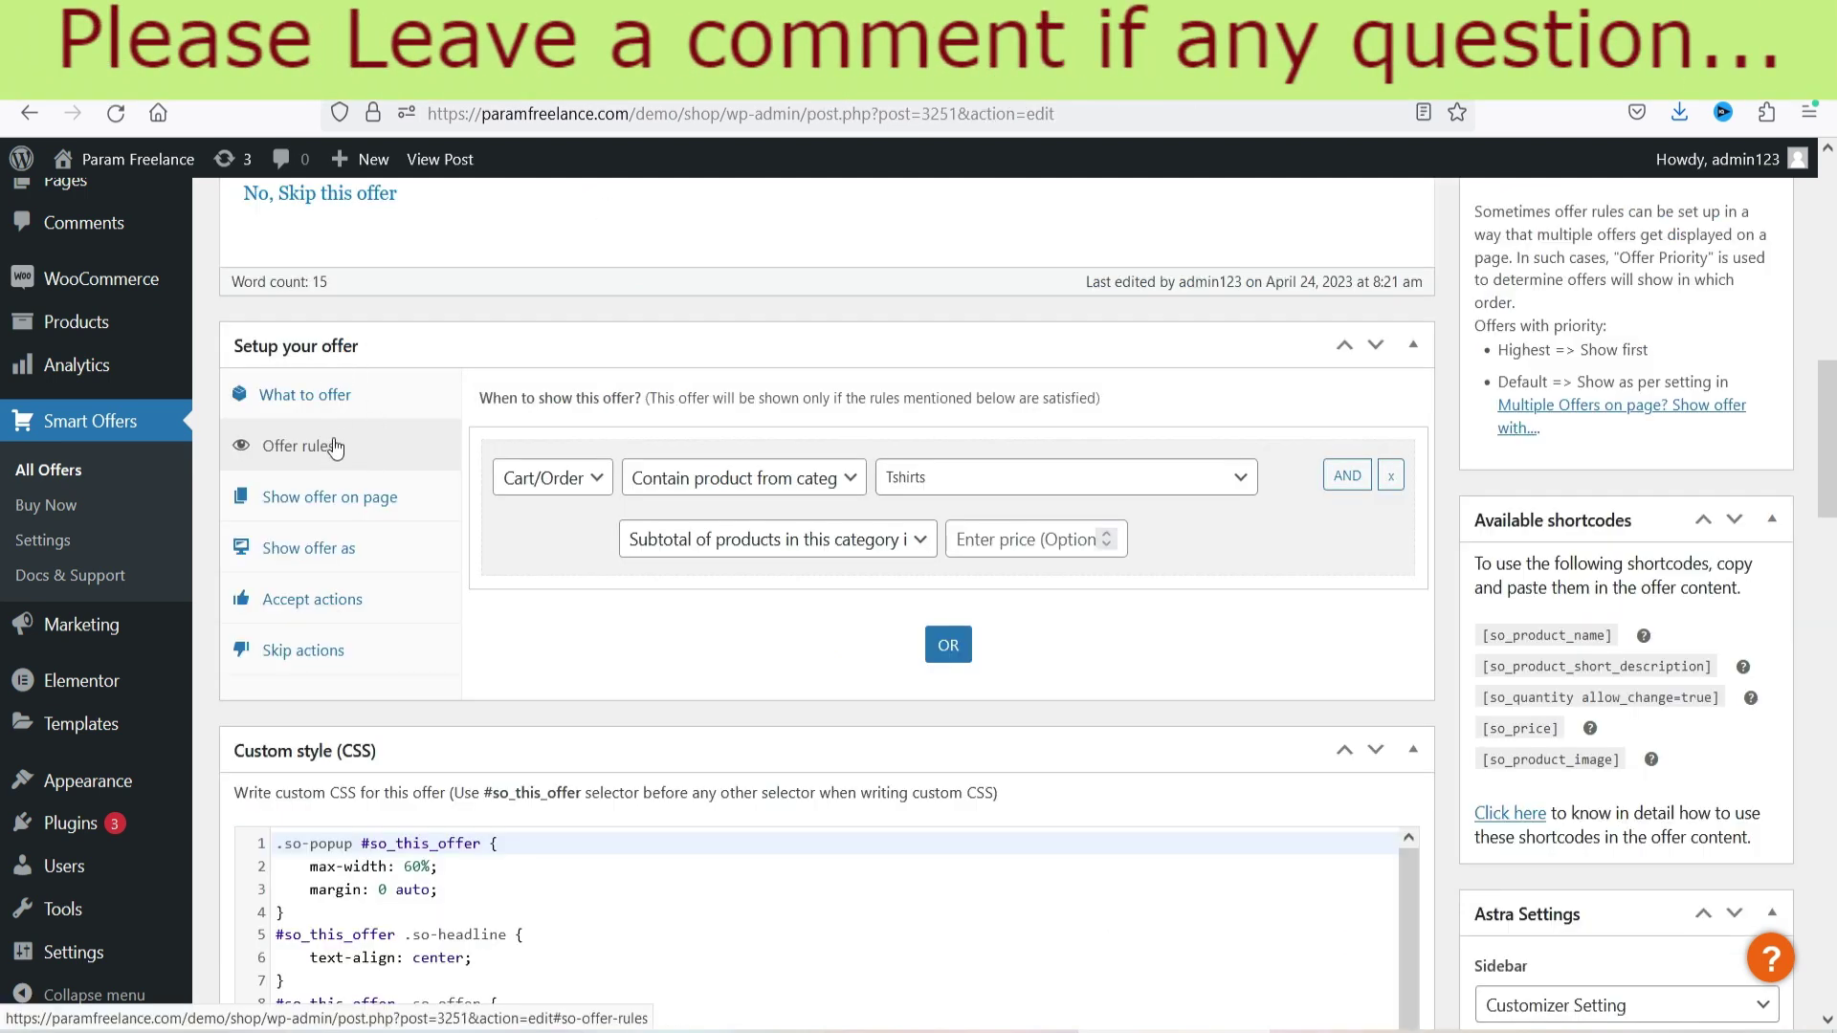
Review the offer rules, offered product and discount settings of "Sample Offer 2", along with its popup content.
click(766, 478)
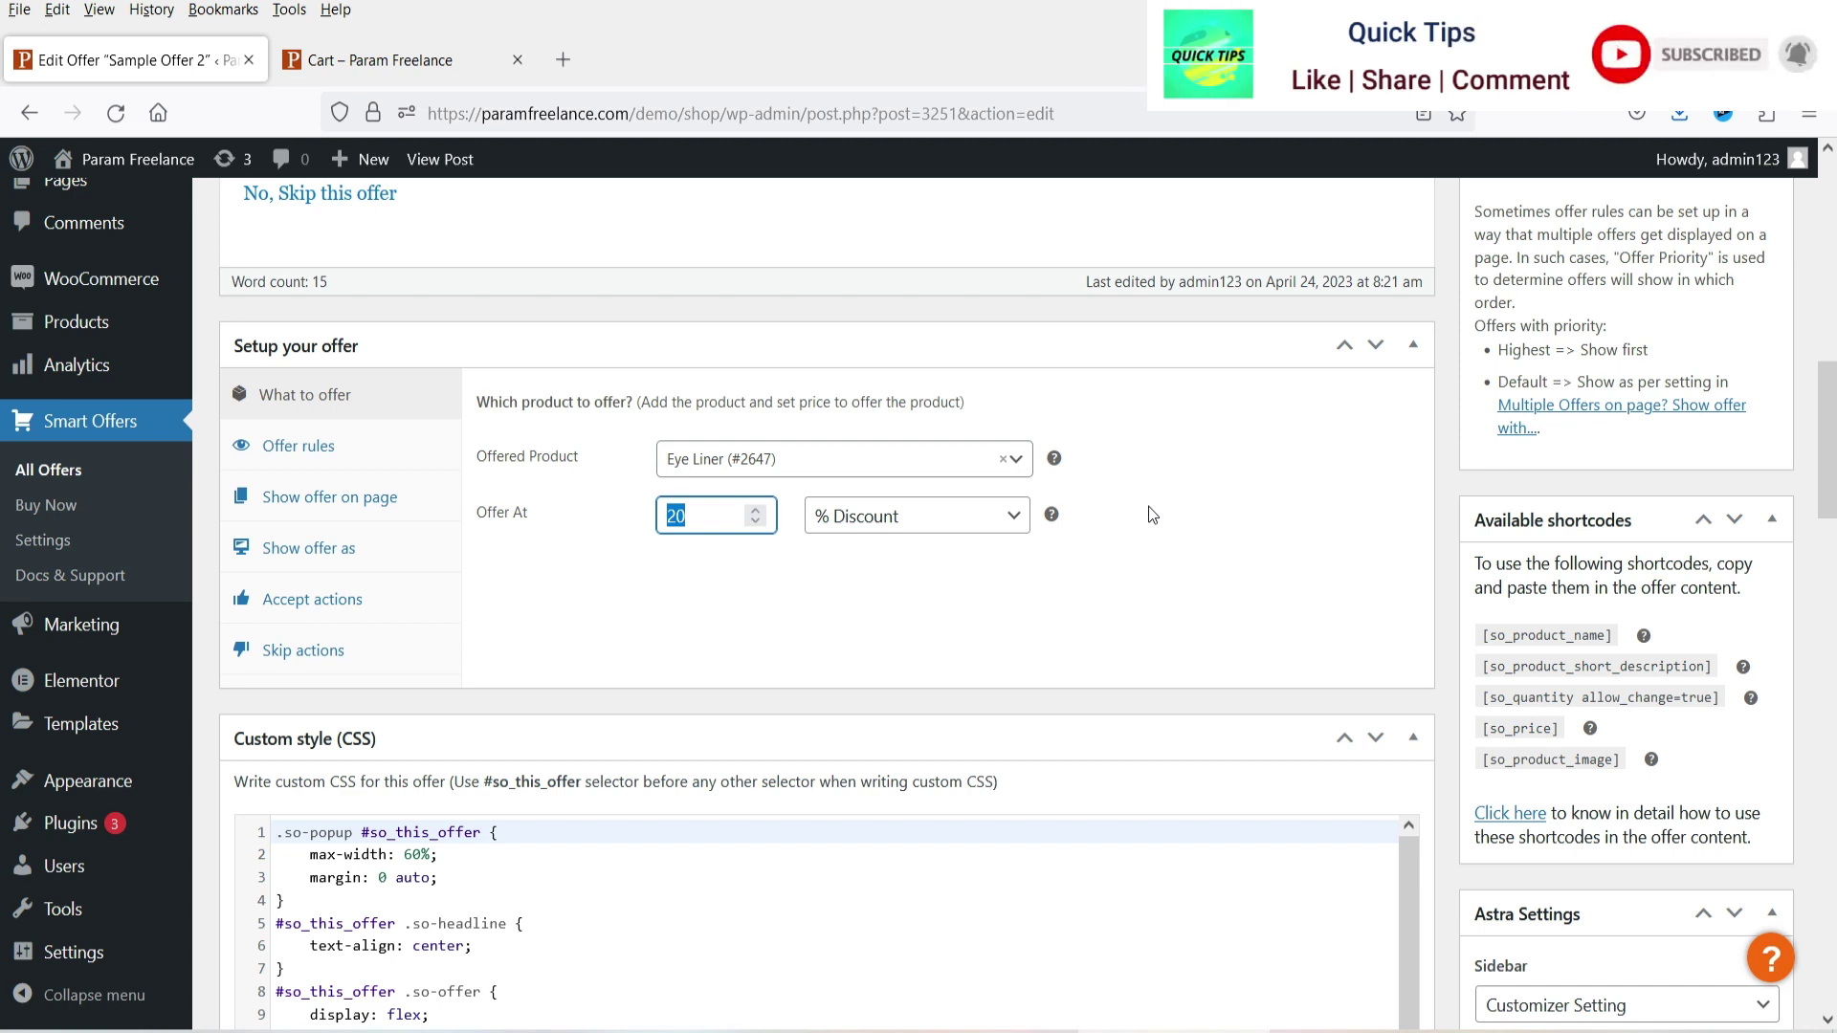
scroll(1148, 514, up, 6)
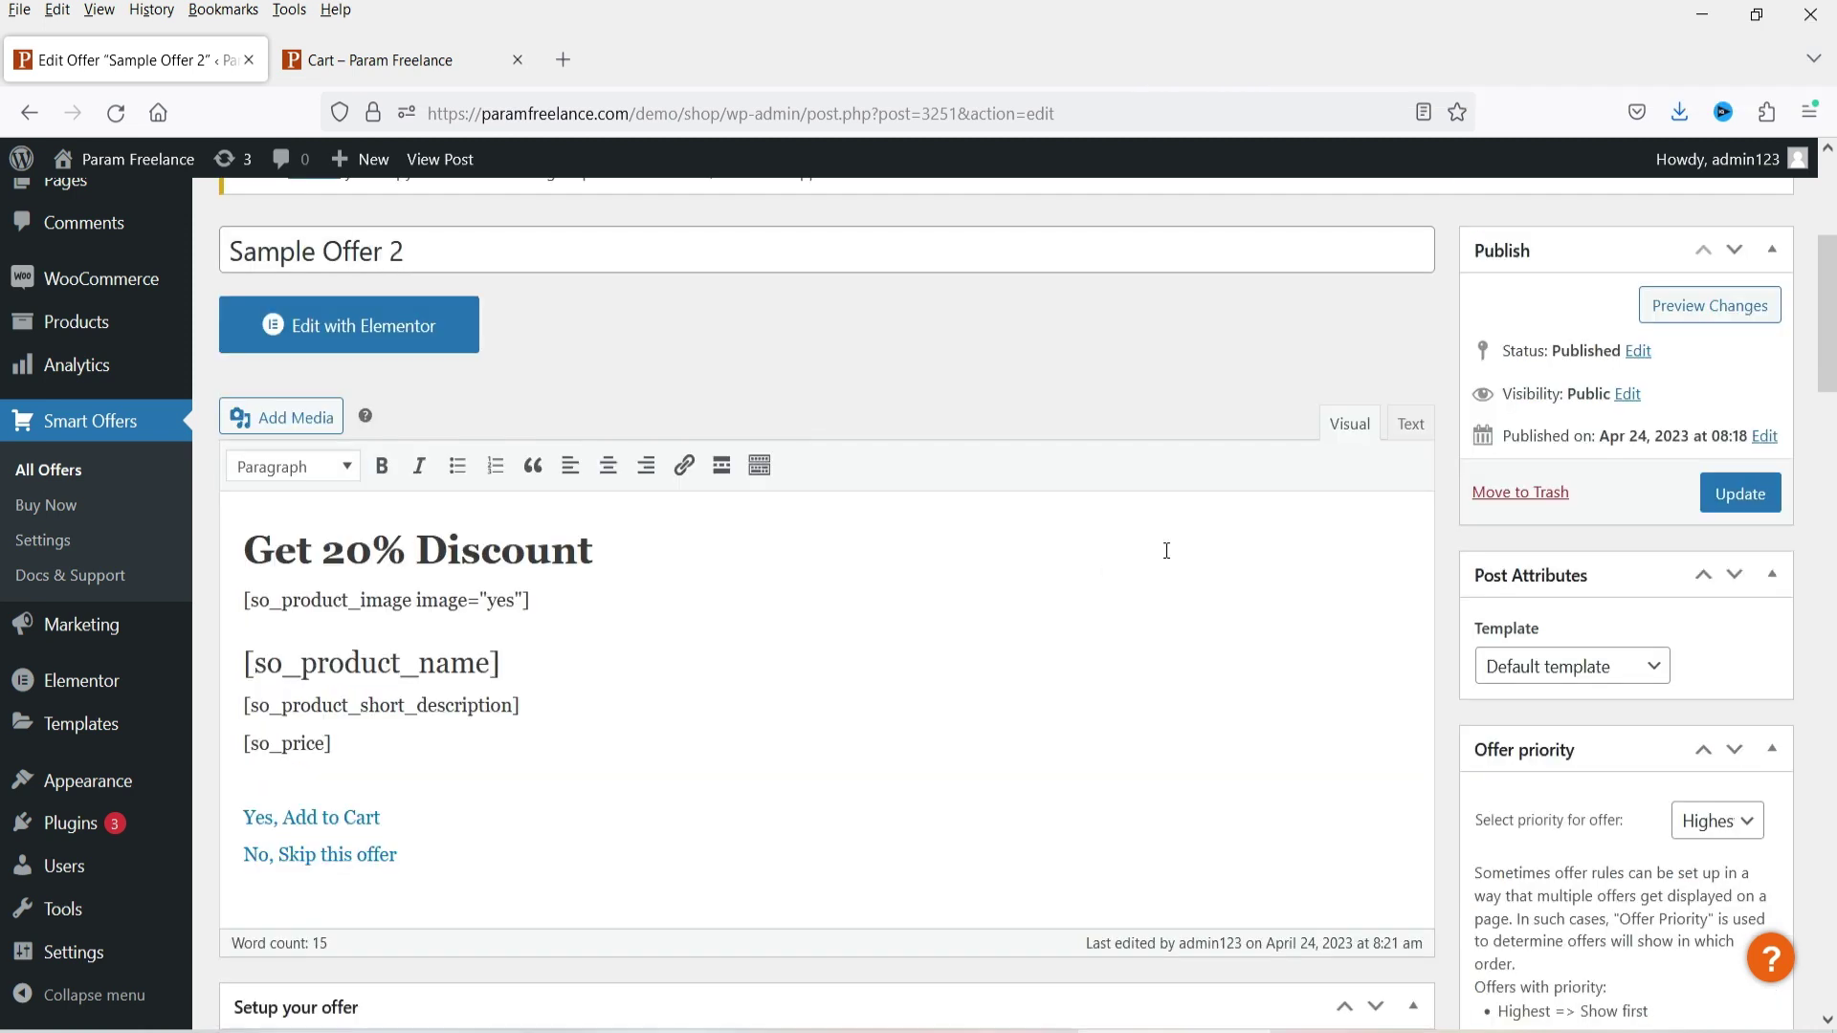